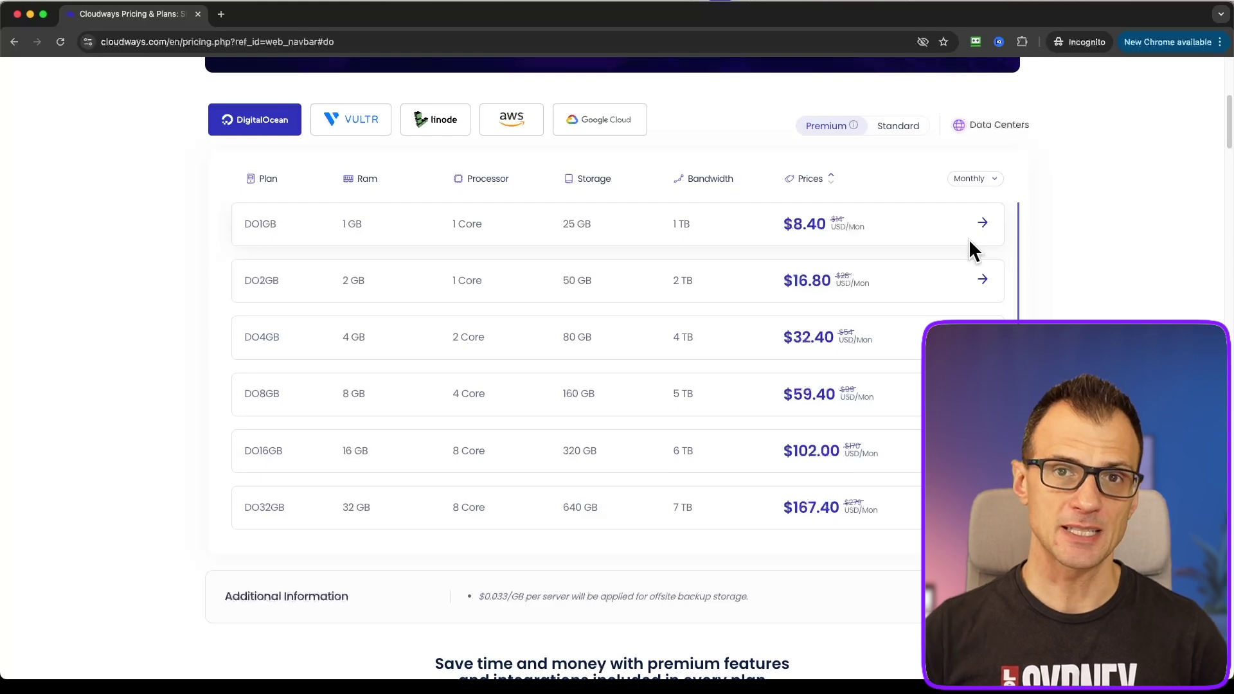
# Return to the Performance page and examine the Cloudways Performance Formula section and its list of top cloud providers
pyautogui.press('super+bracketleft')
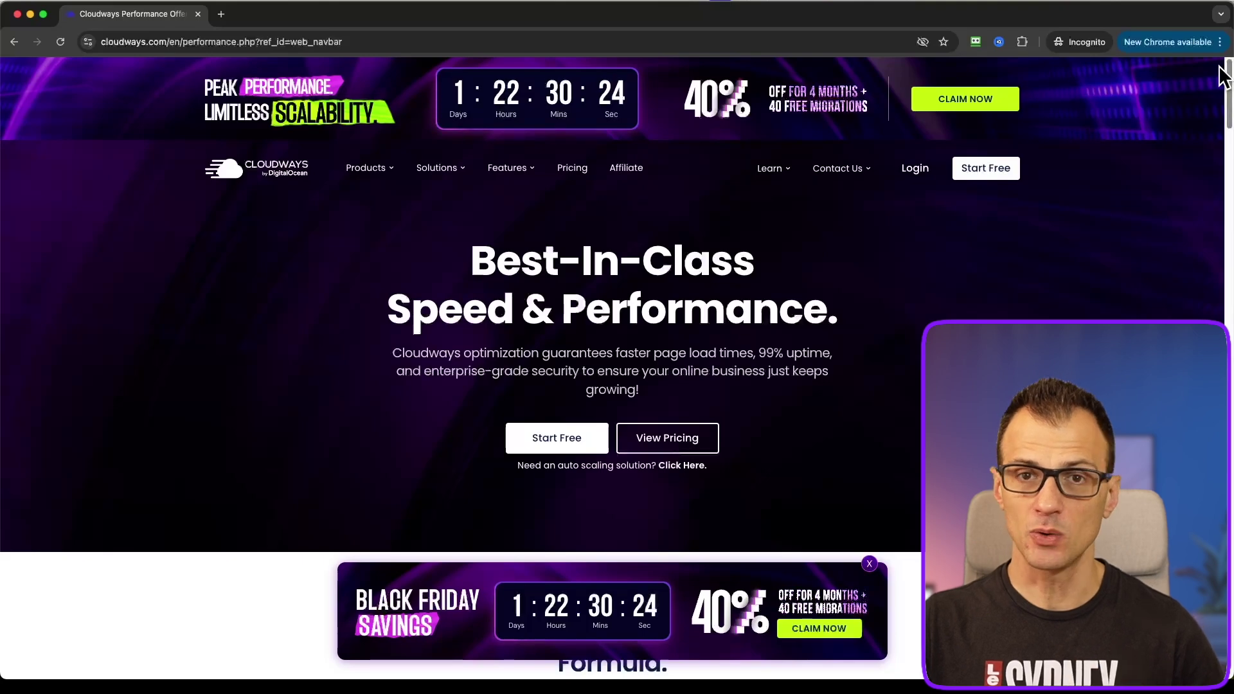
pyautogui.scroll(-3, 1223, 90)
pyautogui.scroll(-5, 1223, 106)
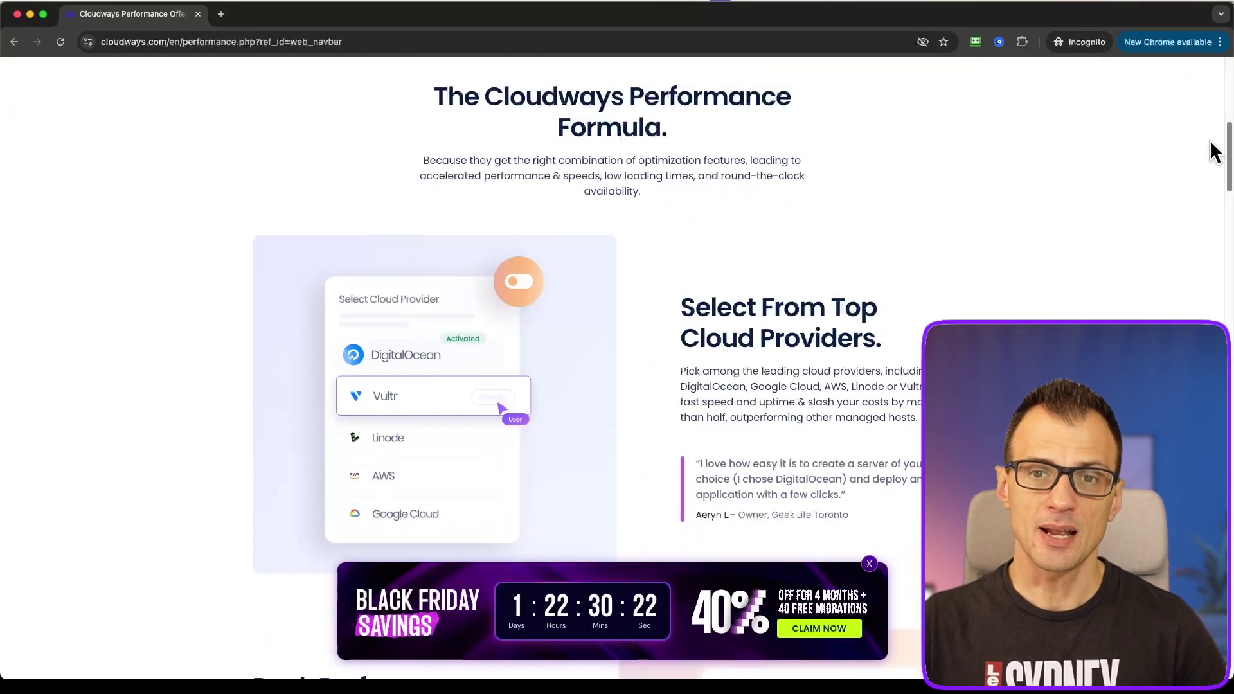
pyautogui.moveTo(642, 94); pyautogui.dragTo(700, 122)
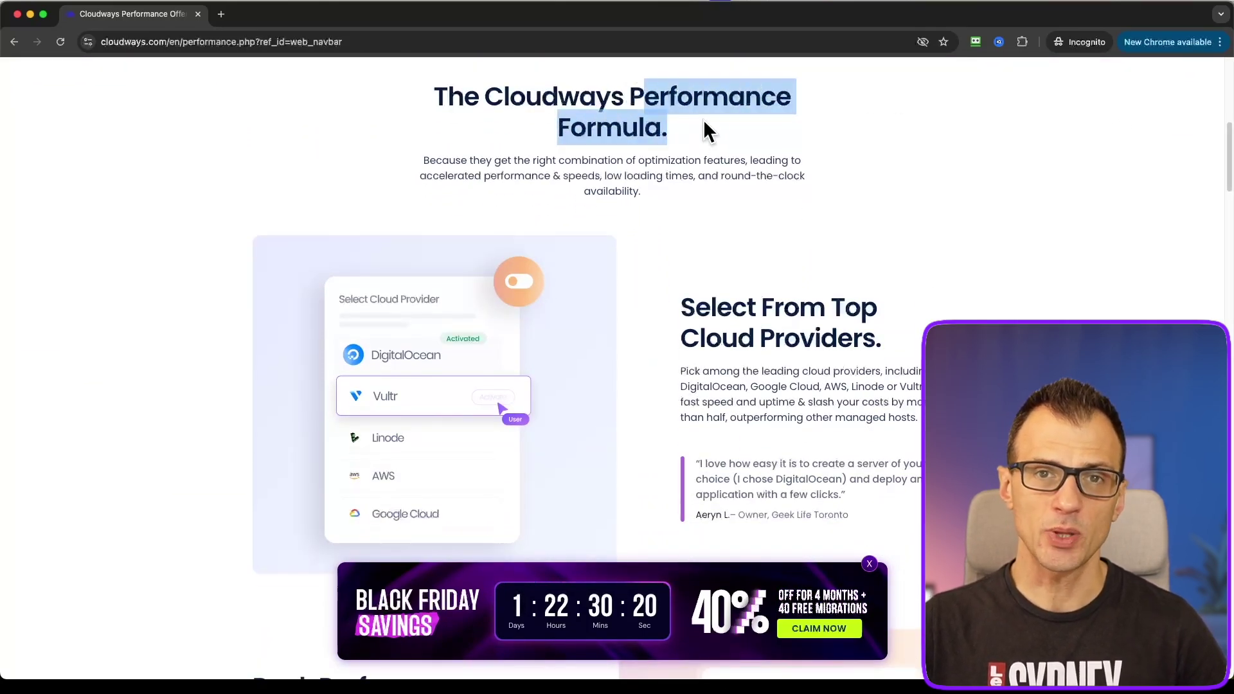
pyautogui.click(710, 121)
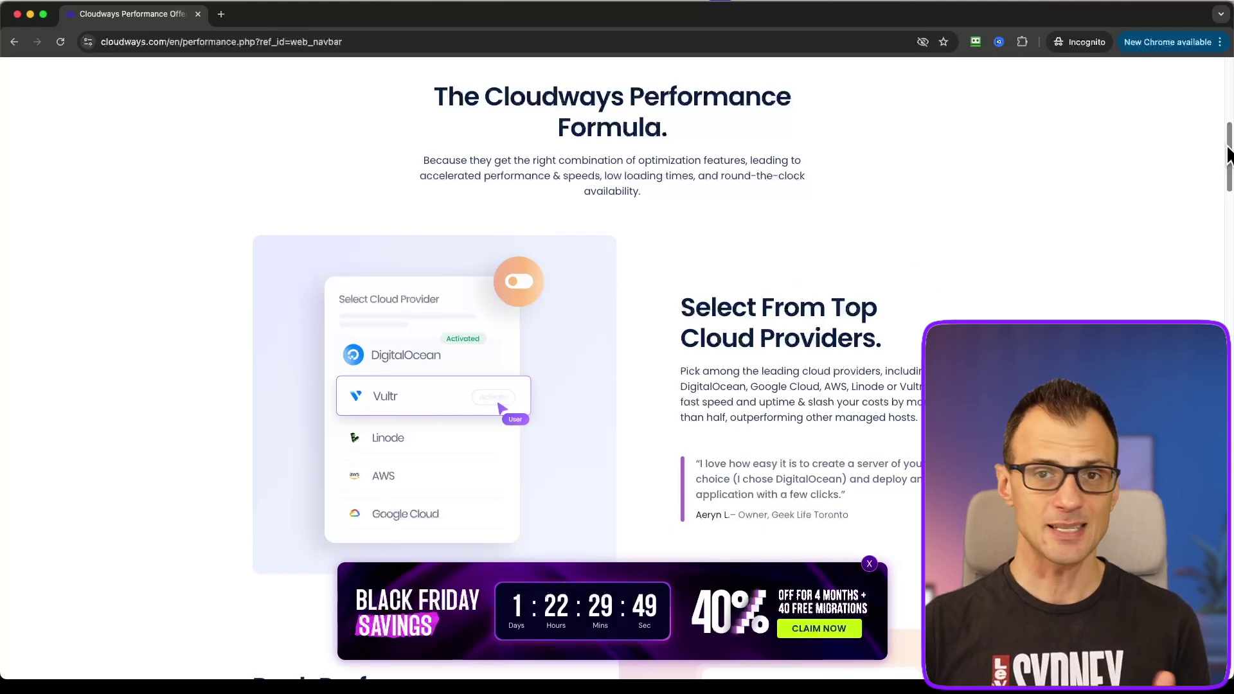
pyautogui.moveTo(1228, 154); pyautogui.dragTo(1228, 171)
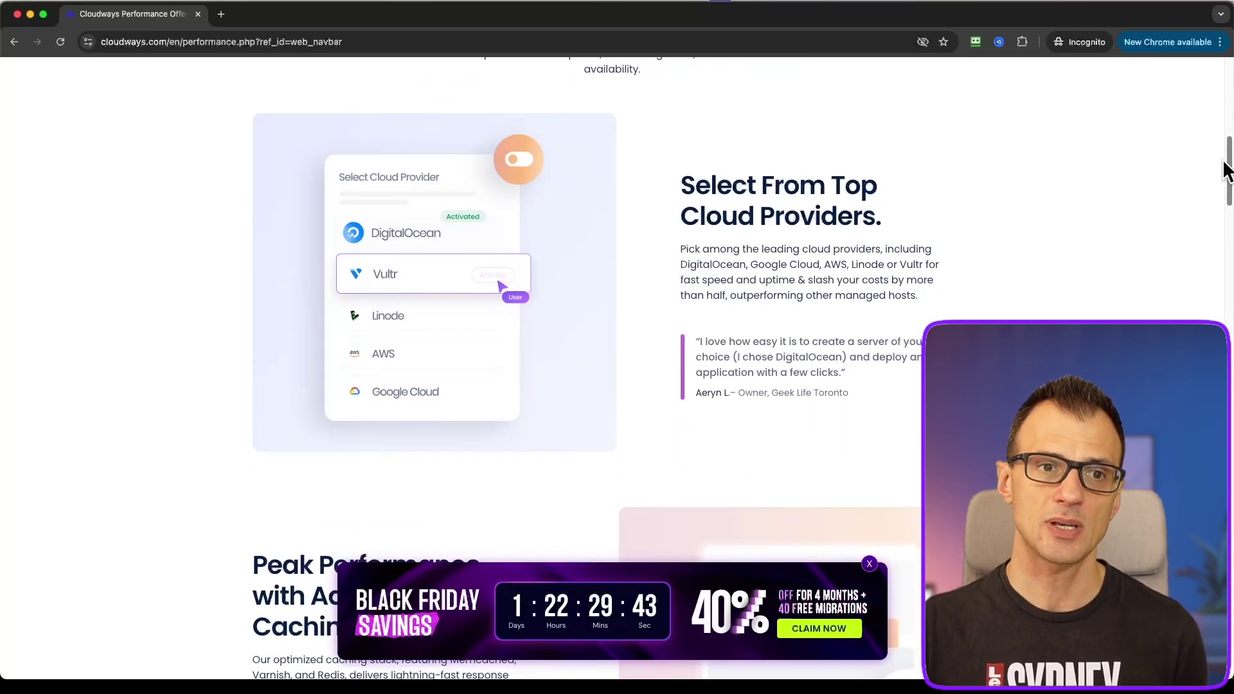
pyautogui.moveTo(1224, 163); pyautogui.dragTo(1221, 165)
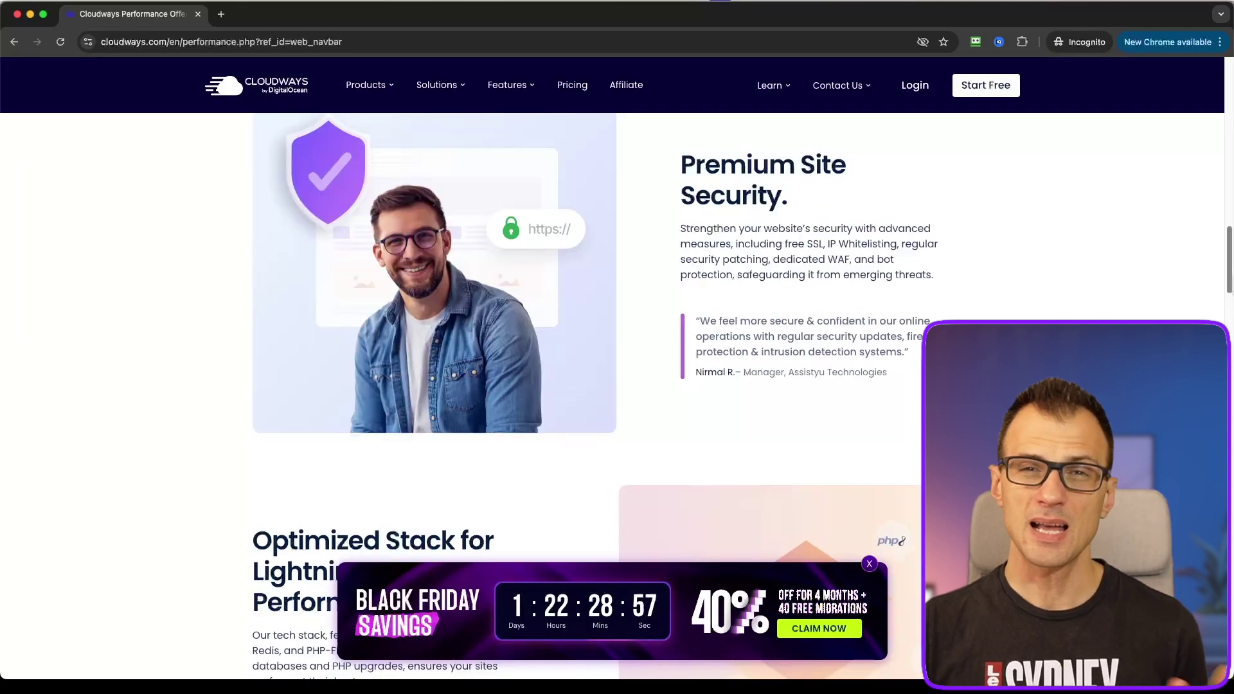
# Examine the Autoscaling WordPress Hosting section and the Monthly Visitors comparison against WP Engine and Kinsta
pyautogui.scroll(-6, 1230, 328)
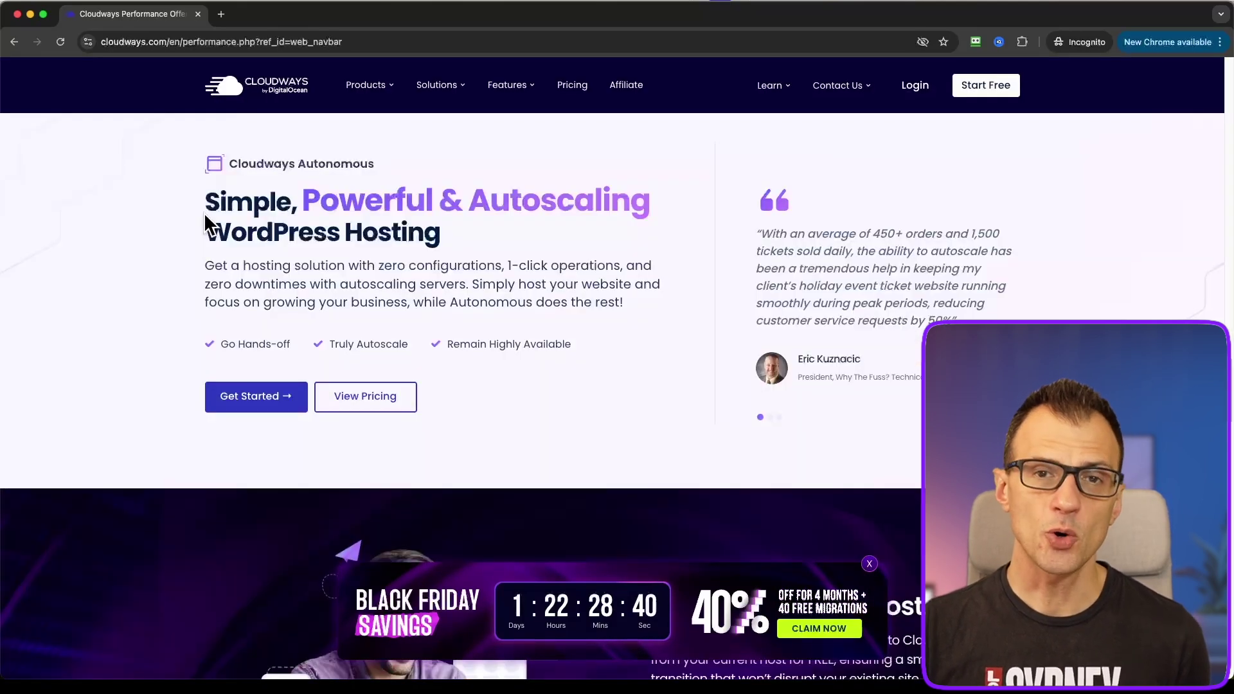
pyautogui.moveTo(205, 199); pyautogui.dragTo(453, 237)
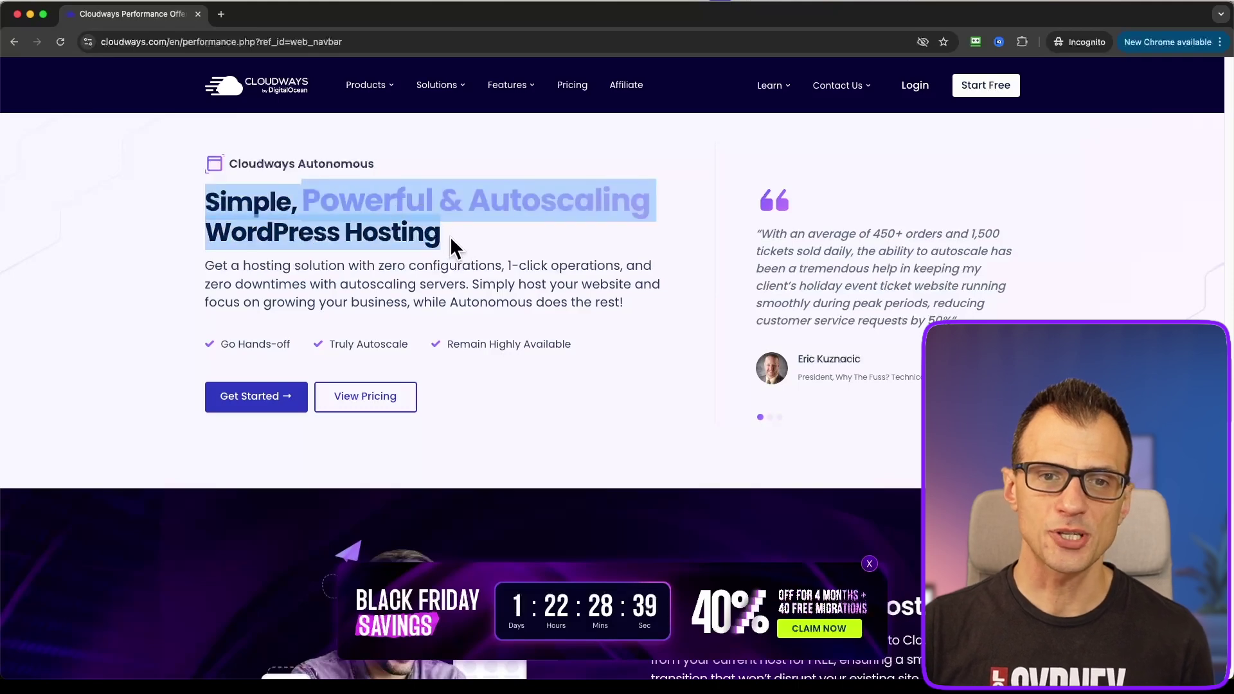
pyautogui.click(476, 234)
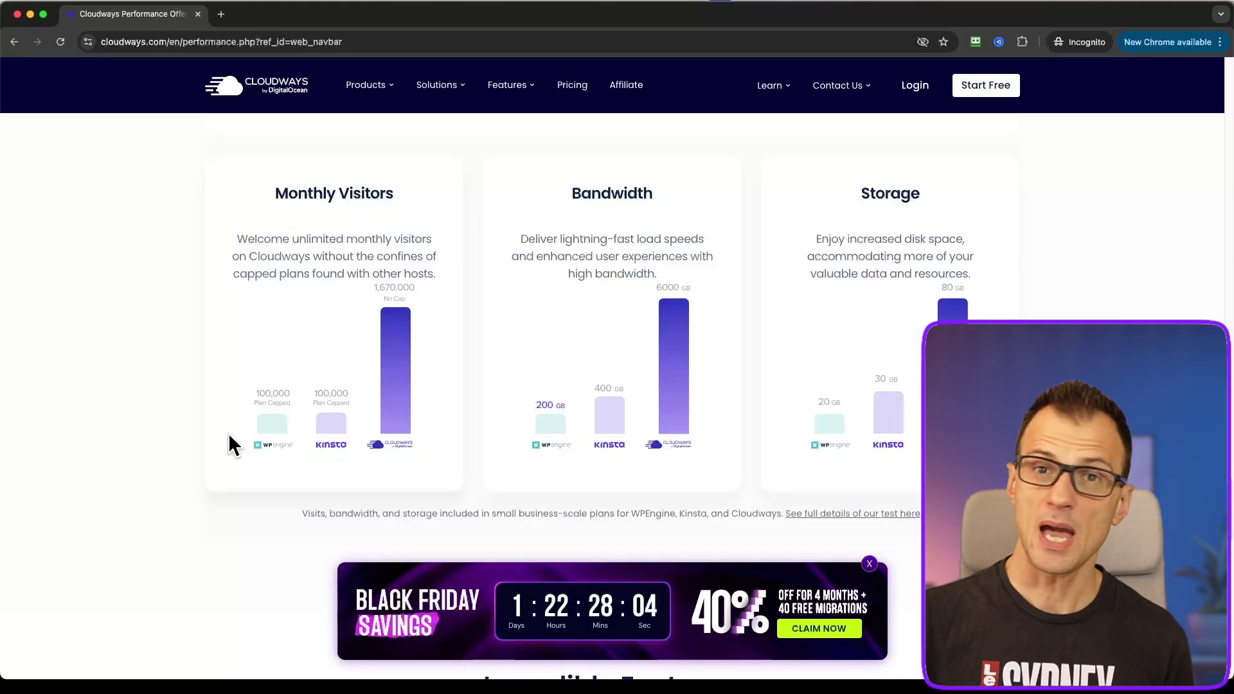
pyautogui.moveTo(273, 193); pyautogui.dragTo(388, 204)
pyautogui.click(387, 204)
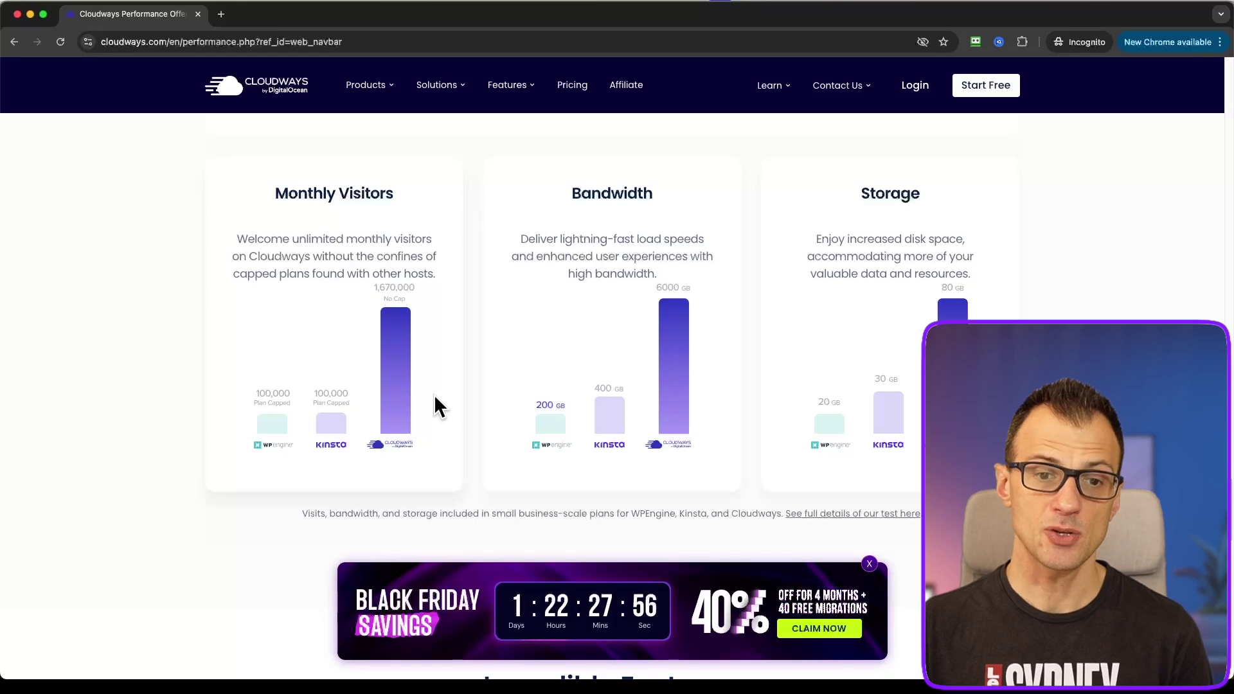
pyautogui.scroll(-1, 212, 392)
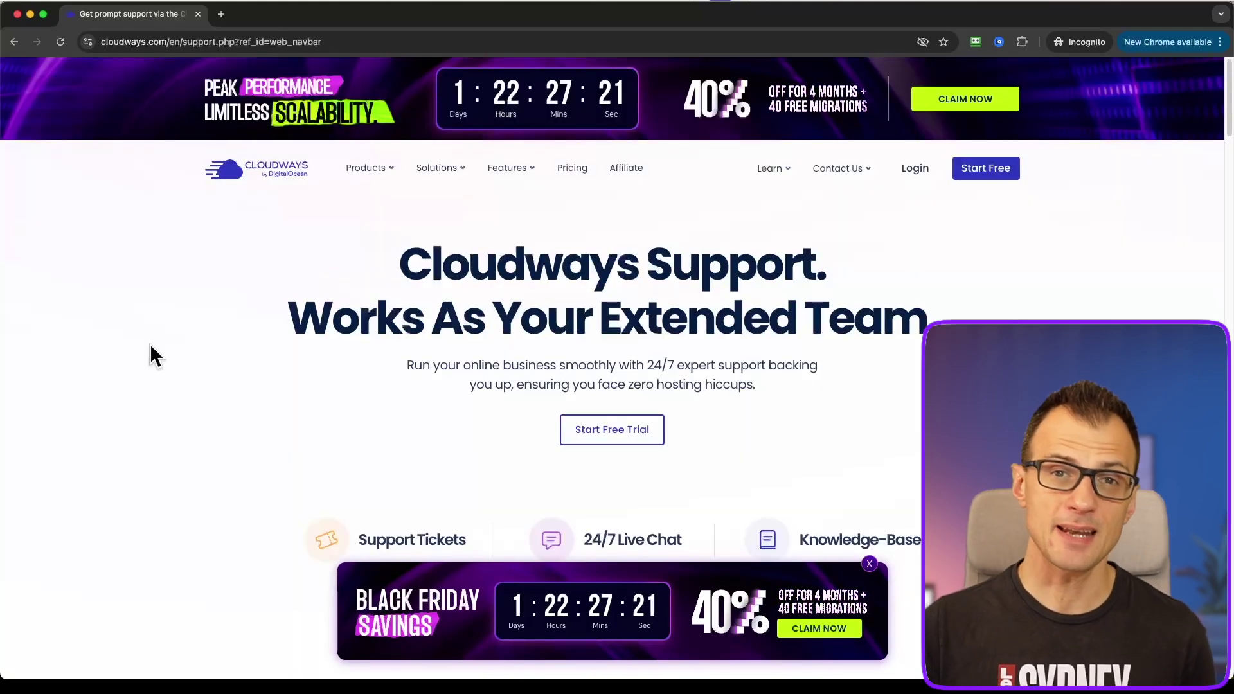
# Read through the Cloudways Support page, including the 24/7 Live Chat option and the Problem? Solved. section
pyautogui.scroll(-1, 184, 289)
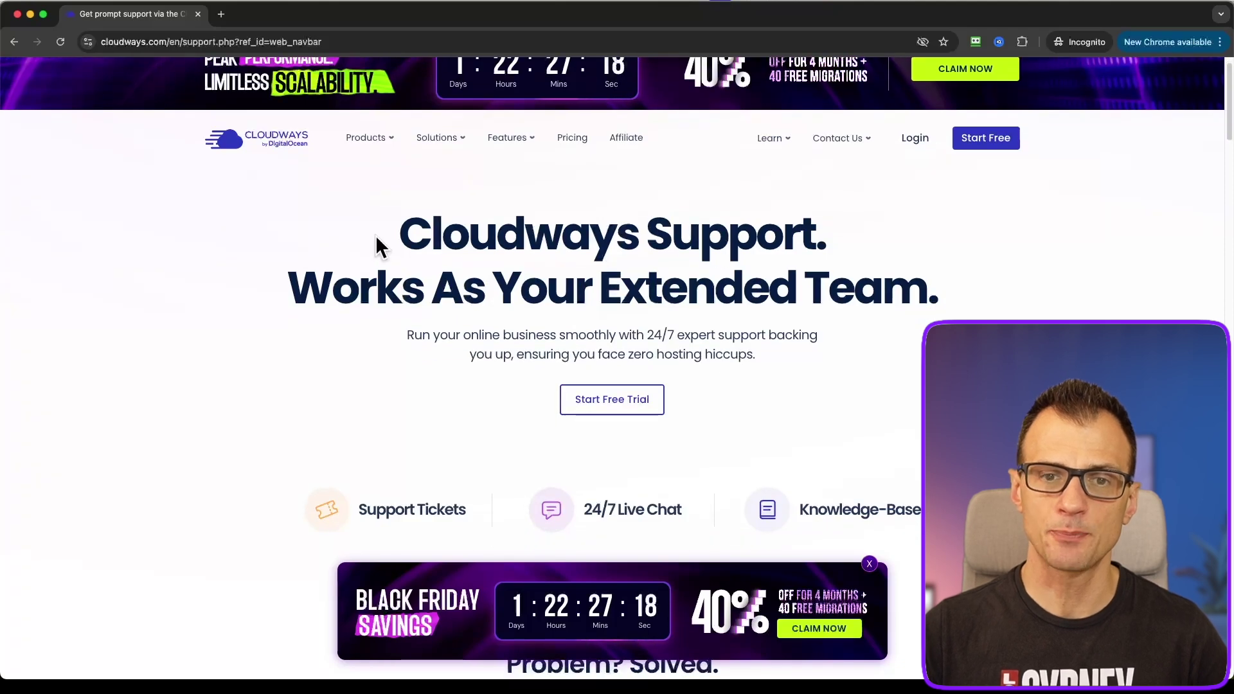
pyautogui.moveTo(374, 245); pyautogui.dragTo(846, 256)
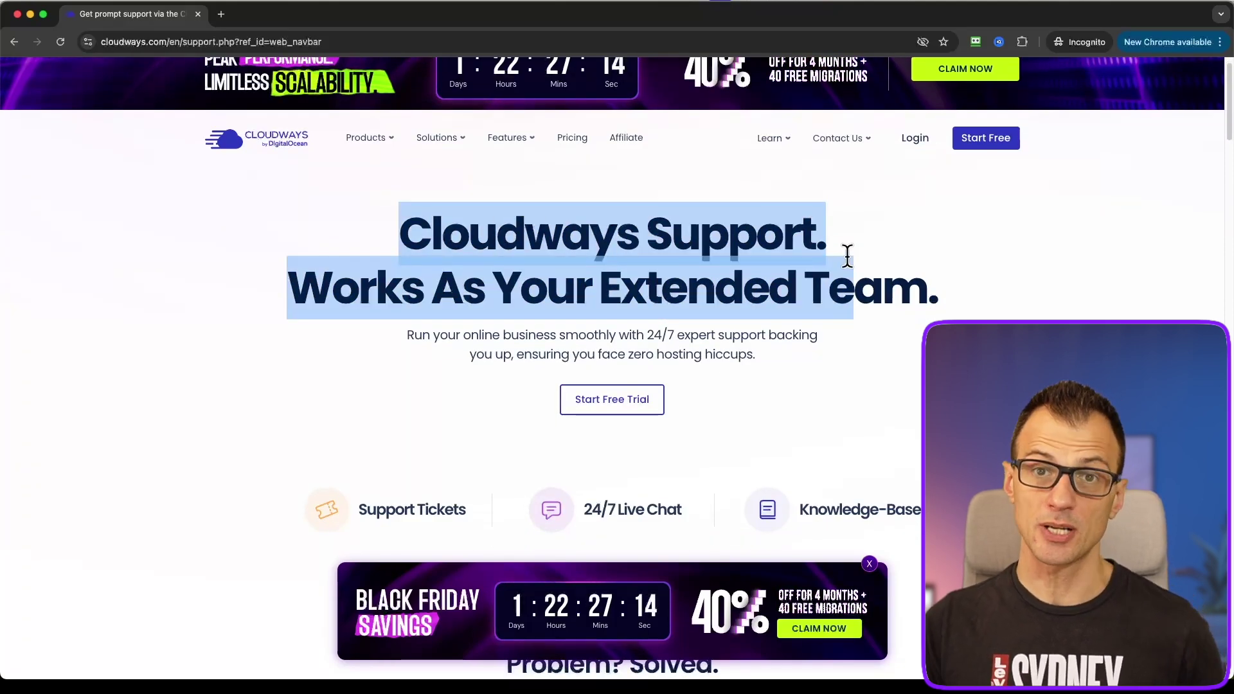
pyautogui.click(783, 252)
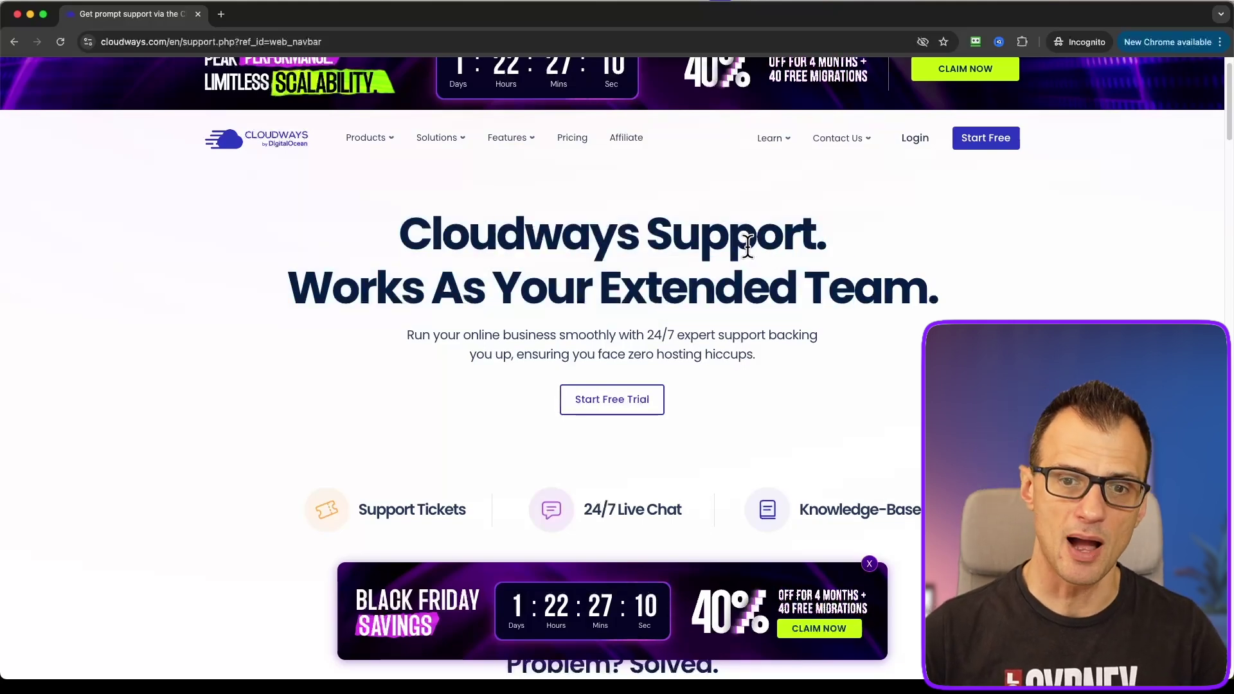
pyautogui.scroll(-3, 398, 326)
pyautogui.tripleClick(628, 319)
pyautogui.scroll(-5, 319, 270)
pyautogui.scroll(1, 267, 257)
pyautogui.scroll(1, 267, 248)
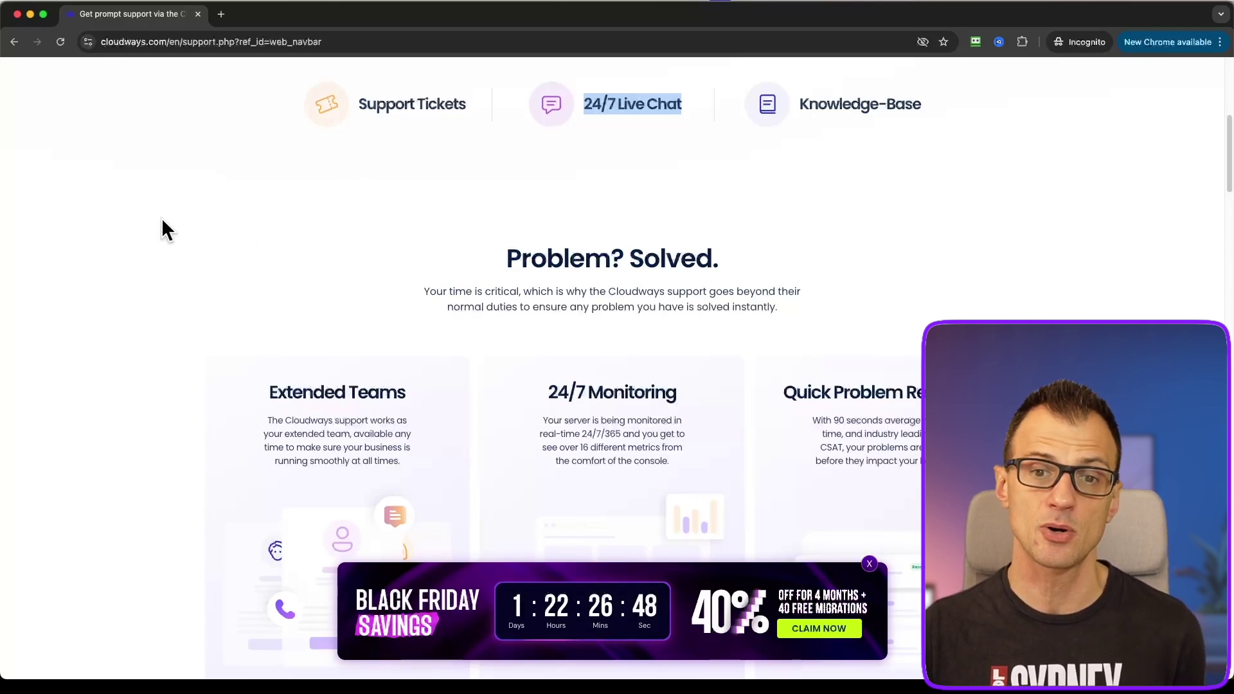
pyautogui.scroll(-5, 160, 231)
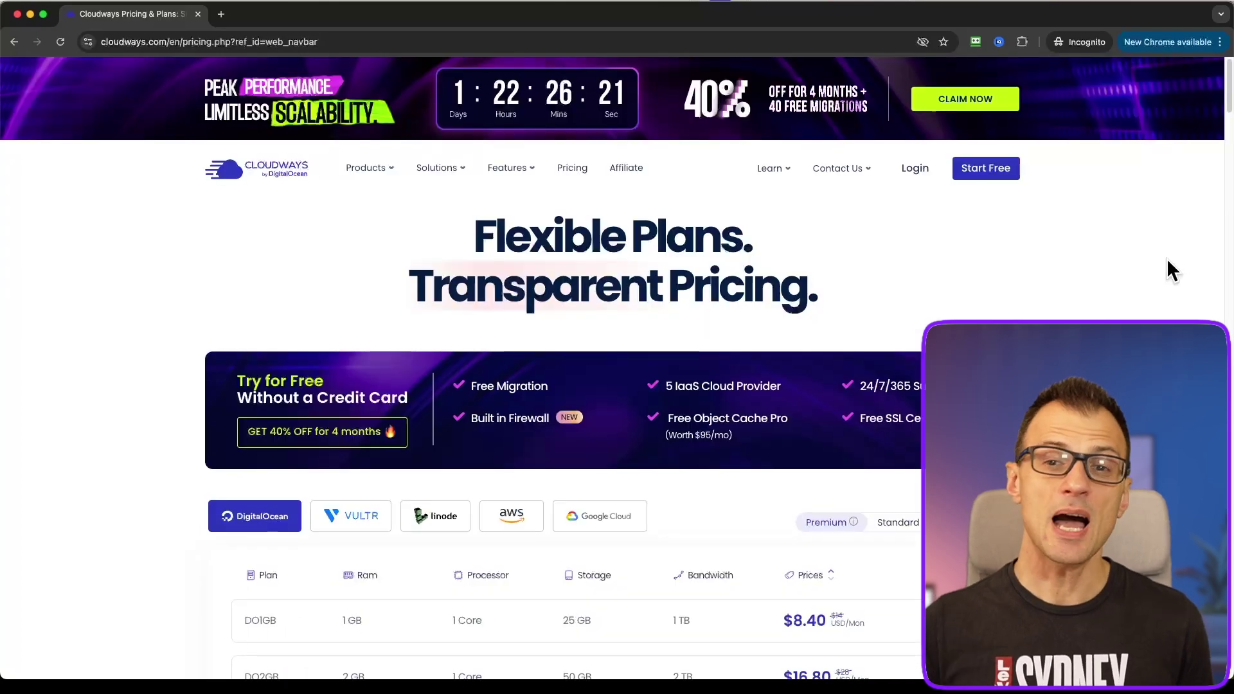
# Look over the DigitalOcean plans and the free trial offer on the Cloudways pricing page
pyautogui.scroll(-2, 1124, 283)
pyautogui.scroll(2, 1122, 277)
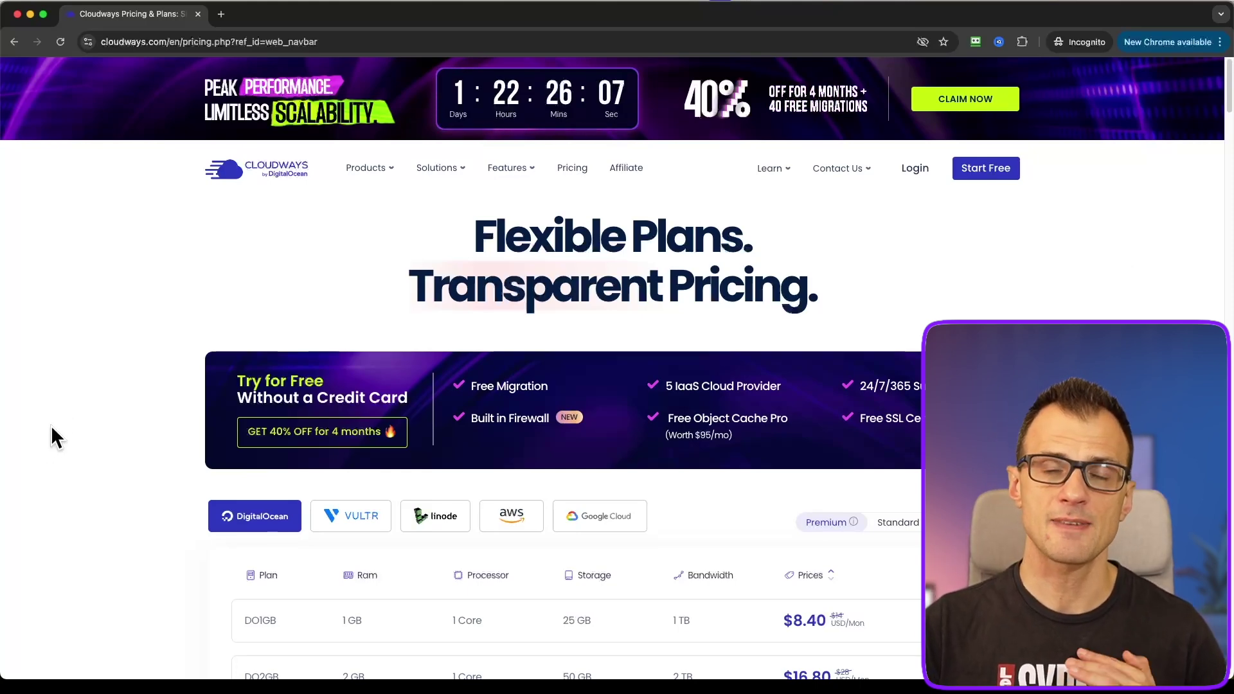
pyautogui.scroll(-1, 71, 421)
pyautogui.scroll(-2, 70, 431)
pyautogui.scroll(3, 91, 435)
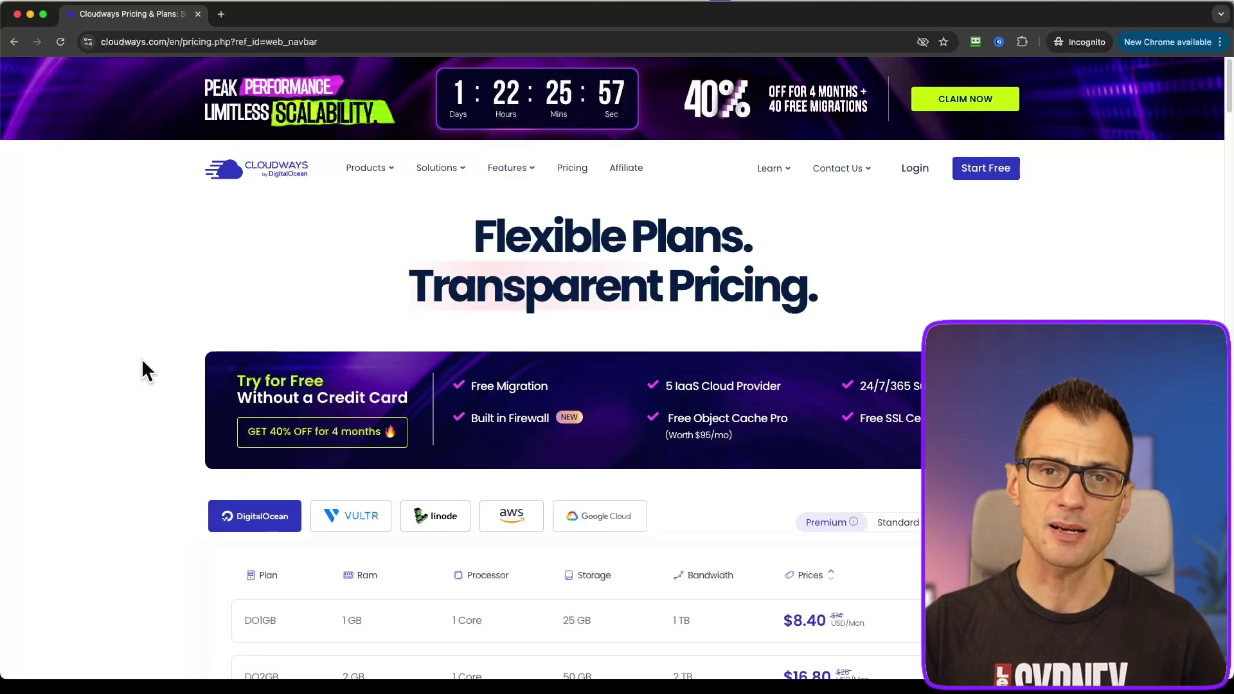
pyautogui.scroll(-1, 142, 373)
pyautogui.scroll(-3, 141, 371)
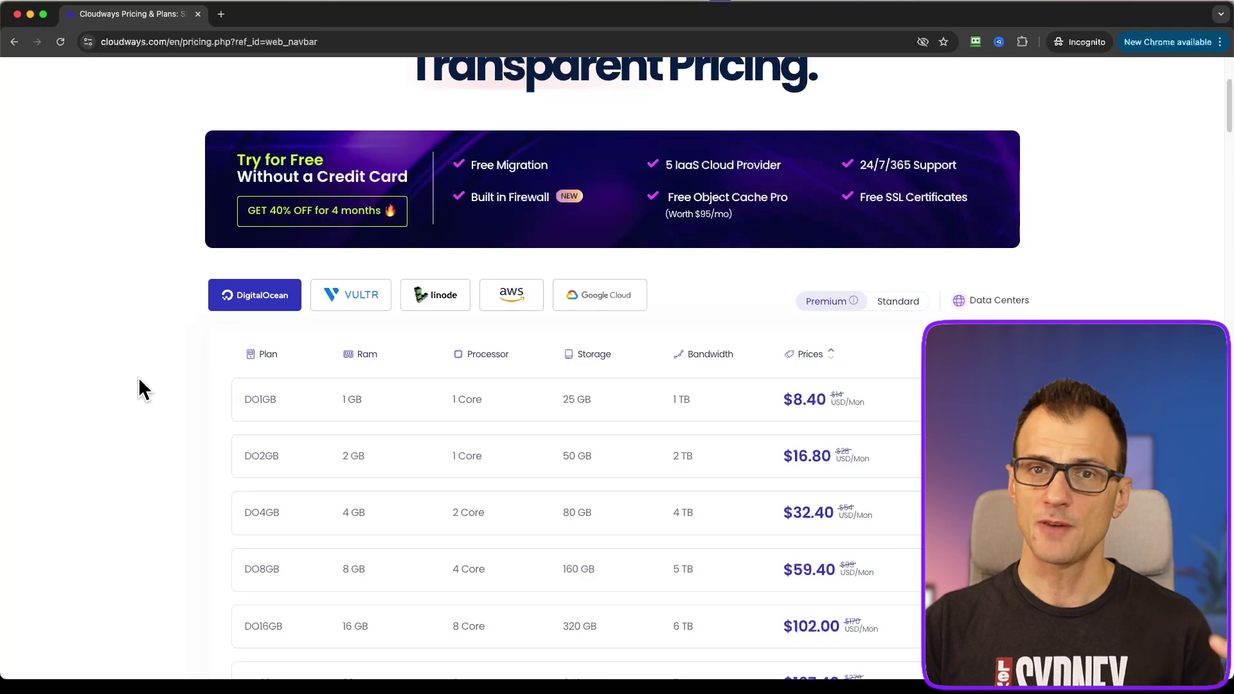
pyautogui.scroll(4, 137, 376)
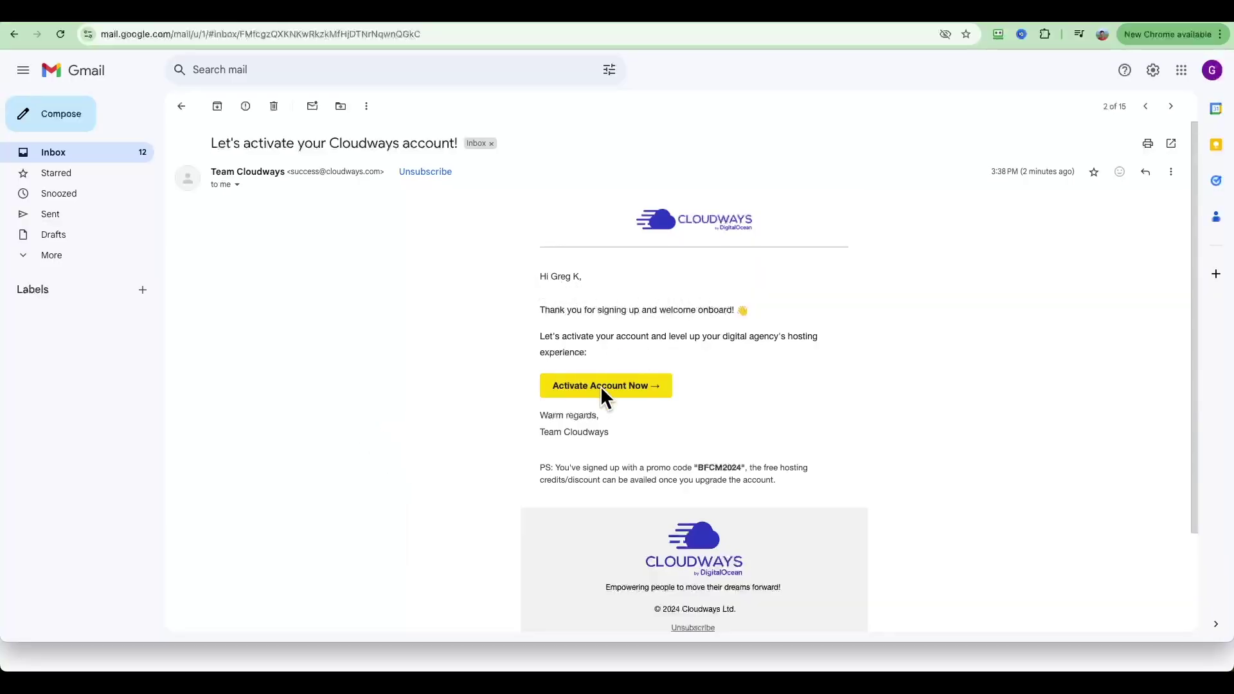
# Activate the Cloudways account from the activation email and choose WordPress Version 6.2.2 as the application to deploy
pyautogui.click(577, 391)
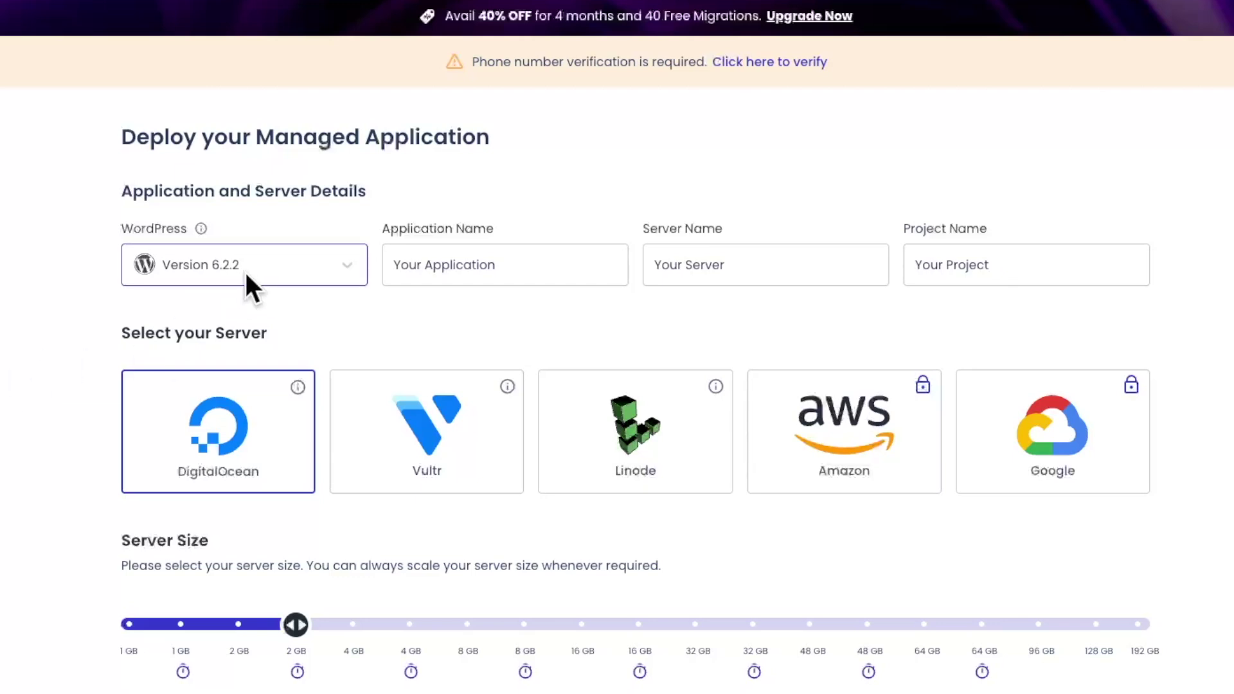
pyautogui.click(203, 264)
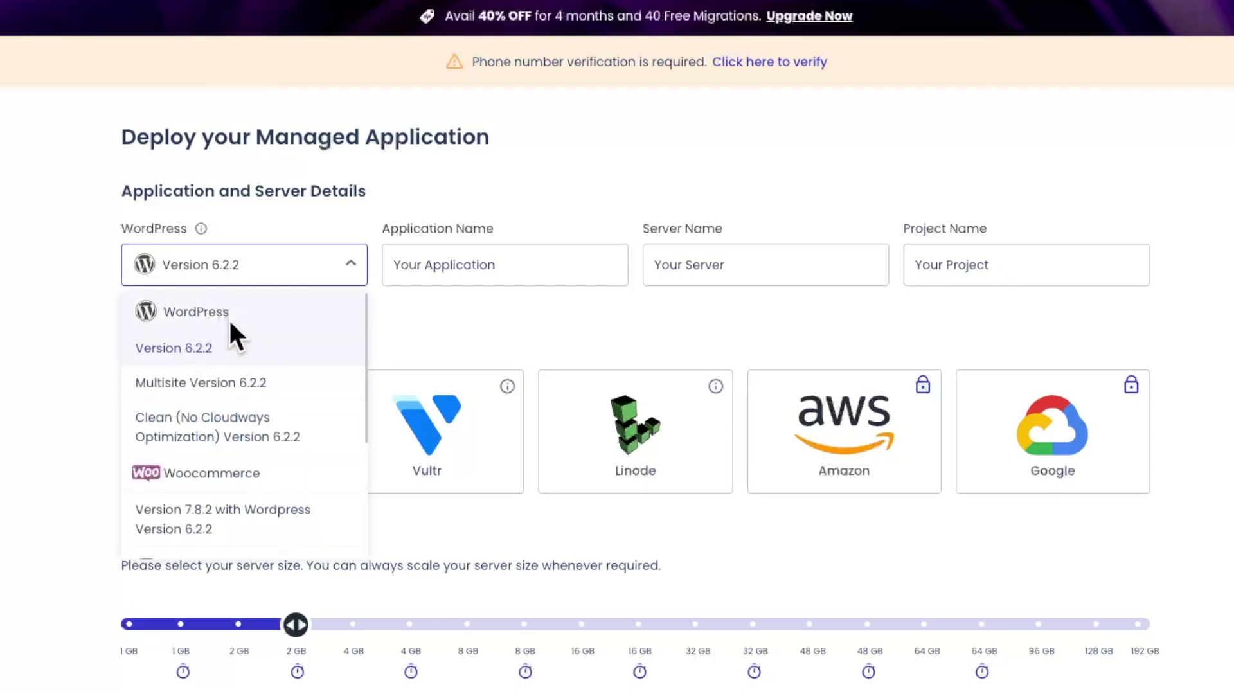
pyautogui.scroll(-3, 238, 463)
pyautogui.scroll(-1, 283, 535)
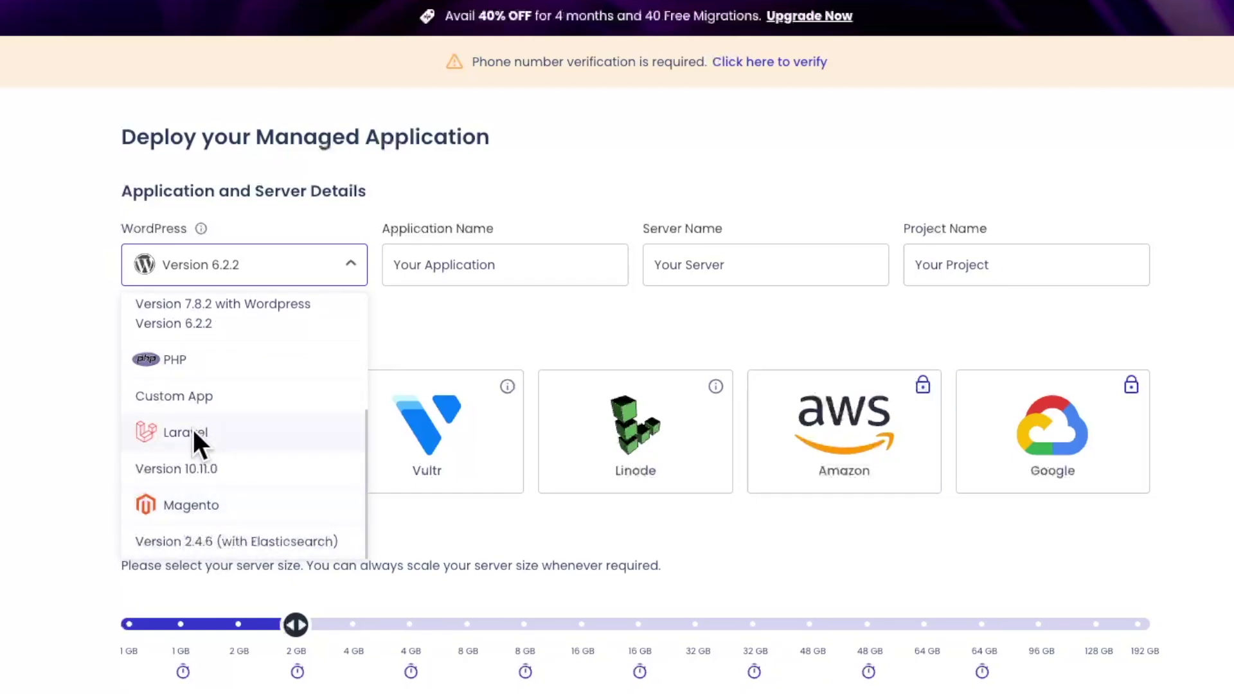
pyautogui.scroll(4, 192, 426)
pyautogui.scroll(2, 193, 453)
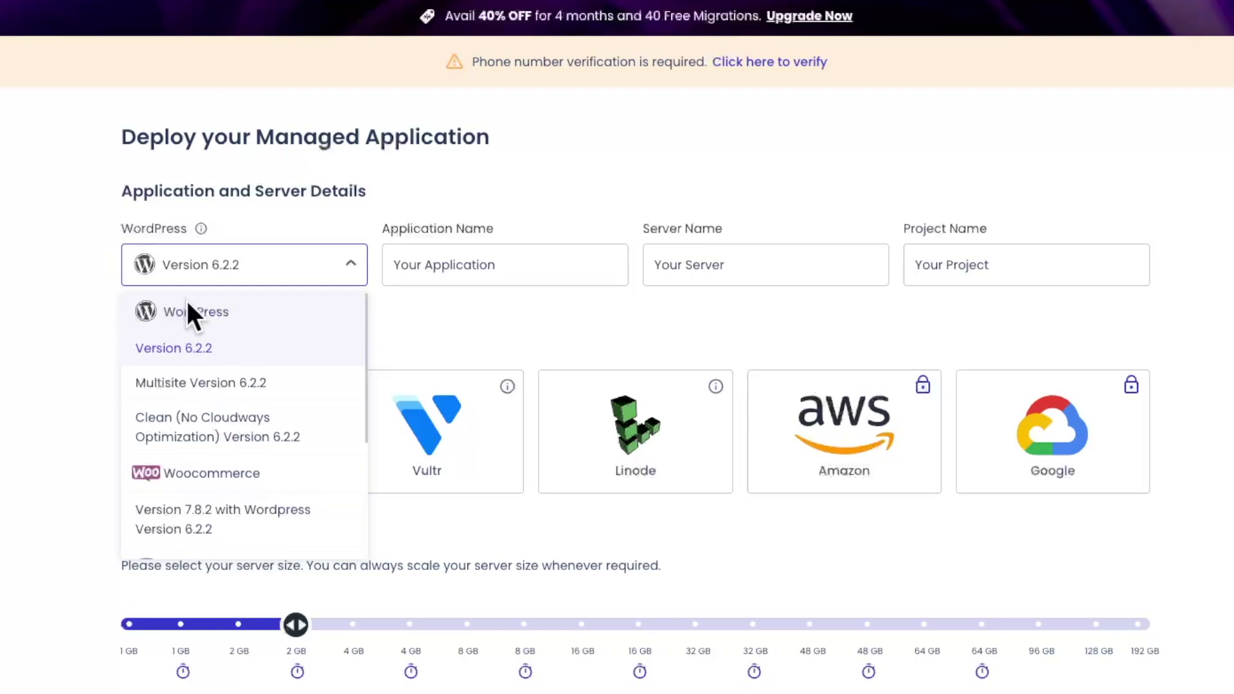
pyautogui.click(206, 347)
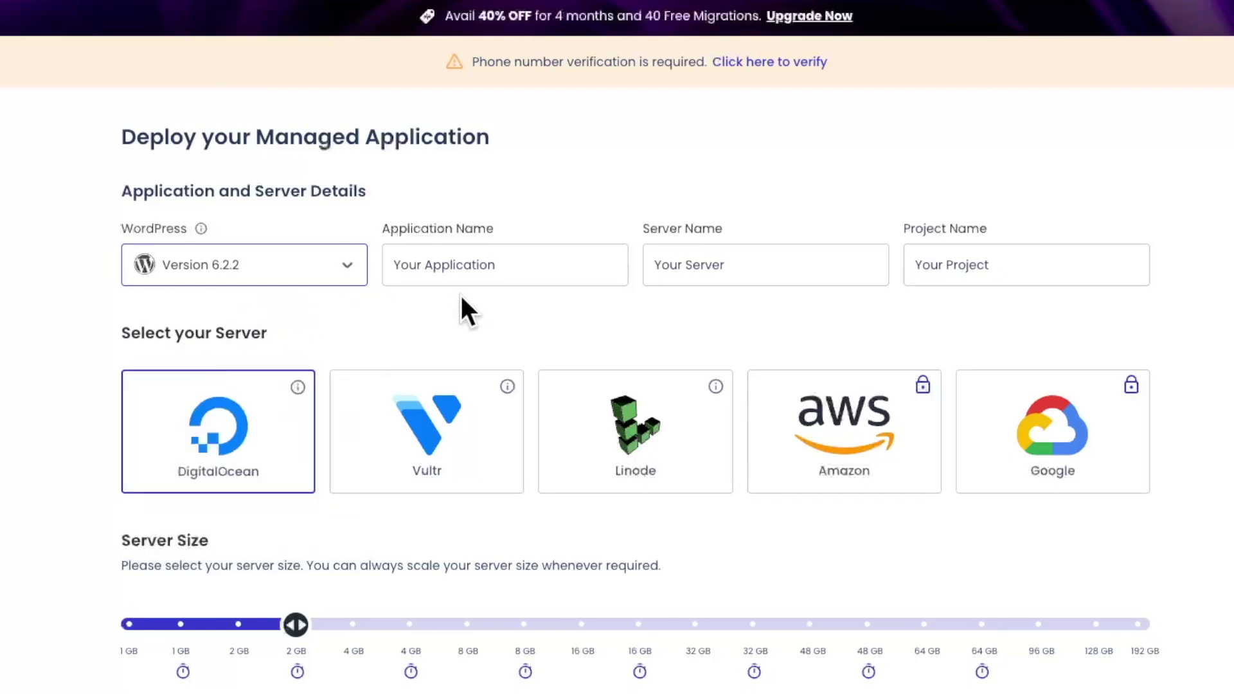
# Fill in the application name, server name and project name for the managed WordPress deployment
pyautogui.moveTo(549, 270); pyautogui.dragTo(449, 267)
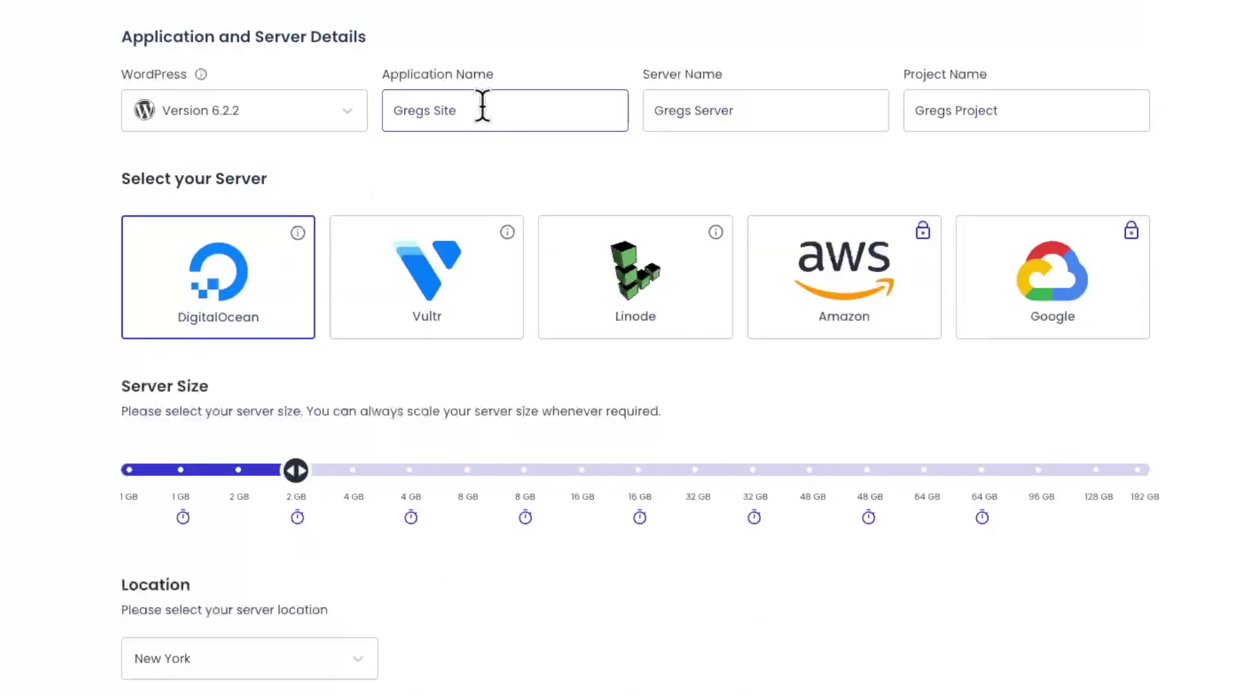
pyautogui.moveTo(482, 107); pyautogui.dragTo(377, 126)
pyautogui.moveTo(505, 81); pyautogui.dragTo(384, 86)
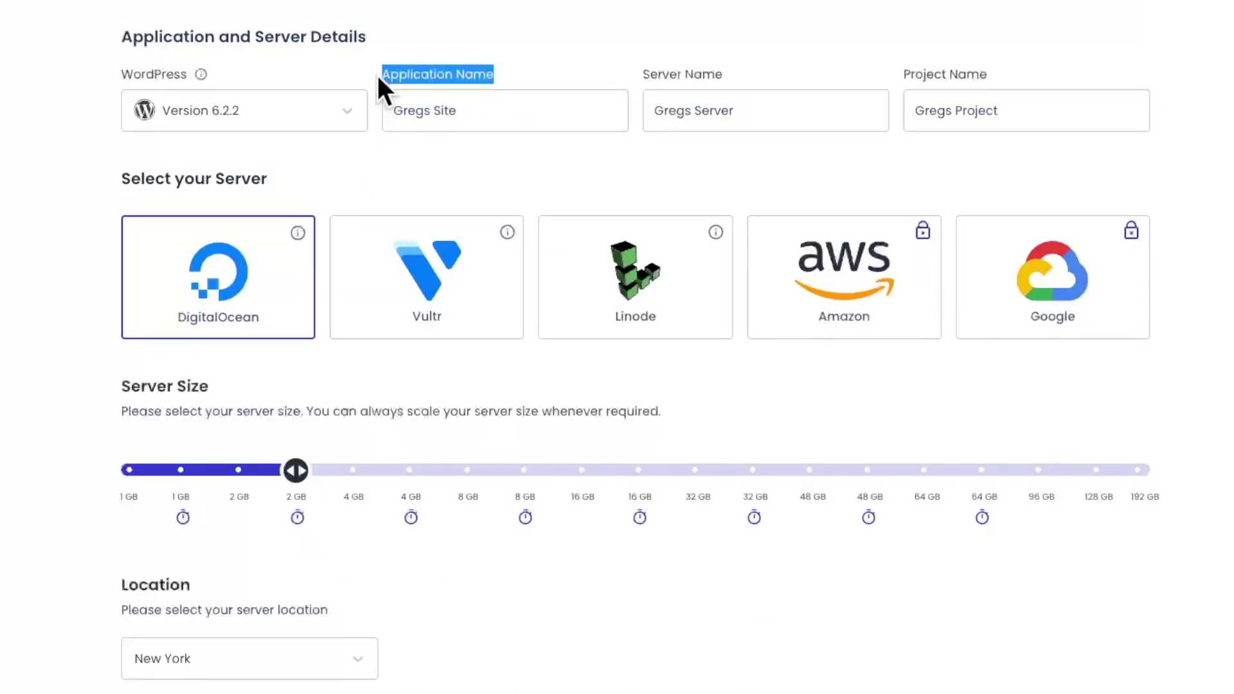
pyautogui.moveTo(466, 116); pyautogui.dragTo(386, 129)
pyautogui.click(386, 126)
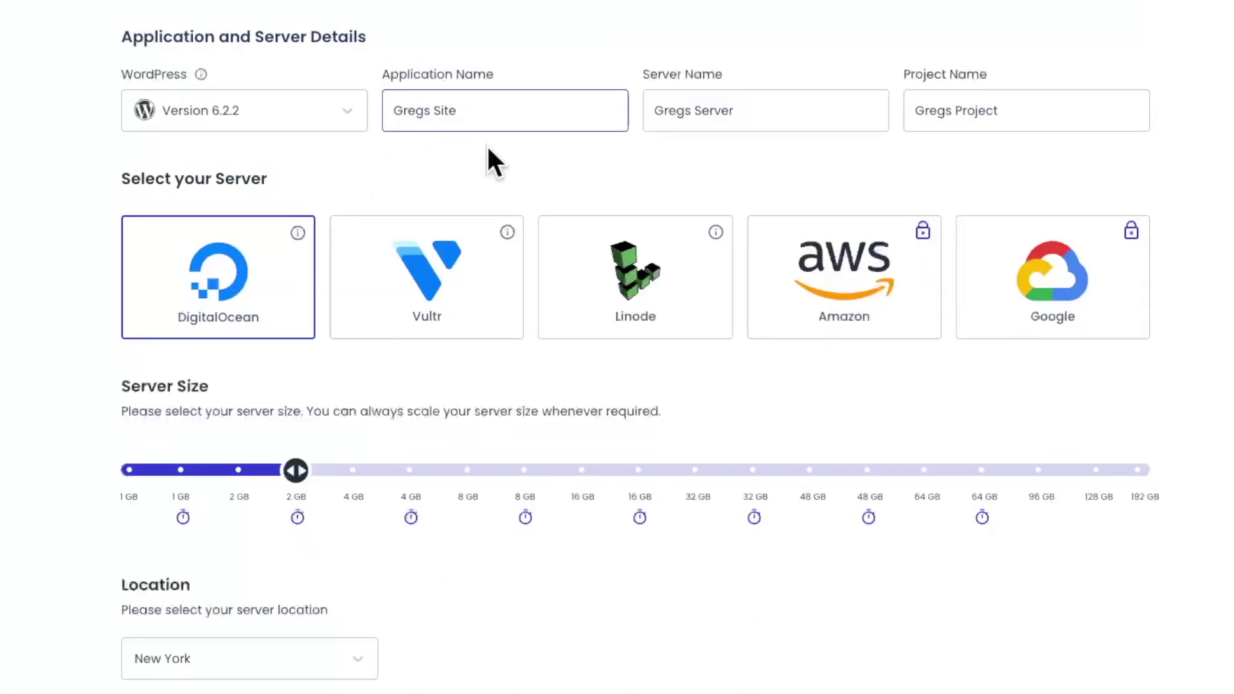
# Review the entries in the application, server and project name fields
pyautogui.moveTo(725, 75); pyautogui.dragTo(689, 107)
pyautogui.moveTo(770, 108); pyautogui.dragTo(653, 110)
pyautogui.click(685, 155)
pyautogui.click(481, 111)
pyautogui.moveTo(481, 112); pyautogui.dragTo(382, 115)
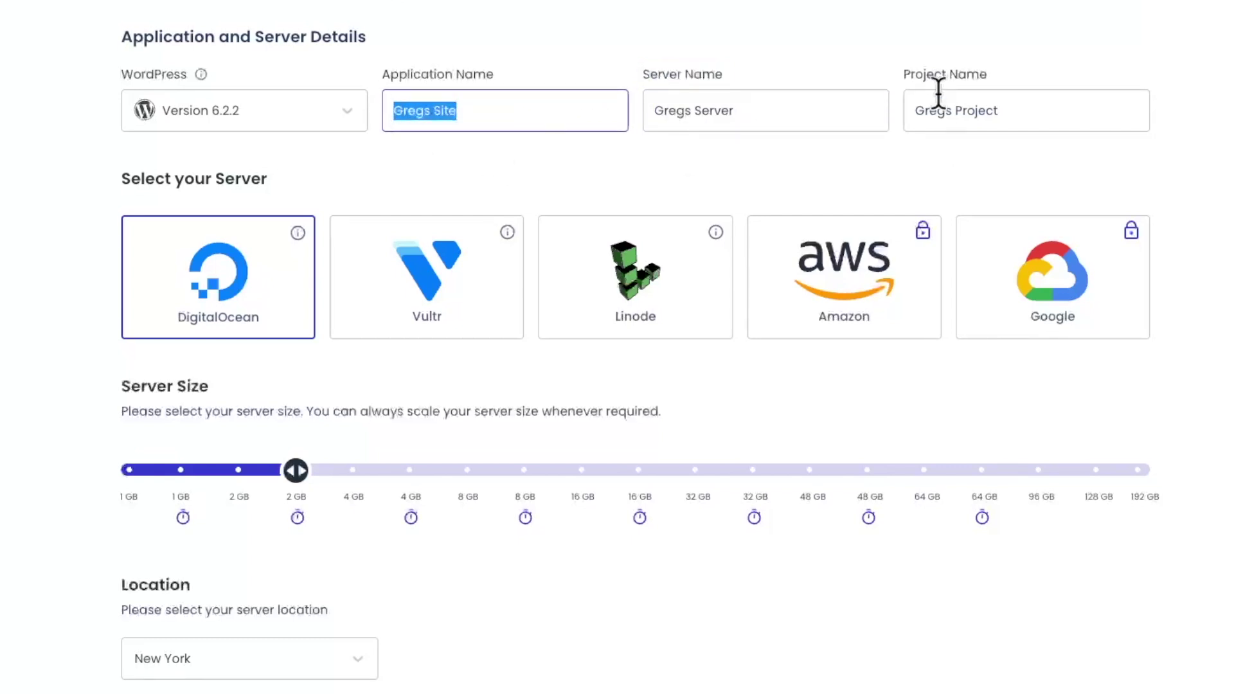
pyautogui.click(970, 100)
pyautogui.moveTo(1031, 110); pyautogui.dragTo(919, 111)
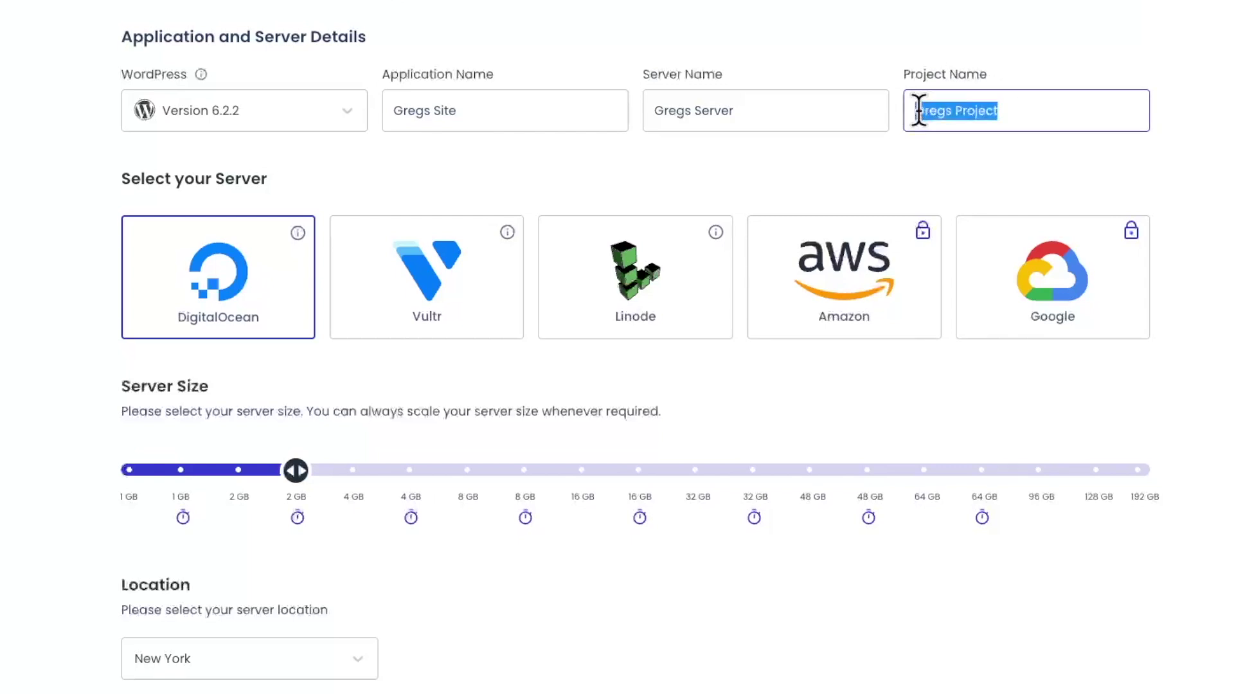
pyautogui.click(903, 152)
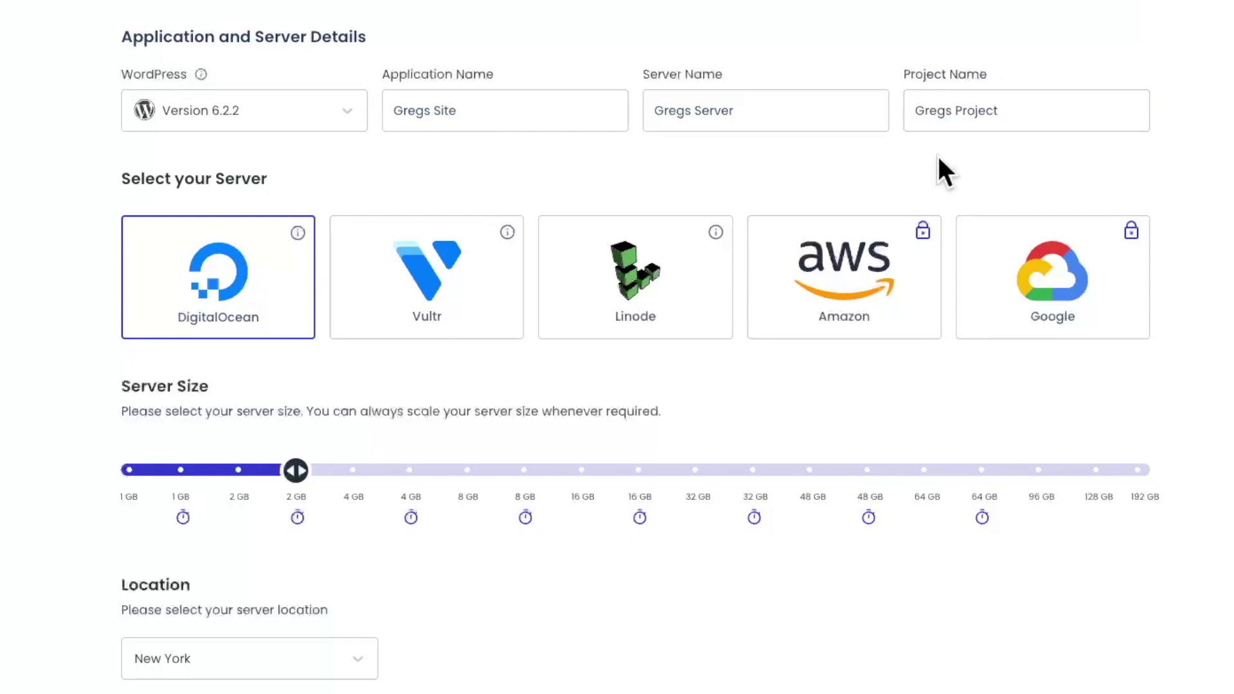
pyautogui.click(703, 125)
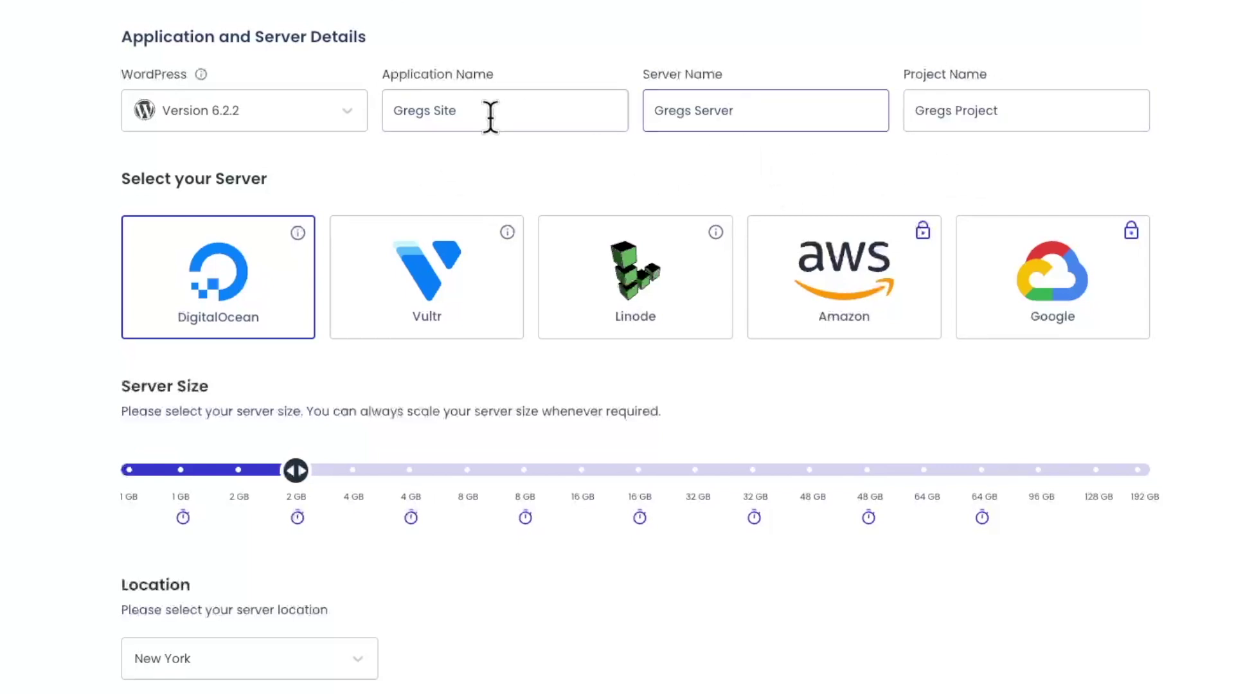
pyautogui.click(1058, 97)
pyautogui.click(795, 121)
pyautogui.tripleClick(795, 121)
pyautogui.tripleClick(498, 113)
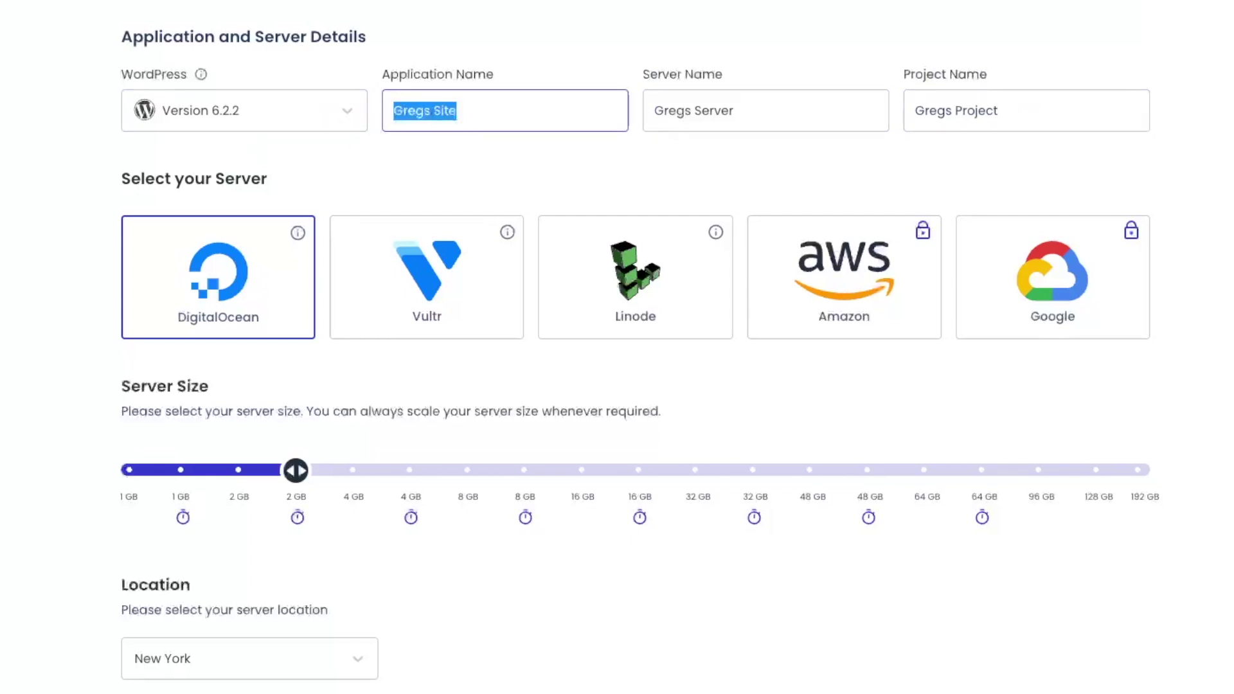
# Select Vultr as the cloud server provider for the deployment
pyautogui.scroll(-1, 151, 170)
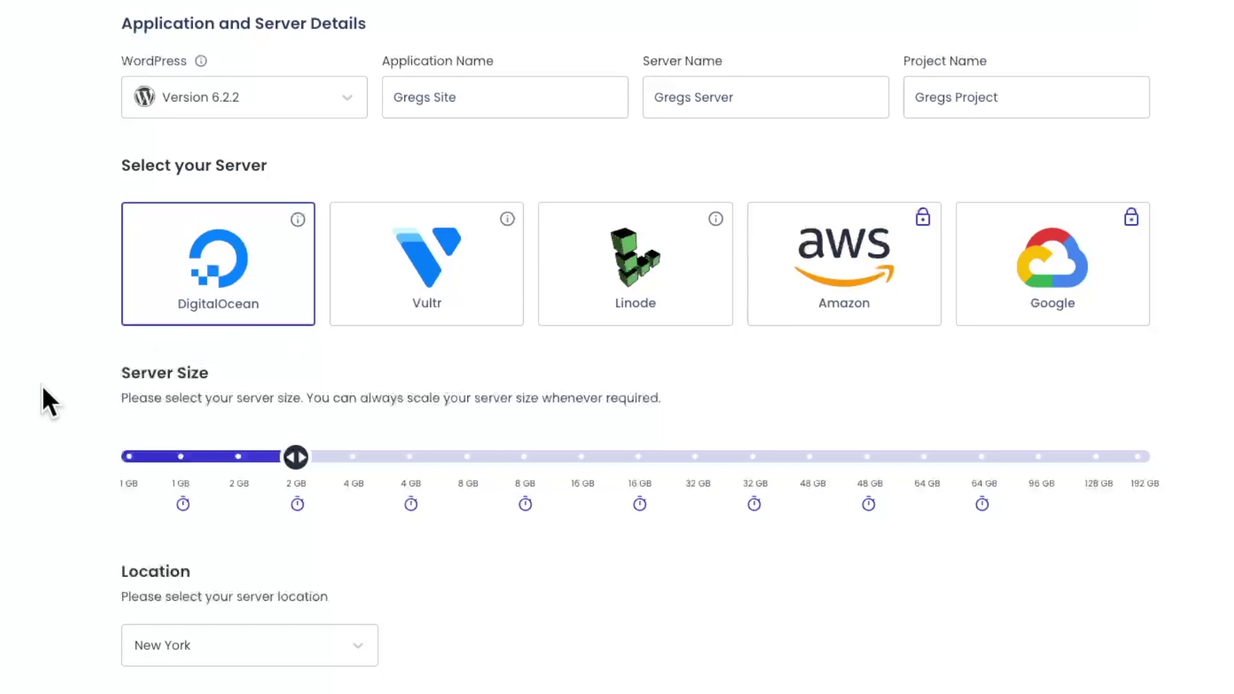
pyautogui.click(428, 288)
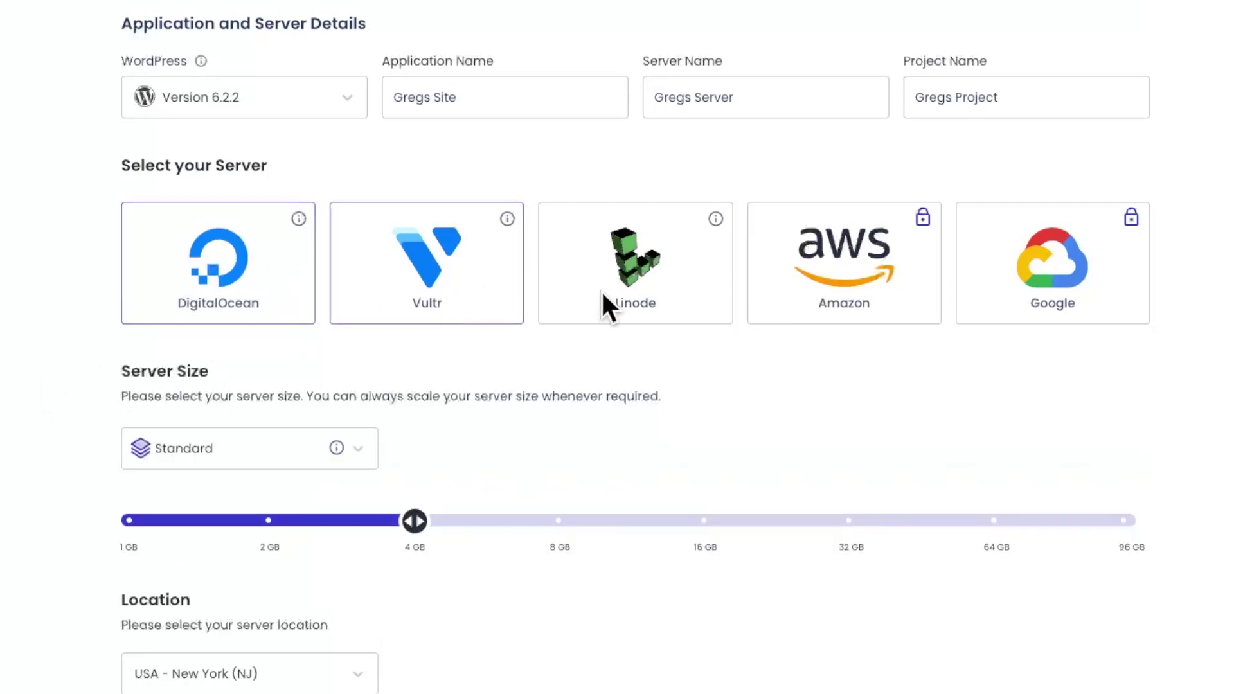
# Try Linode, Amazon and Google in turn as the cloud server provider
pyautogui.click(671, 288)
pyautogui.click(871, 299)
pyautogui.click(1033, 293)
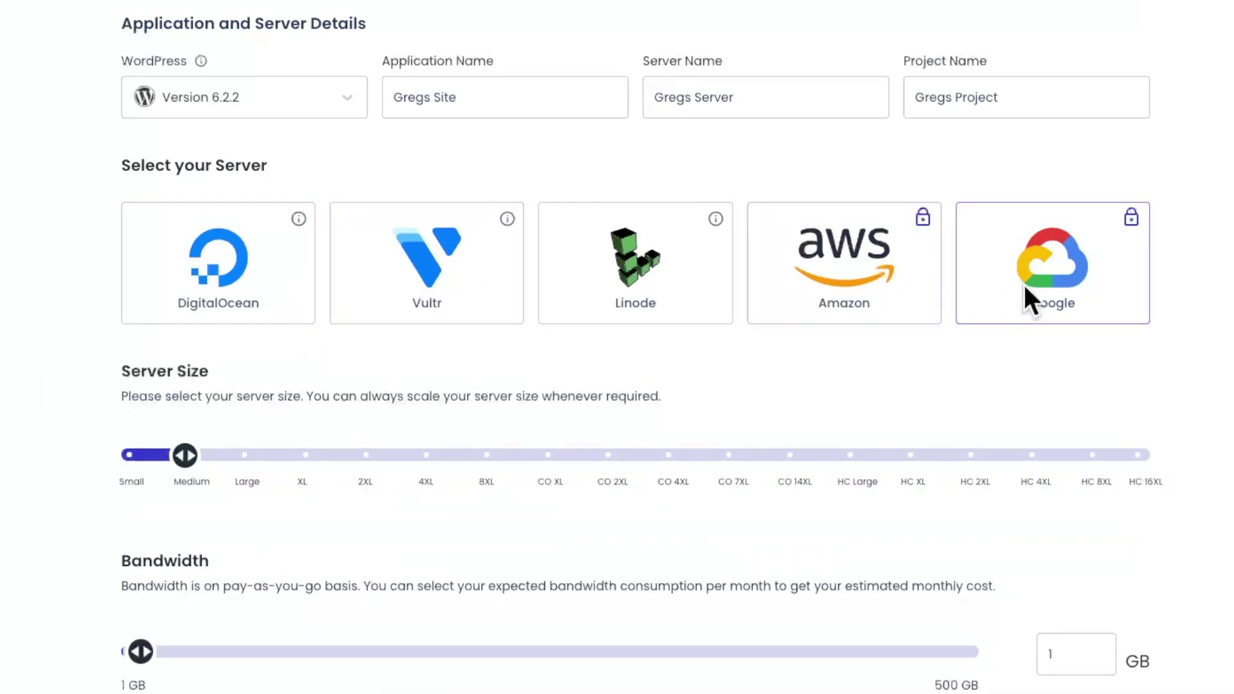
# Select DigitalOcean as the cloud server provider and set the server size to the smallest 1 GB option
pyautogui.click(225, 272)
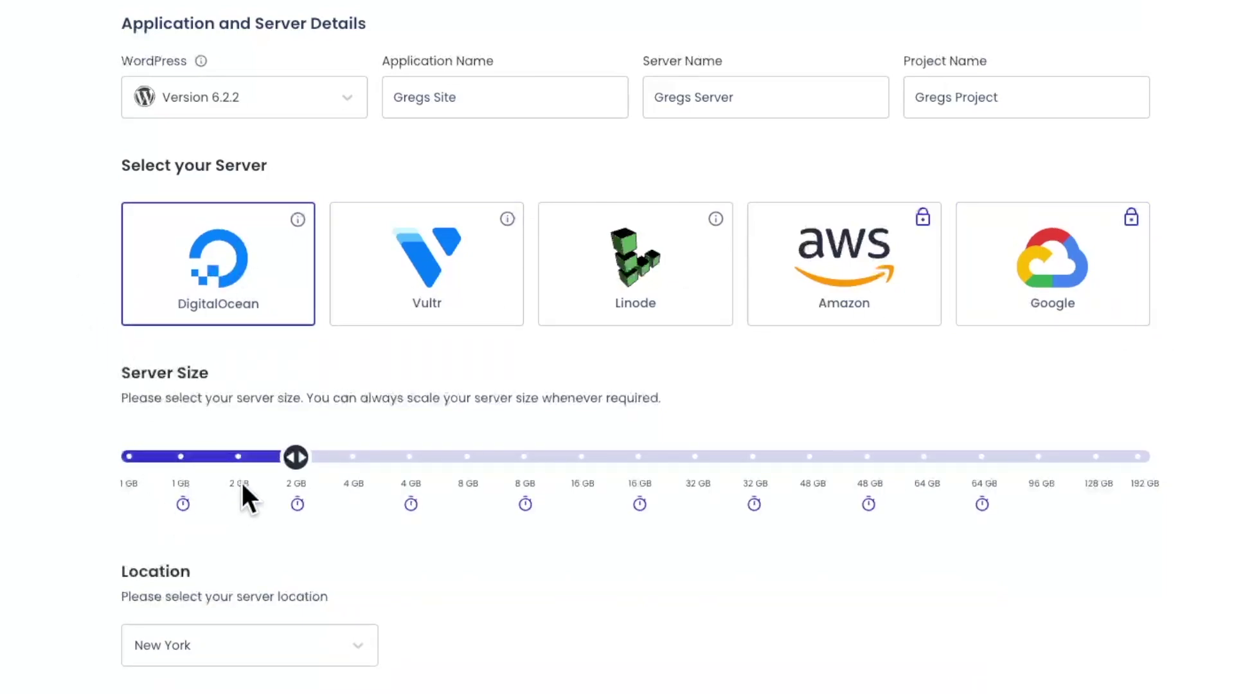
pyautogui.moveTo(286, 461); pyautogui.dragTo(101, 460)
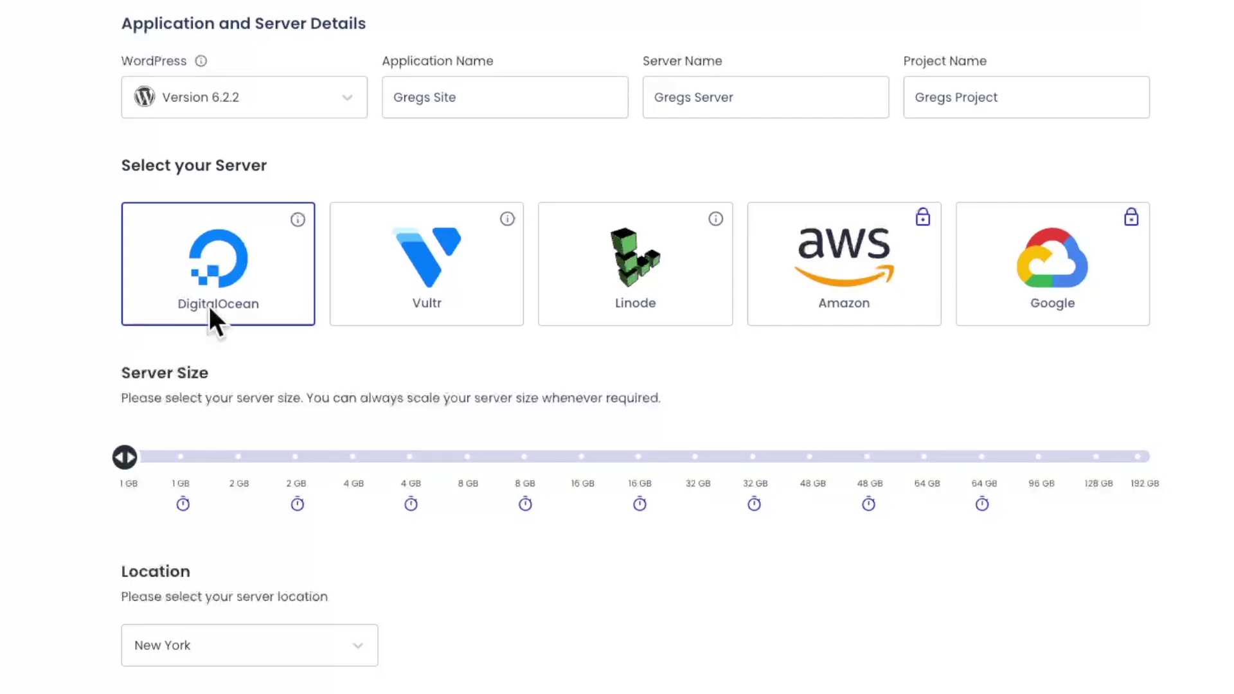
# Look through the available server locations and choose New York
pyautogui.scroll(-1, 87, 323)
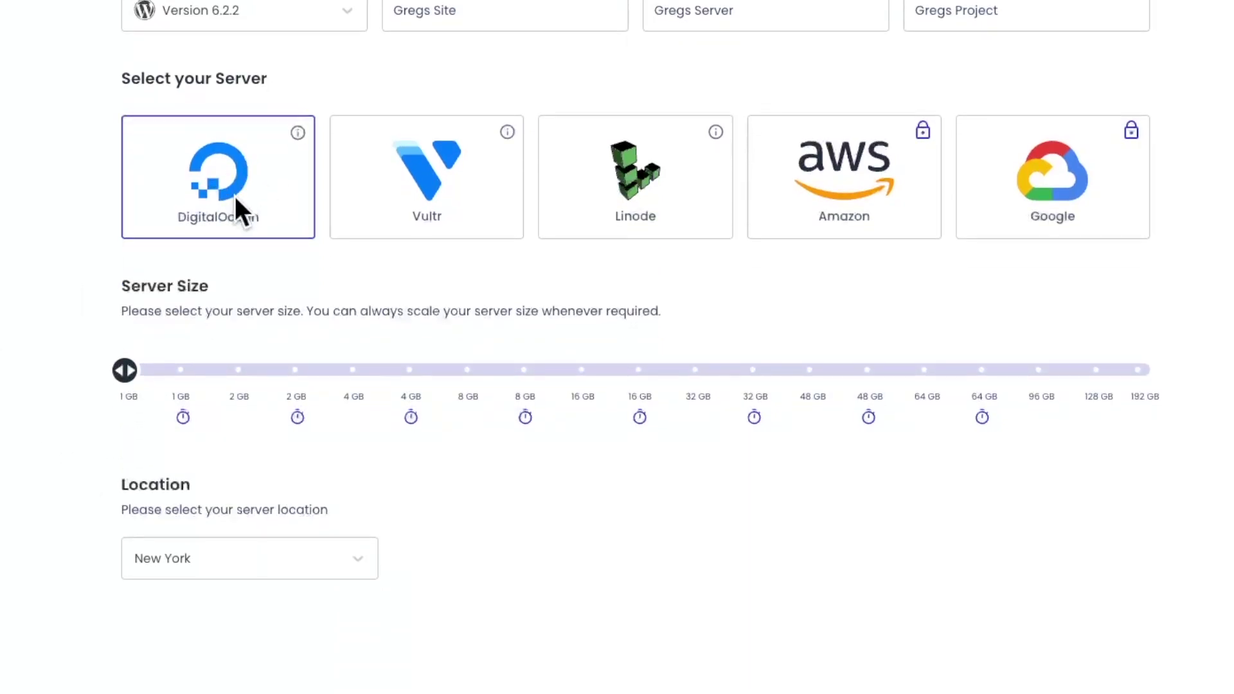
pyautogui.moveTo(107, 427)
pyautogui.scroll(-1, 78, 428)
pyautogui.scroll(-1, 78, 427)
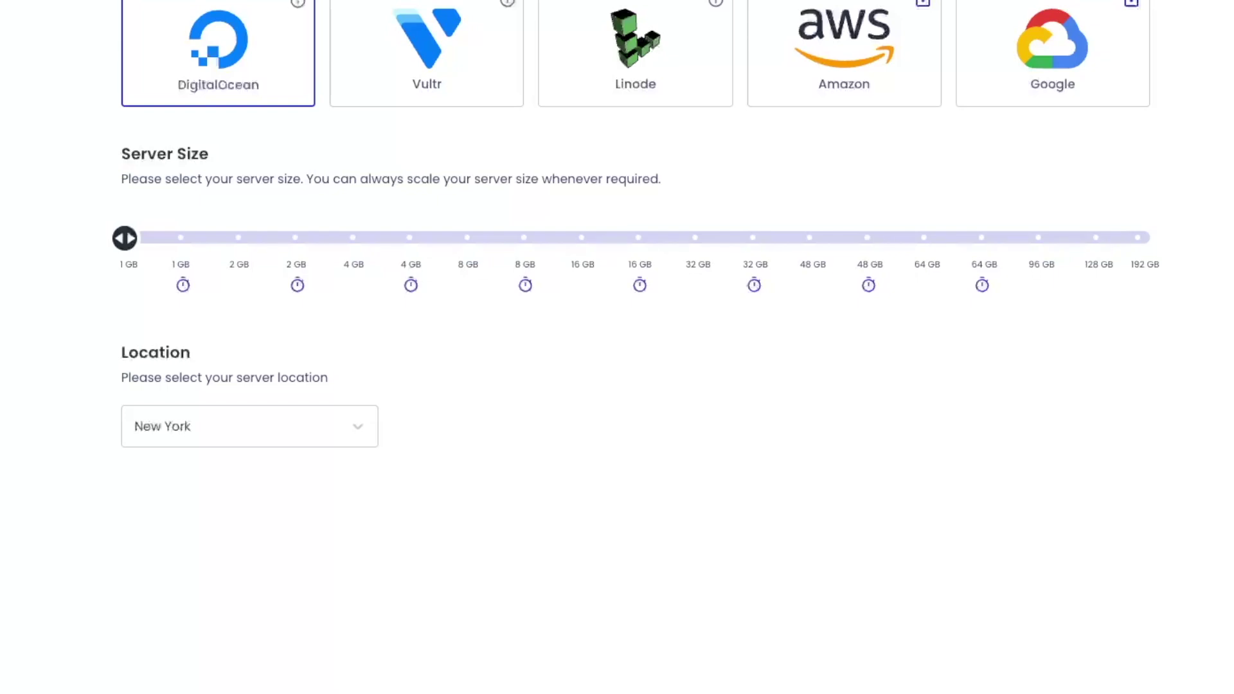
pyautogui.click(197, 424)
pyautogui.scroll(-1, 222, 302)
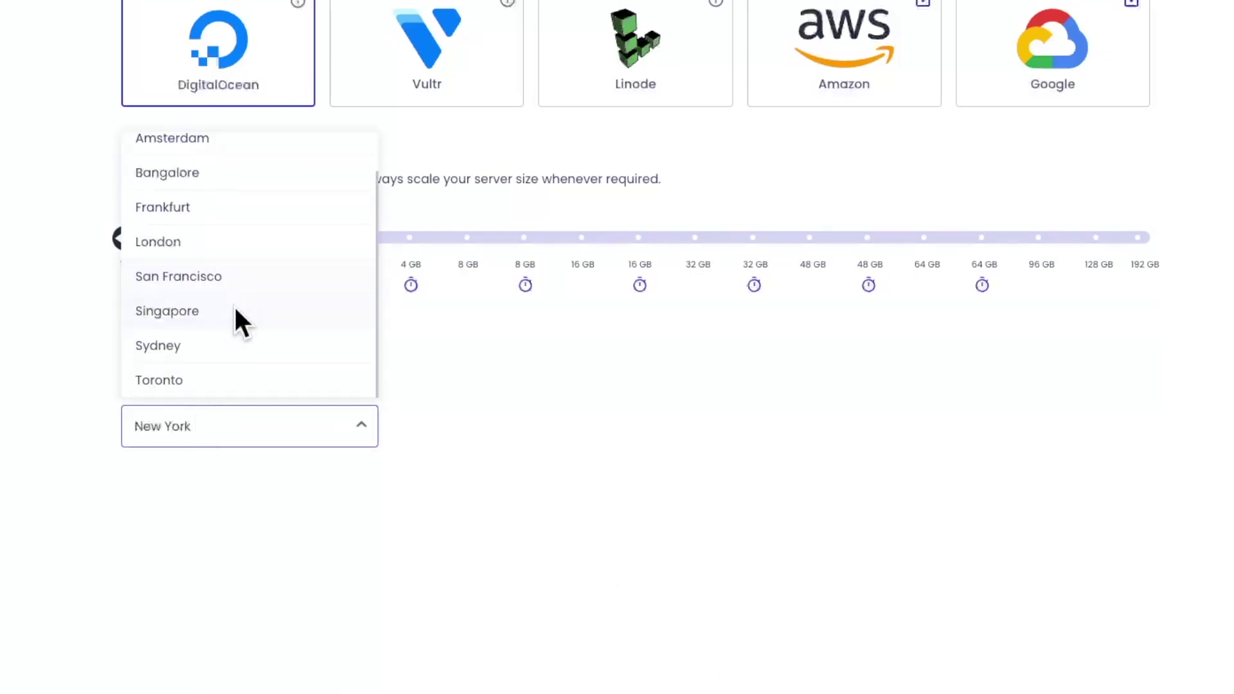
pyautogui.scroll(1, 239, 376)
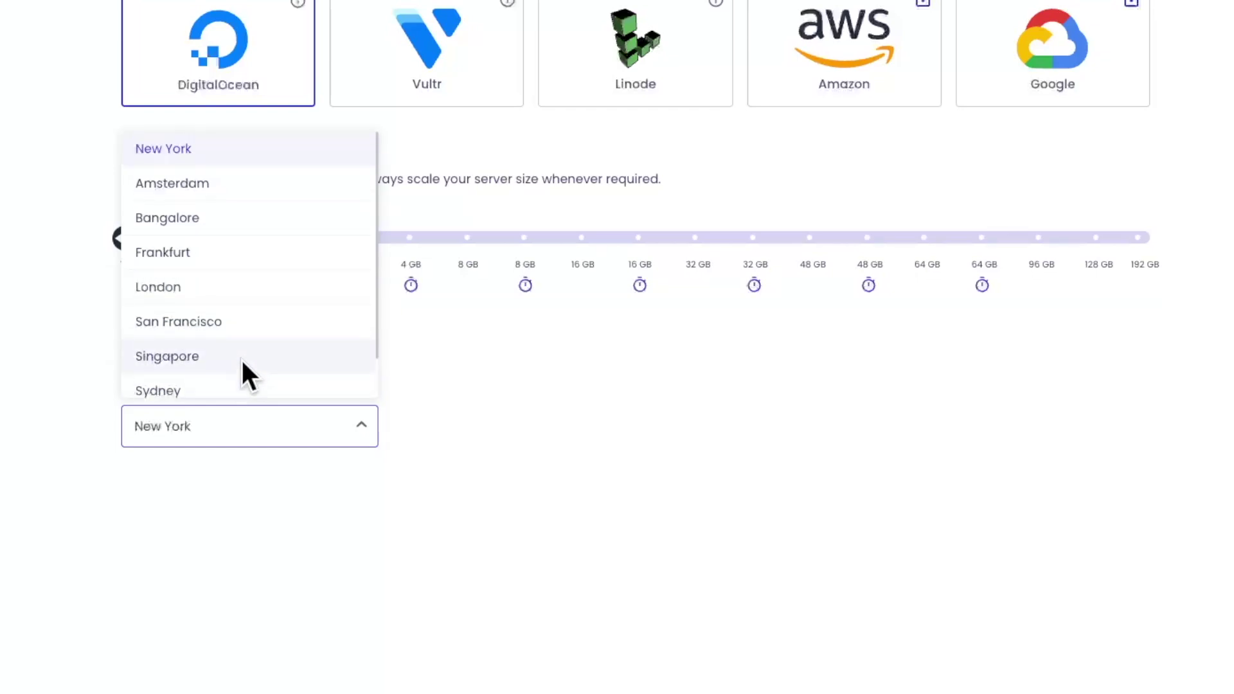
pyautogui.click(181, 146)
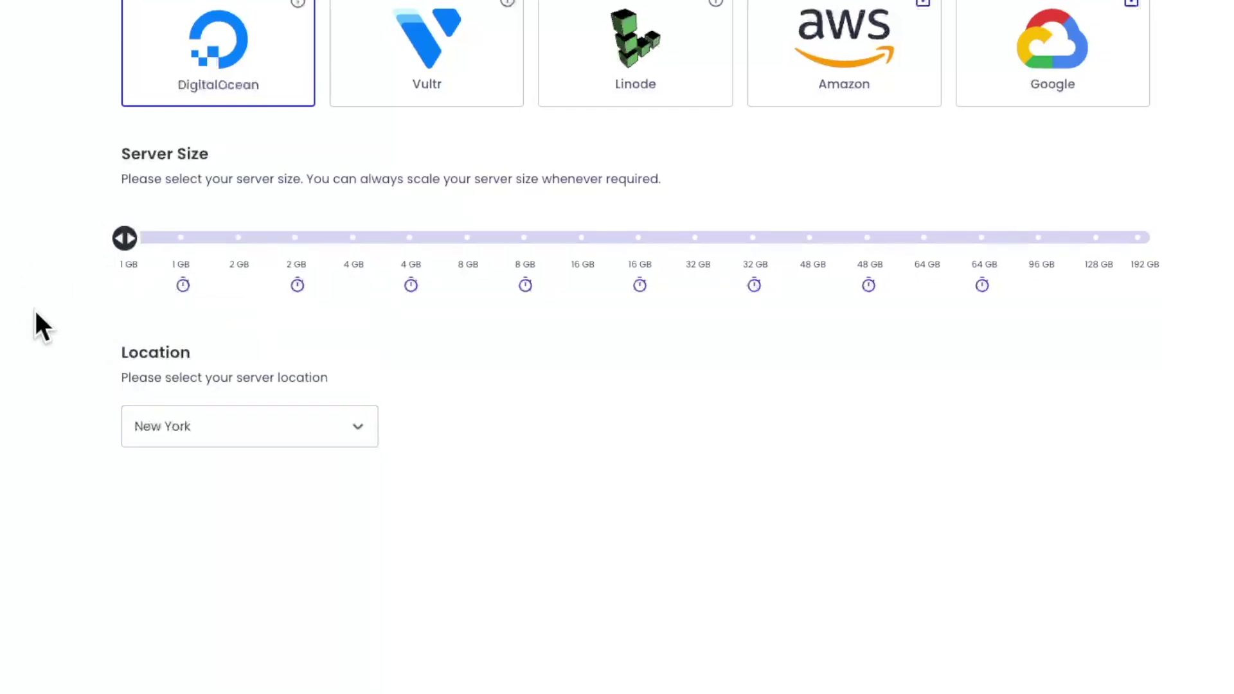
# Try Sydney as the server location, and set the location back to New York
pyautogui.click(244, 421)
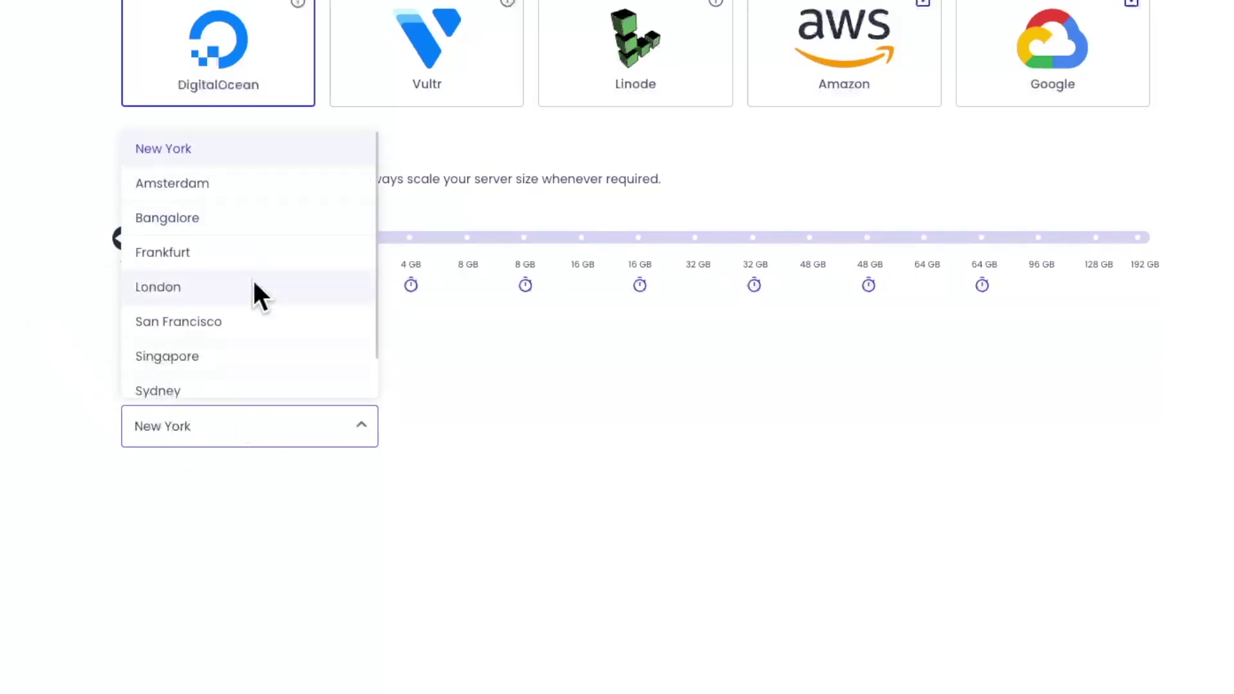
pyautogui.scroll(-1, 231, 251)
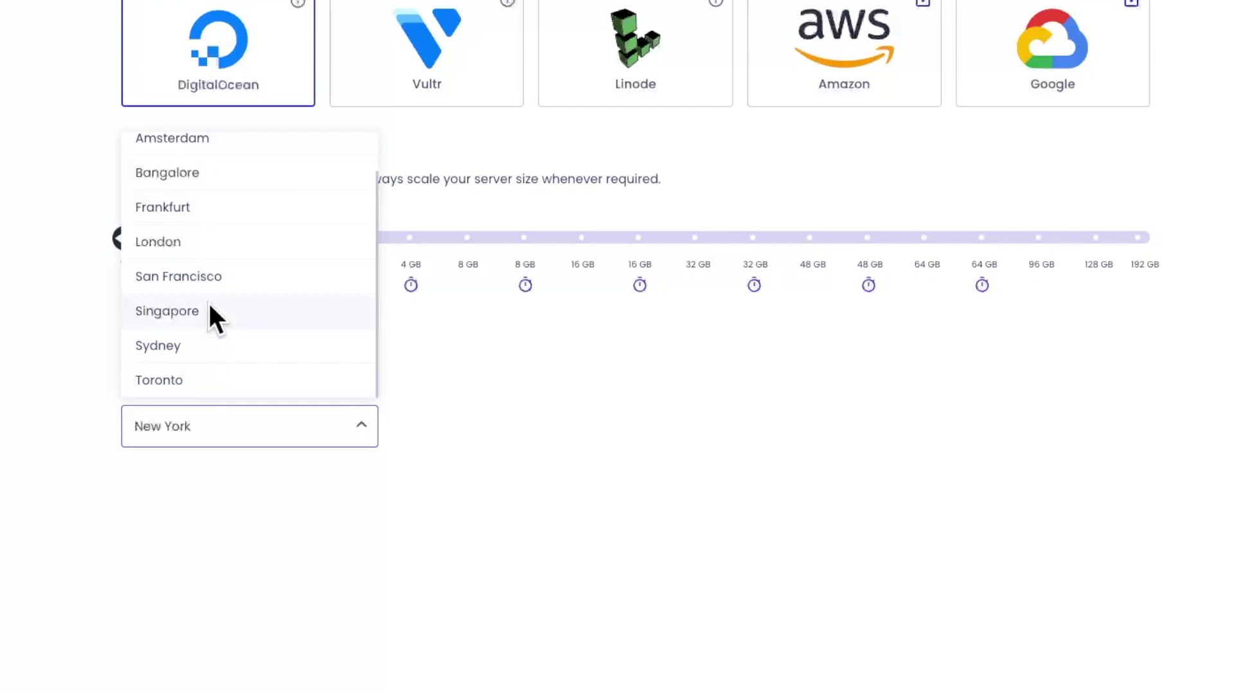
pyautogui.scroll(1, 208, 306)
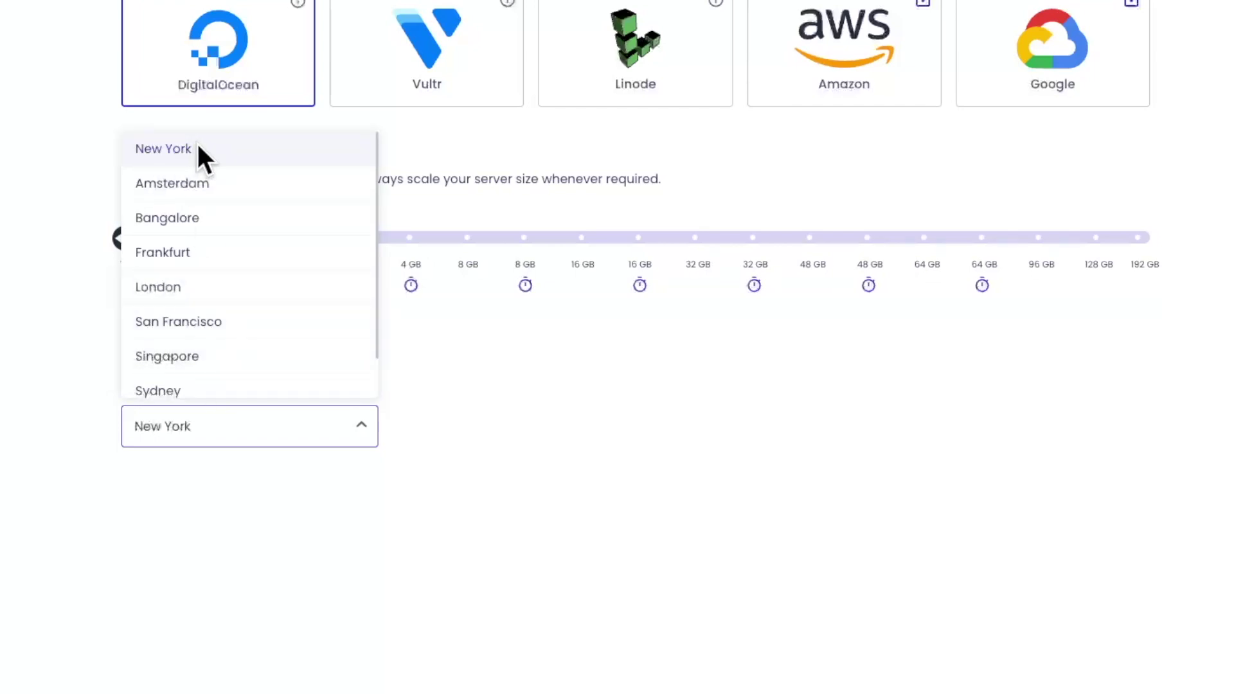
pyautogui.scroll(-1, 228, 222)
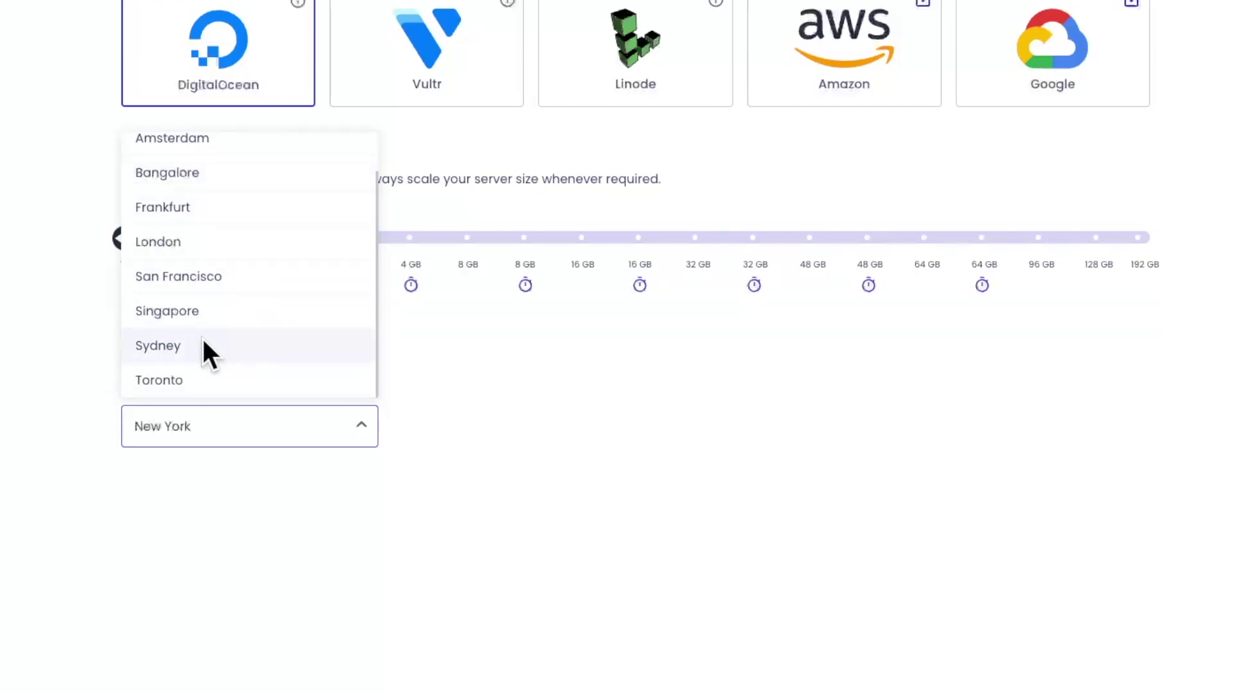
pyautogui.click(157, 348)
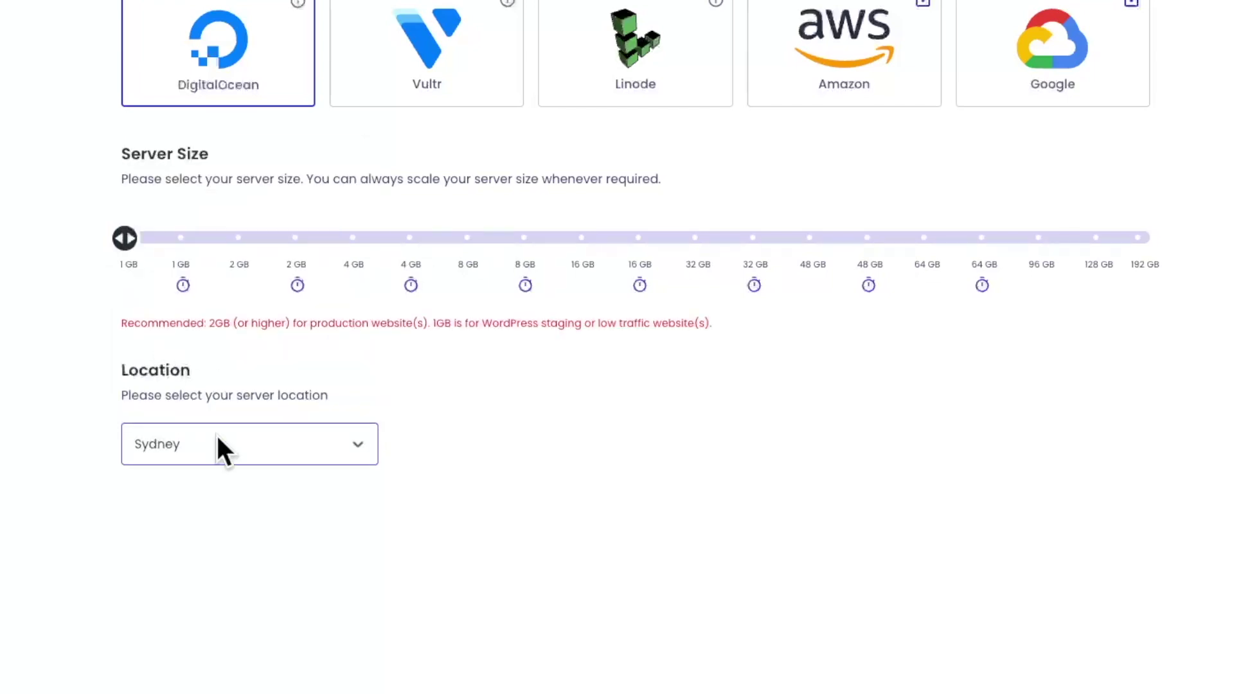
pyautogui.click(250, 457)
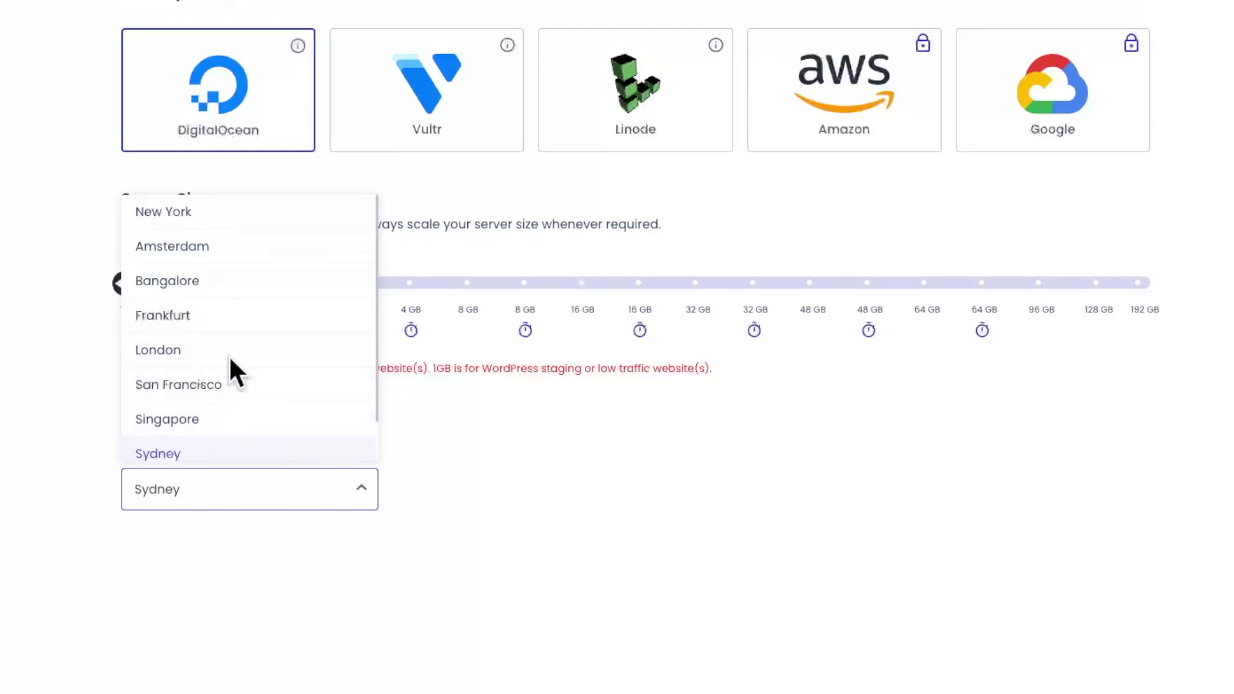
pyautogui.click(159, 217)
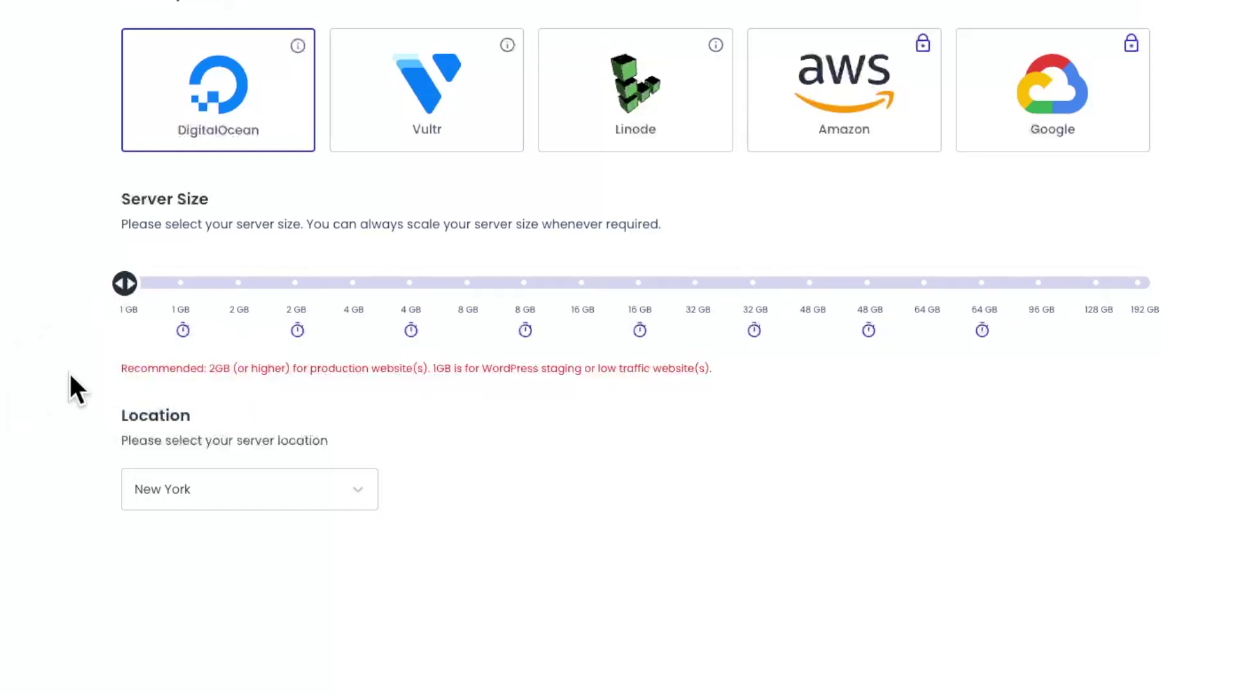
# Read the server size recommendation for production and low-traffic WordPress websites
pyautogui.moveTo(120, 368); pyautogui.dragTo(469, 369)
pyautogui.click(716, 371)
pyautogui.click(725, 418)
pyautogui.moveTo(718, 371); pyautogui.dragTo(127, 378)
pyautogui.click(113, 385)
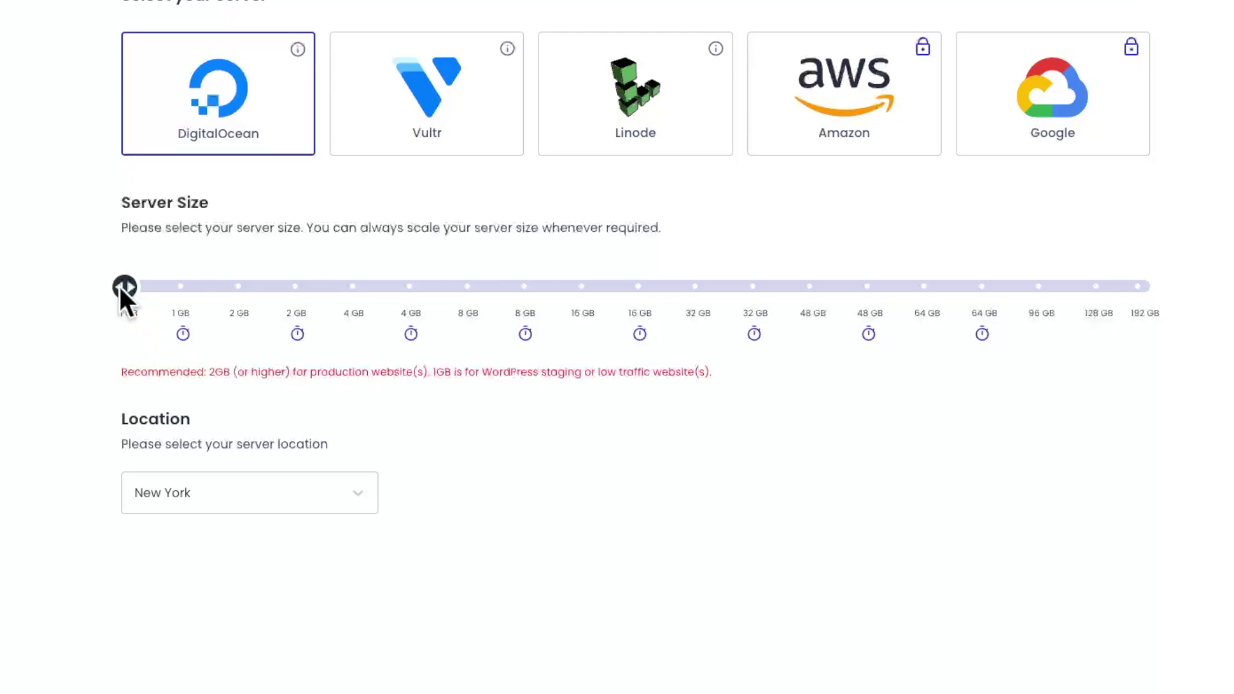
# Launch the configured DigitalOcean server with its WordPress application on the free trial
pyautogui.scroll(3, 62, 426)
pyautogui.scroll(-3, 5, 441)
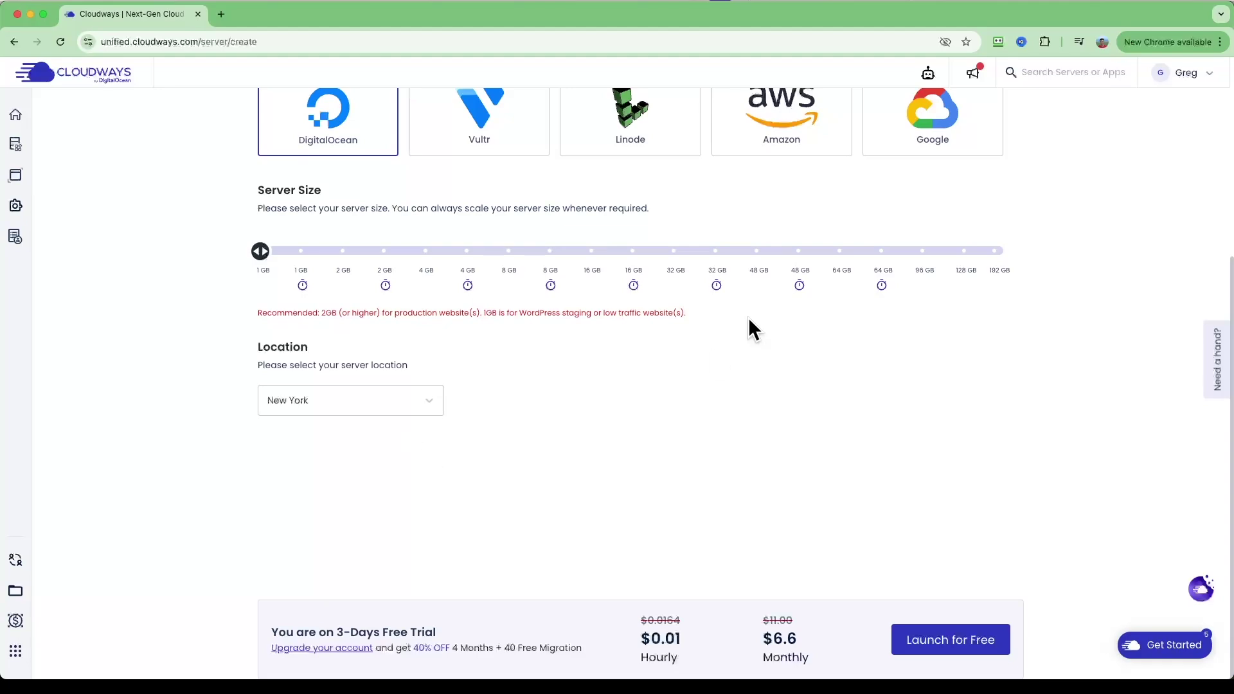
pyautogui.scroll(3, 749, 319)
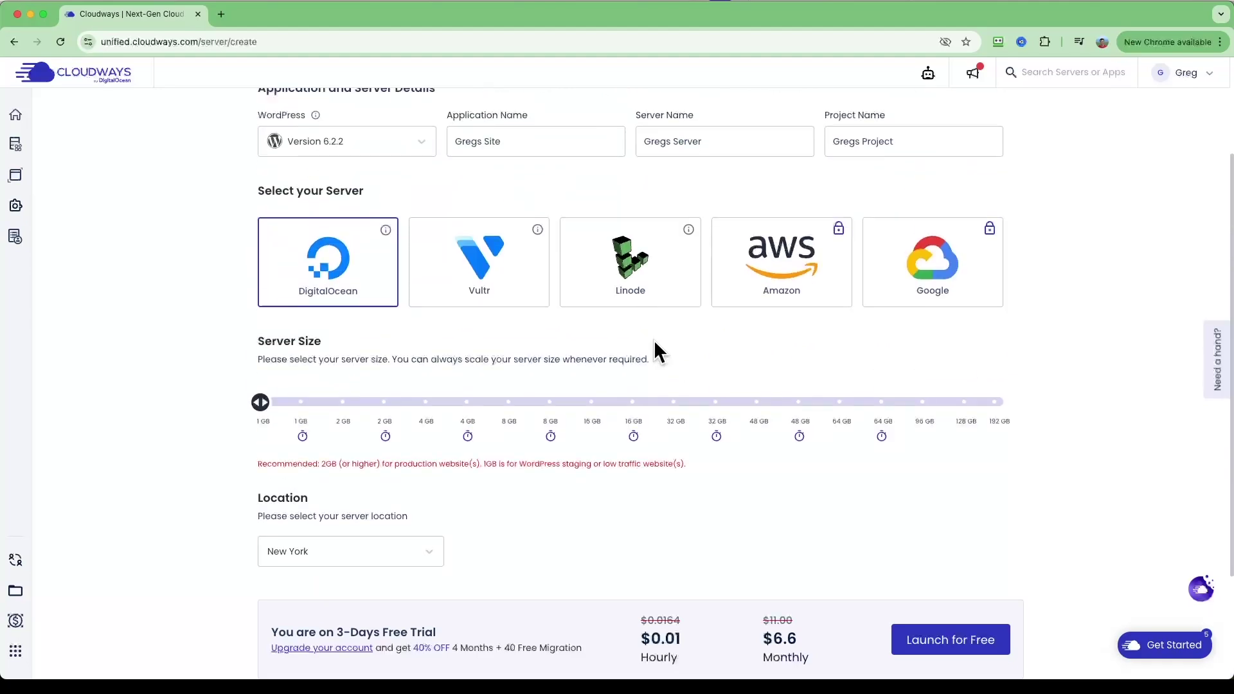
pyautogui.click(958, 639)
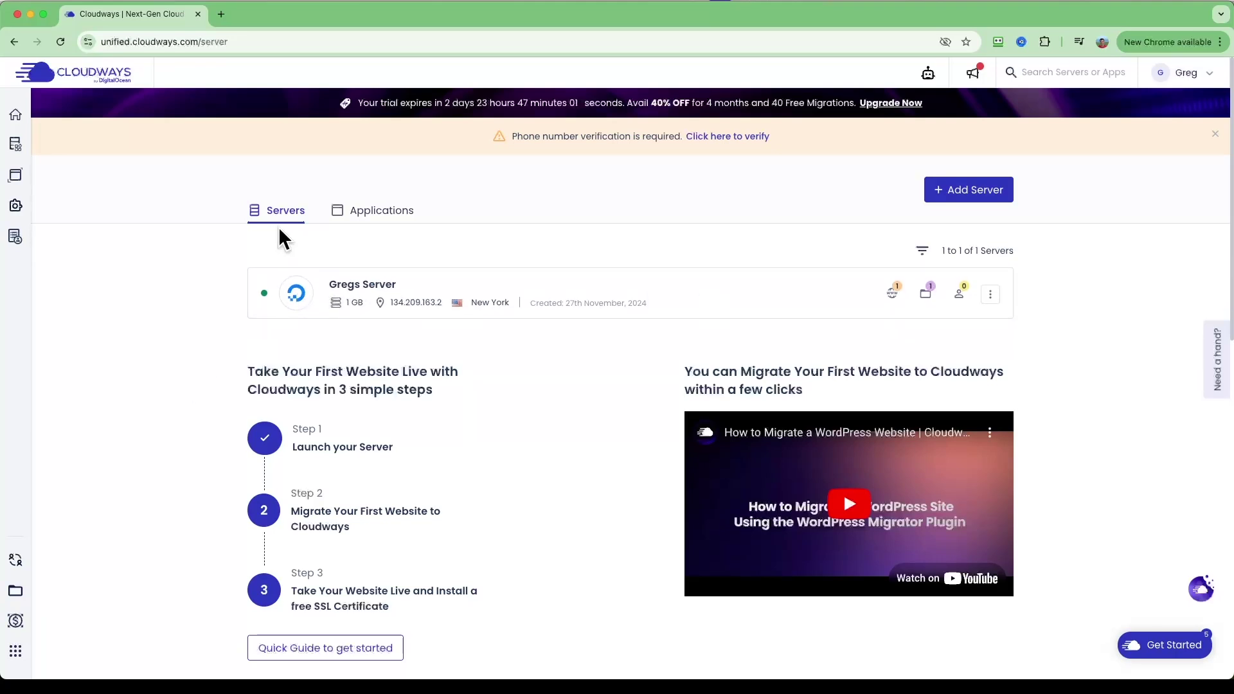
# Check the lists of servers and applications, and open the access details of the new WordPress application
pyautogui.click(393, 210)
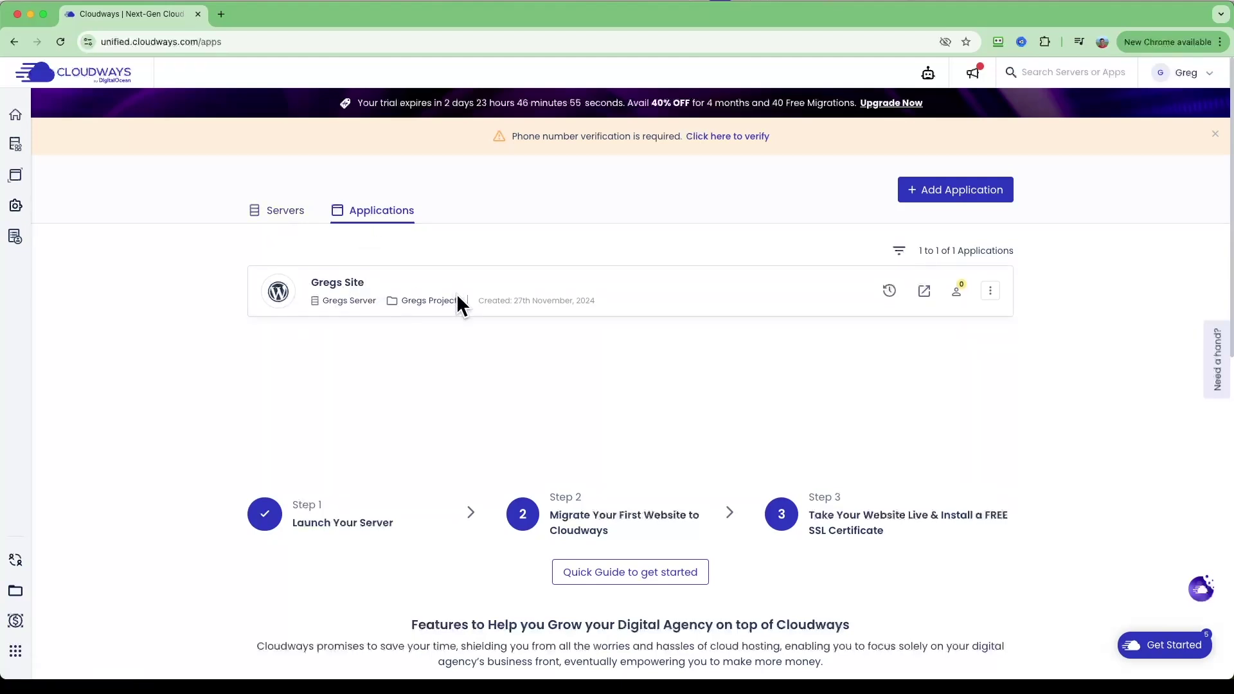
pyautogui.click(275, 211)
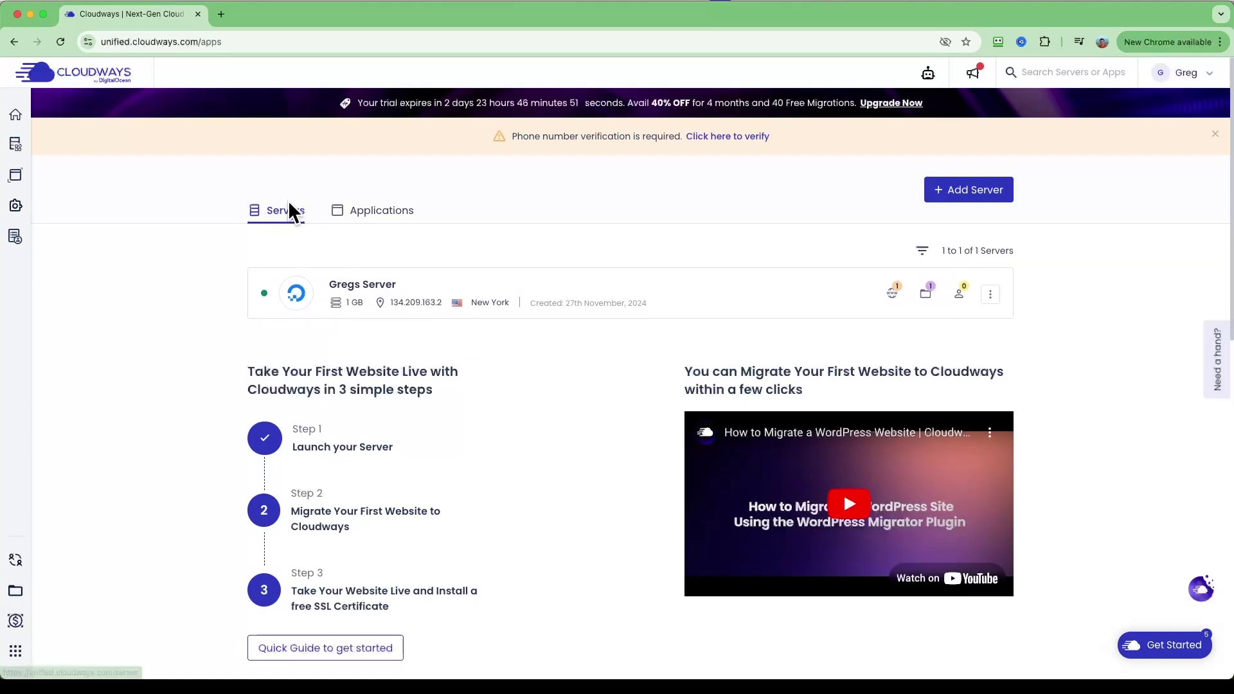
pyautogui.click(359, 210)
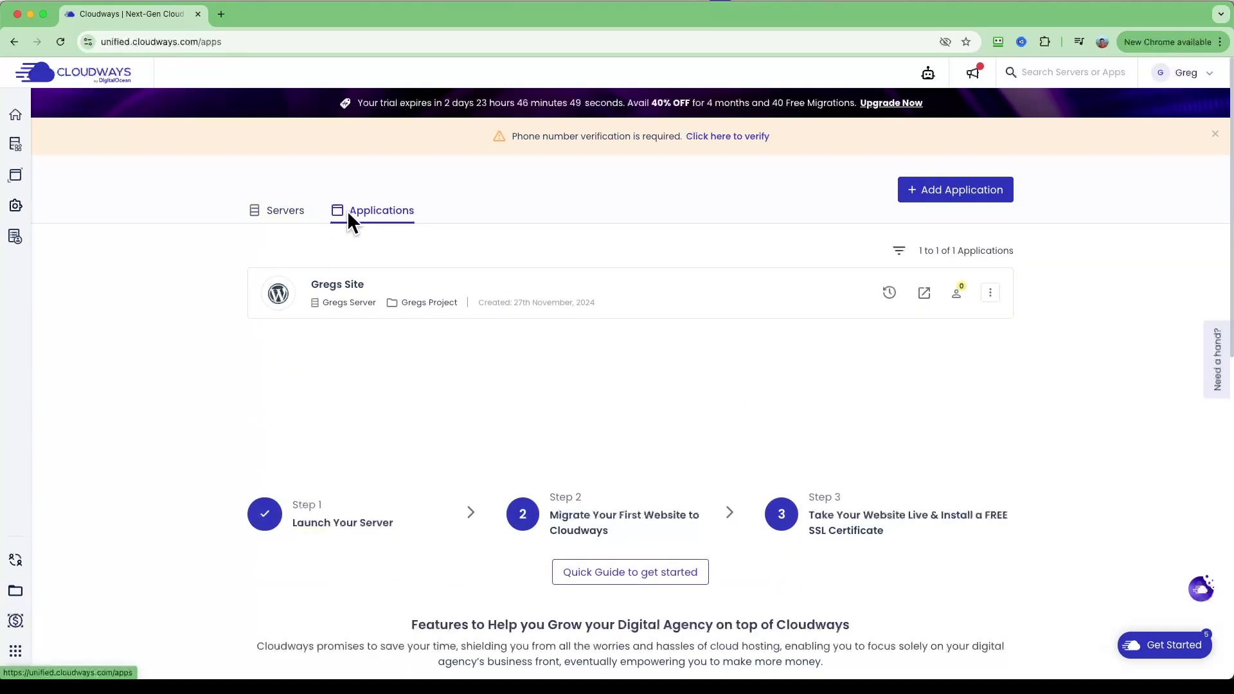
pyautogui.click(357, 283)
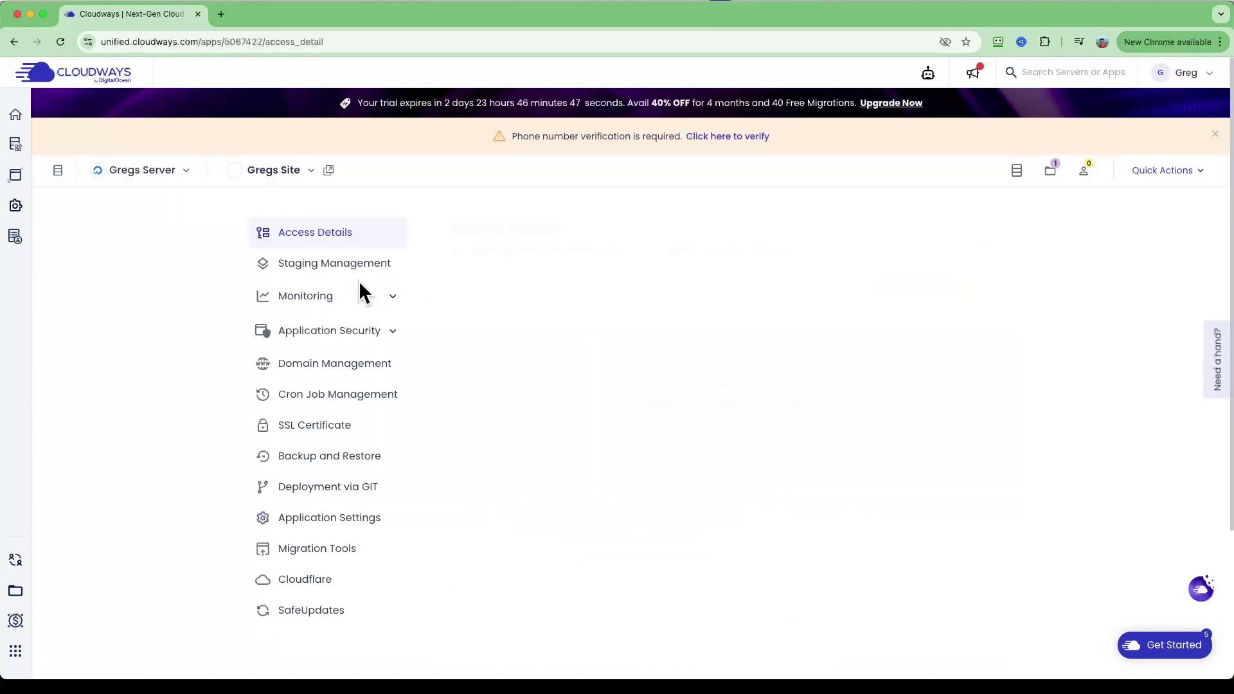
pyautogui.click(273, 170)
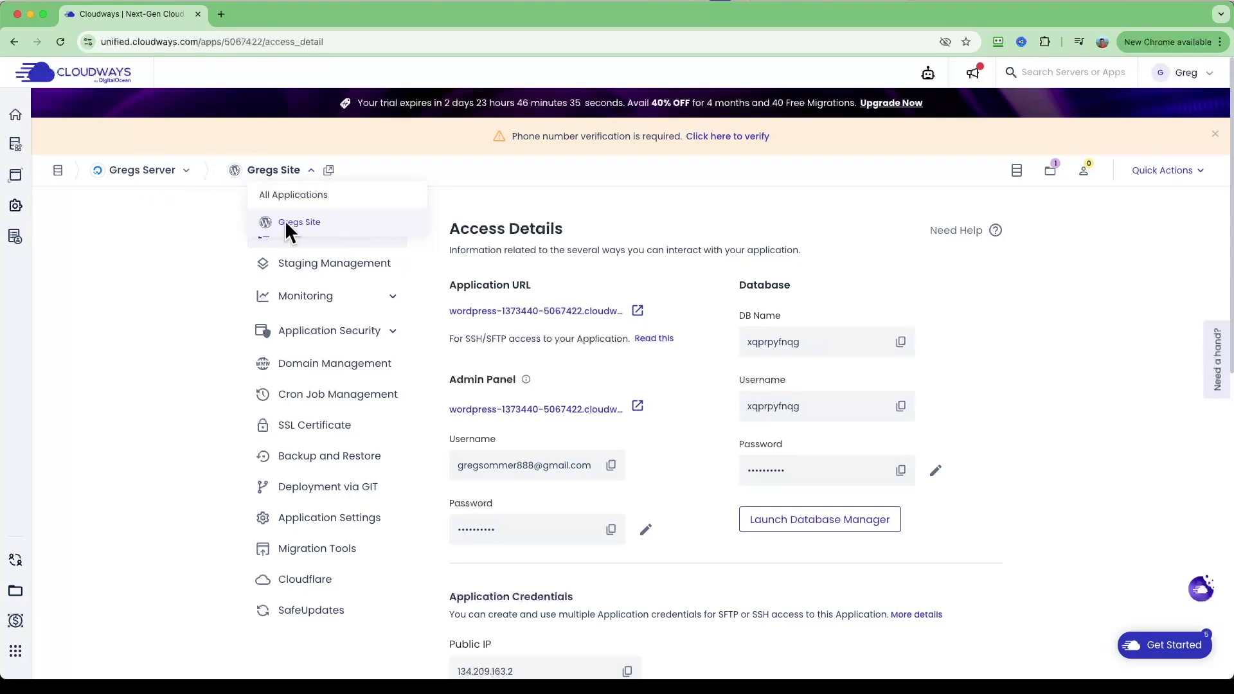
pyautogui.click(653, 209)
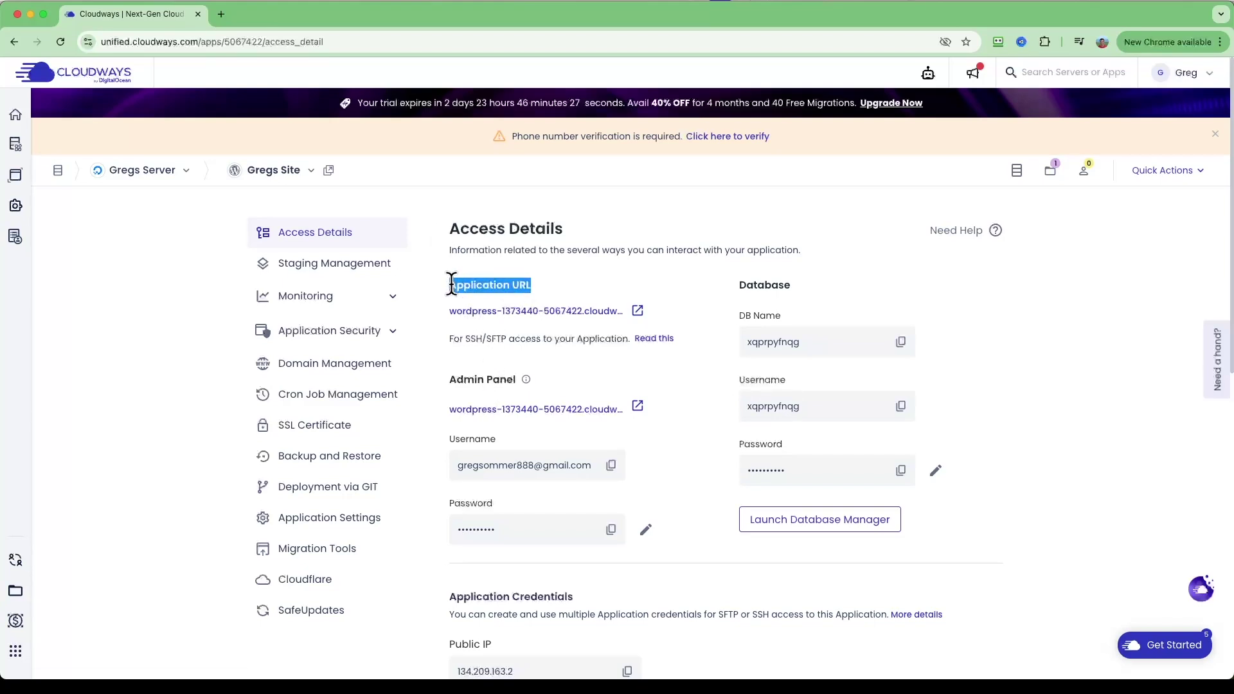
# Open the live WordPress site from its Application URL and the WordPress login page from its Admin Panel link
pyautogui.click(638, 310)
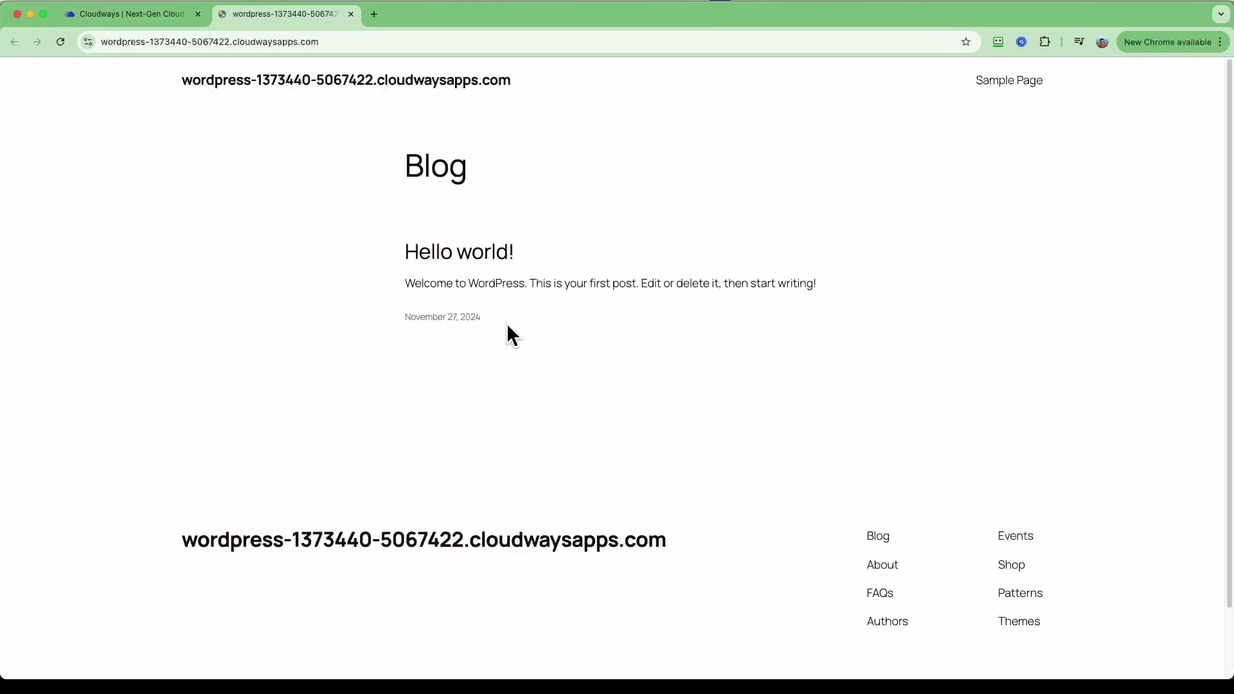
pyautogui.moveTo(241, 135); pyautogui.dragTo(581, 445)
pyautogui.moveTo(670, 516); pyautogui.dragTo(157, 66)
pyautogui.click(137, 15)
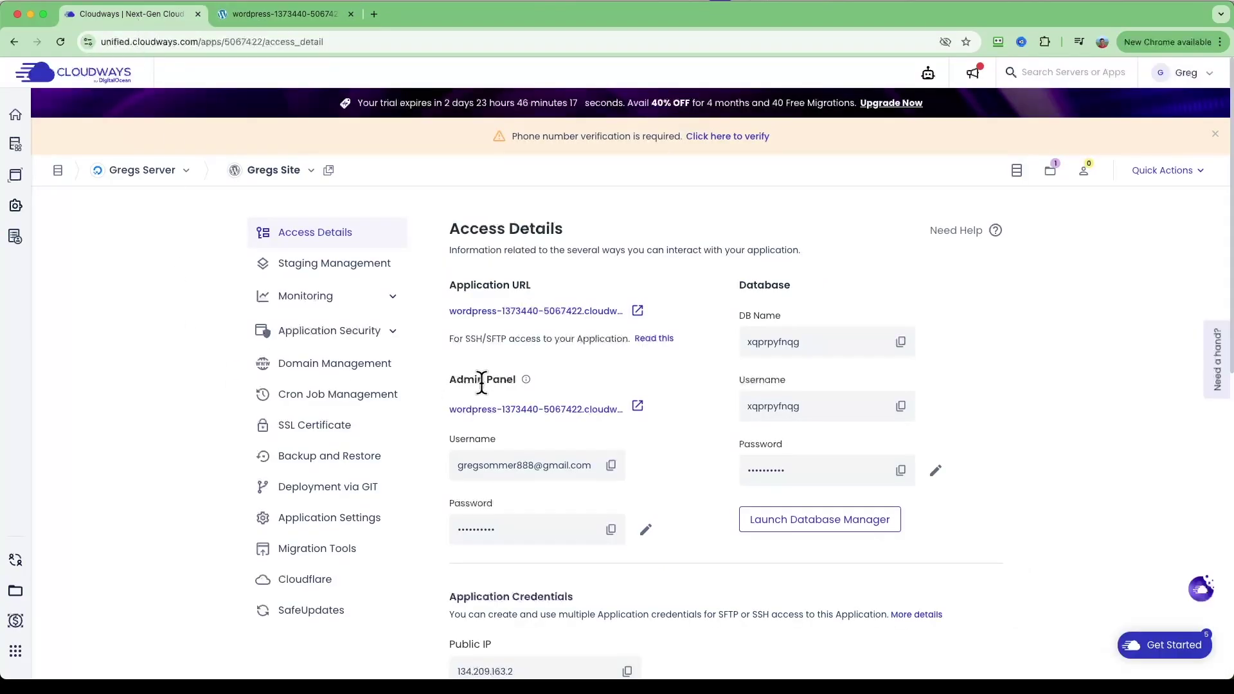
pyautogui.moveTo(474, 380); pyautogui.dragTo(502, 380)
pyautogui.click(637, 406)
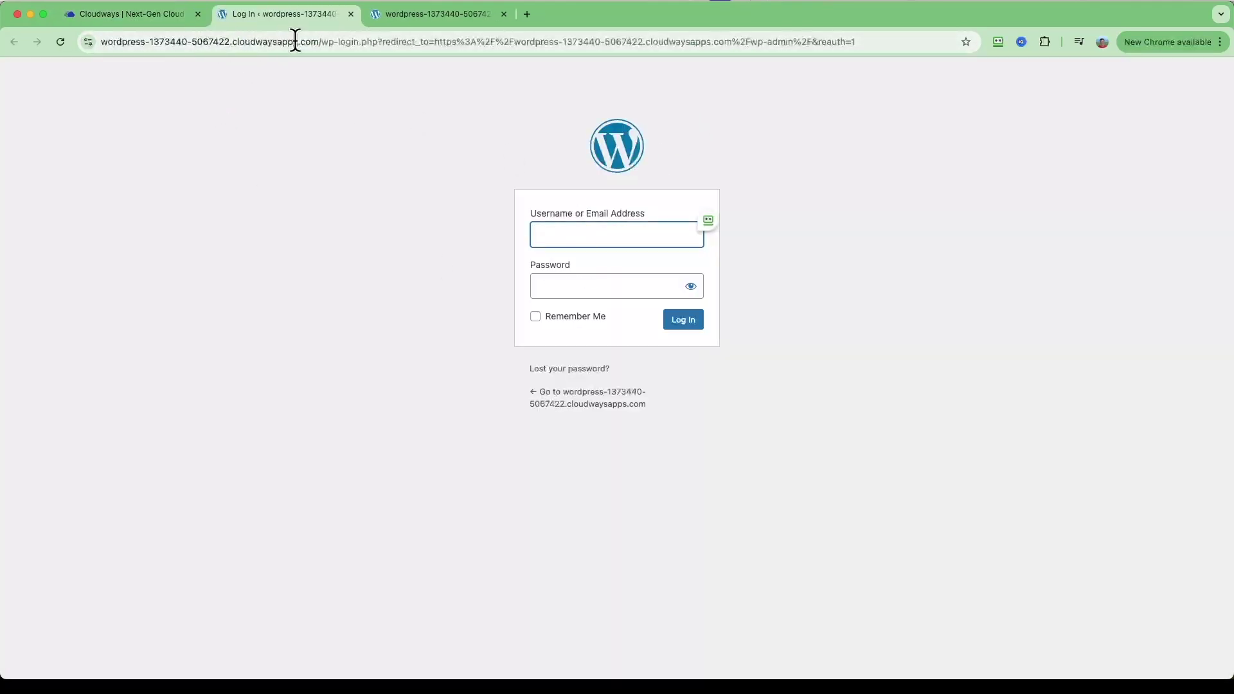
# Examine the public front page of the newly deployed WordPress site
pyautogui.click(415, 15)
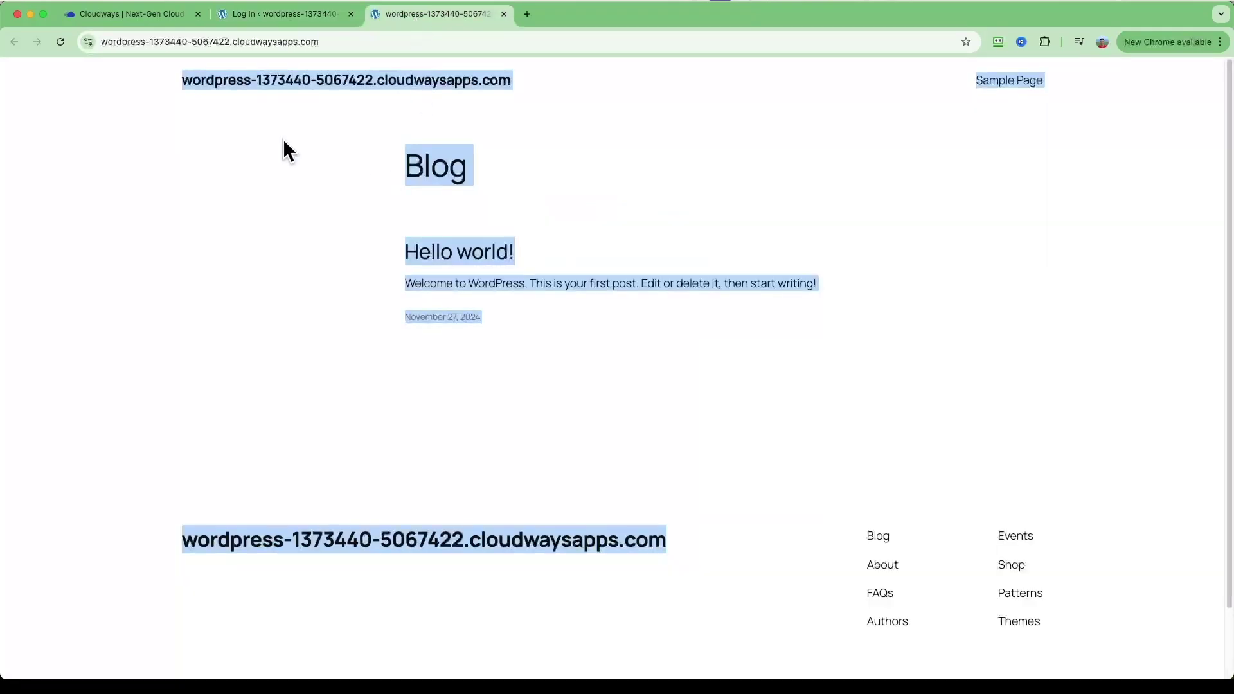
pyautogui.scroll(-2, 264, 375)
pyautogui.scroll(2, 253, 148)
pyautogui.moveTo(254, 148); pyautogui.dragTo(1067, 631)
pyautogui.moveTo(1067, 631); pyautogui.dragTo(161, 75)
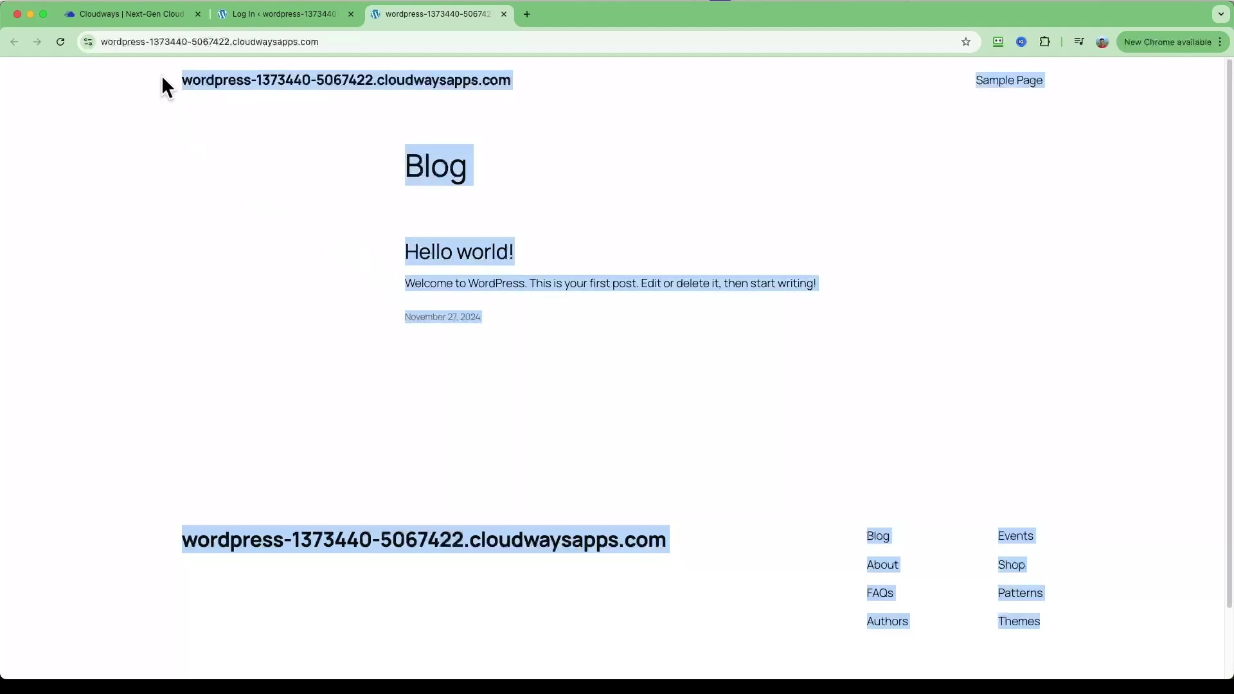
pyautogui.click(161, 75)
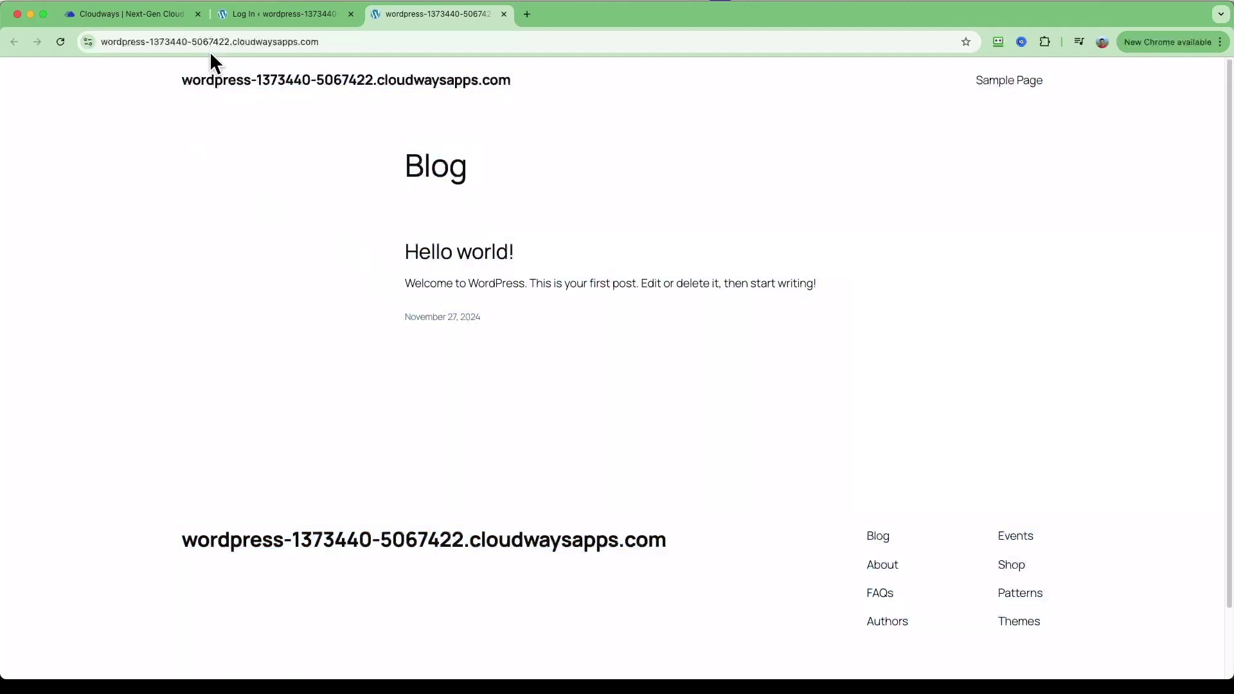
# Log in to the WordPress admin with the username and password copied from the application's access details, enabling Remember Me
pyautogui.click(270, 15)
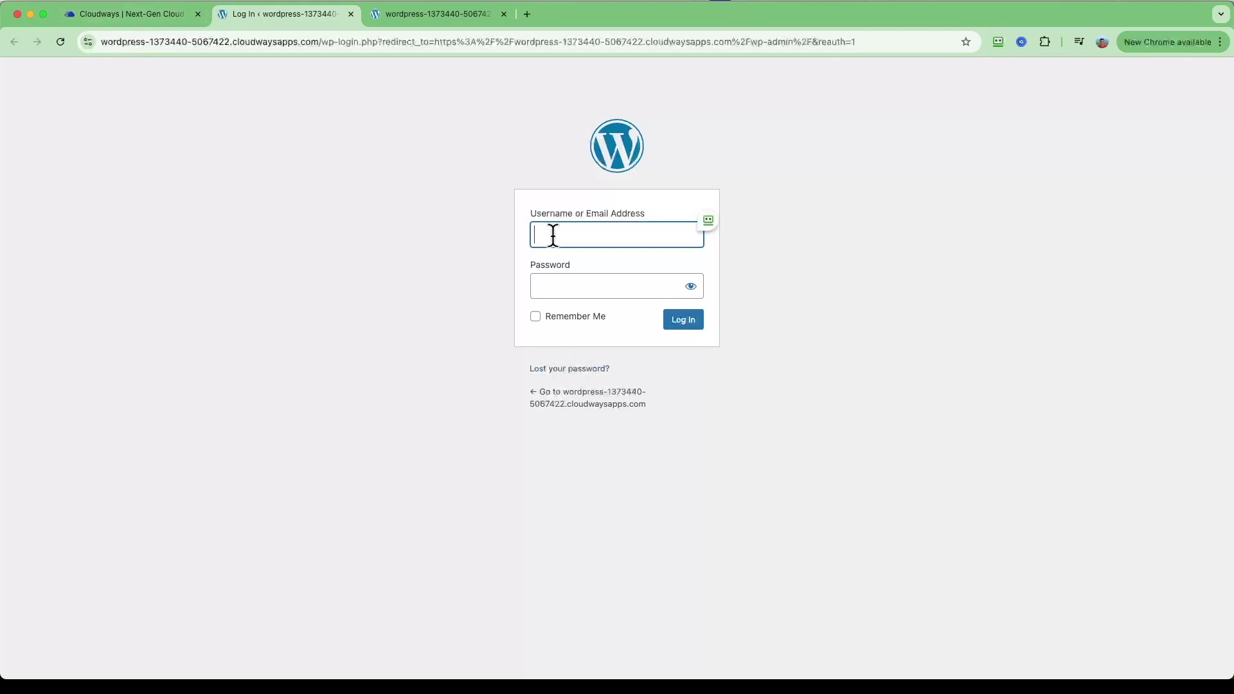
pyautogui.click(151, 20)
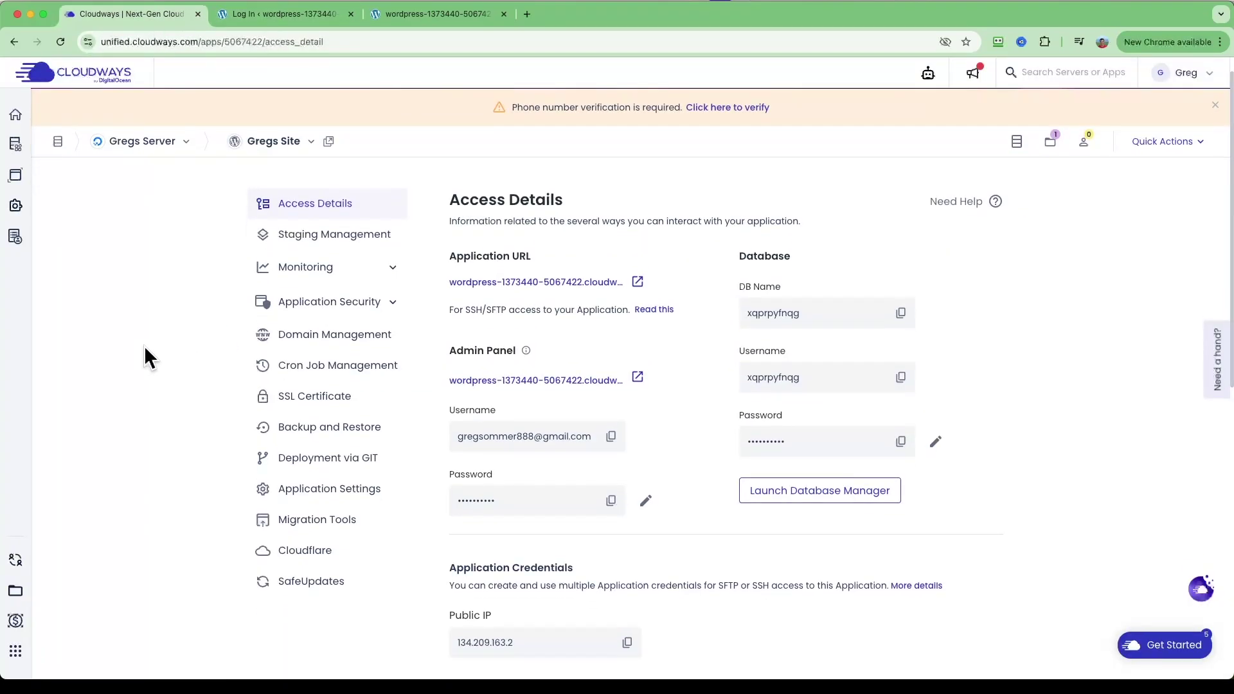
pyautogui.scroll(-1, 456, 397)
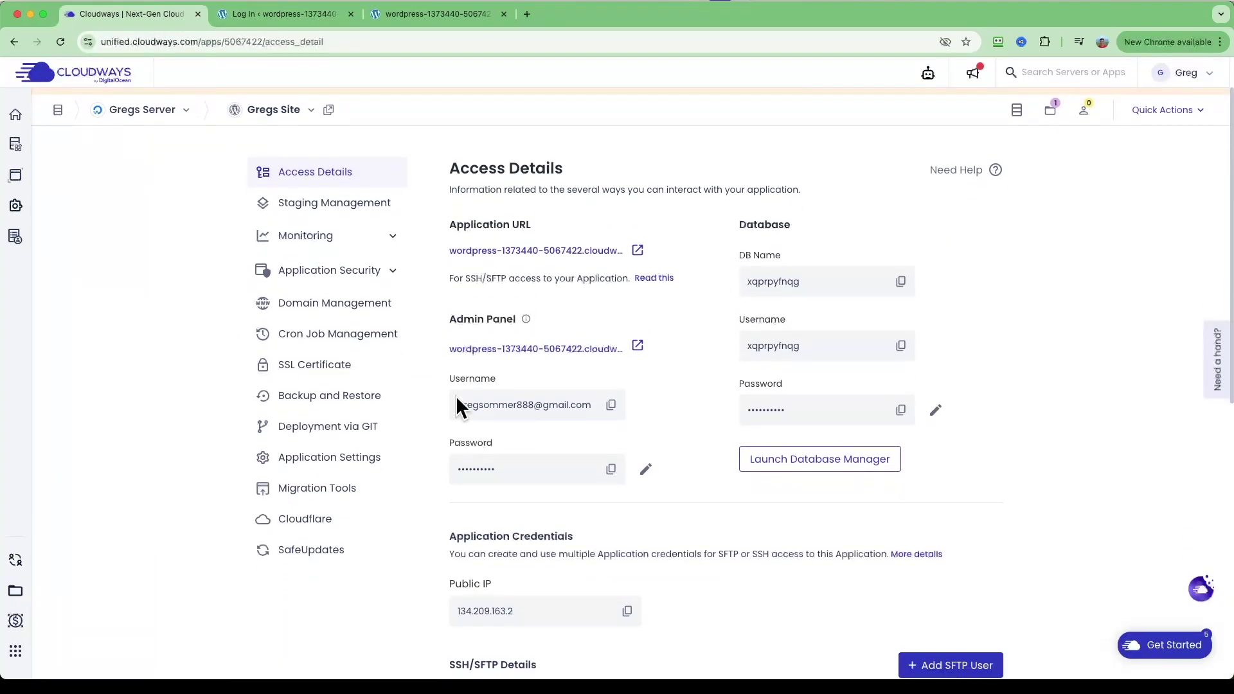
pyautogui.click(611, 405)
pyautogui.click(610, 469)
pyautogui.click(283, 14)
pyautogui.click(557, 283)
pyautogui.press('super+v')
pyautogui.click(536, 315)
pyautogui.click(680, 320)
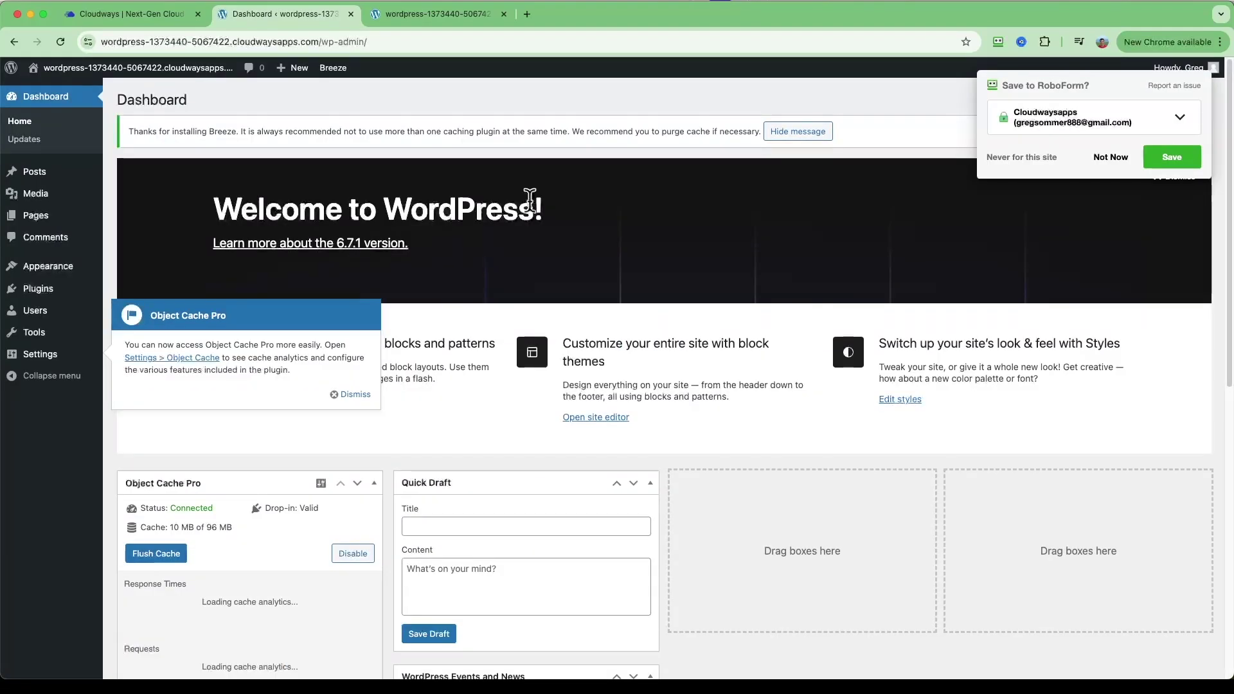
# Examine the temporary cloudwaysapps.com address of the WordPress dashboard, including its domain and wp-admin parts
pyautogui.moveTo(383, 44); pyautogui.dragTo(101, 47)
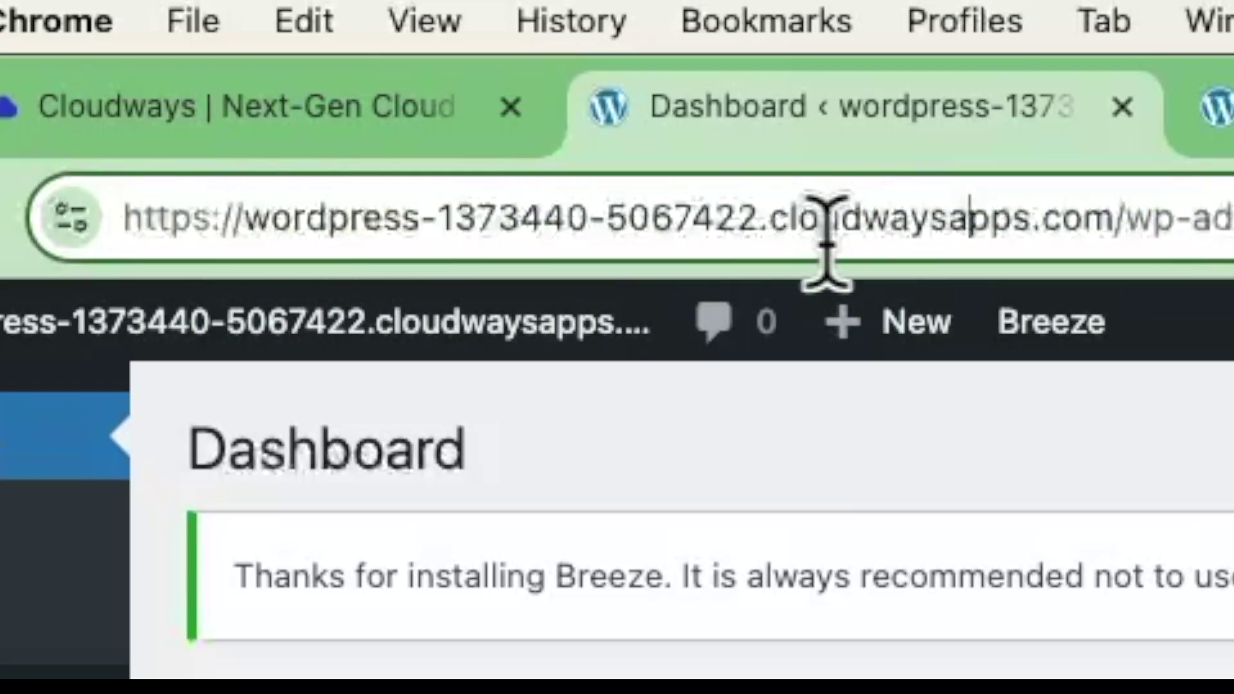
pyautogui.moveTo(1186, 217); pyautogui.dragTo(403, 218)
pyautogui.moveTo(201, 41); pyautogui.dragTo(97, 42)
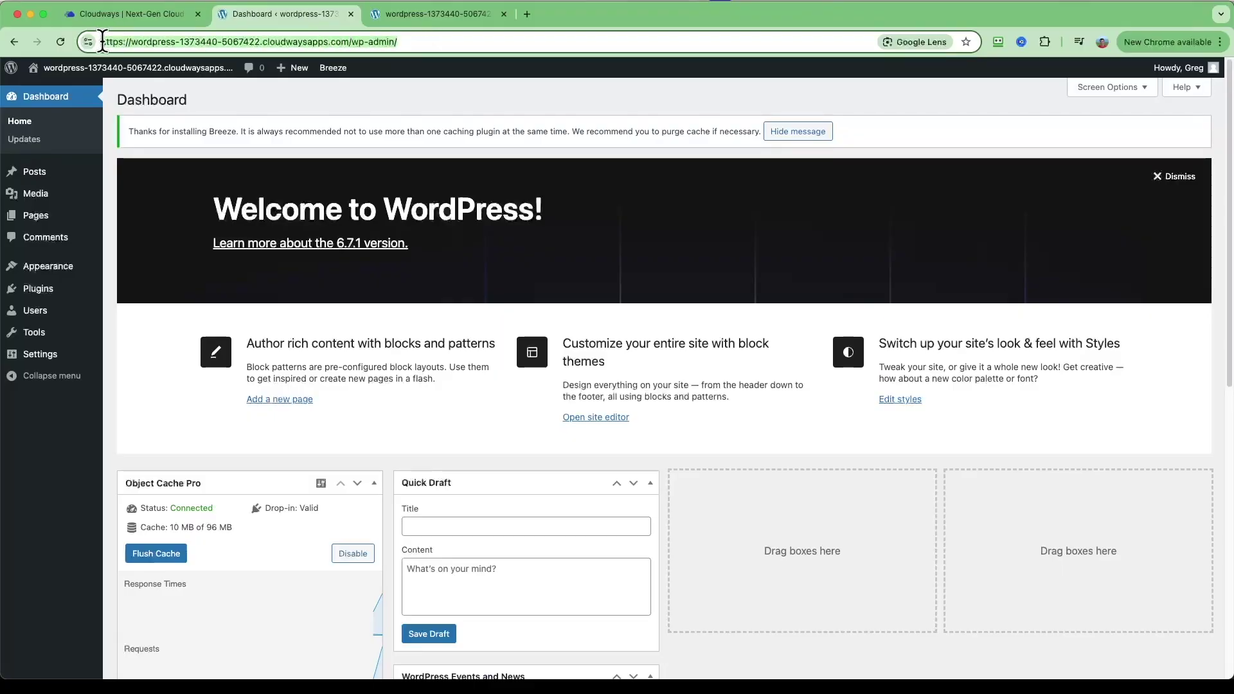
pyautogui.click(415, 41)
pyautogui.moveTo(398, 42); pyautogui.dragTo(264, 42)
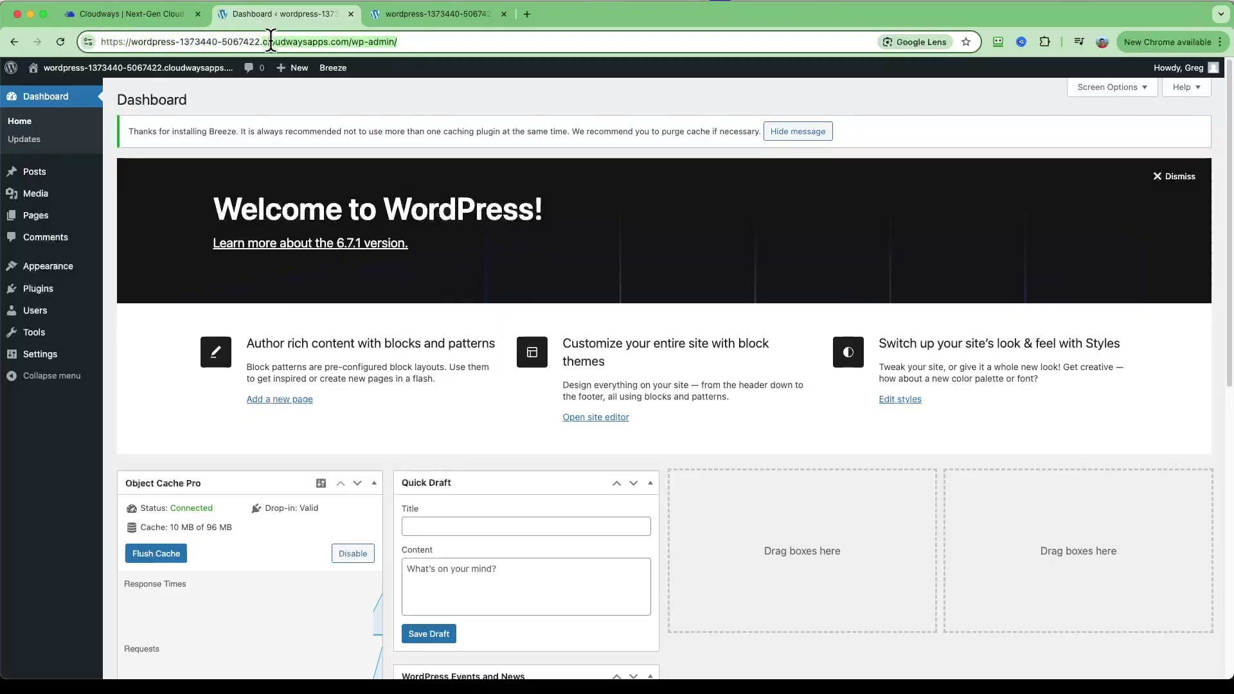
pyautogui.click(414, 41)
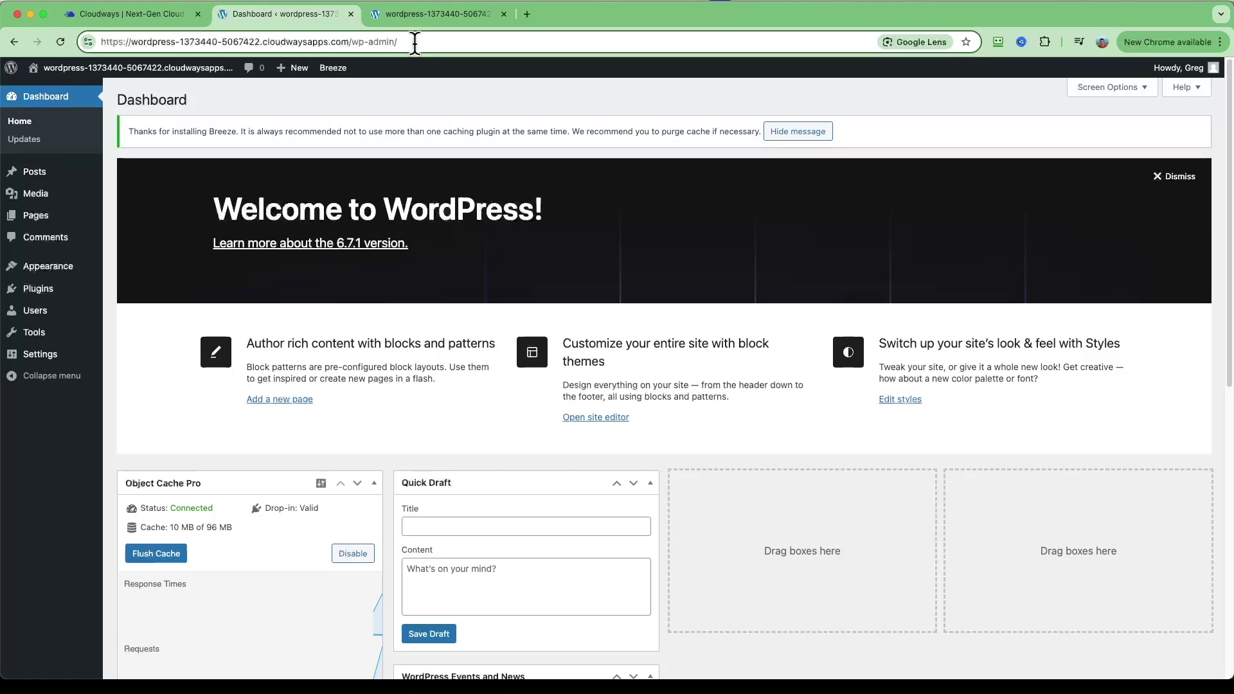
pyautogui.moveTo(414, 42); pyautogui.dragTo(96, 42)
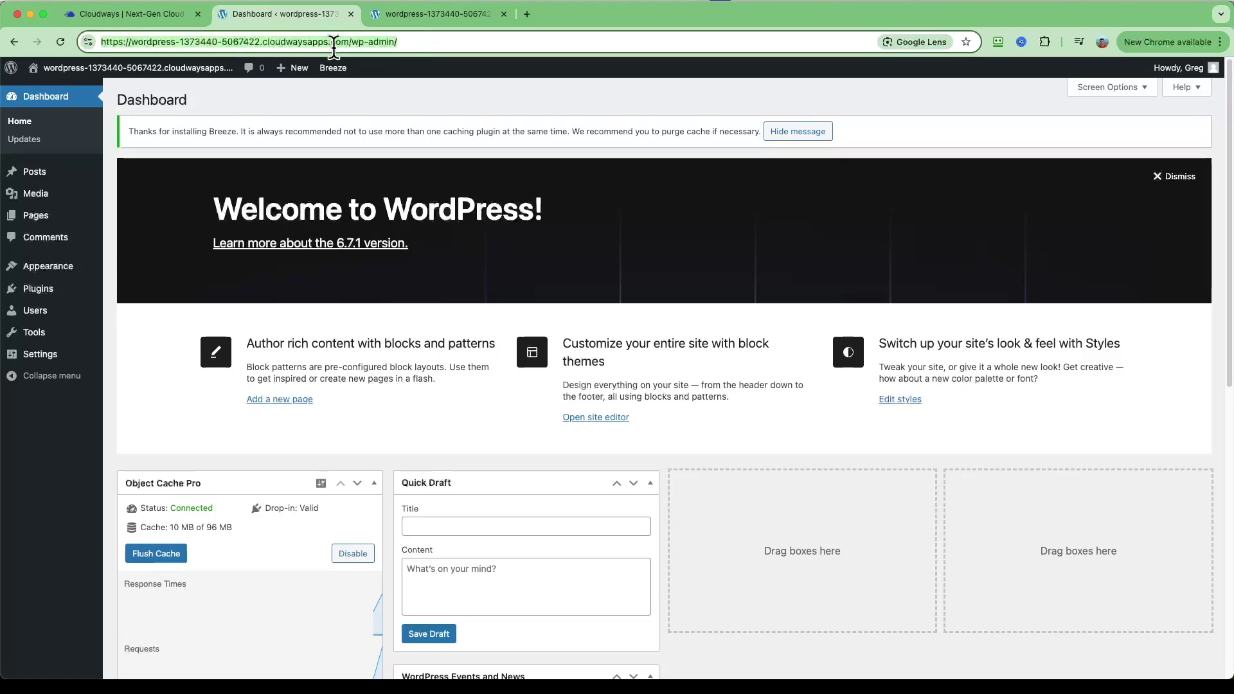
pyautogui.click(342, 42)
# Switch back to Cloudways and review the trial notice, the application's access details and its management options
pyautogui.click(144, 13)
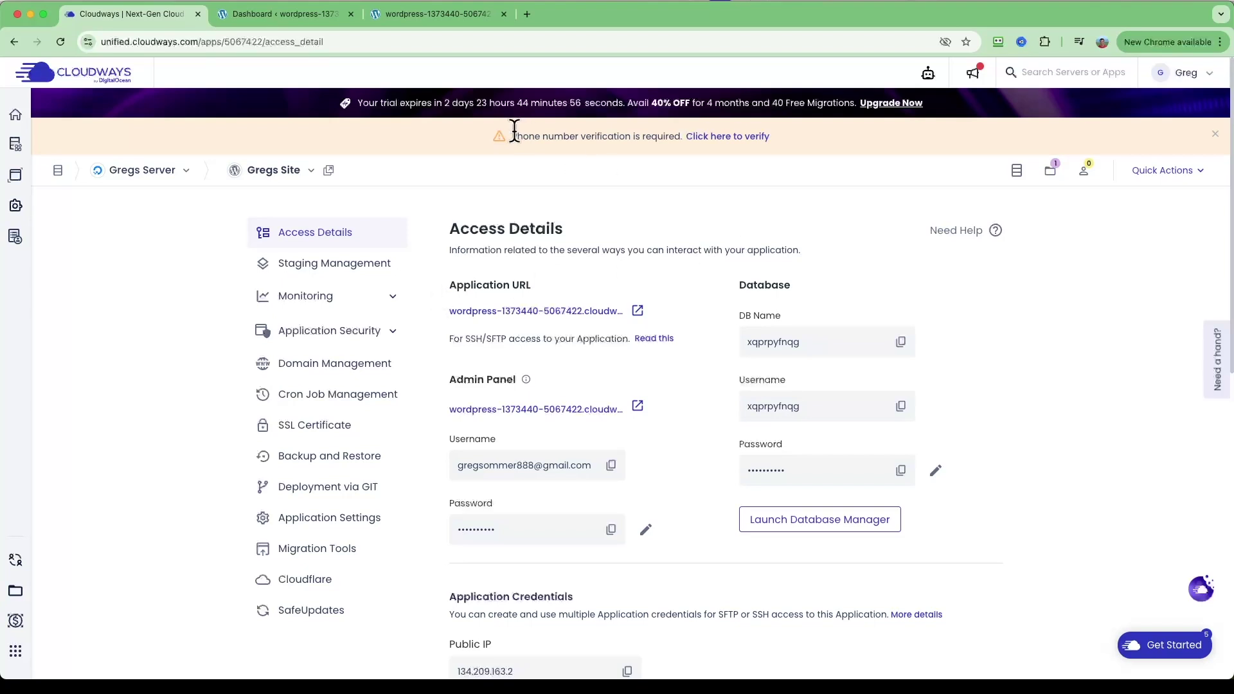
pyautogui.moveTo(444, 102); pyautogui.dragTo(621, 105)
pyautogui.scroll(-3, 193, 334)
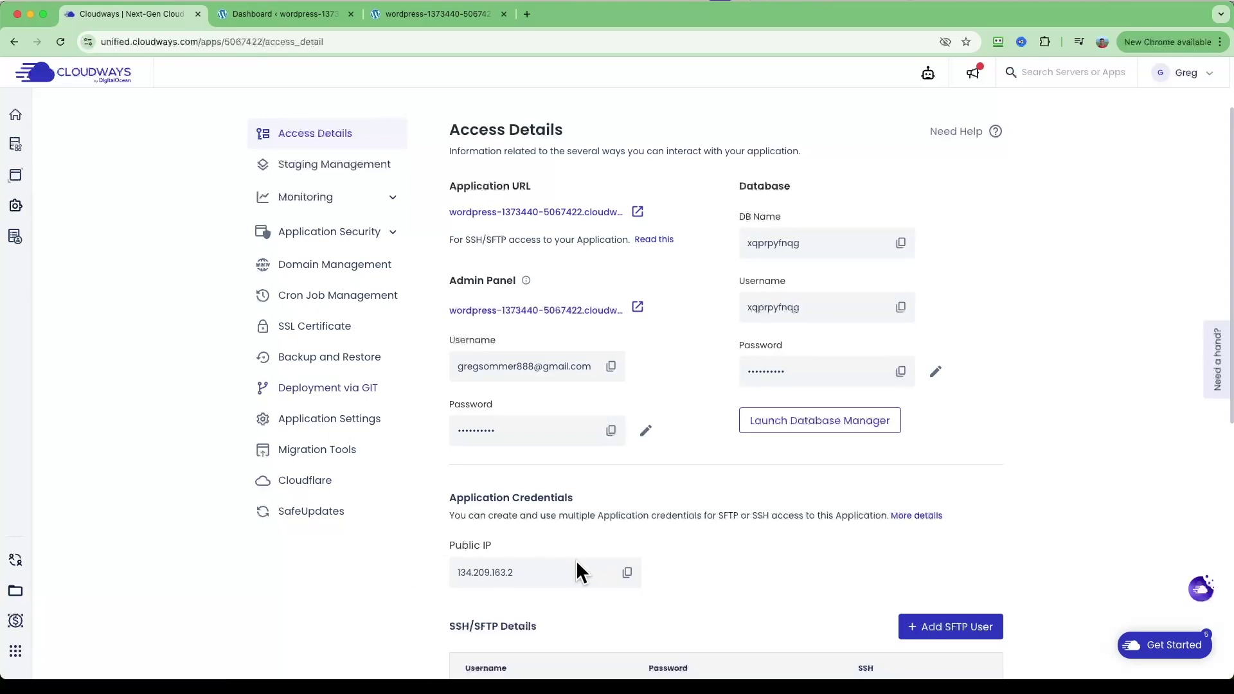
pyautogui.scroll(2, 577, 560)
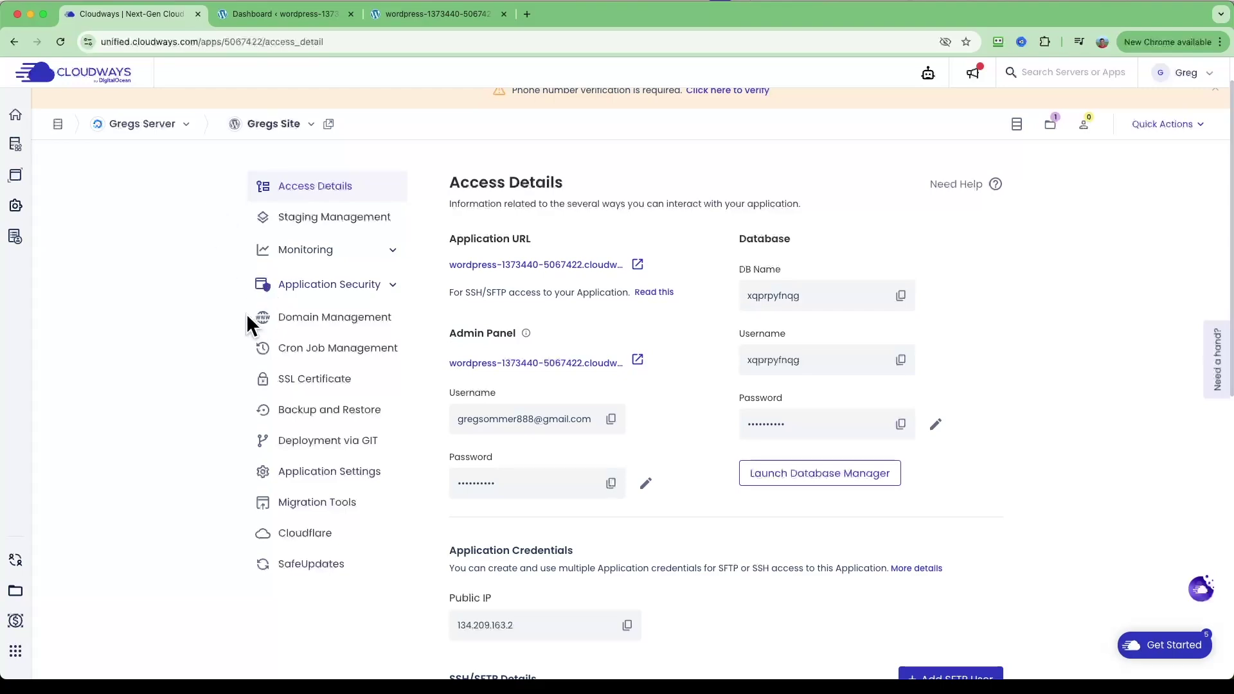
pyautogui.scroll(1, 248, 314)
# Return to the WordPress dashboard, set the site title to "Gregs Site" in the general settings, and save the changes
pyautogui.click(250, 13)
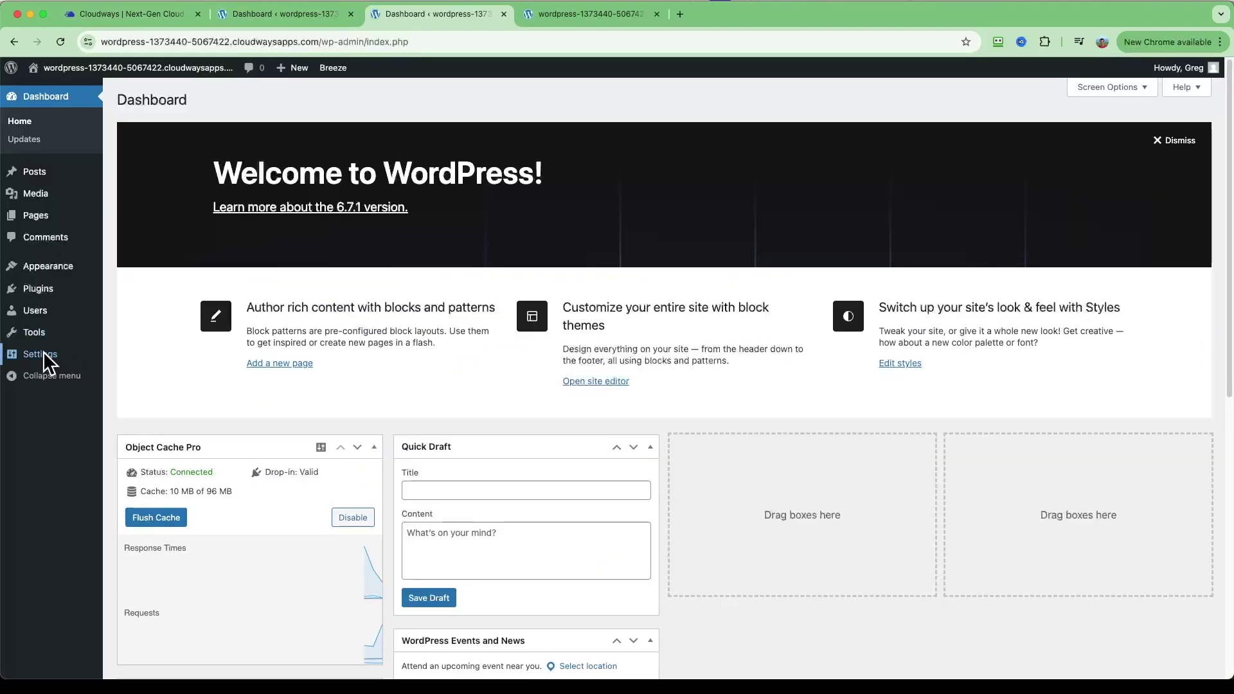
pyautogui.moveTo(36, 353)
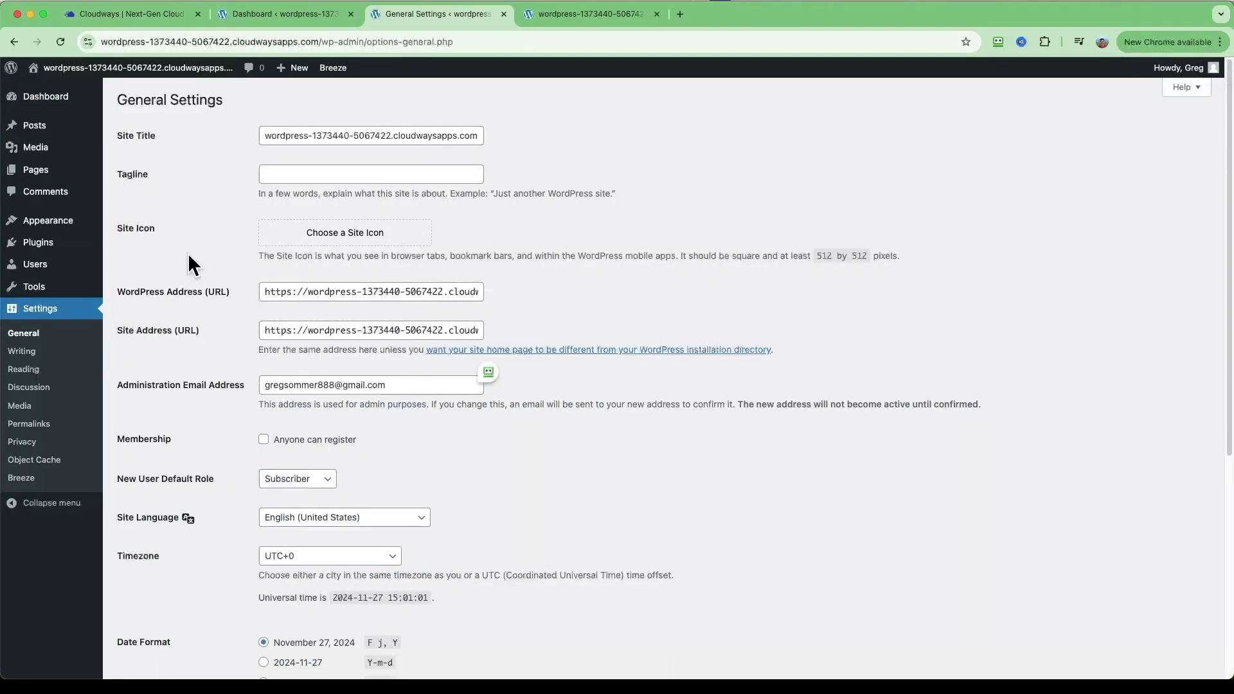
pyautogui.click(293, 133)
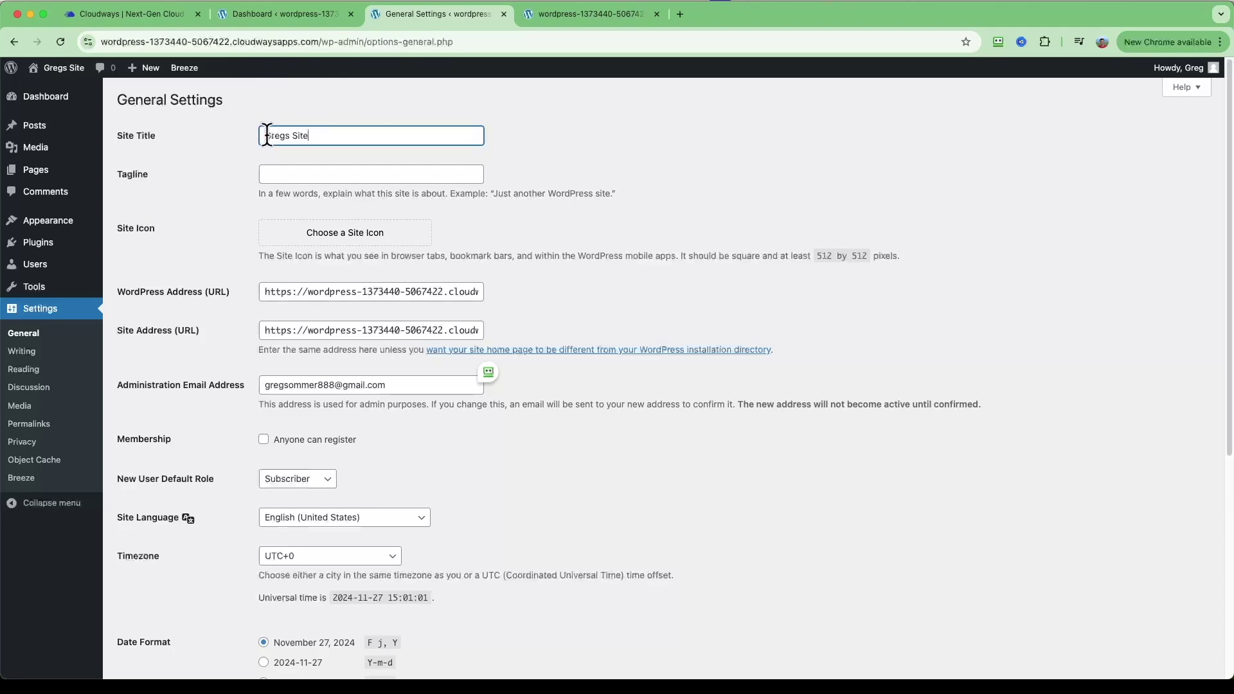
pyautogui.scroll(-10, 194, 474)
pyautogui.click(164, 611)
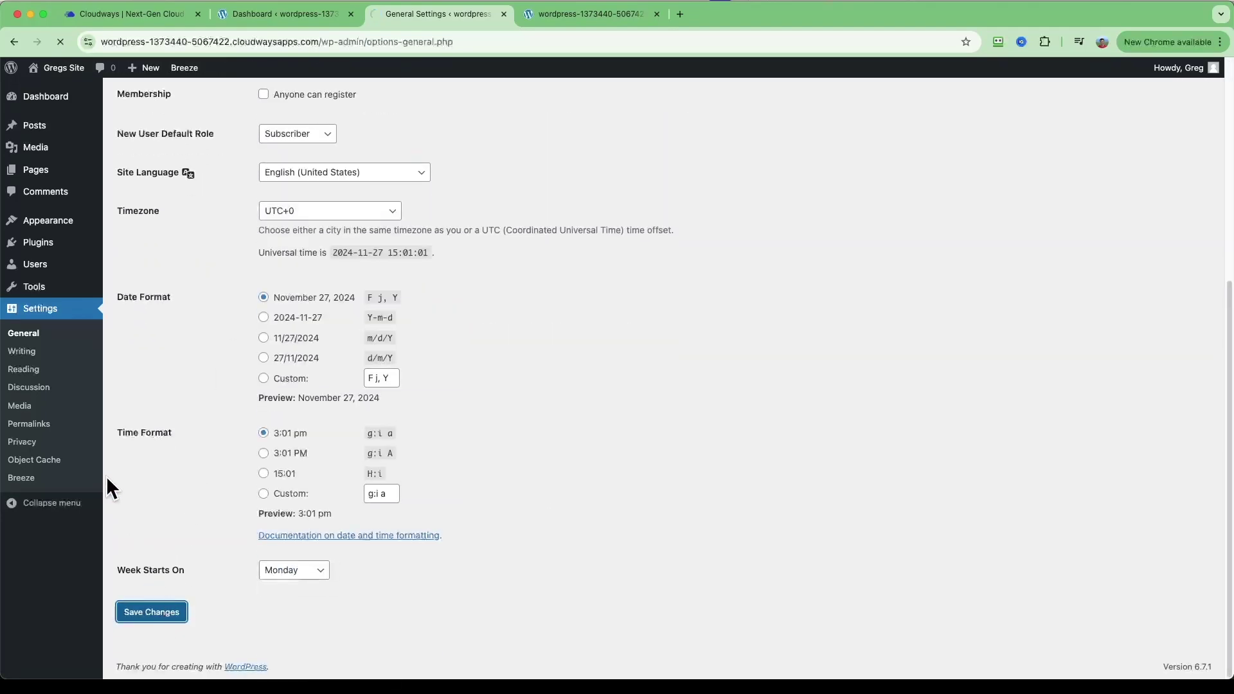
# Save the permalink settings with the Post name structure
pyautogui.click(40, 426)
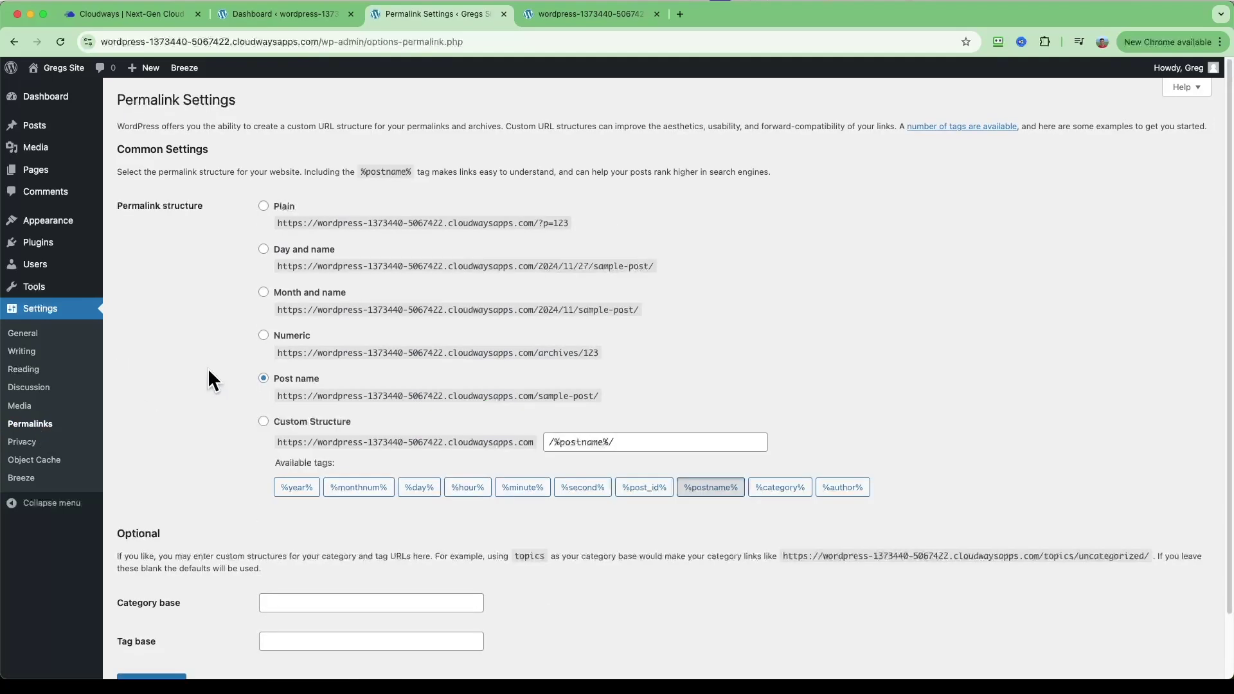
pyautogui.scroll(-2, 201, 453)
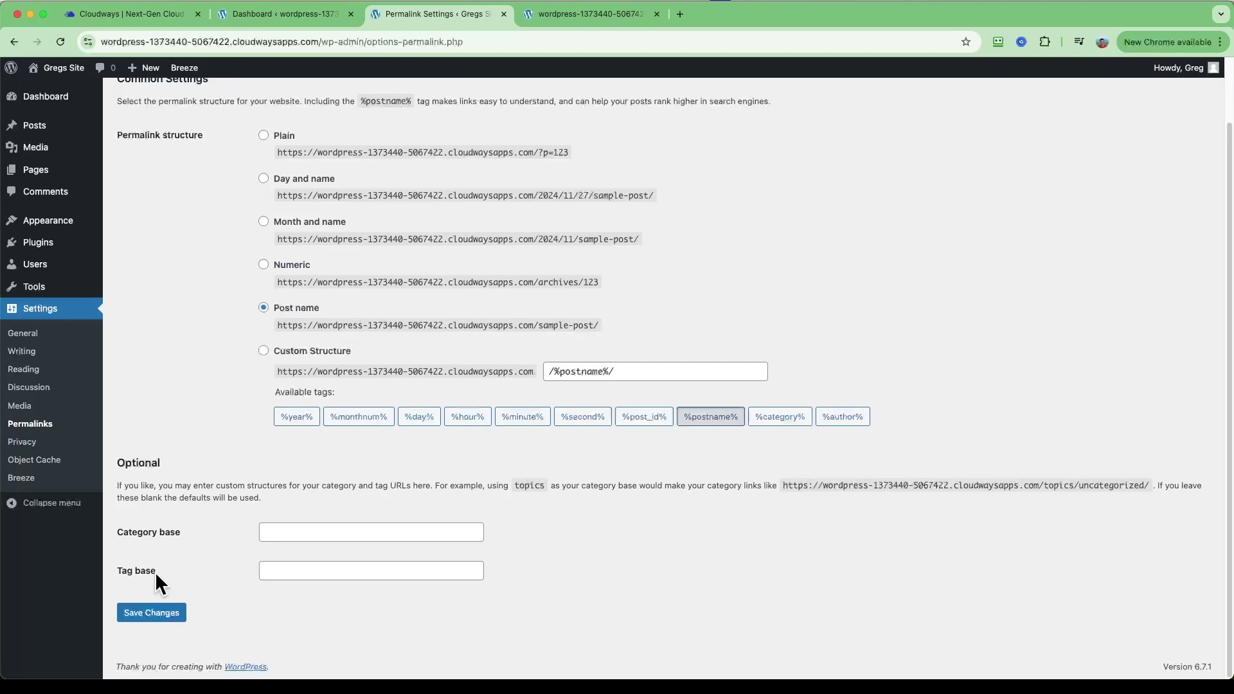
pyautogui.click(161, 608)
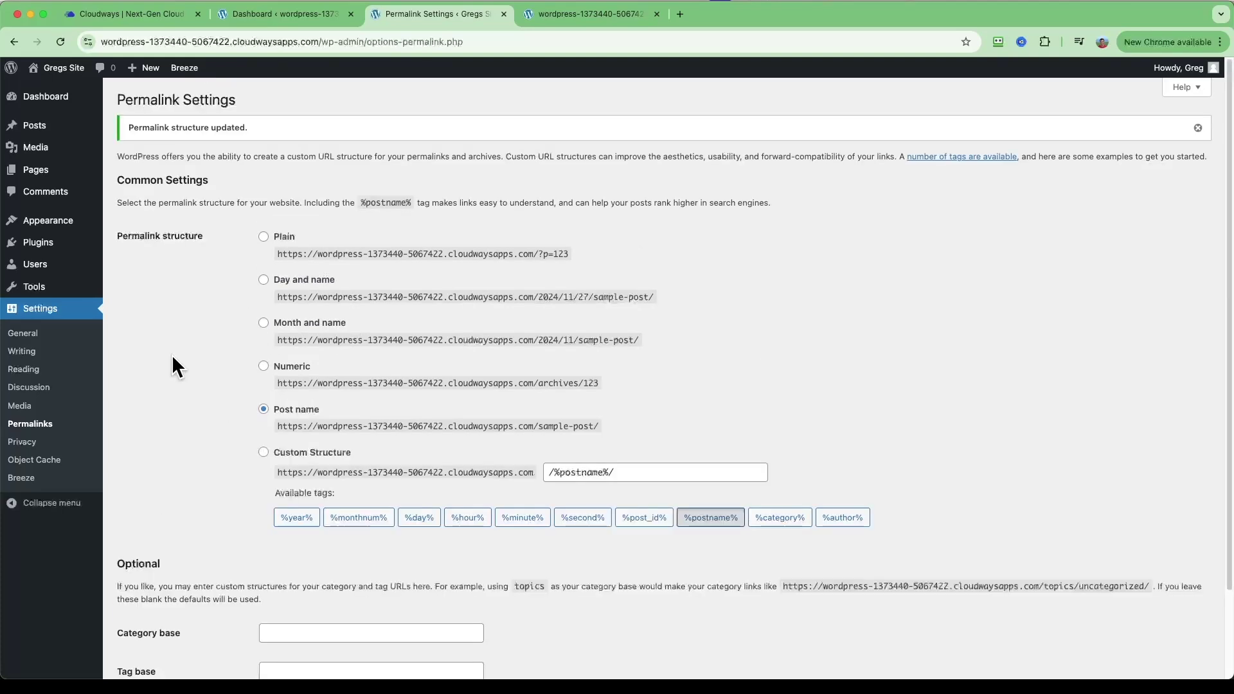
# Check the site's installed themes and its existing posts and pages
pyautogui.moveTo(57, 221)
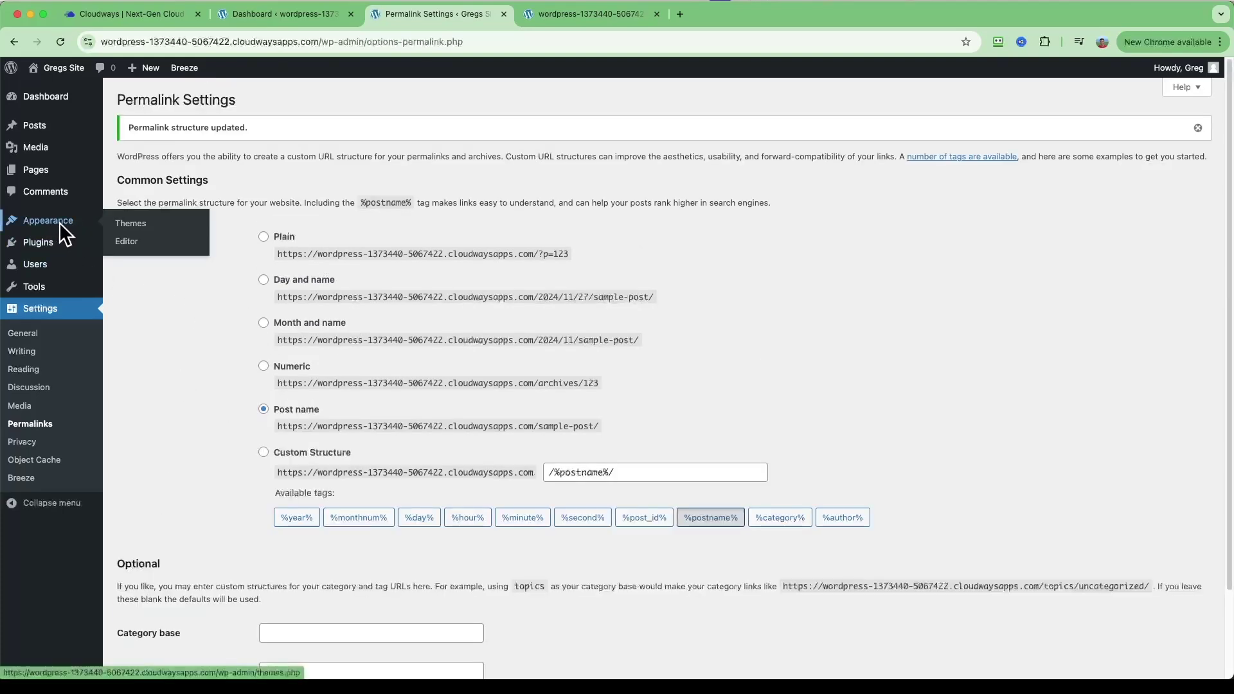
pyautogui.click(150, 223)
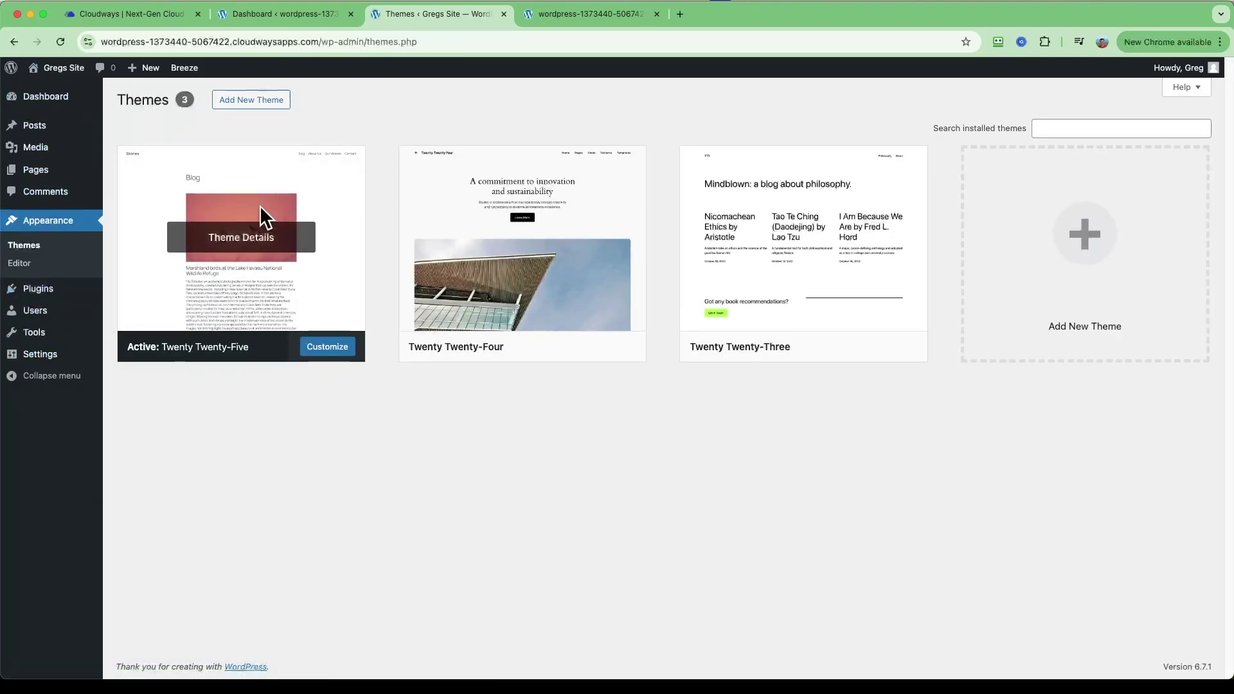
pyautogui.click(35, 126)
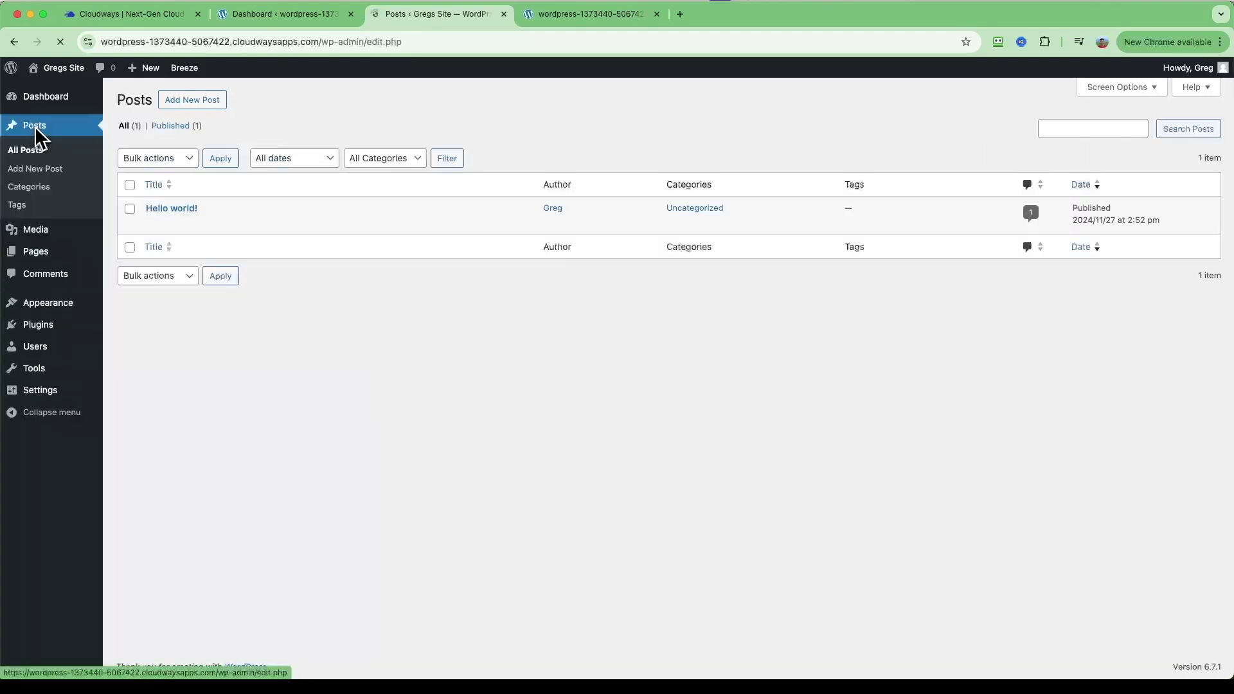
pyautogui.click(43, 249)
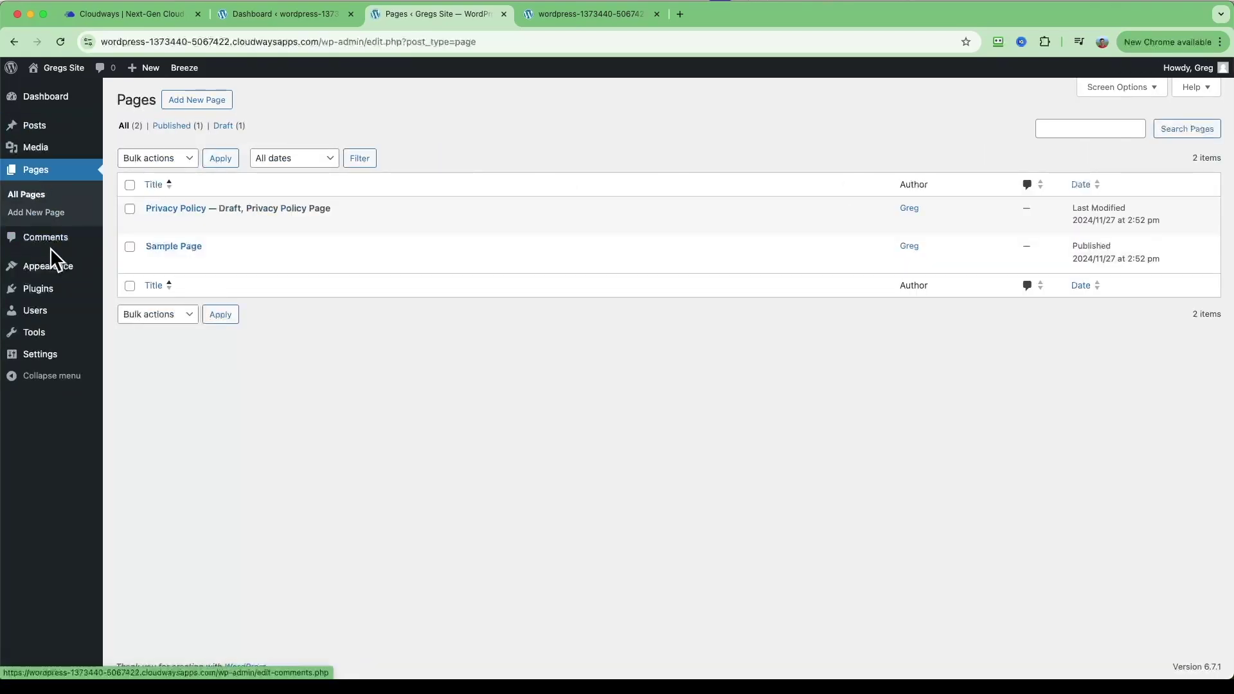
# Add the Astra theme from the popular WordPress themes by installing and activating it
pyautogui.moveTo(55, 259)
pyautogui.moveTo(40, 281)
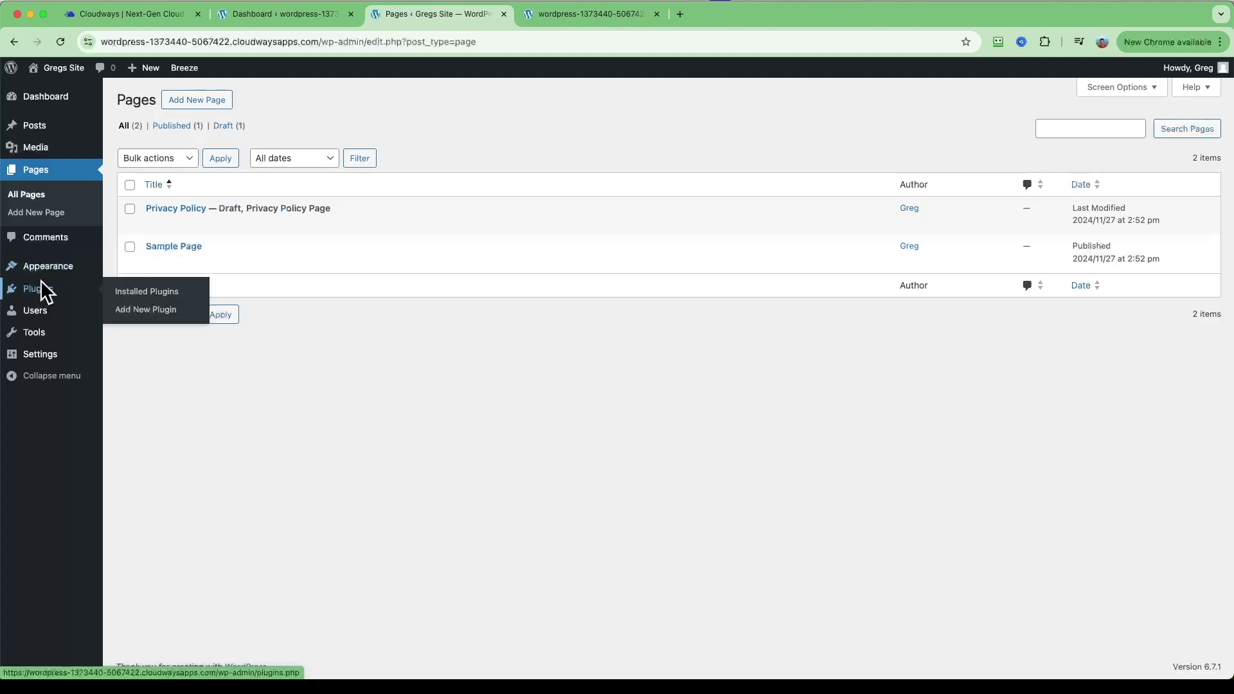
pyautogui.click(123, 267)
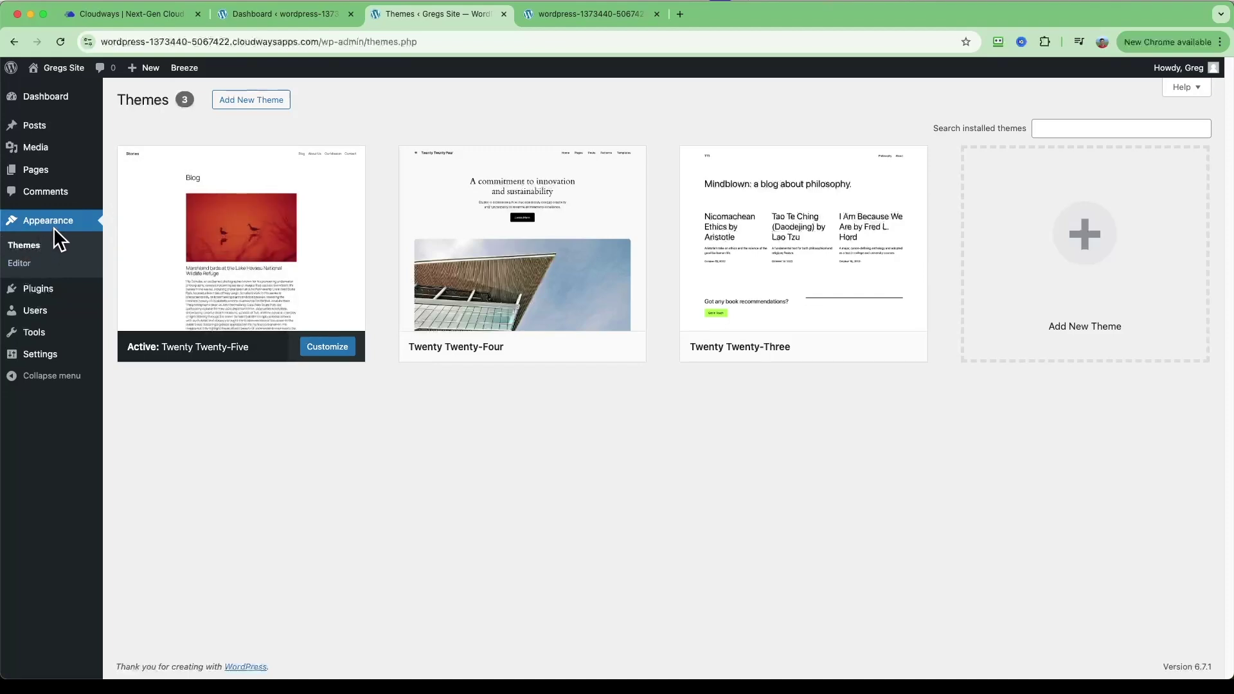
pyautogui.moveTo(261, 212)
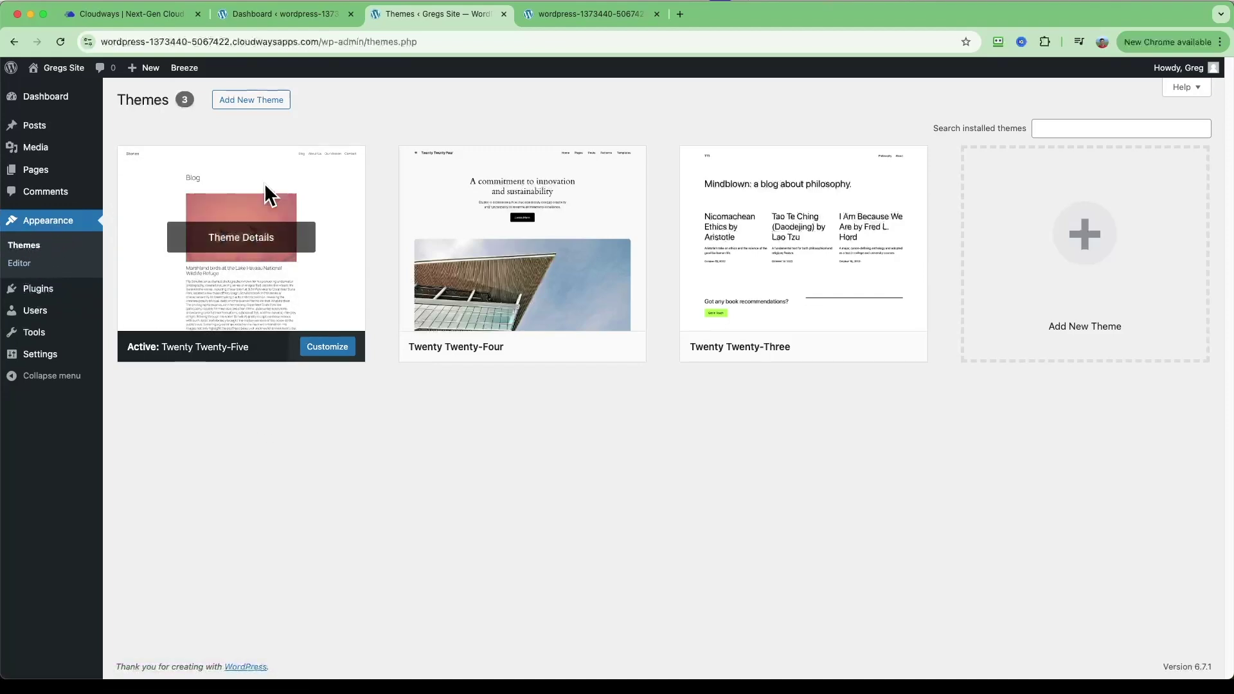
pyautogui.click(247, 98)
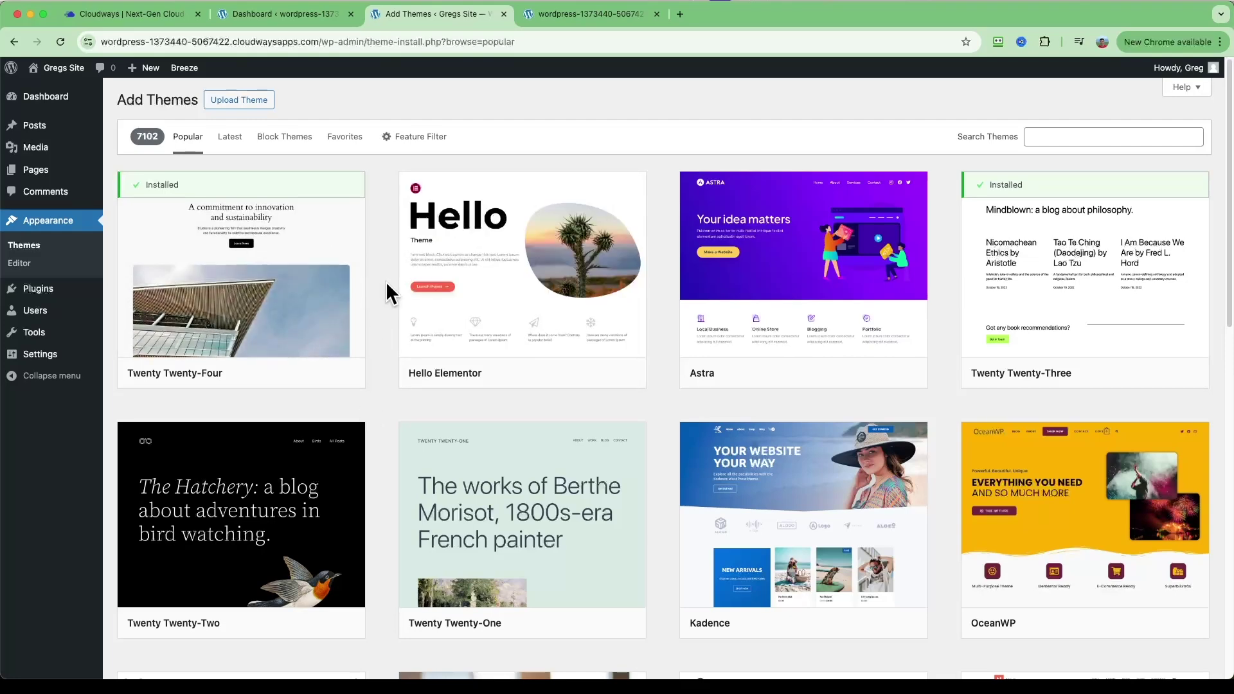
pyautogui.scroll(-3, 397, 277)
pyautogui.scroll(3, 399, 366)
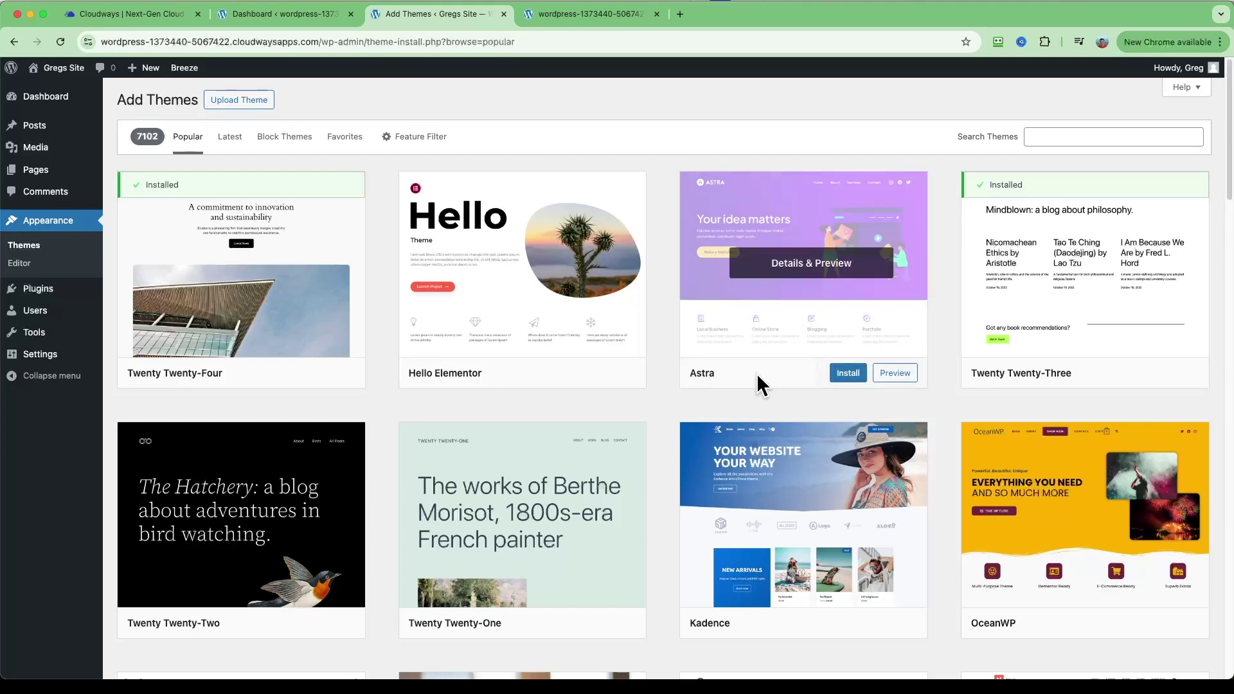
pyautogui.click(849, 373)
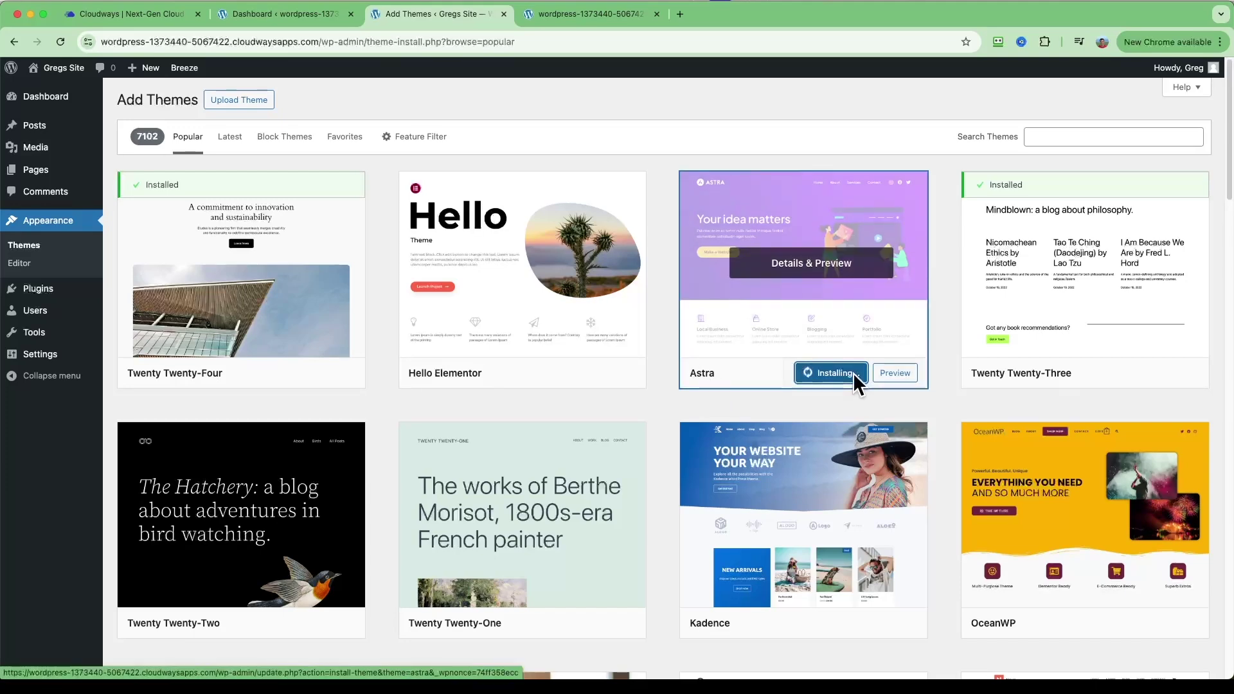
pyautogui.click(824, 375)
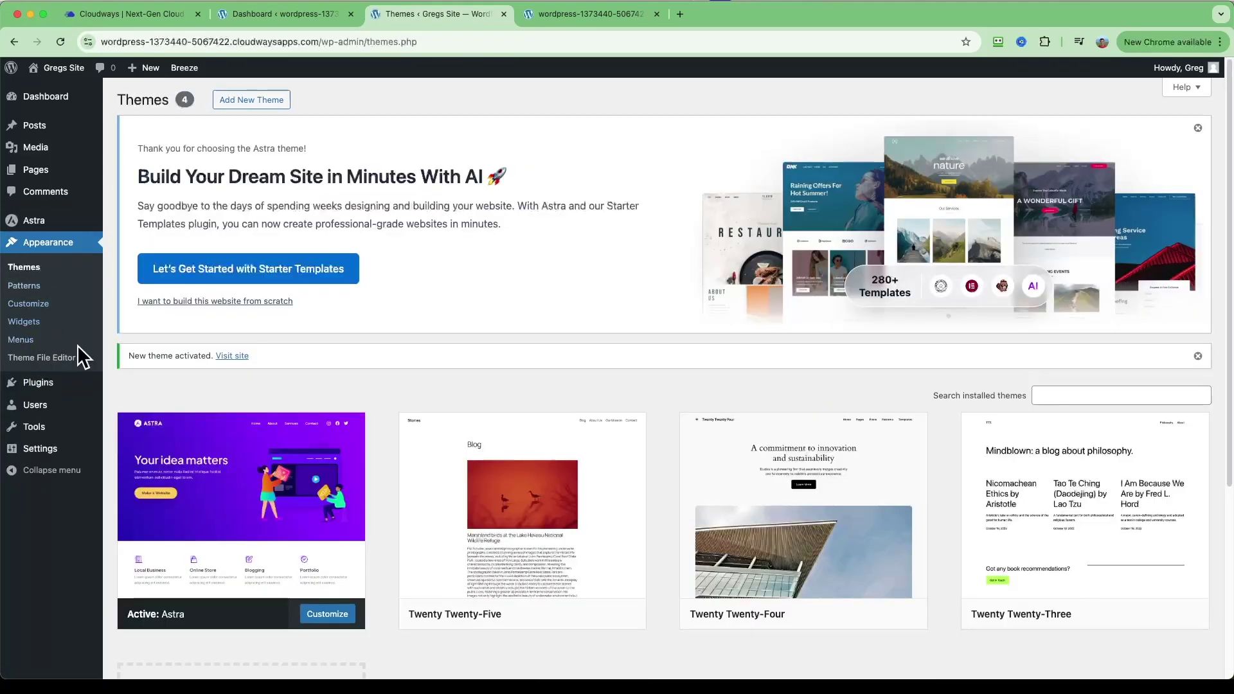
# Get started with Astra's Starter Templates, choosing Classic Starter Templates and Block Editor as the page builder
pyautogui.click(341, 270)
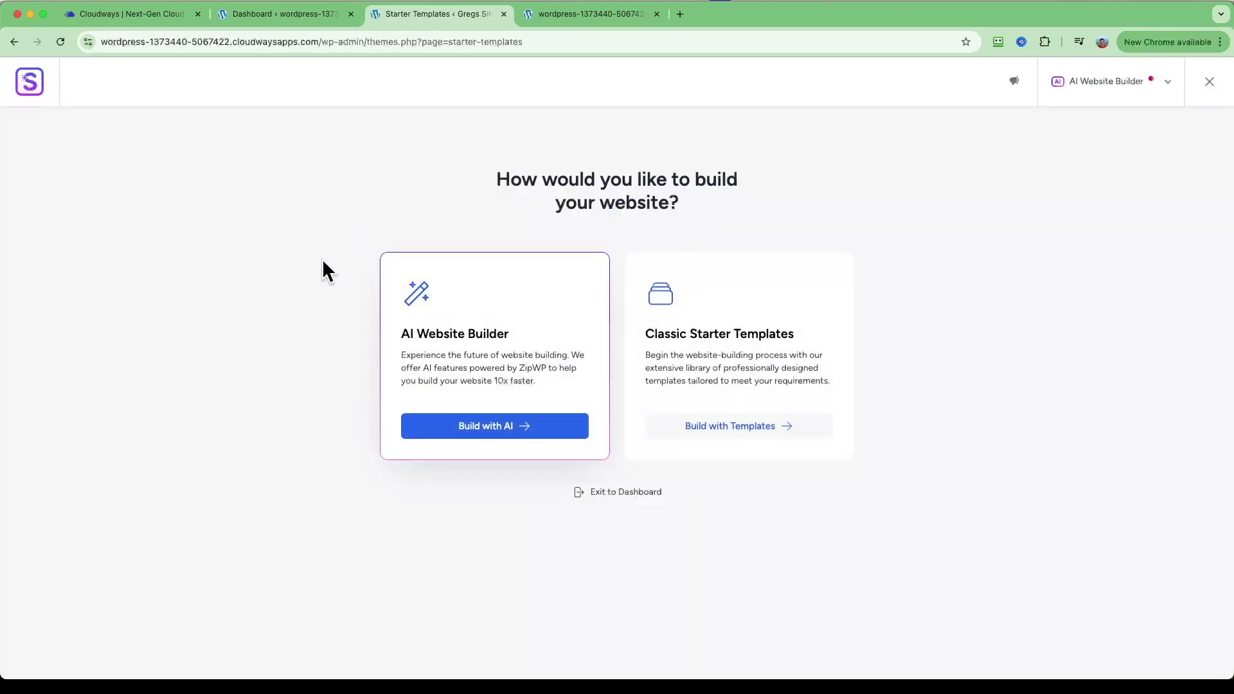
pyautogui.moveTo(496, 179); pyautogui.dragTo(680, 204)
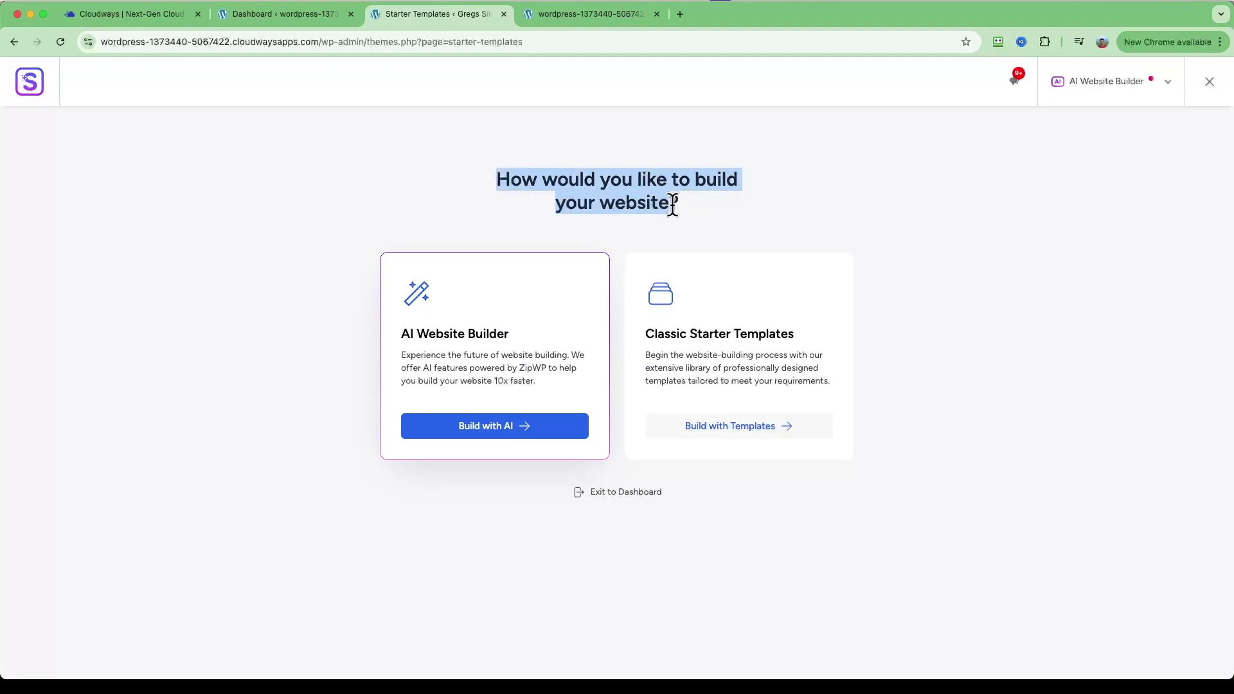
pyautogui.click(700, 216)
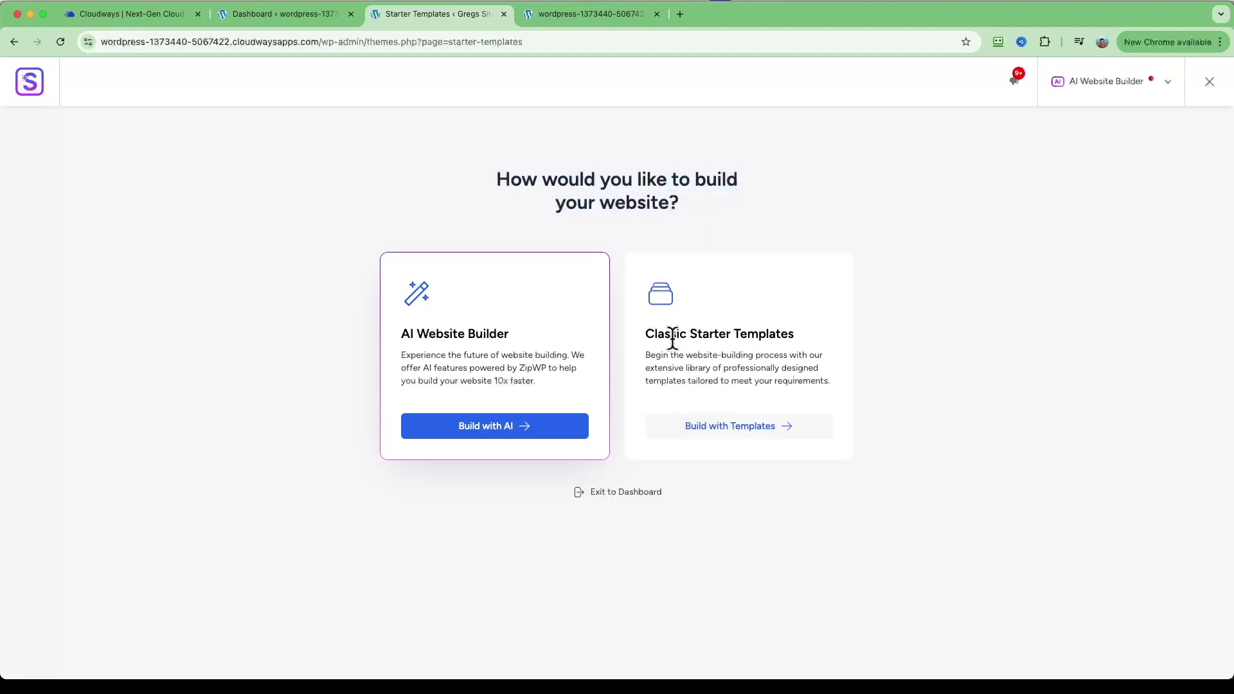
pyautogui.click(737, 427)
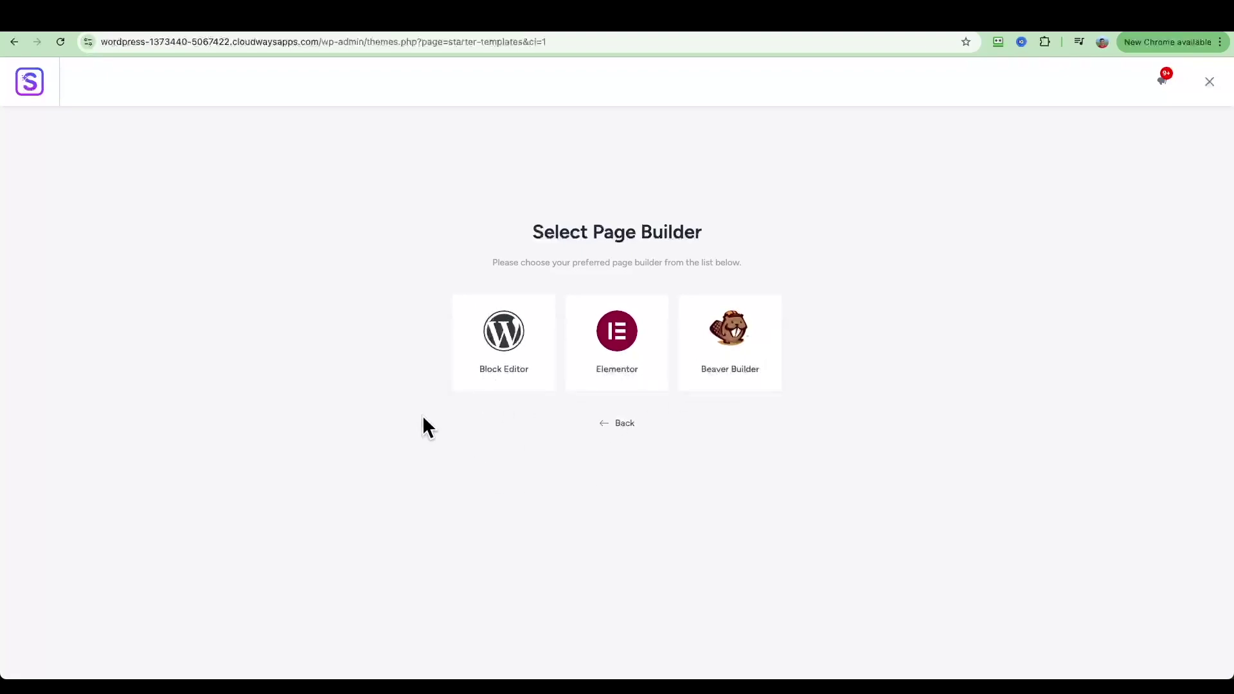
pyautogui.click(513, 360)
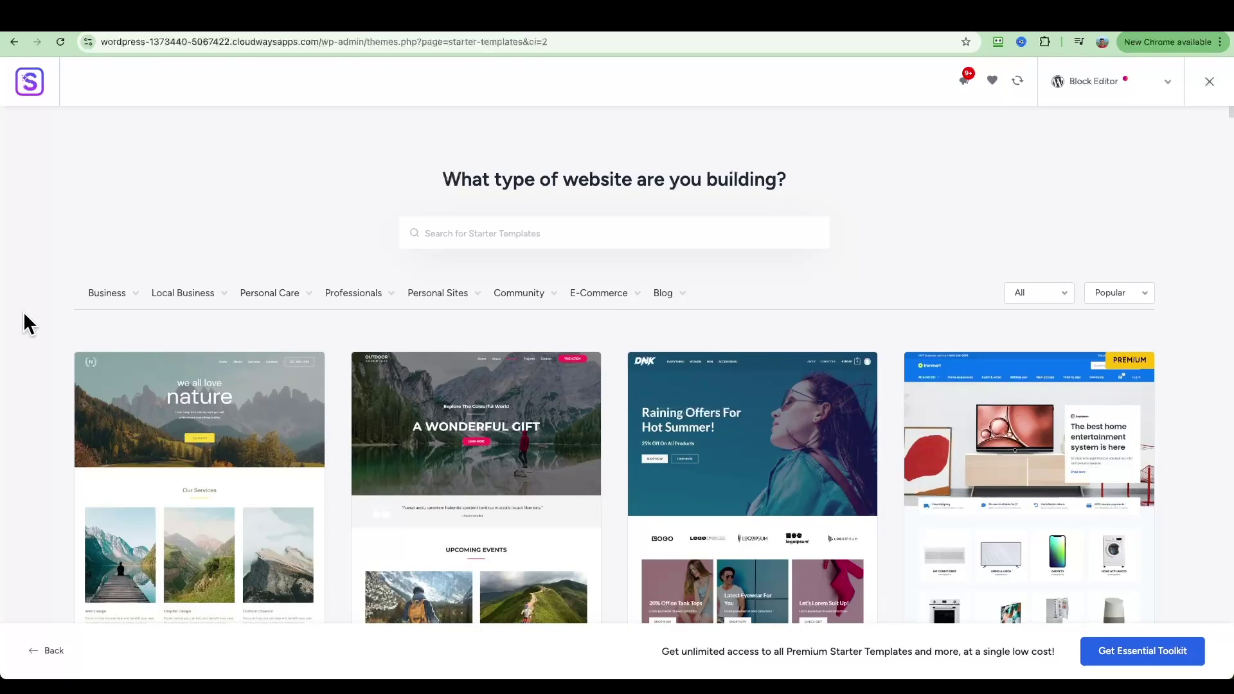
# Filter the starter templates by the Consultant category under Professionals and browse the matching designs
pyautogui.scroll(-1, 76, 318)
pyautogui.click(108, 276)
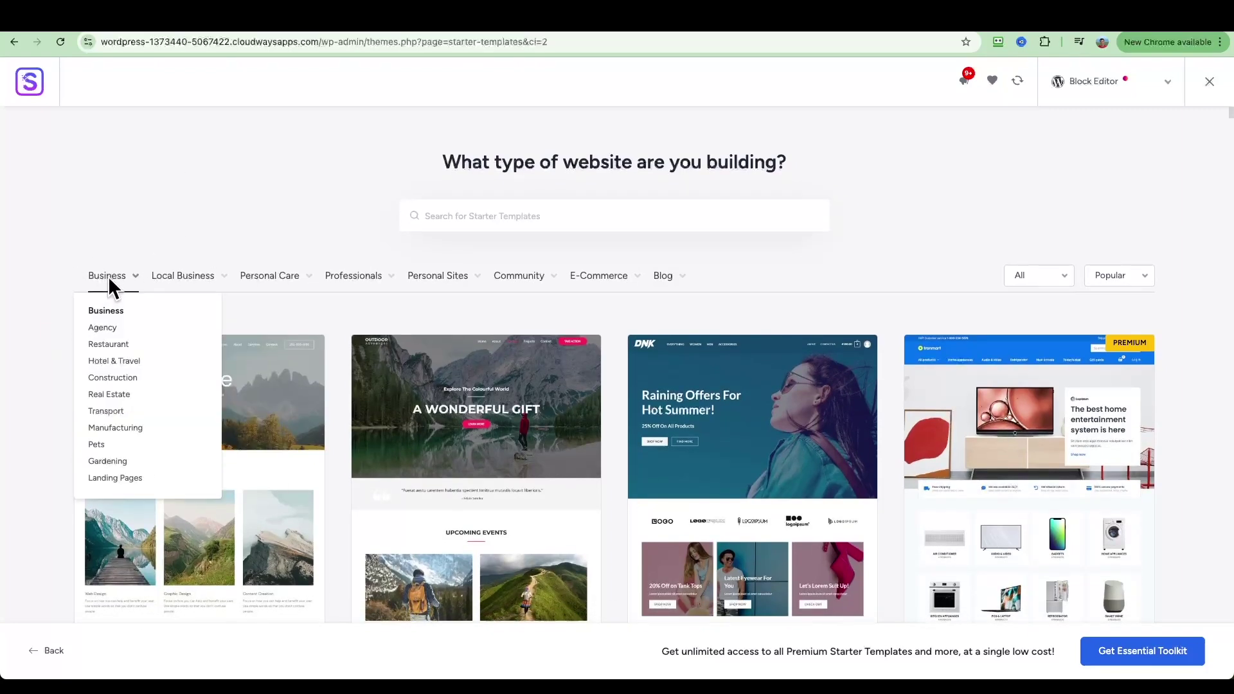
pyautogui.moveTo(354, 275)
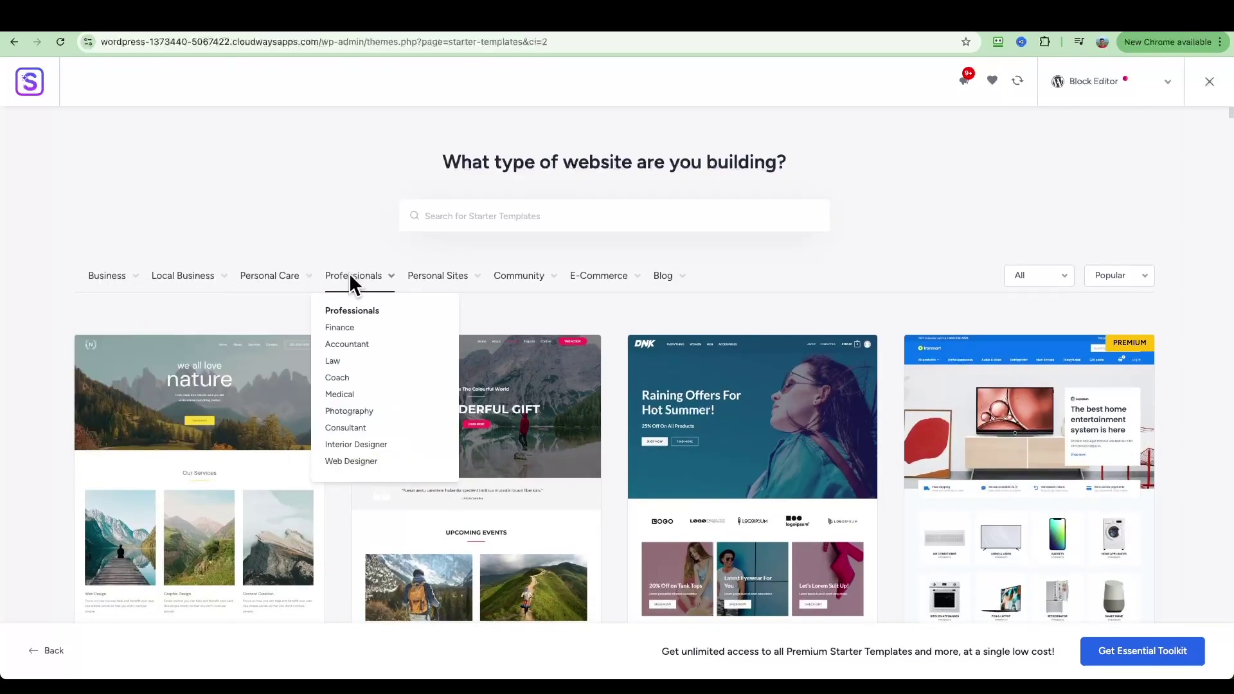
pyautogui.click(345, 428)
pyautogui.scroll(-3, 22, 229)
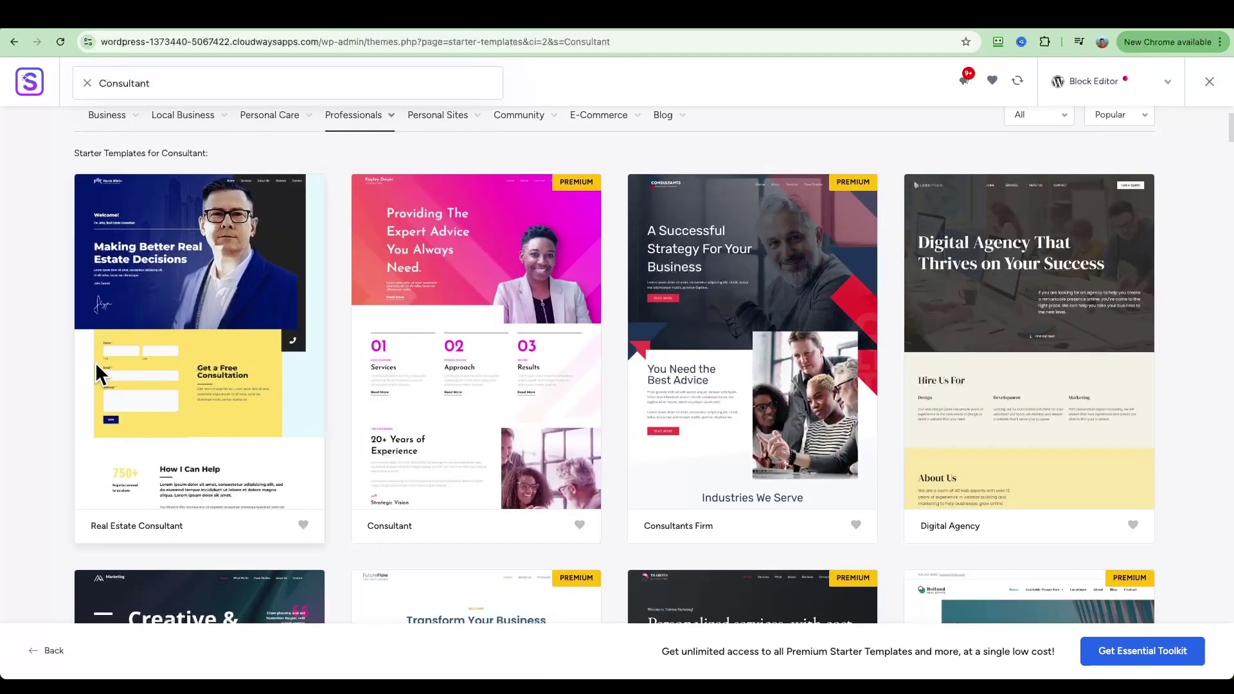
pyautogui.scroll(3, 74, 450)
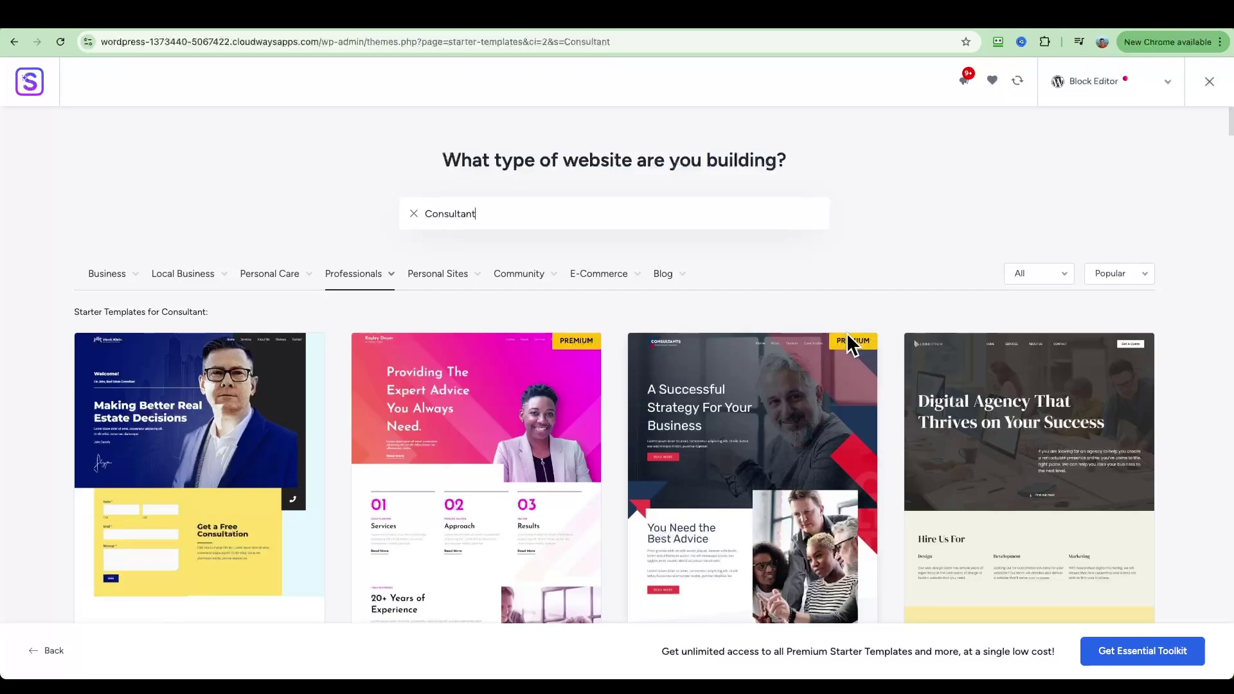
# Browse the Consultant starter templates and select the Growth Marketer design
pyautogui.scroll(-5, 102, 312)
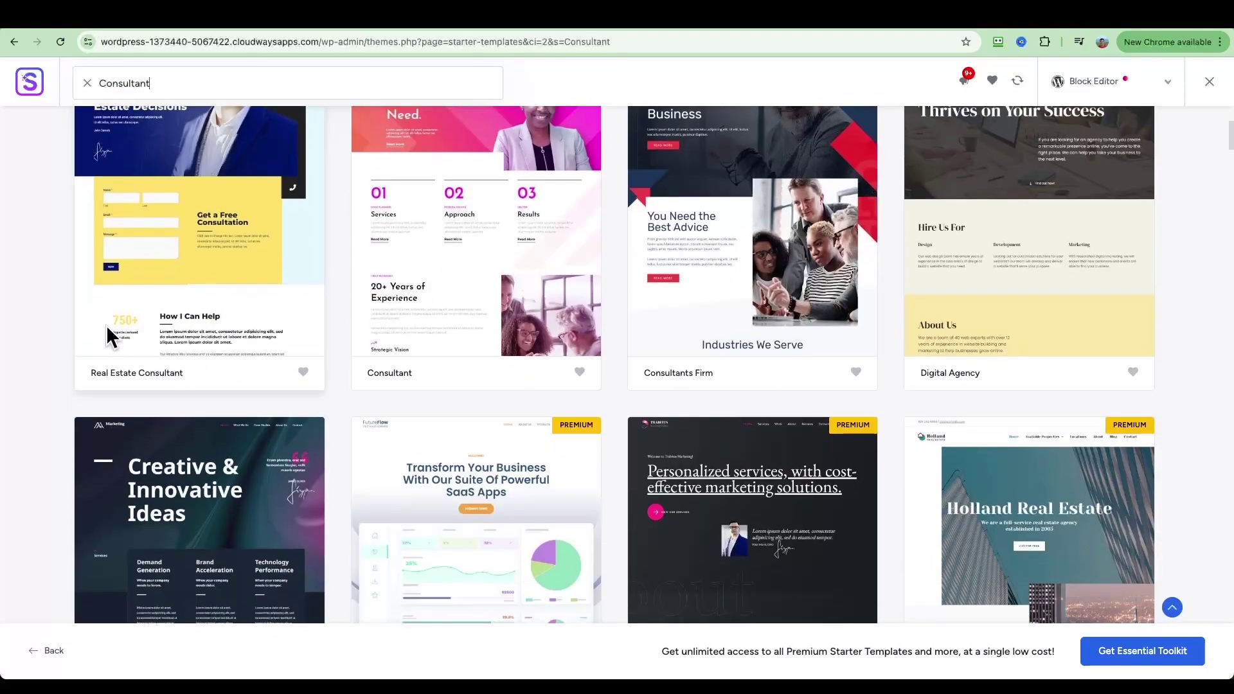
pyautogui.scroll(-2, 77, 331)
pyautogui.scroll(6, 184, 388)
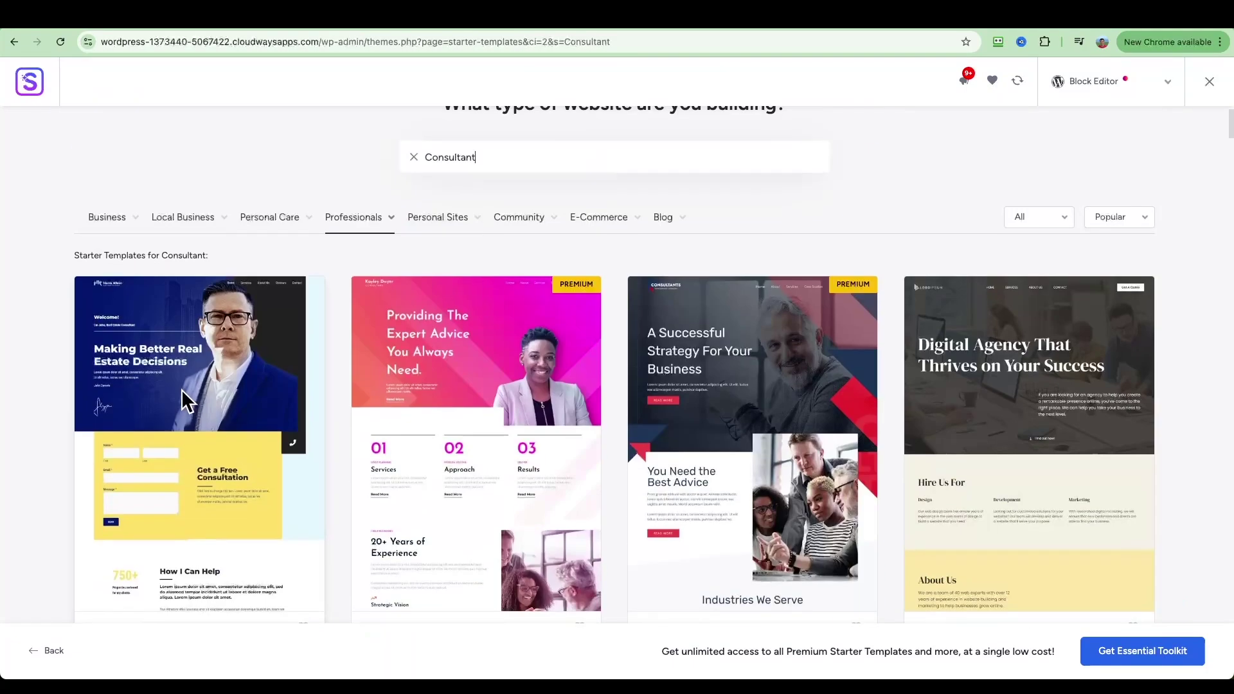
pyautogui.scroll(-10, 240, 427)
pyautogui.click(431, 231)
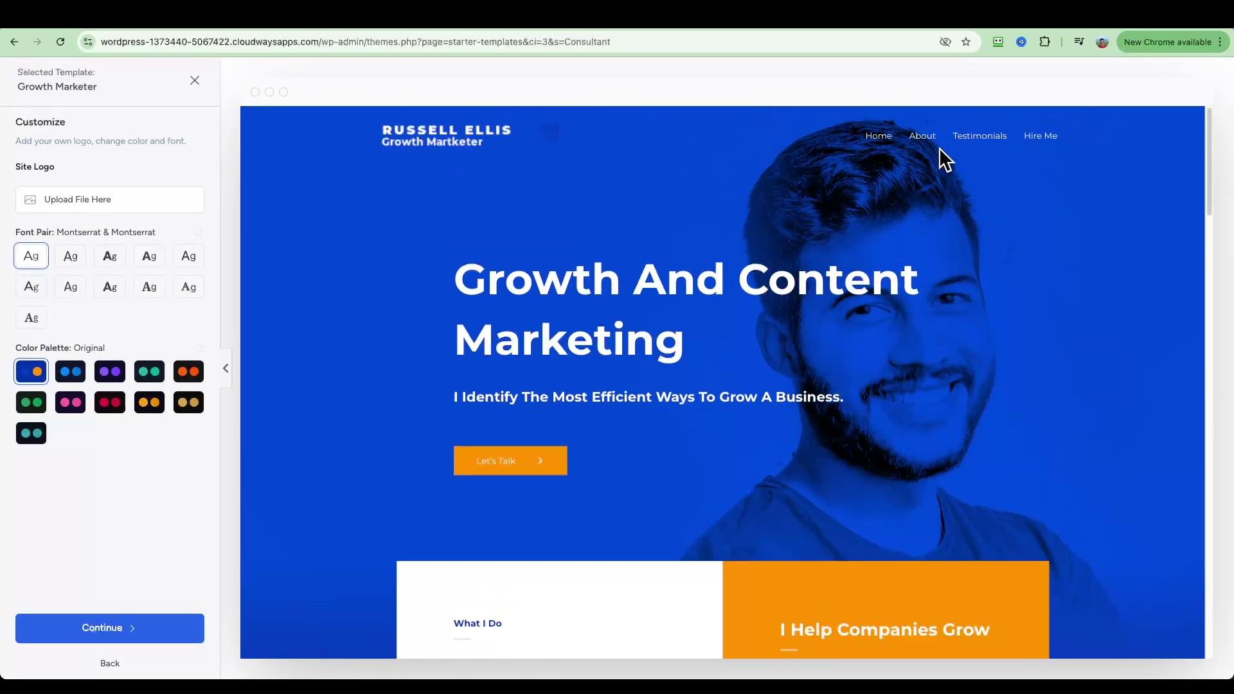
# Preview the Growth Marketer template's About and Testimonials pages and return to its Home page
pyautogui.click(925, 135)
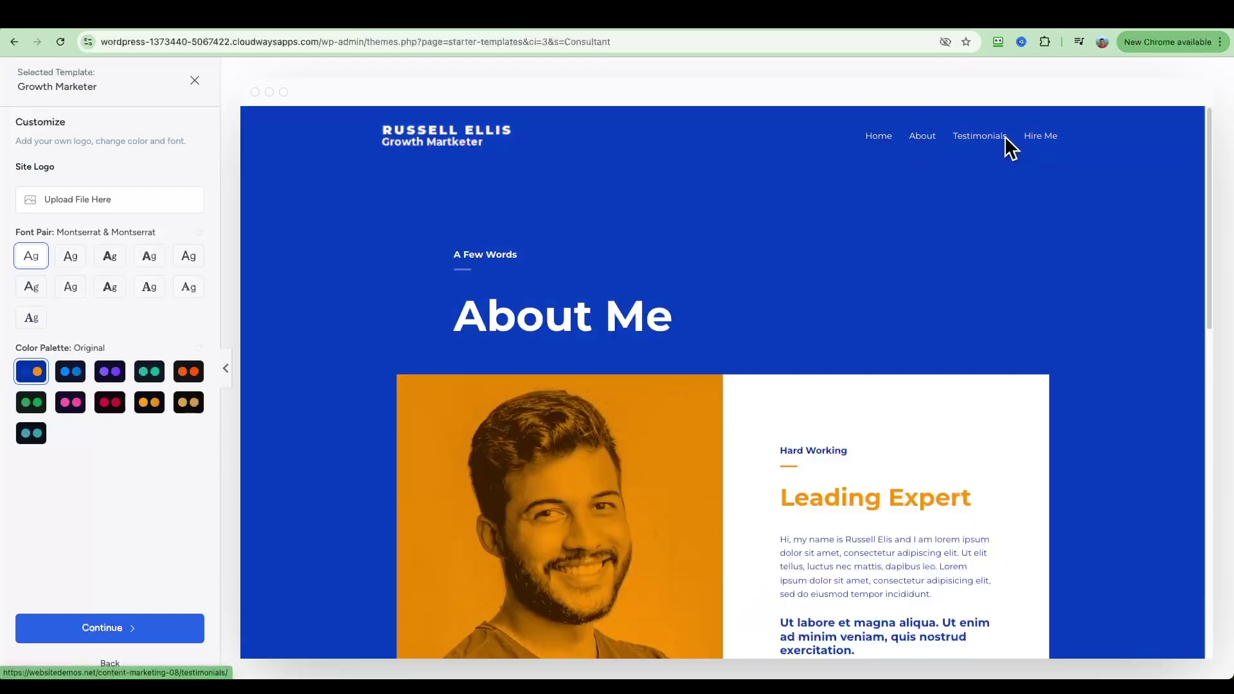
pyautogui.click(990, 138)
pyautogui.click(886, 137)
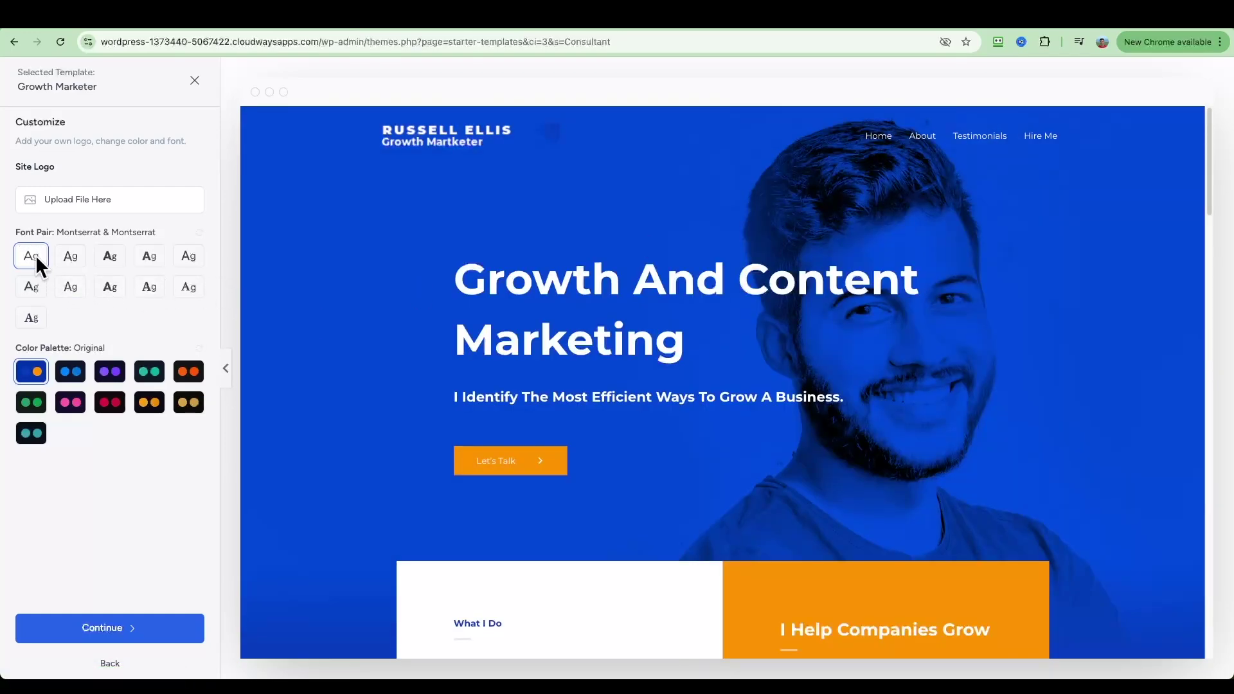
# Try the Style 6 and Style 4 color palettes on the template and restore the Original palette
pyautogui.click(79, 401)
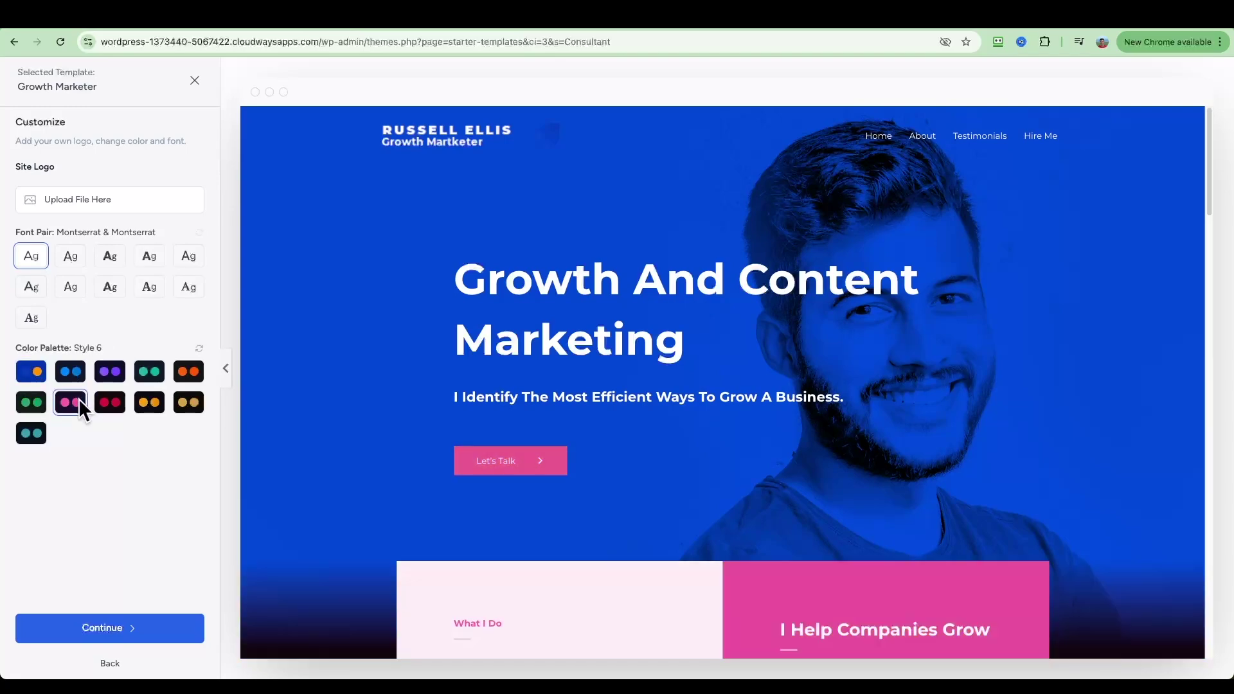
pyautogui.click(192, 370)
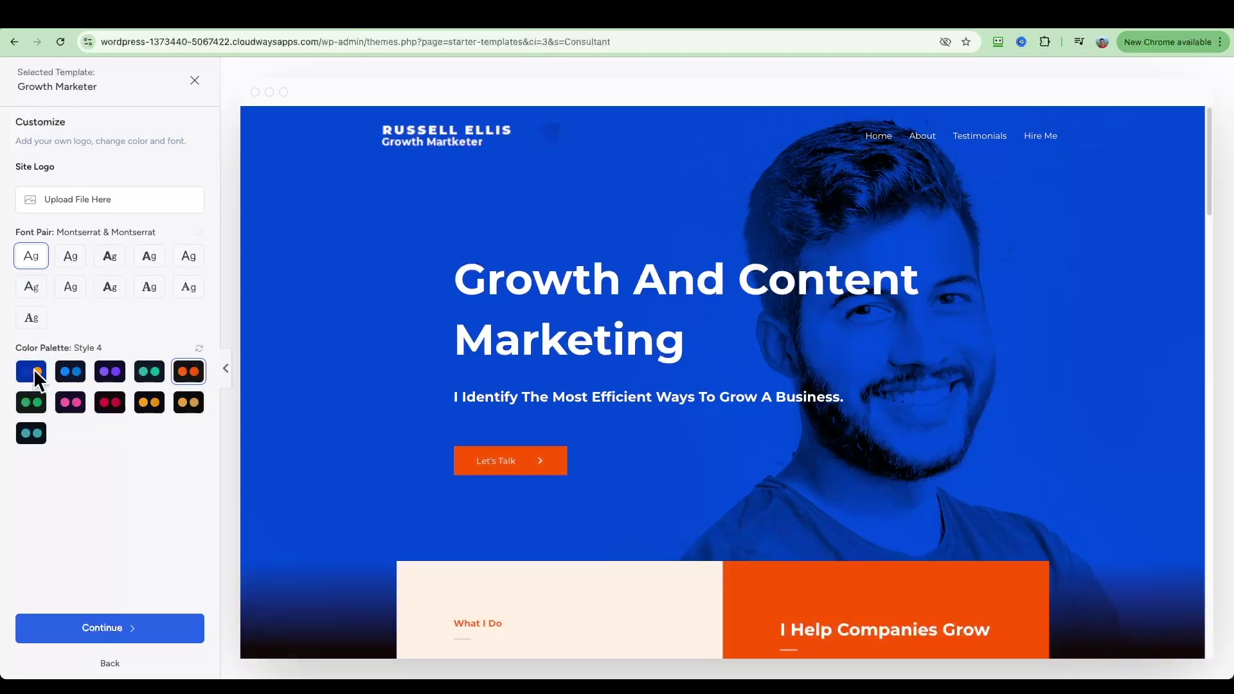
pyautogui.click(33, 369)
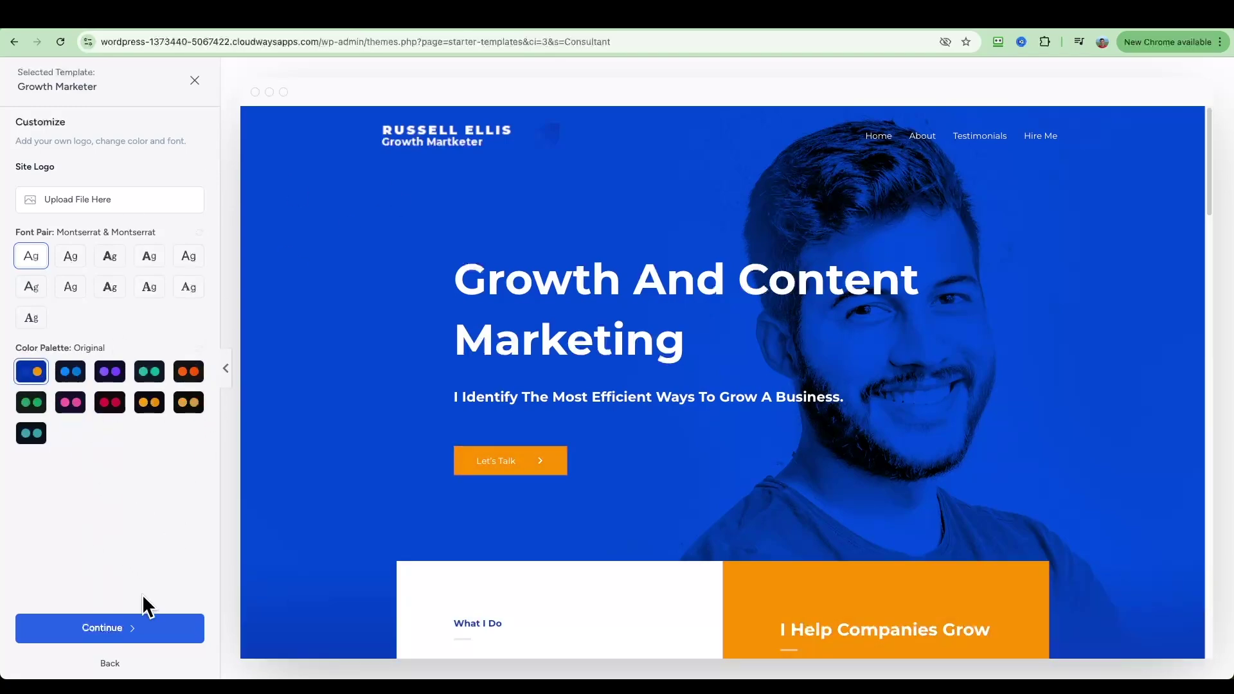
# Continue with the preselected Page Builder and Contact Form features and submit the final form to build the website
pyautogui.click(134, 625)
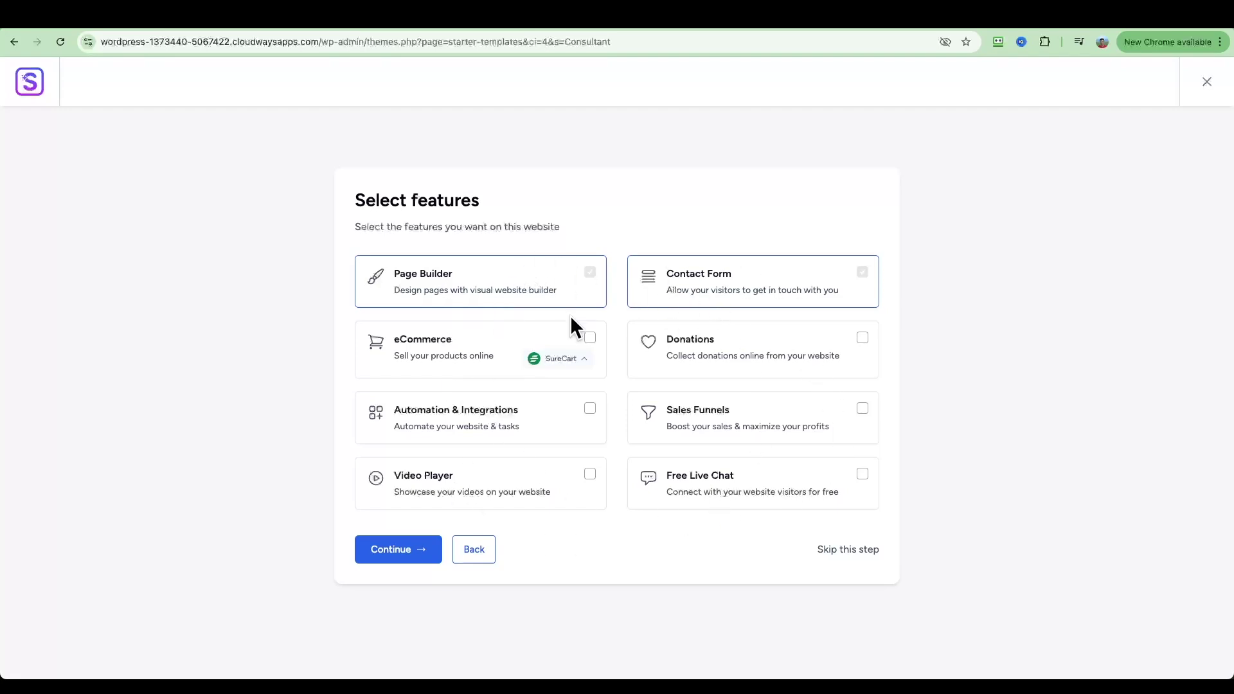
pyautogui.click(395, 553)
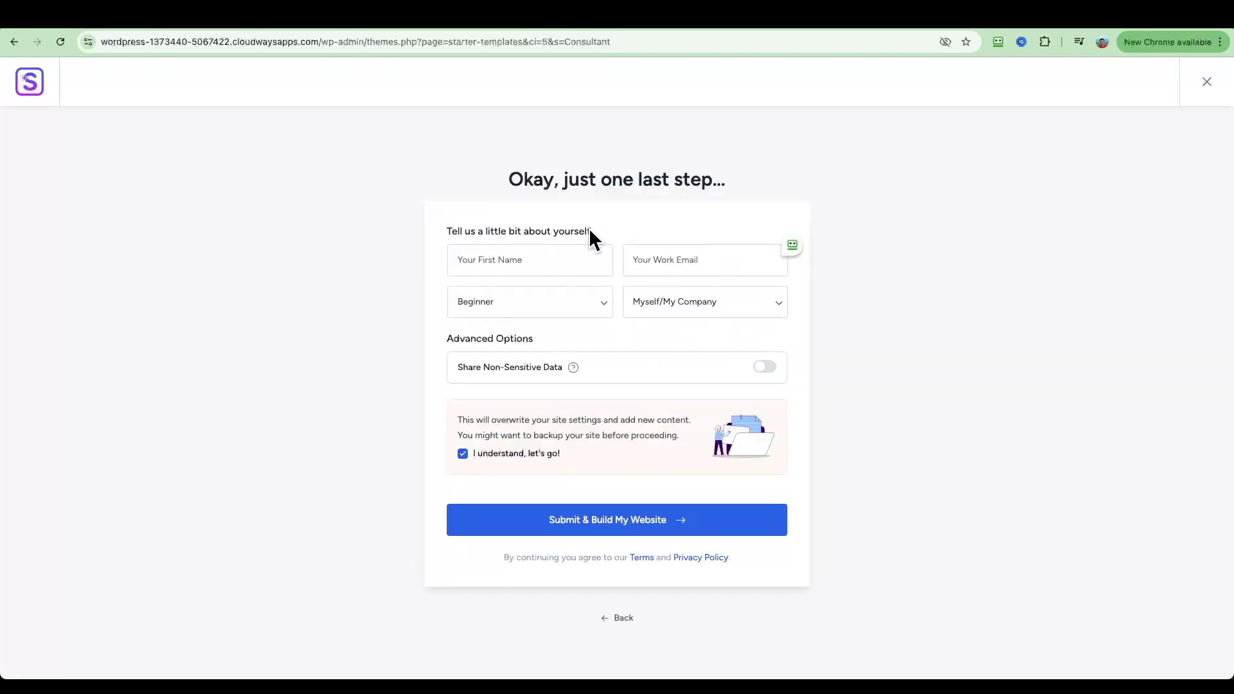
pyautogui.click(607, 523)
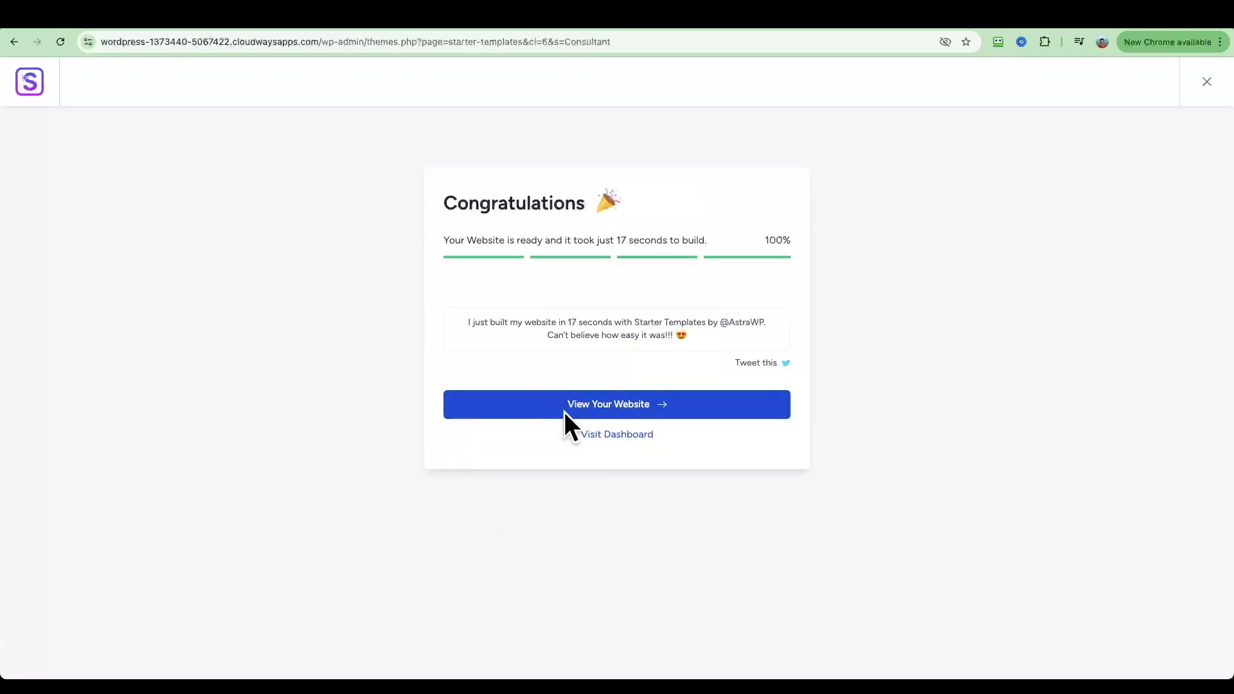
# View the newly built website and look through its home page from top to bottom
pyautogui.click(612, 411)
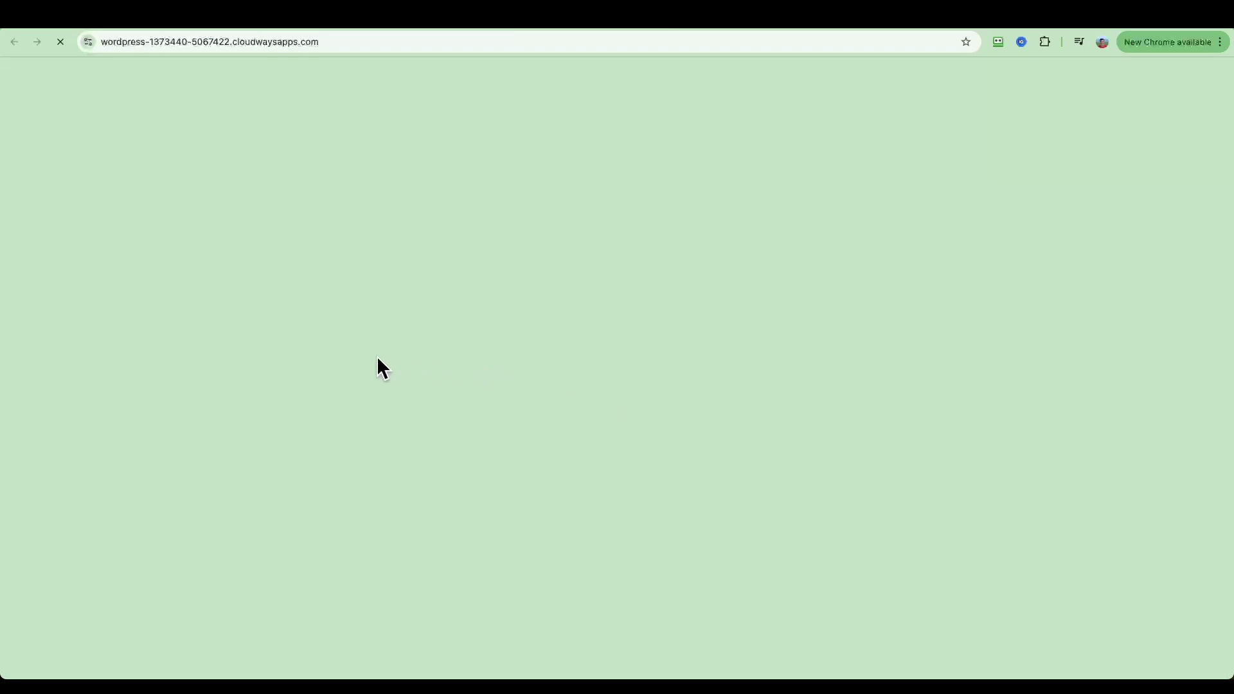
pyautogui.scroll(-15, 221, 280)
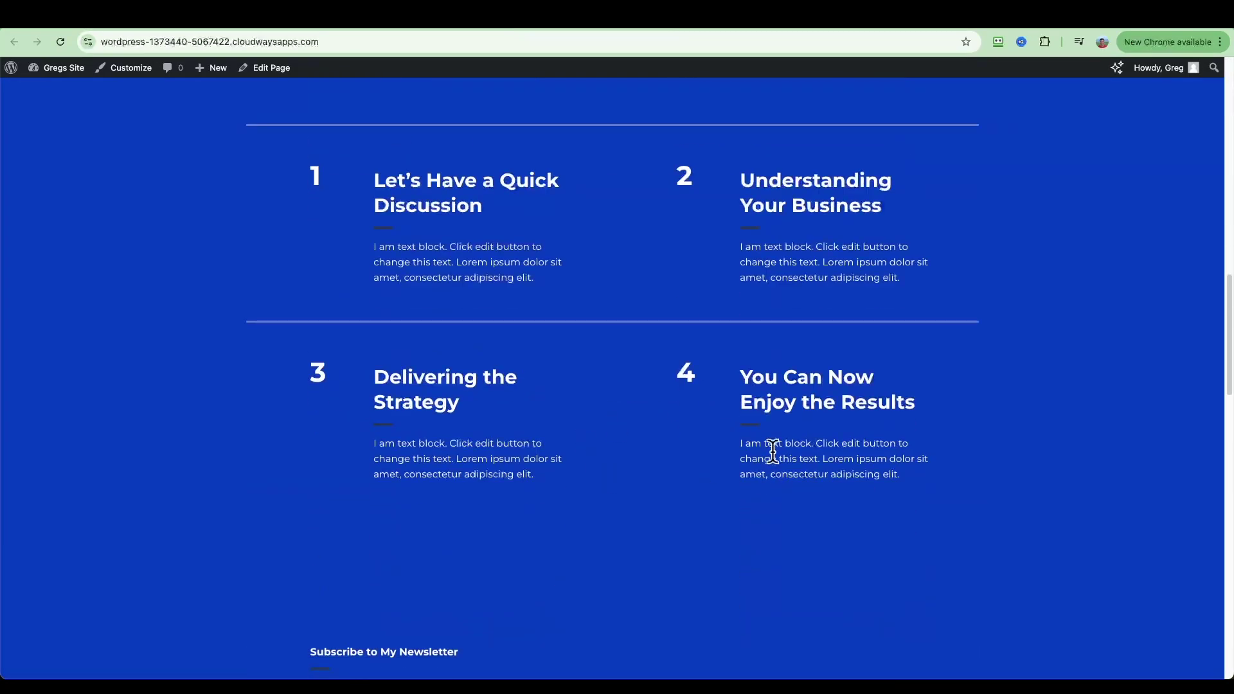
pyautogui.scroll(-10, 730, 482)
pyautogui.scroll(20, 823, 485)
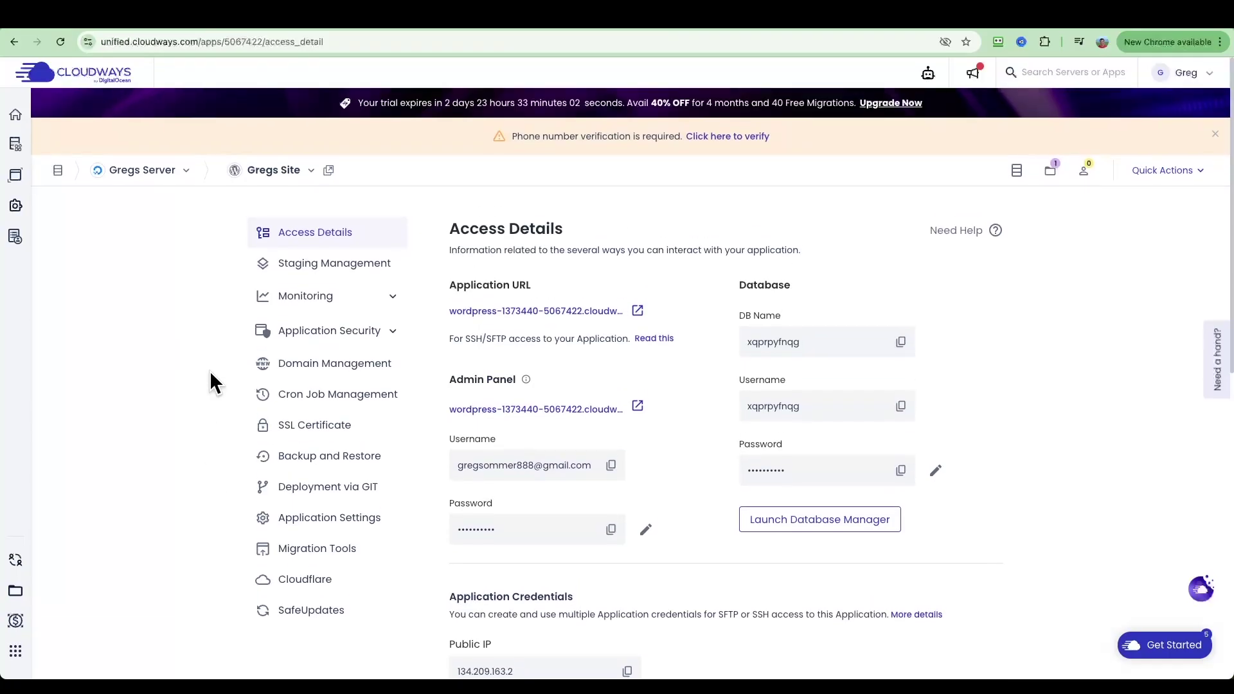
# In Cloudways, review the application's Access Details, Staging Management, and the Analytics and Logs options under Monitoring
pyautogui.scroll(-5, 187, 311)
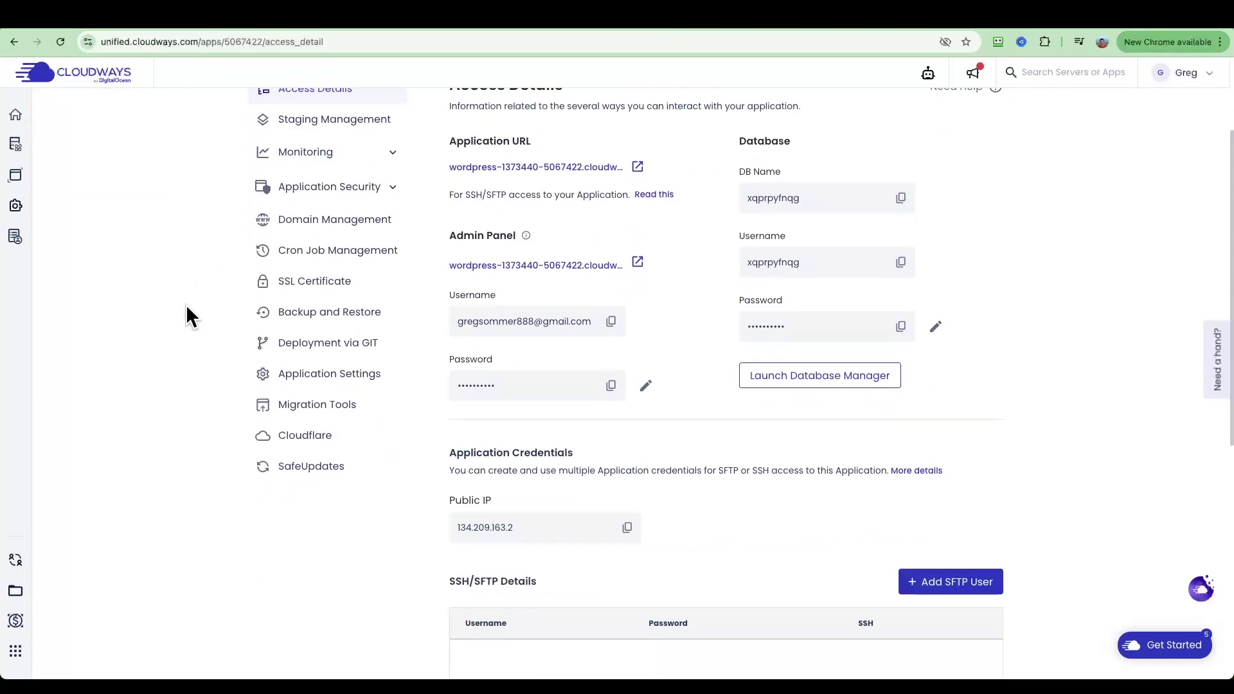
pyautogui.scroll(5, 193, 318)
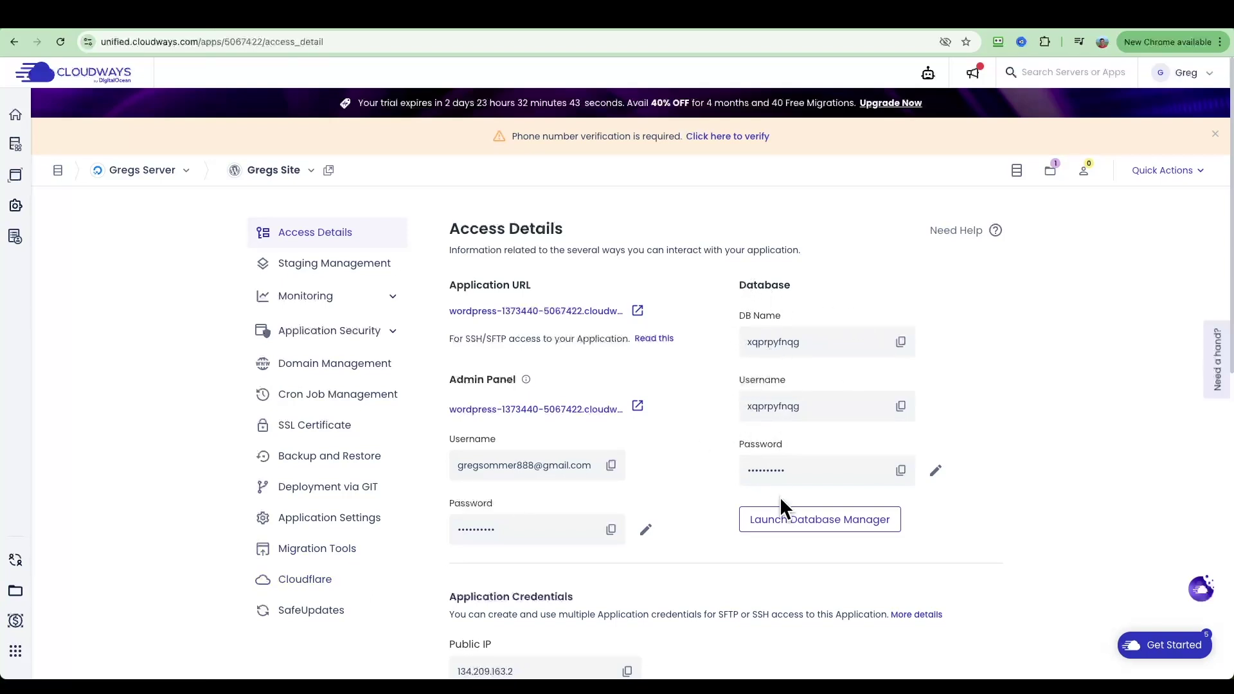
pyautogui.click(324, 264)
pyautogui.click(315, 299)
pyautogui.click(315, 329)
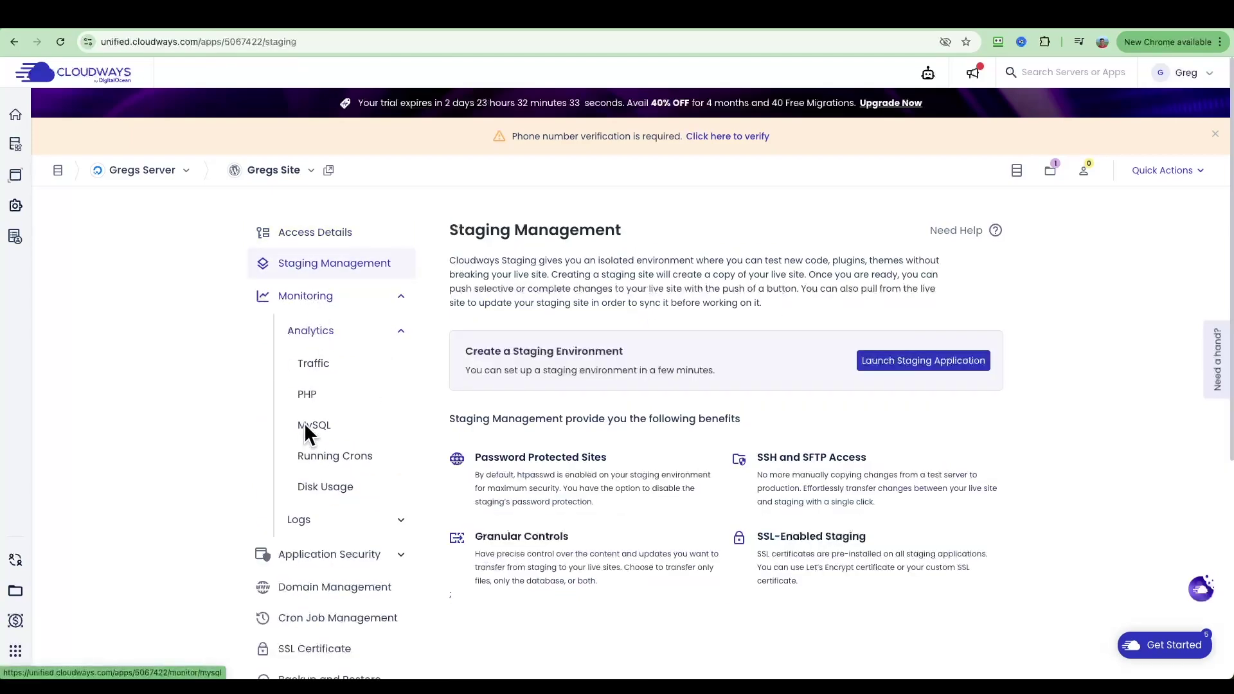
pyautogui.click(295, 519)
pyautogui.scroll(-1, 198, 441)
pyautogui.scroll(-2, 198, 441)
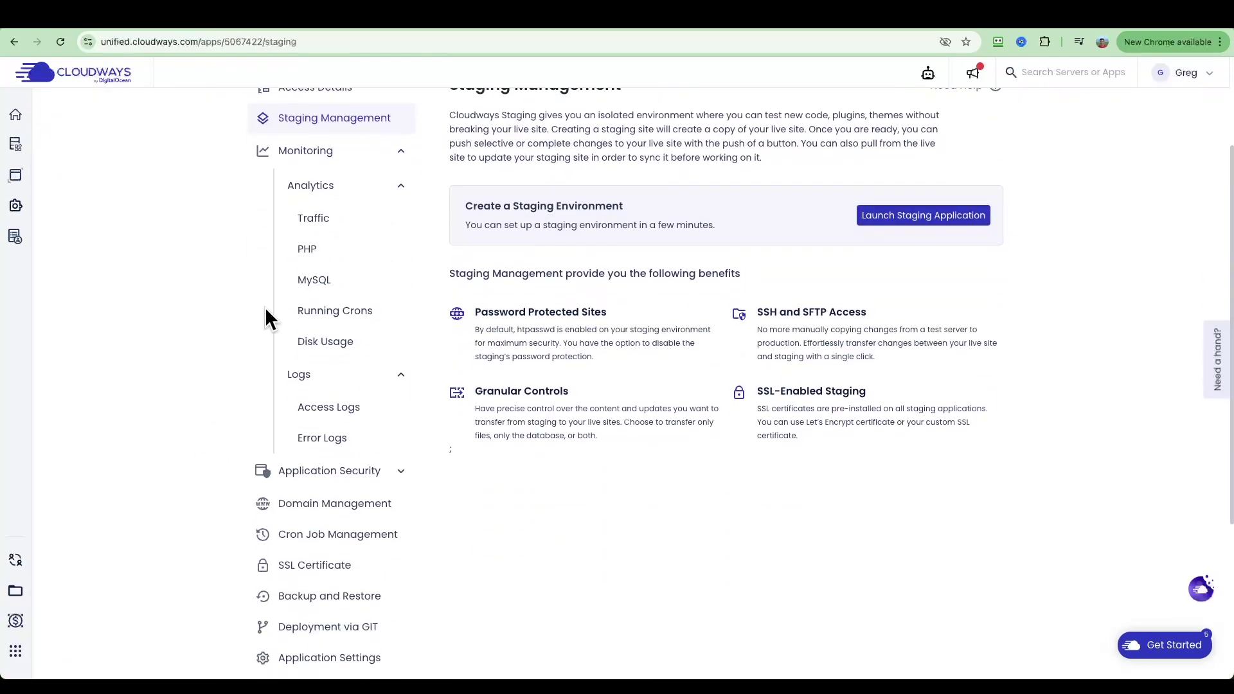
pyautogui.scroll(-2, 154, 289)
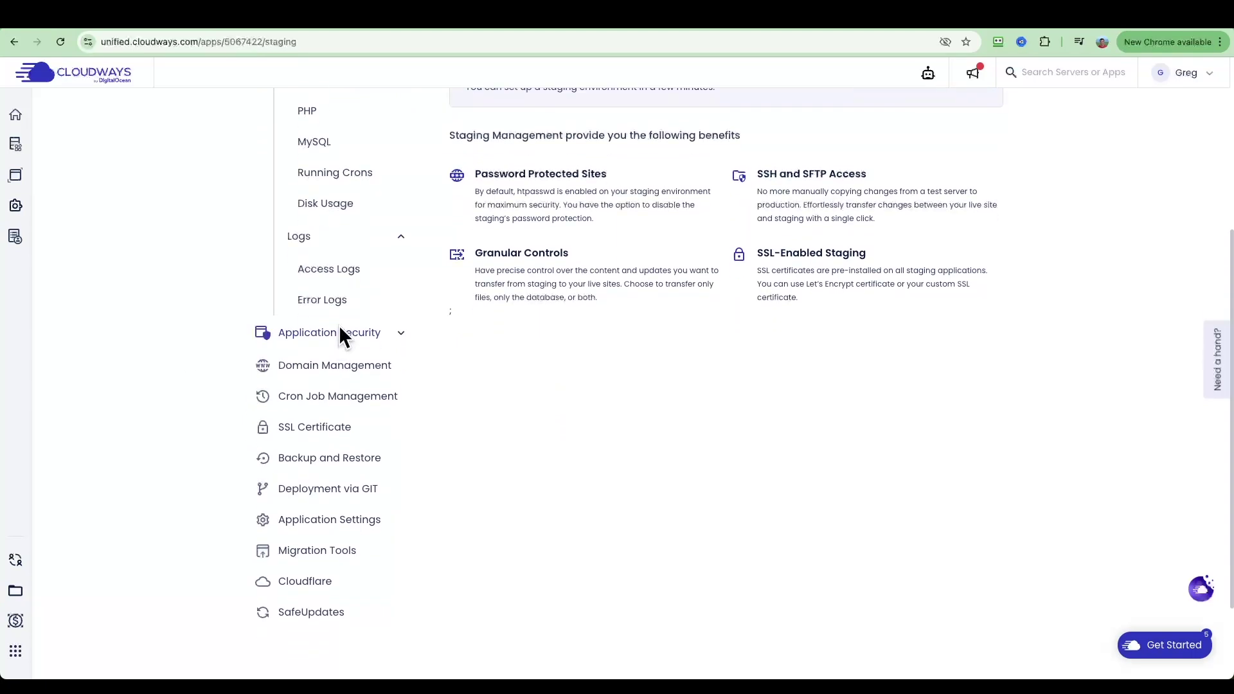
# Examine the application's security section, including Incidents and Malware Protection
pyautogui.click(340, 333)
pyautogui.click(306, 365)
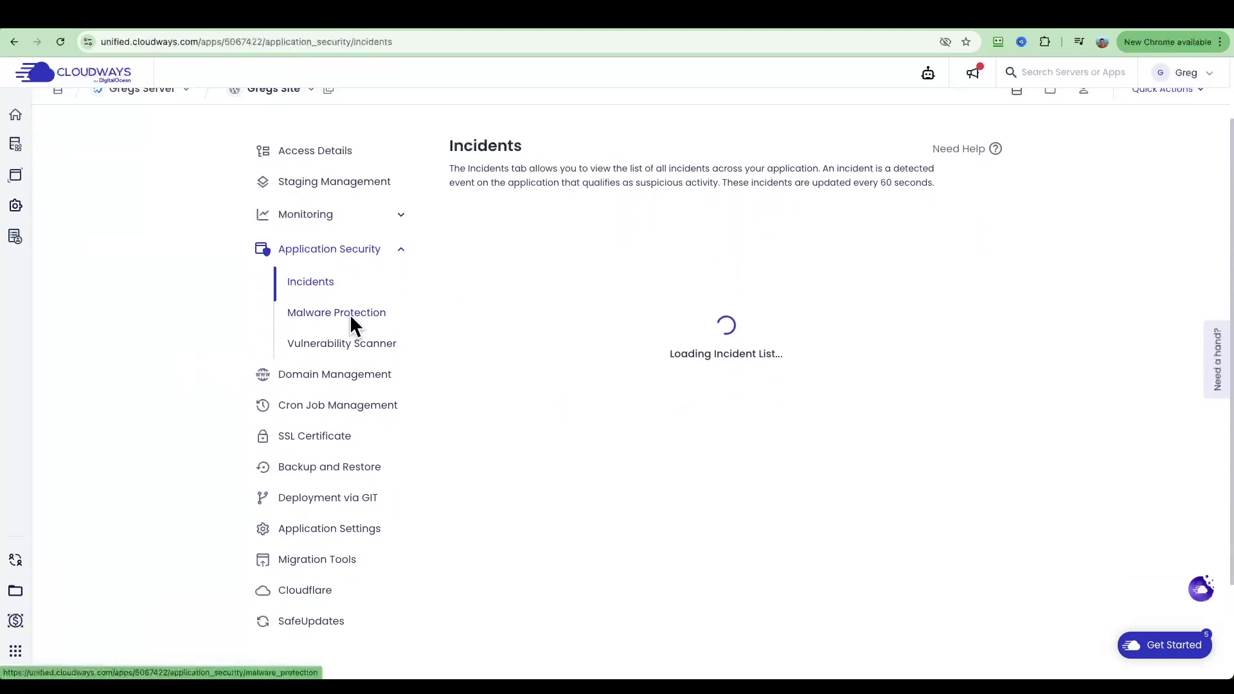
pyautogui.click(309, 313)
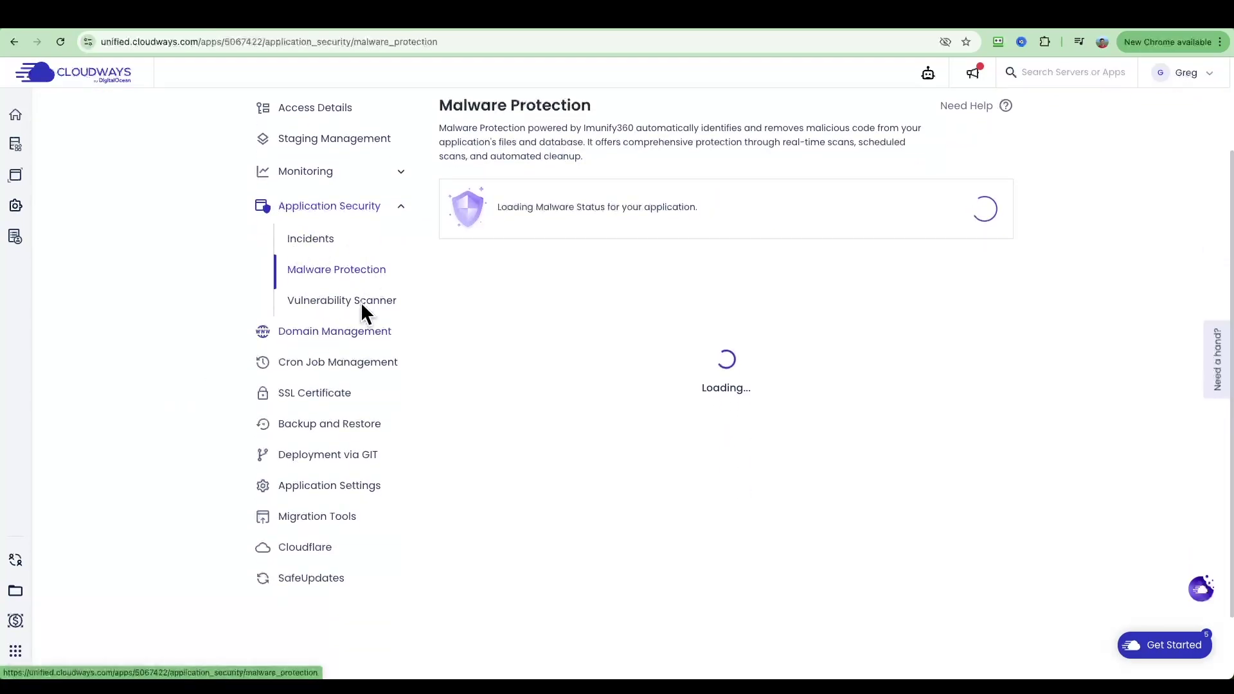
# Review the application's Domain Management, Cron Job Management and SSL Certificate pages
pyautogui.click(331, 329)
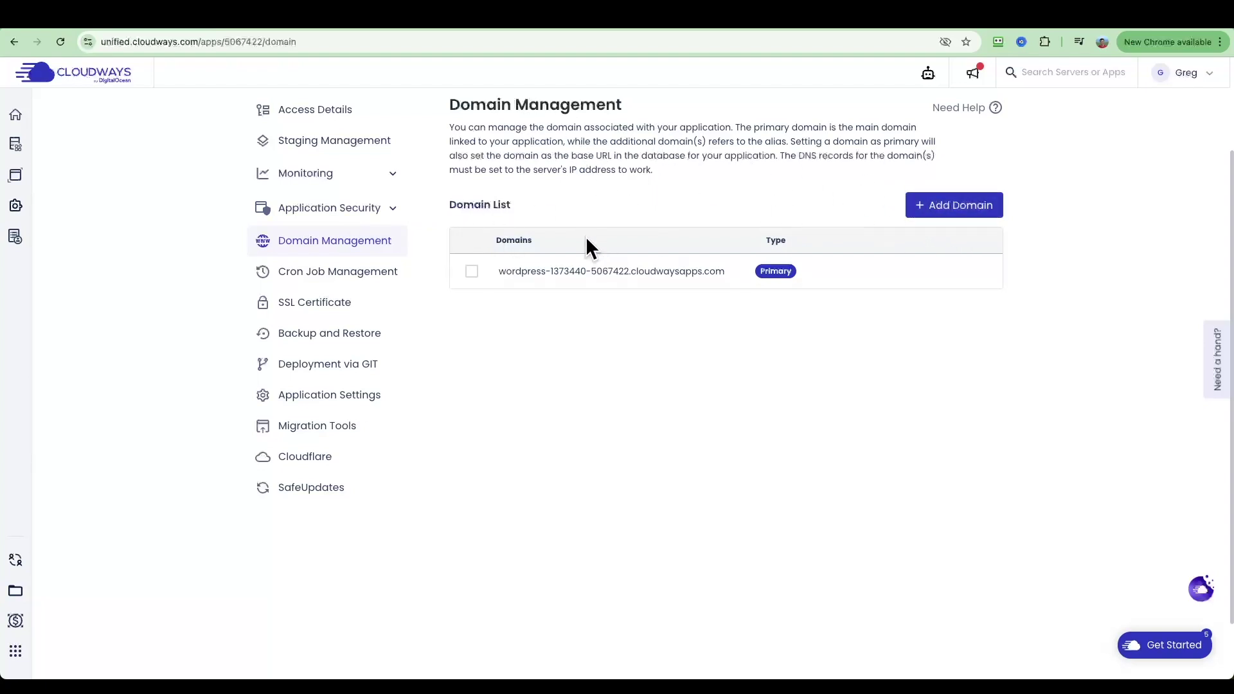
pyautogui.click(304, 273)
pyautogui.scroll(-2, 536, 167)
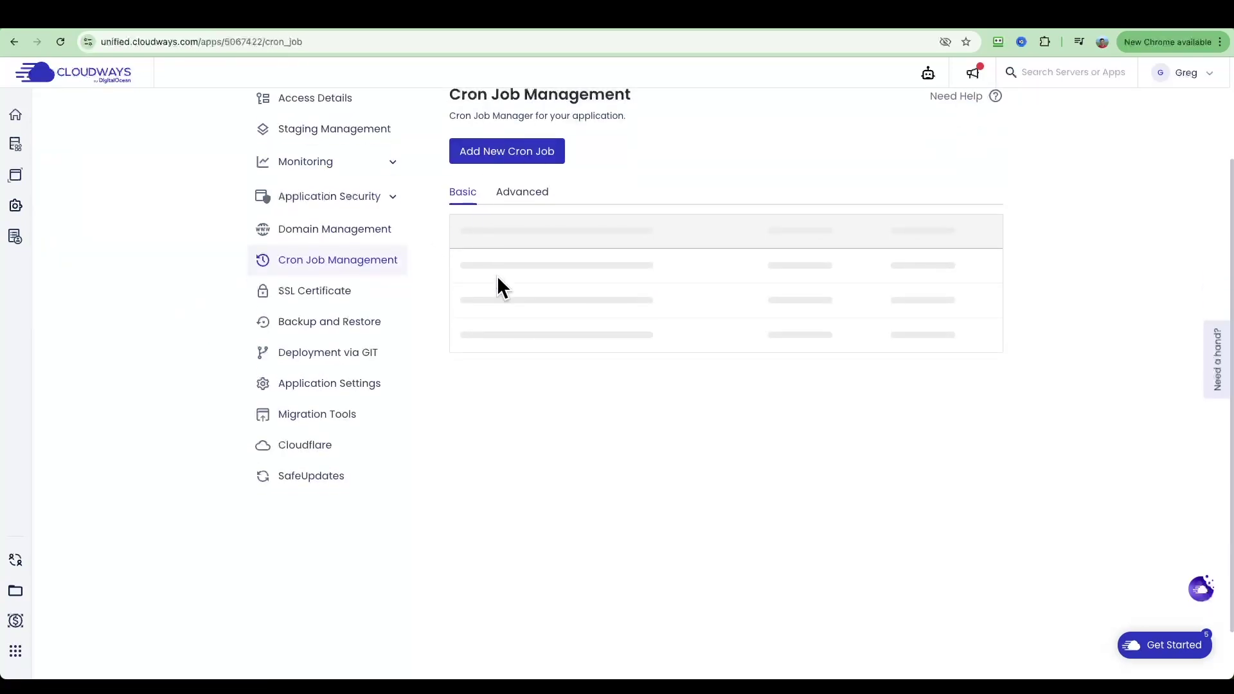
pyautogui.click(304, 292)
pyautogui.scroll(-2, 190, 349)
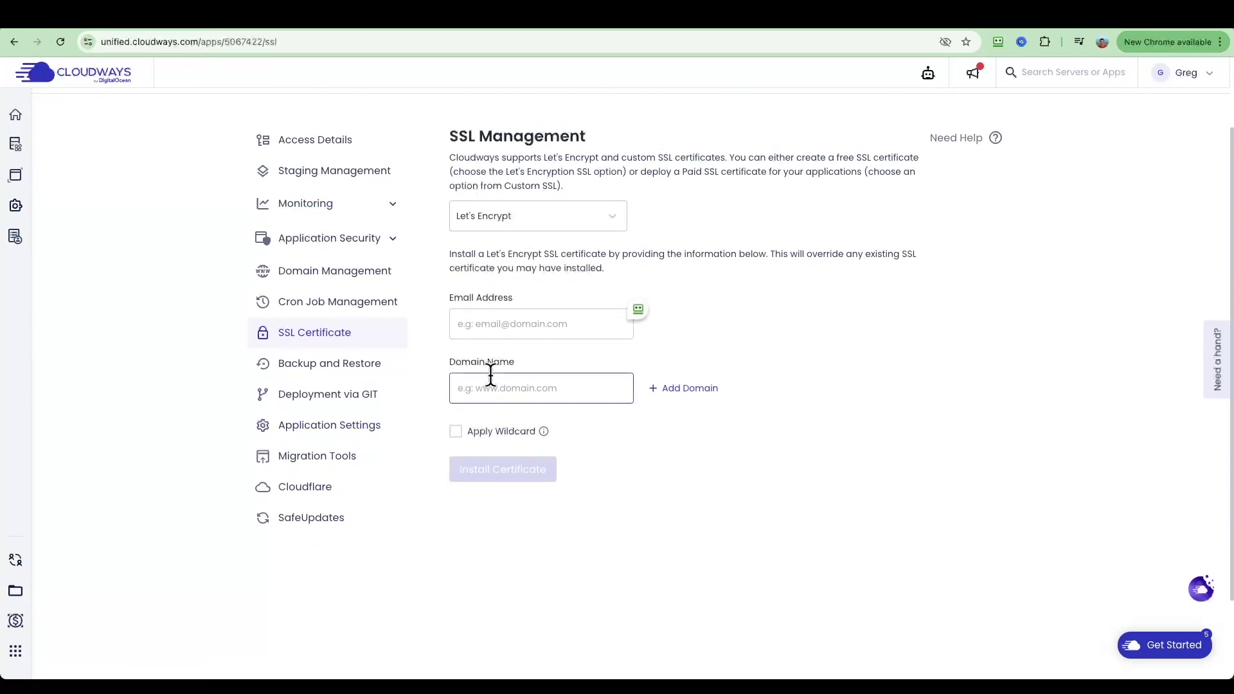
# Review the General application settings, including Varnish, HTTPS Redirection and Application Access
pyautogui.click(329, 423)
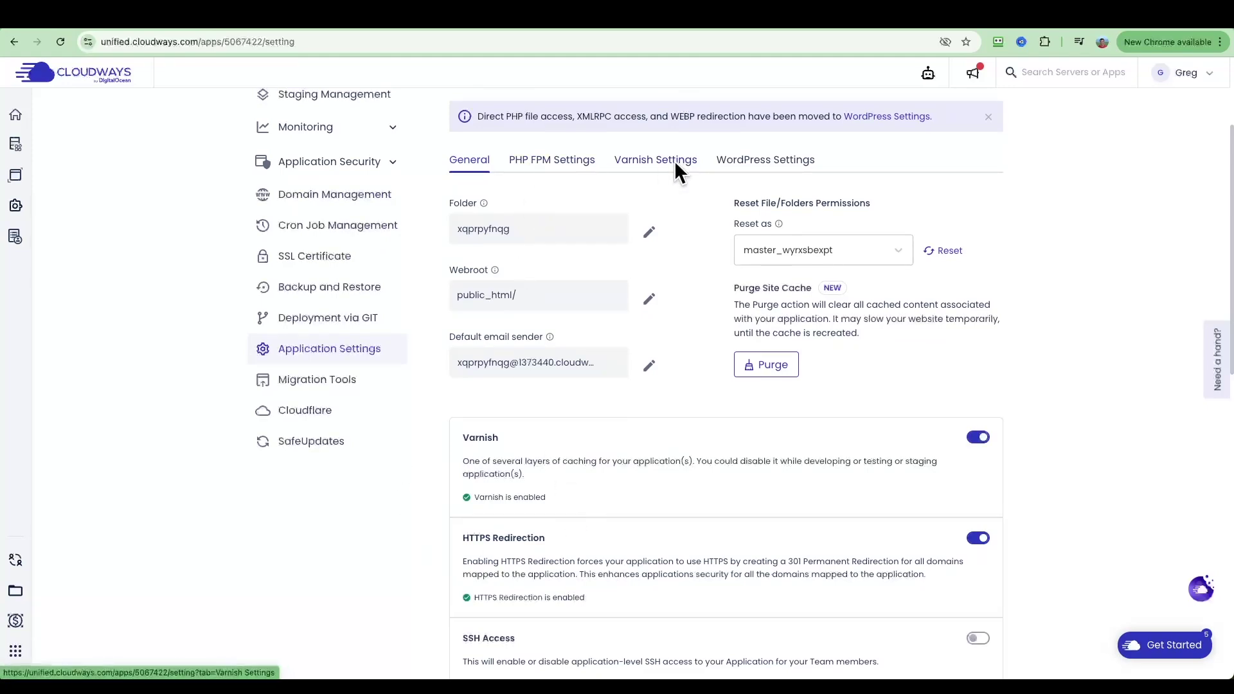
pyautogui.scroll(-5, 680, 180)
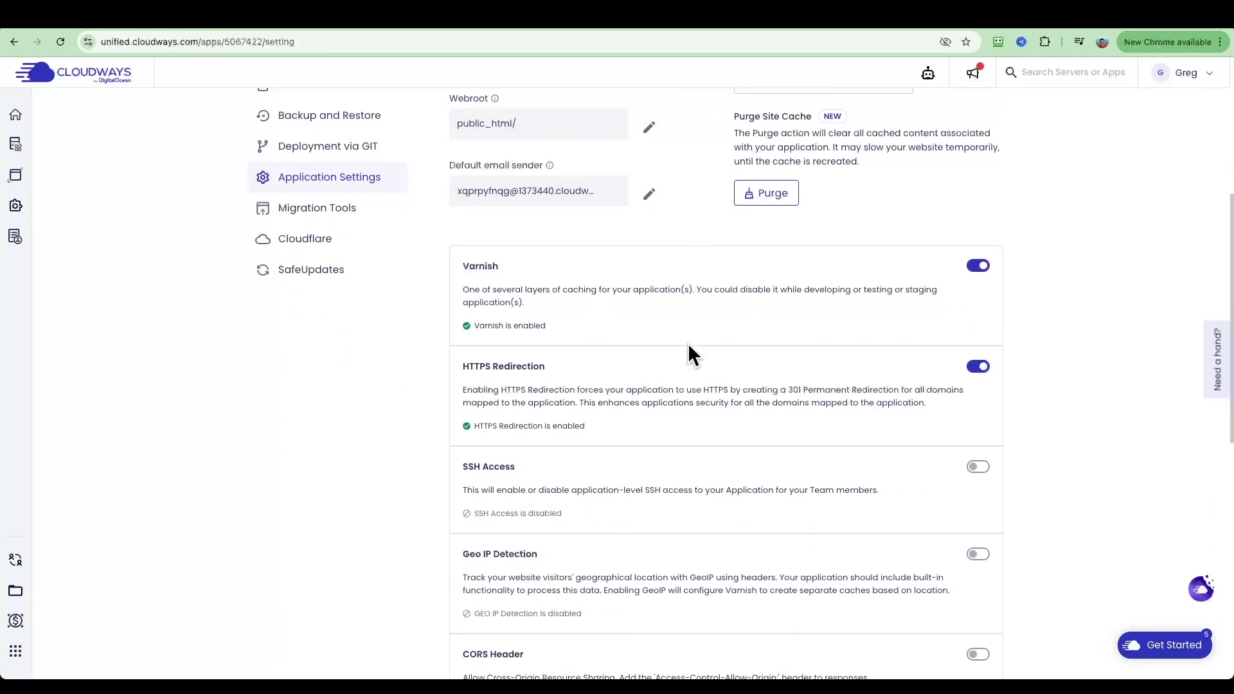
pyautogui.scroll(-10, 499, 333)
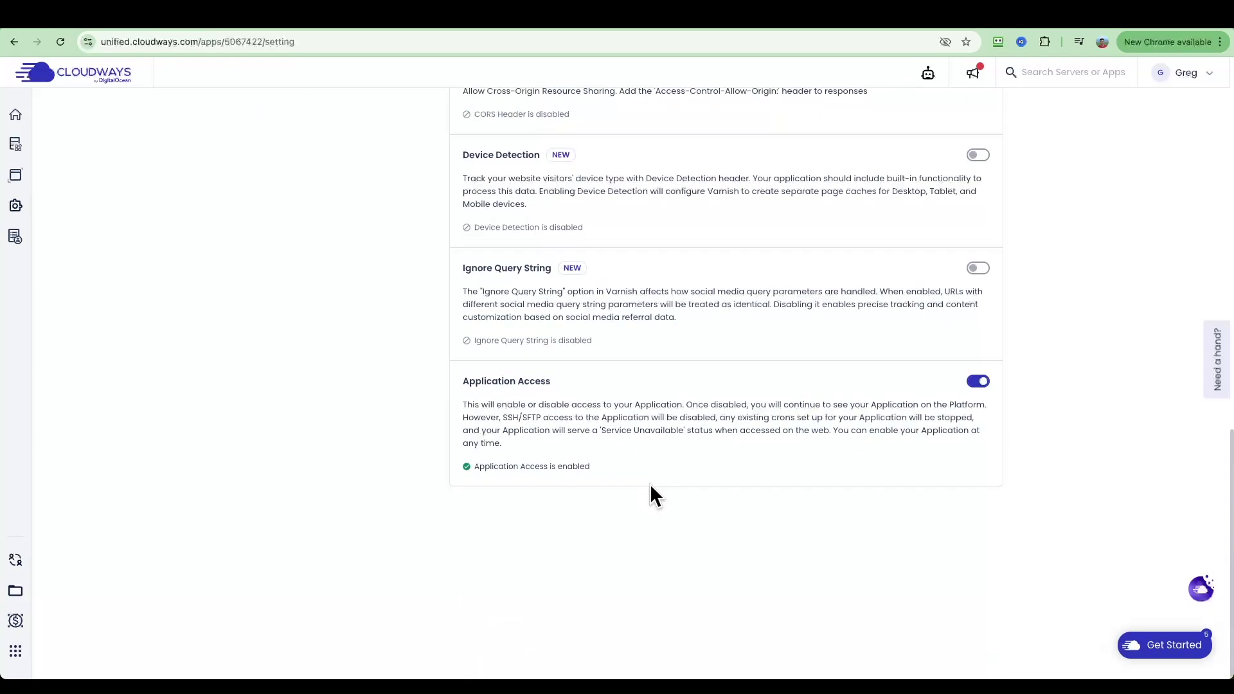
pyautogui.scroll(15, 633, 520)
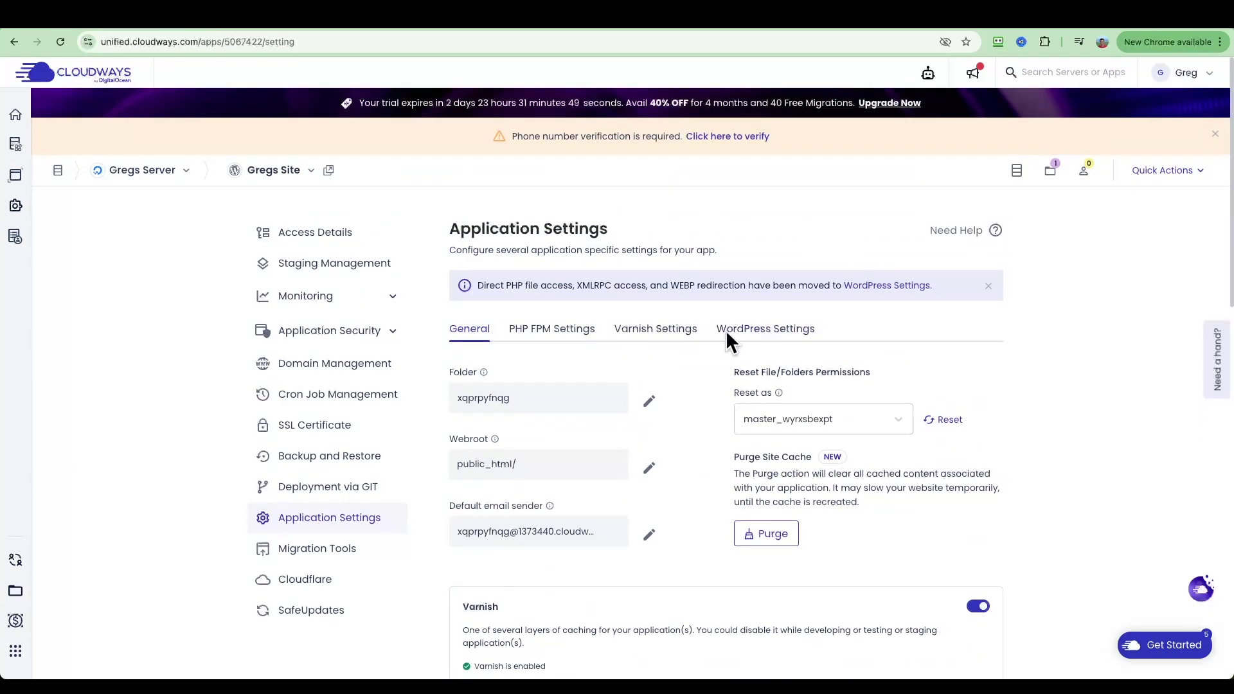
# Enable Cron Optimizer in the application's WordPress Settings
pyautogui.click(772, 326)
pyautogui.scroll(-3, 727, 329)
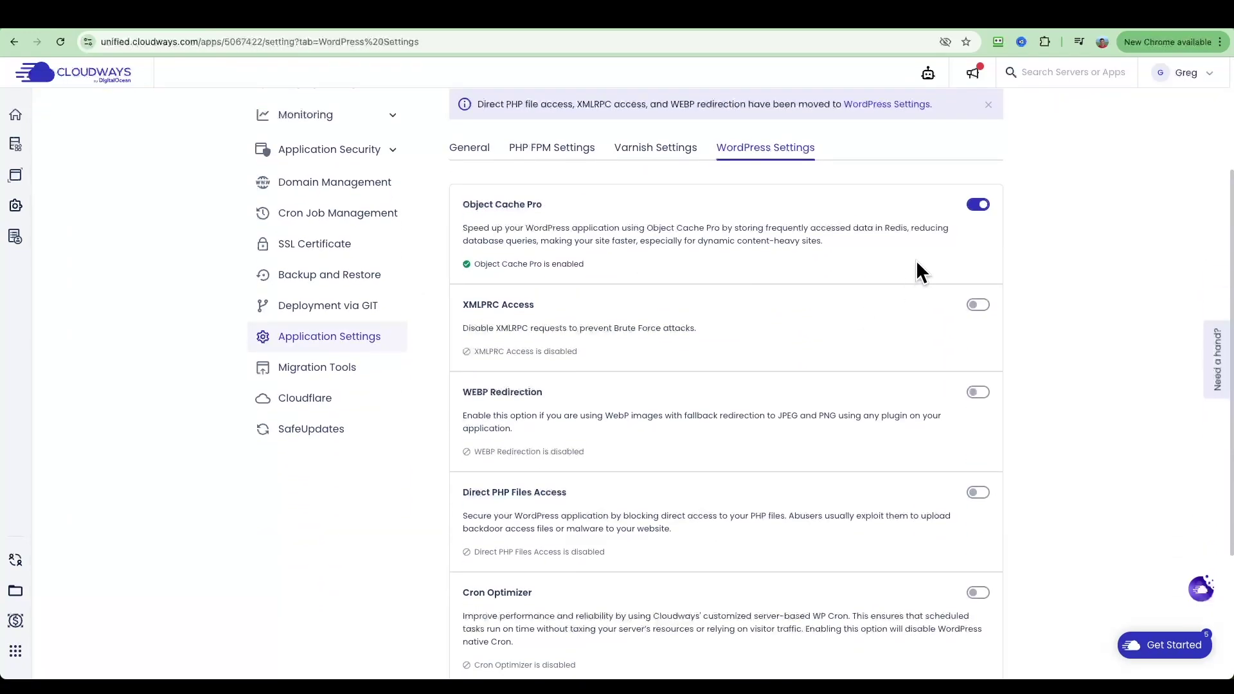
pyautogui.scroll(-2, 885, 540)
pyautogui.scroll(3, 881, 398)
pyautogui.scroll(-4, 816, 417)
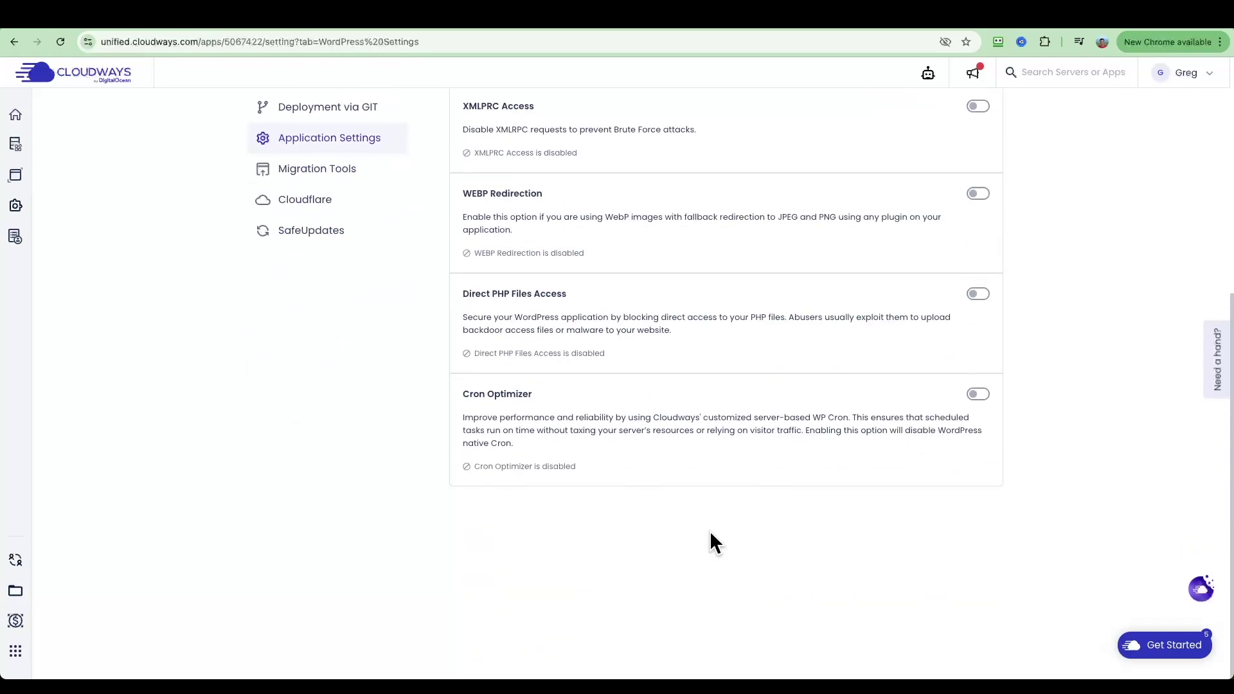
pyautogui.click(971, 393)
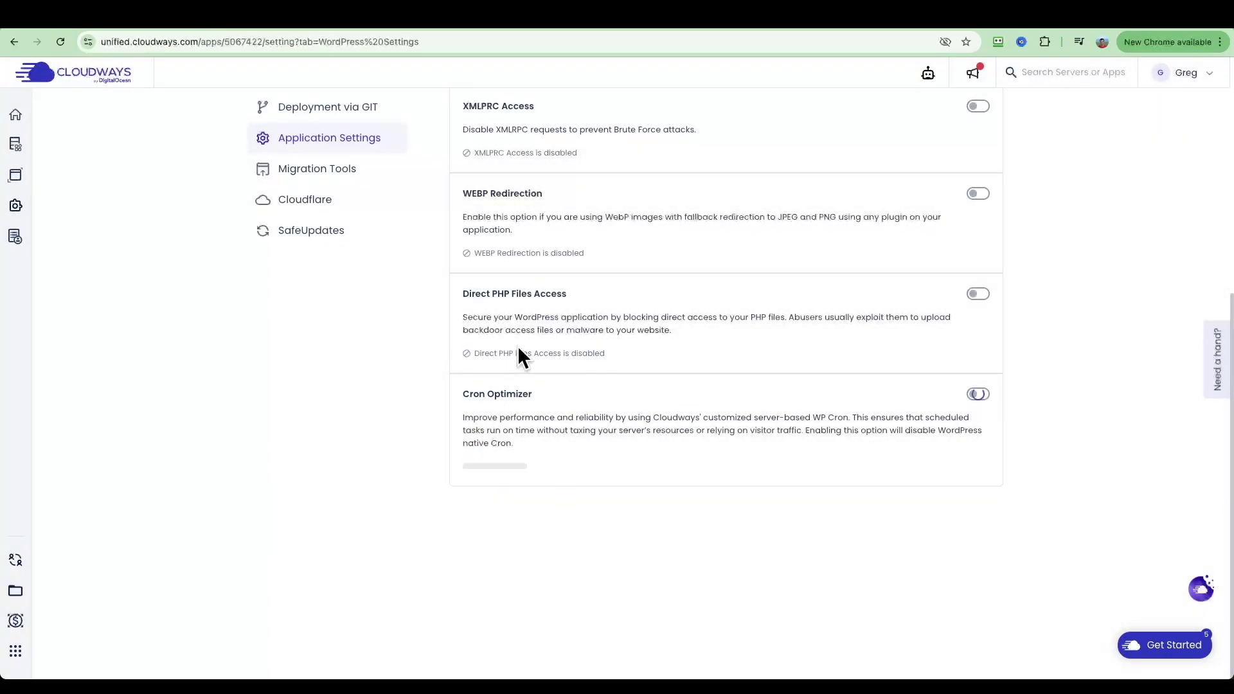
# Check the application's Varnish Settings for exclusion rules
pyautogui.scroll(3, 727, 418)
pyautogui.click(655, 147)
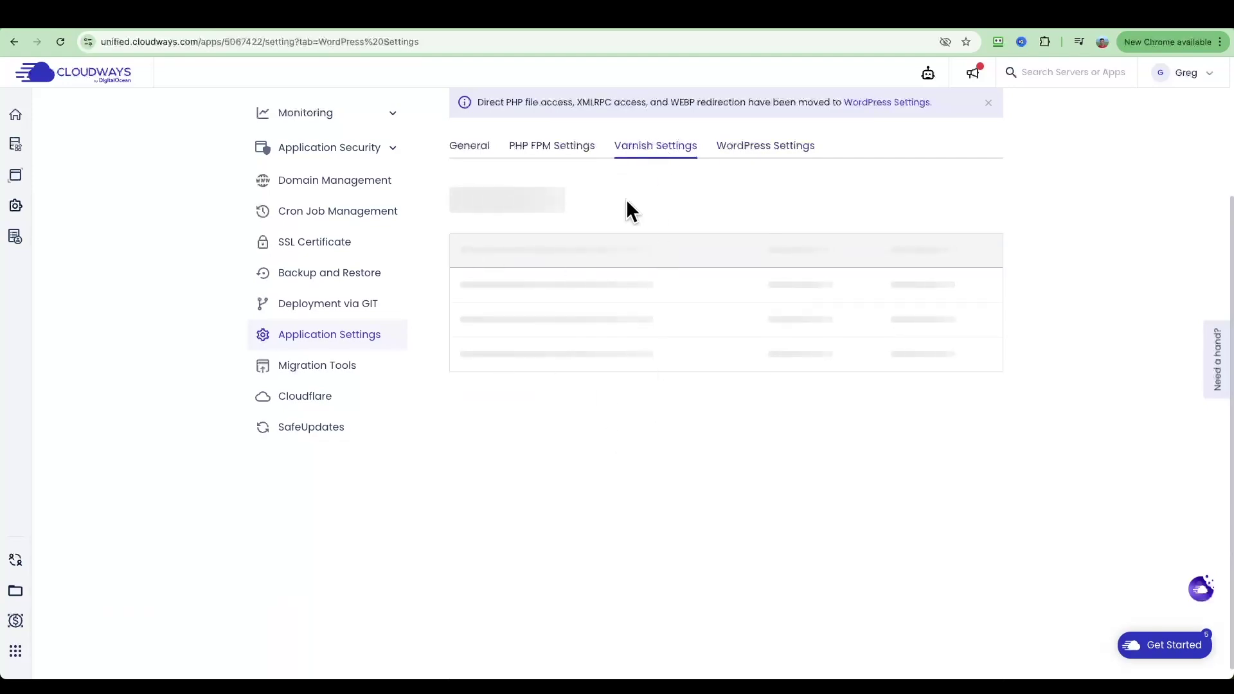
pyautogui.scroll(1, 606, 534)
pyautogui.scroll(3, 606, 533)
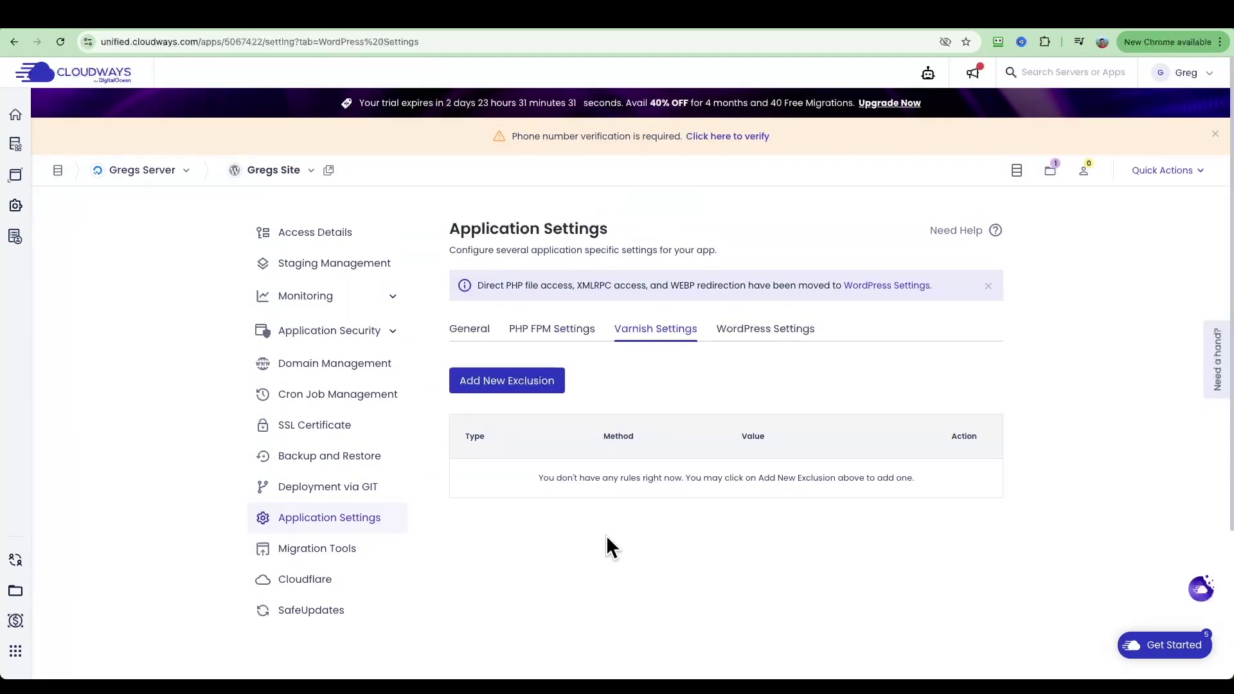
# Switch from the application's settings to the management page of the server hosting it
pyautogui.click(161, 171)
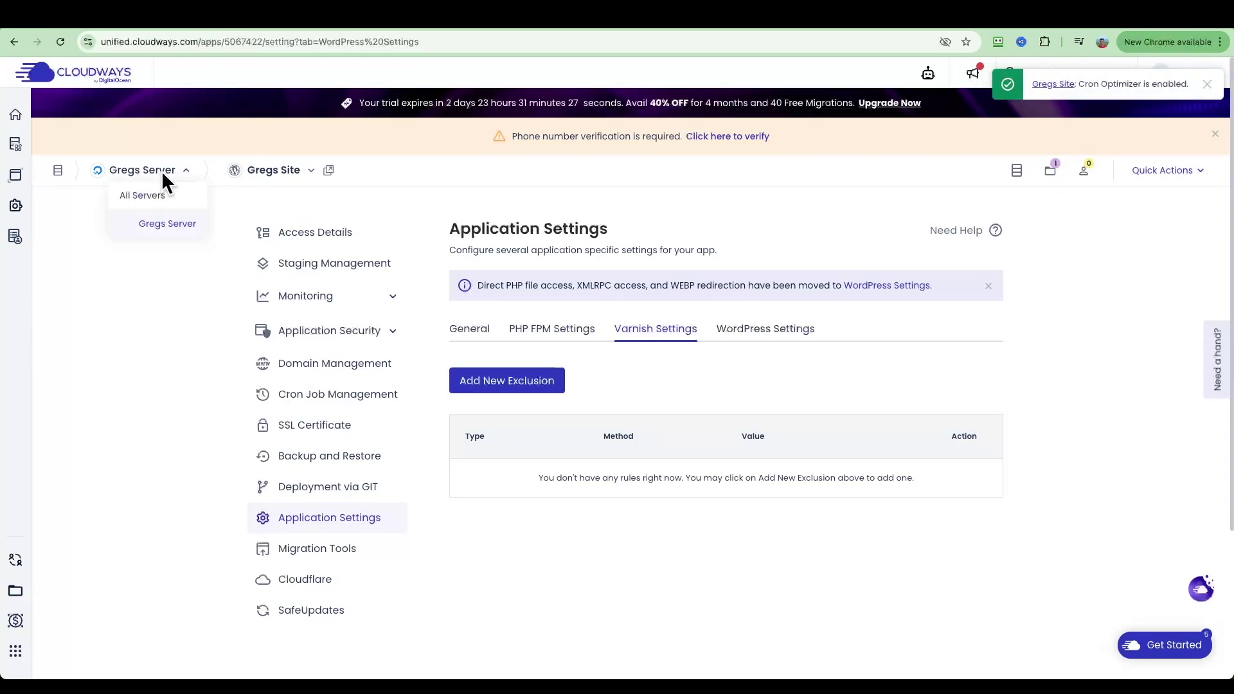
pyautogui.click(158, 219)
pyautogui.scroll(-3, 151, 292)
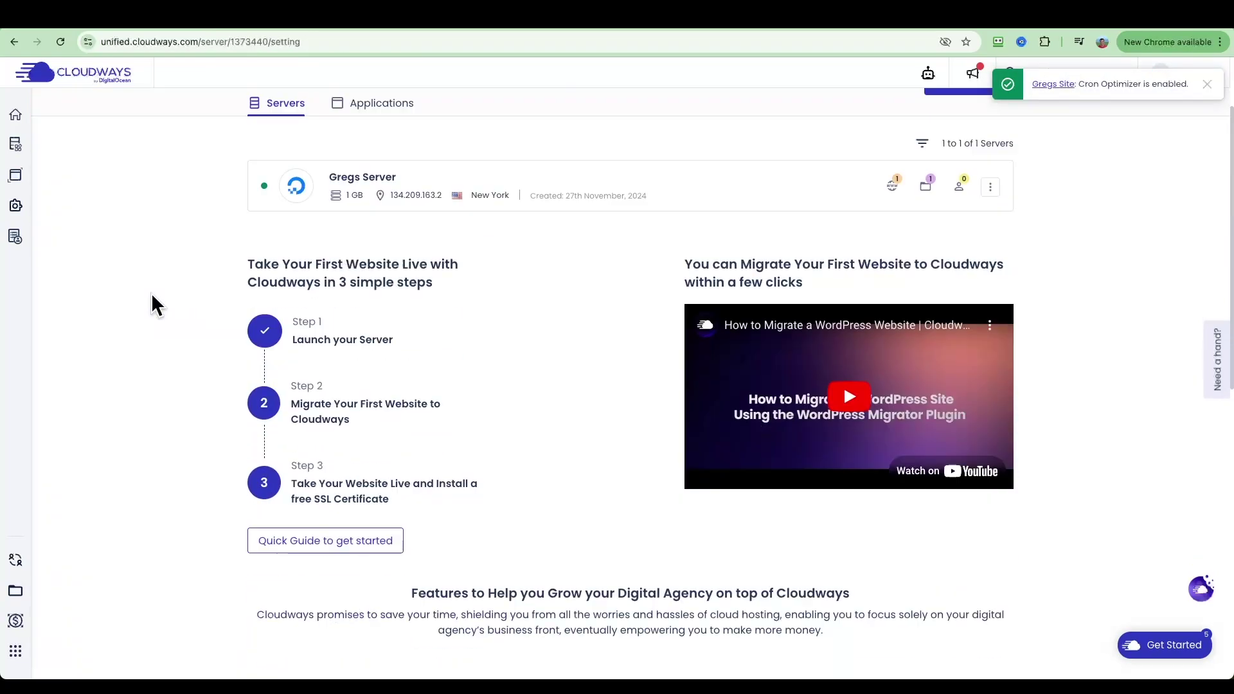
# Open the DigitalOcean server from the server list and review its Master Credentials and Manage Services pages
pyautogui.scroll(3, 193, 282)
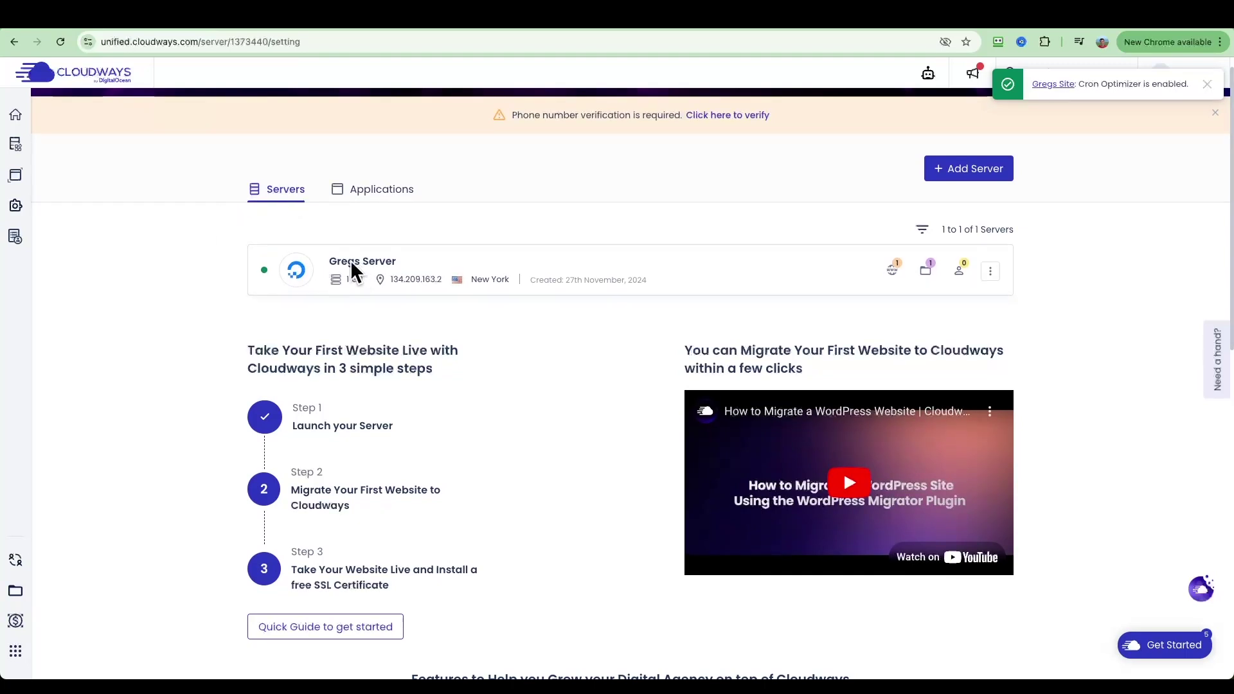
pyautogui.click(377, 260)
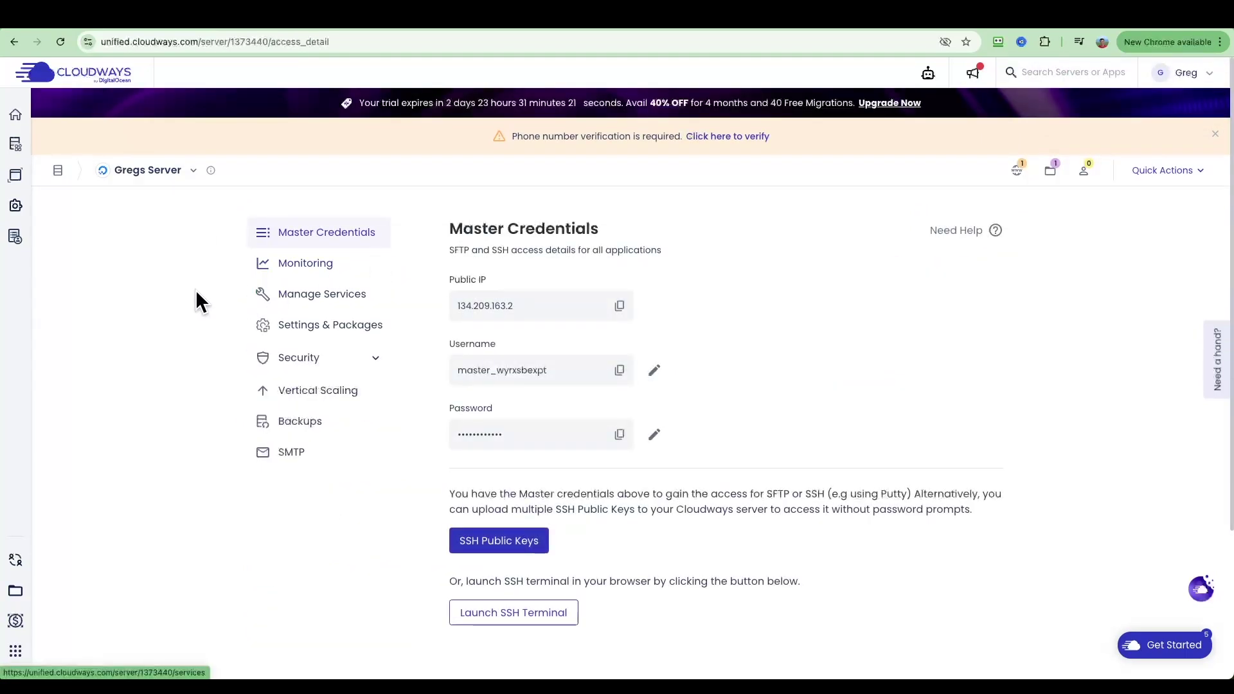
pyautogui.scroll(-1, 190, 313)
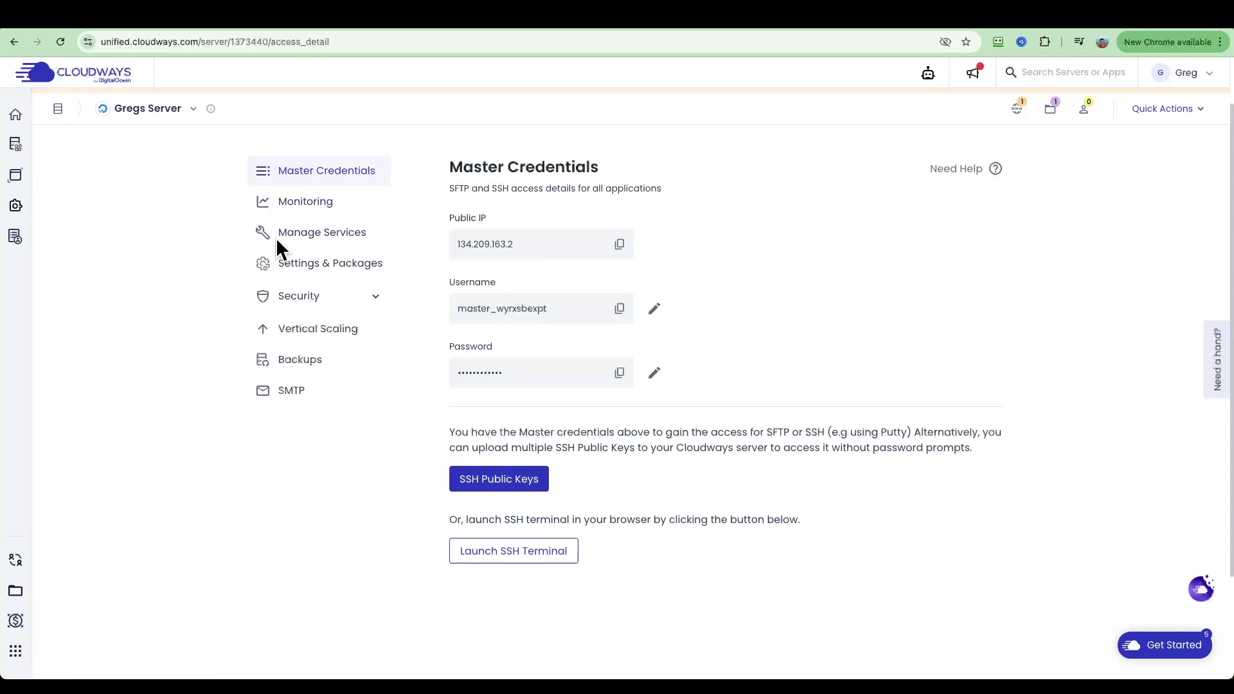
pyautogui.click(293, 233)
pyautogui.scroll(-4, 178, 309)
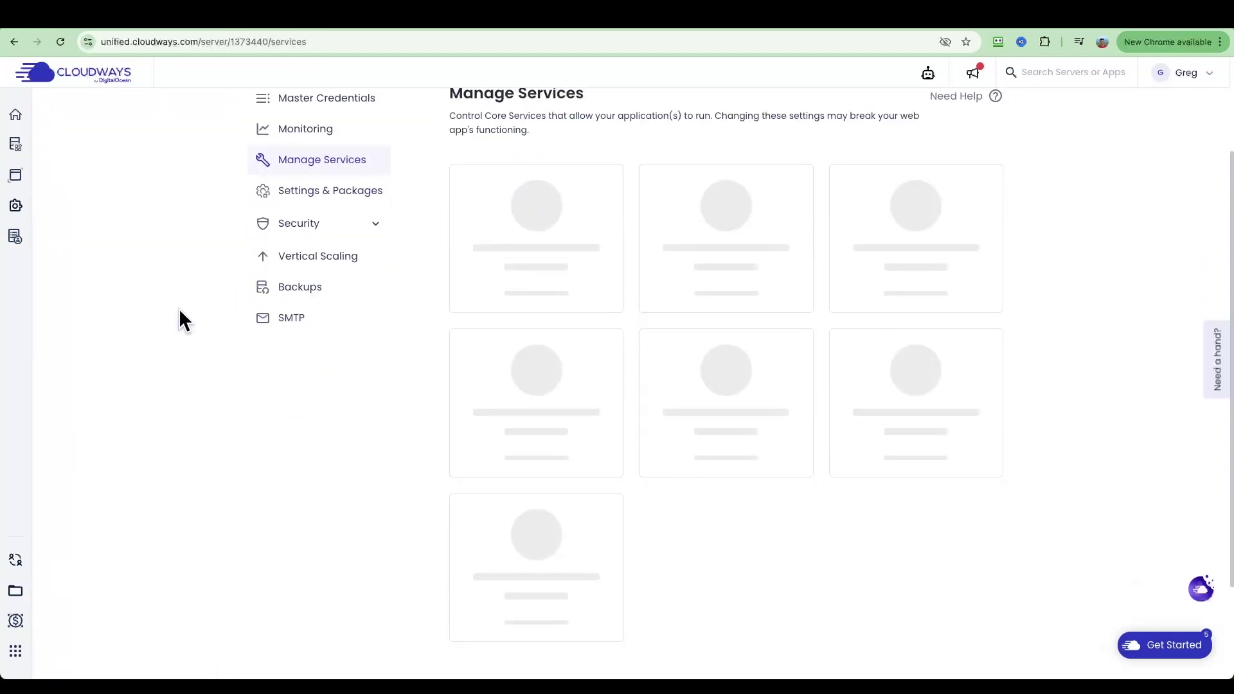
pyautogui.scroll(-3, 642, 418)
pyautogui.scroll(5, 772, 277)
# Review the server's Settings & Packages, checking the Basic limits and the Packages section
pyautogui.click(352, 253)
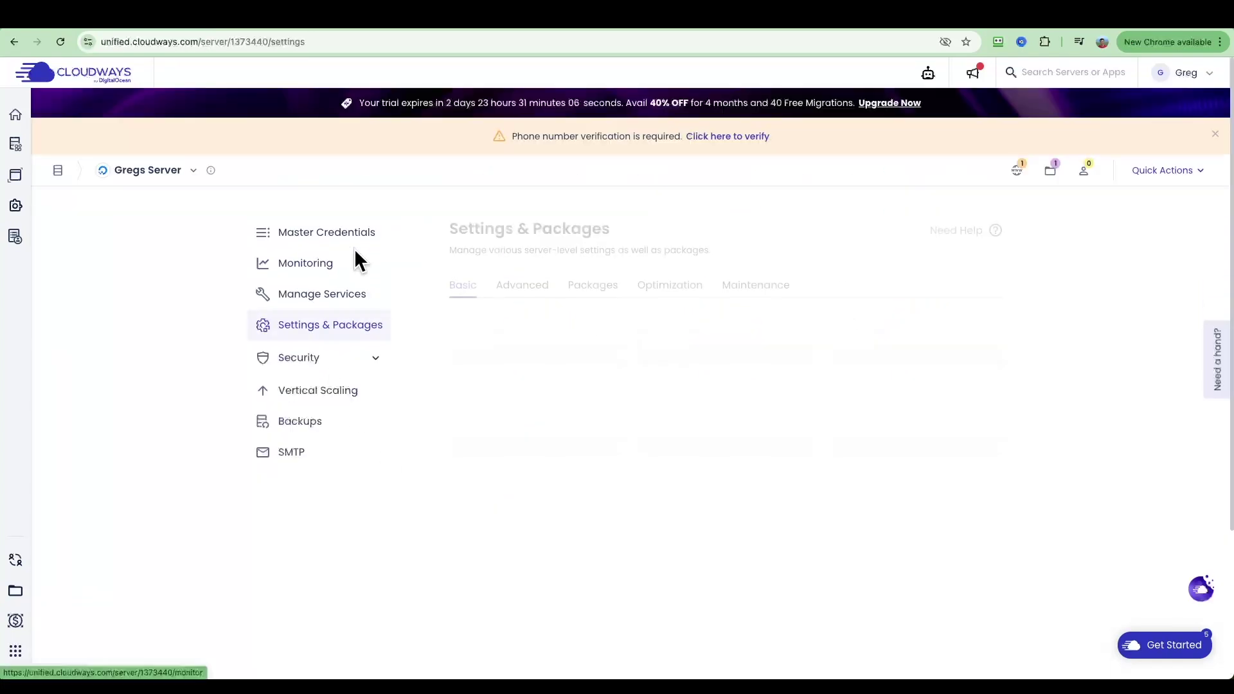
pyautogui.scroll(-1, 195, 325)
pyautogui.click(485, 299)
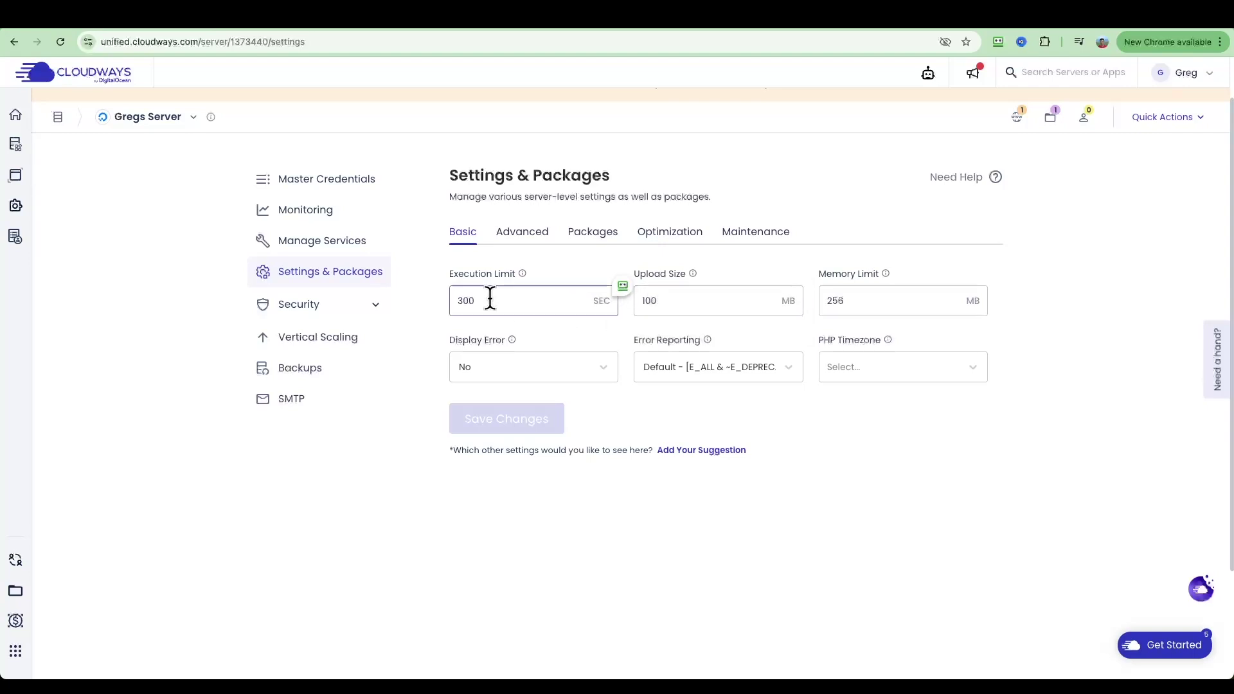
pyautogui.click(589, 231)
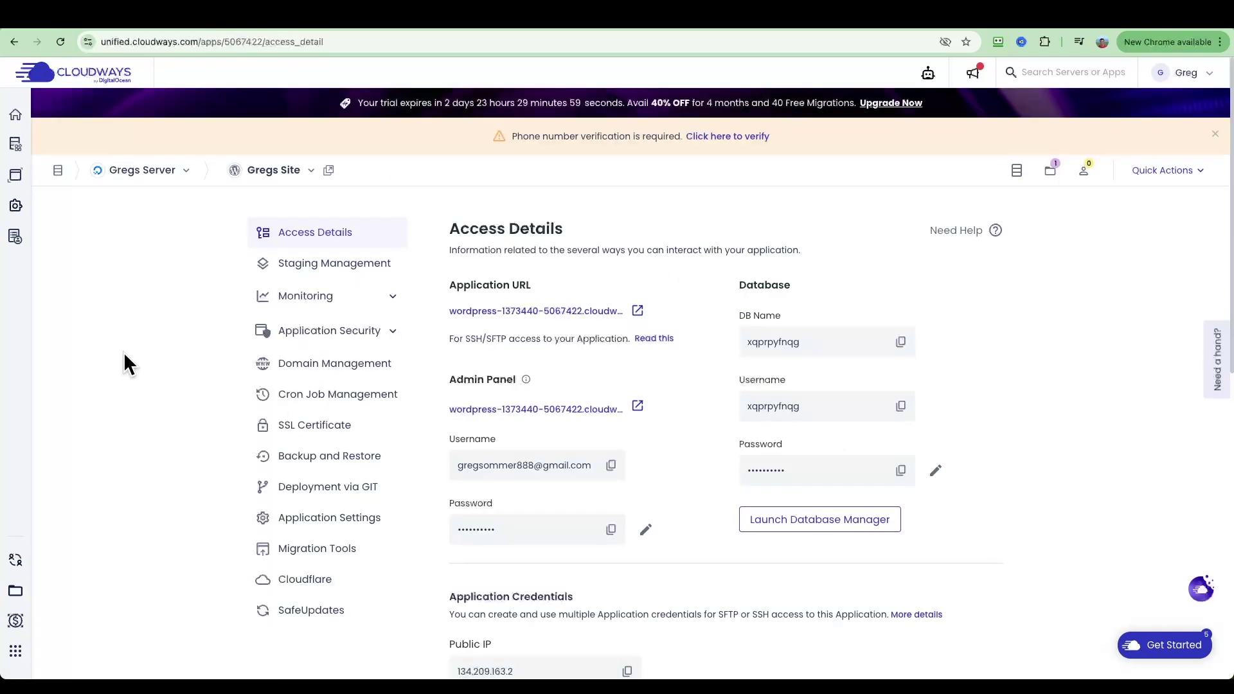
# Open the Migration Tools page of the WordPress application
pyautogui.scroll(-1, 171, 297)
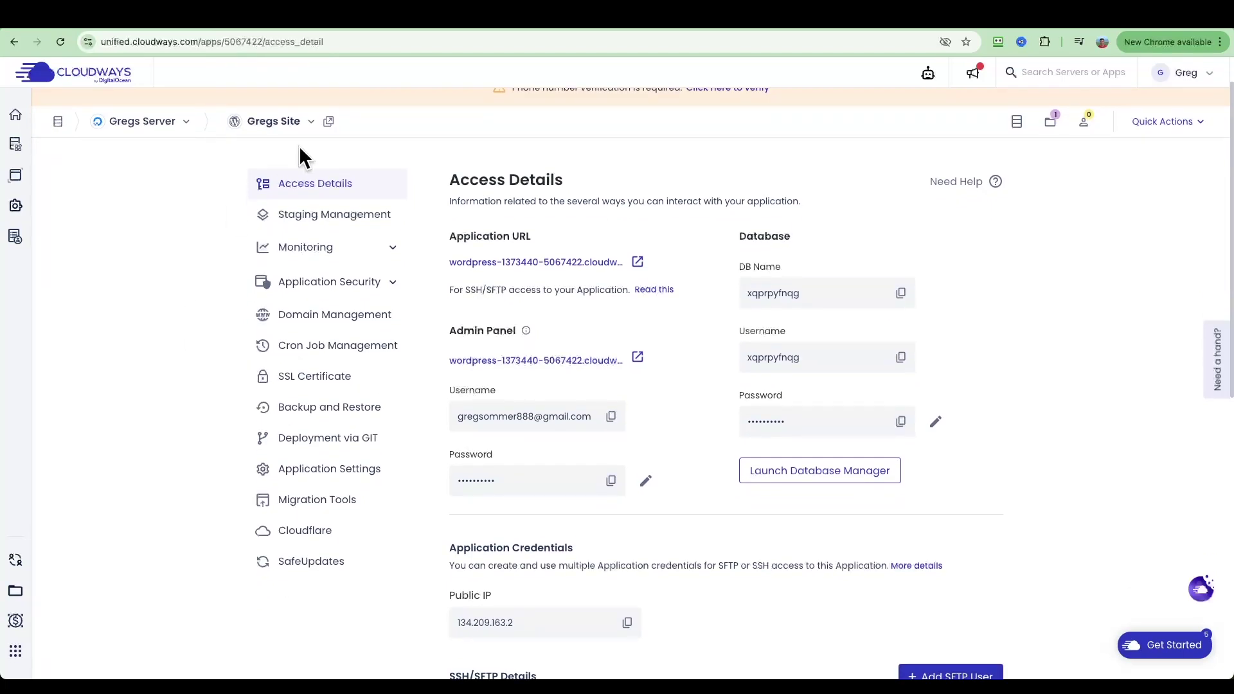
pyautogui.click(259, 122)
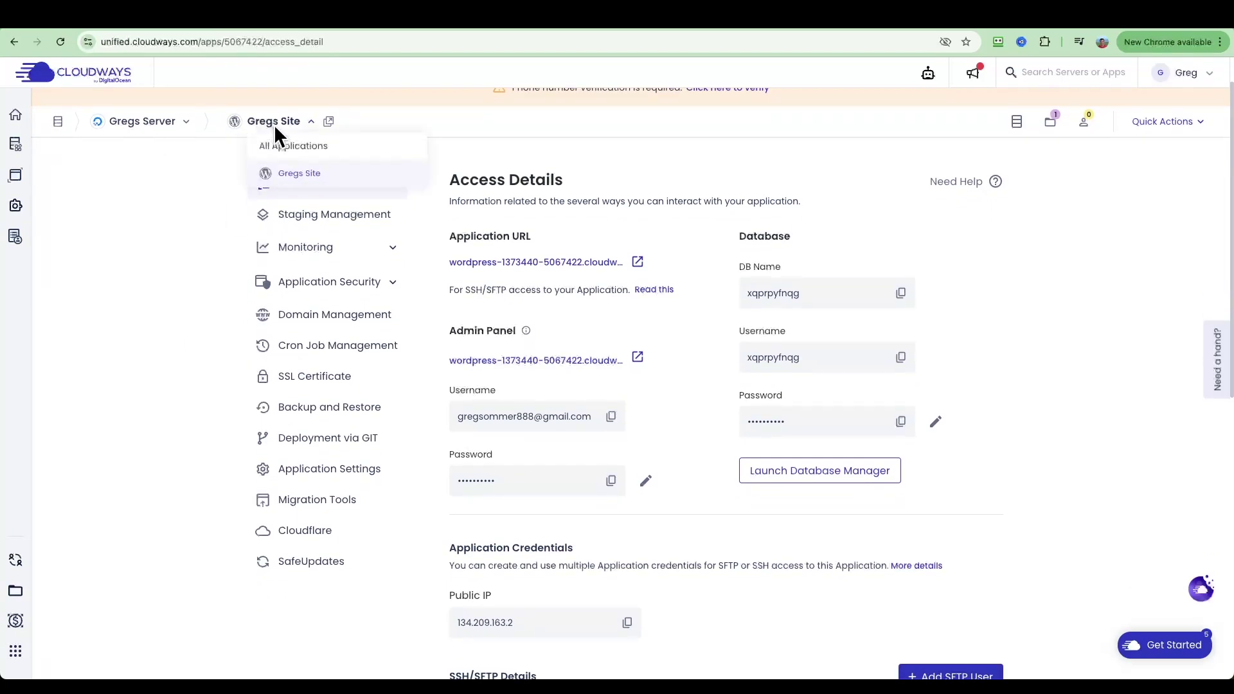
pyautogui.click(291, 171)
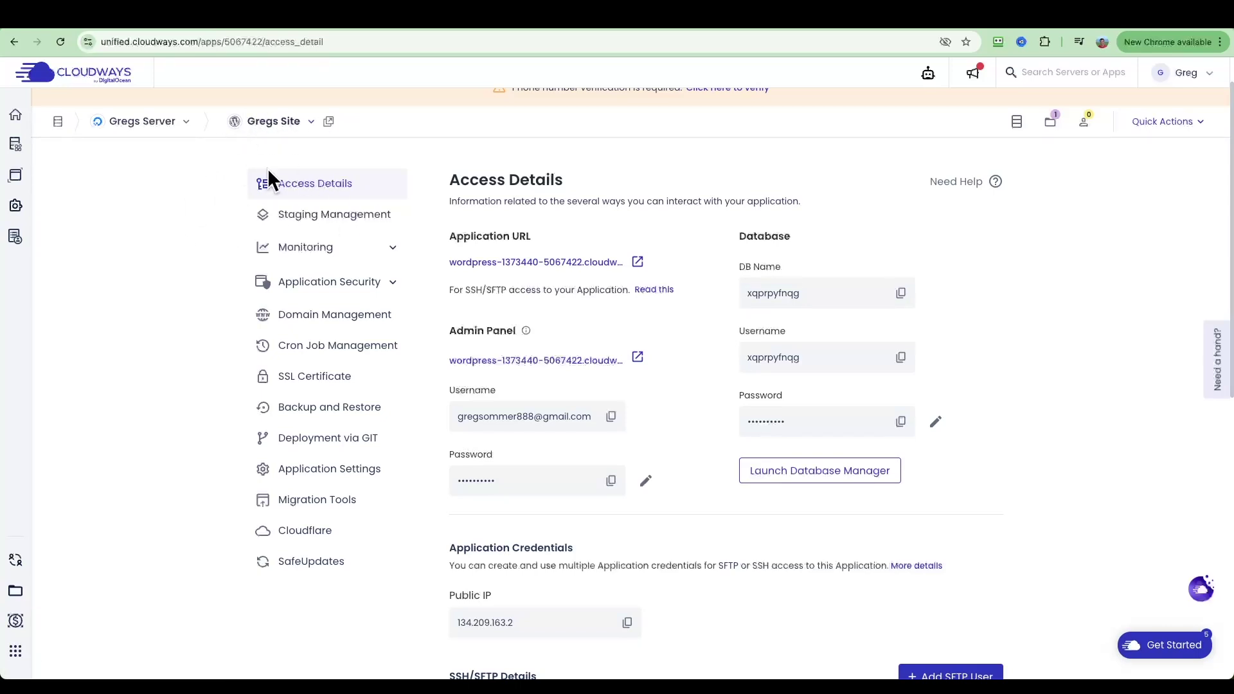
pyautogui.click(302, 504)
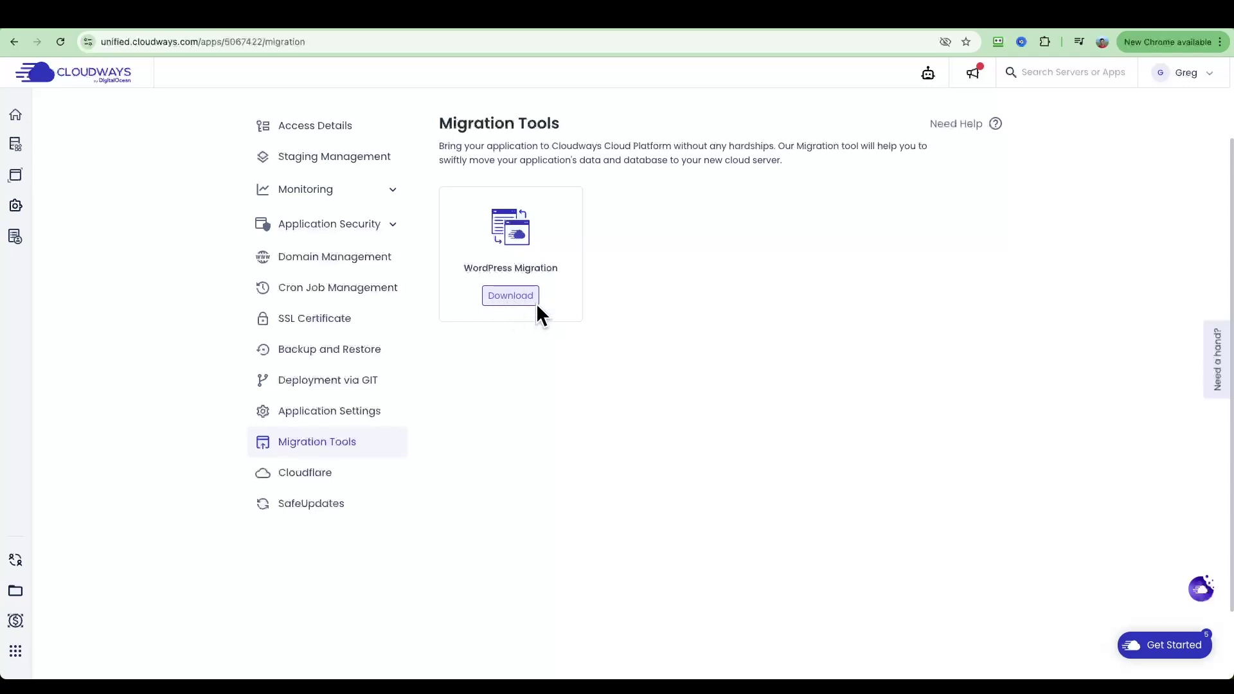
# In the site's WordPress admin, search the plugins for "cloudways migration", then install and activate Cloudways WordPress Migrator
pyautogui.click(288, 29)
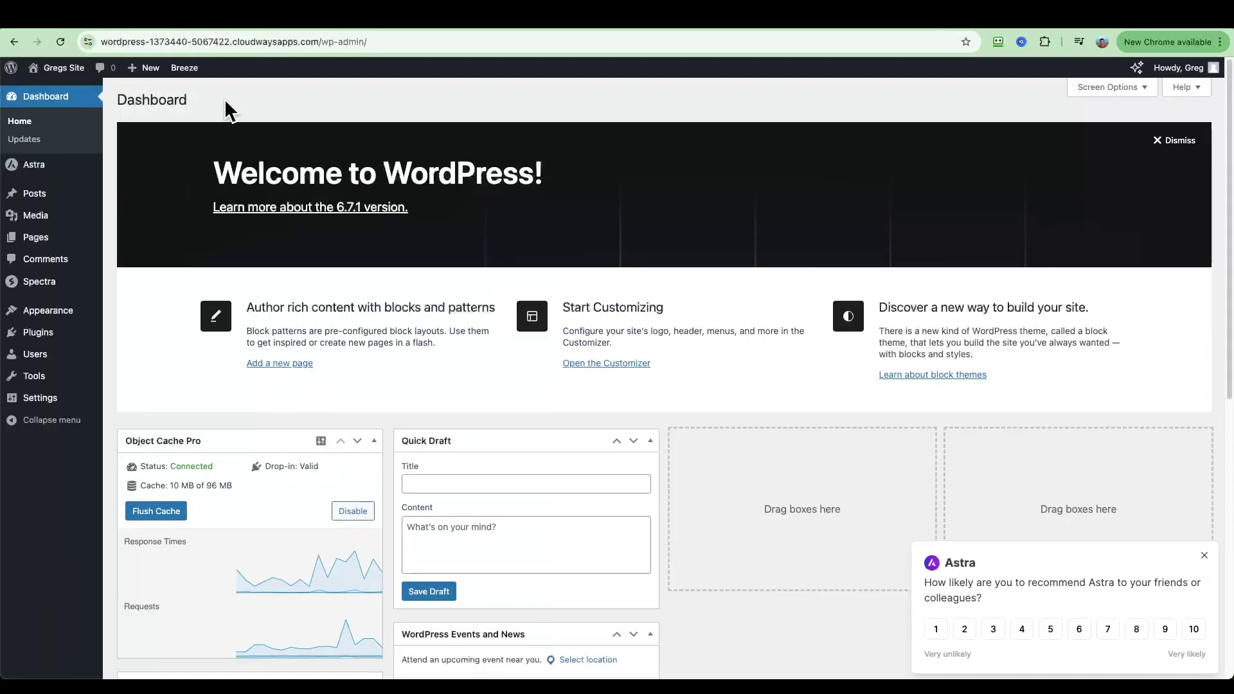
pyautogui.moveTo(40, 333)
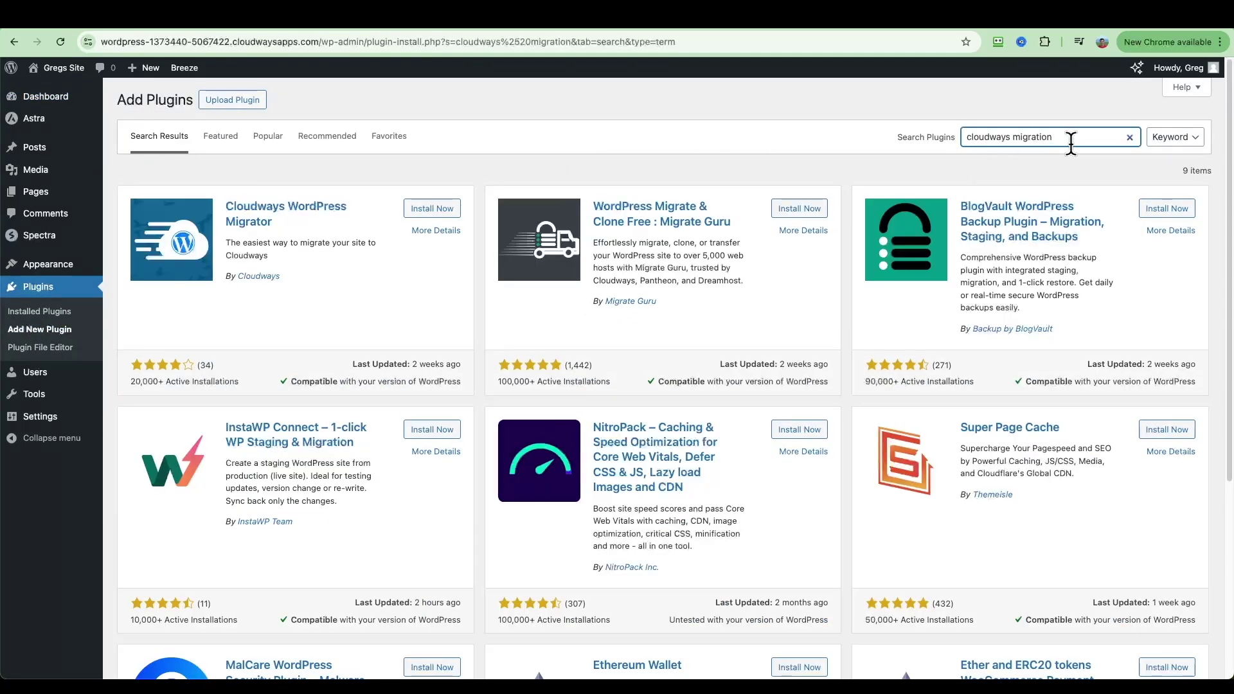
pyautogui.moveTo(1069, 138); pyautogui.dragTo(940, 146)
pyautogui.click(645, 138)
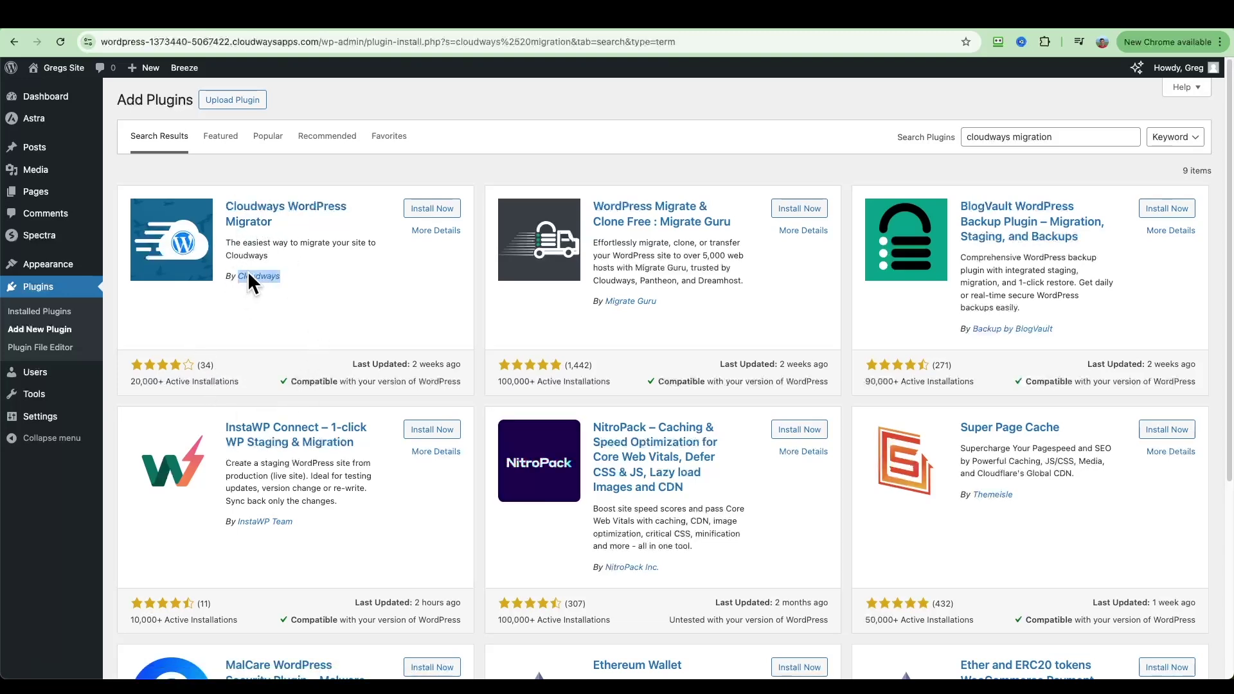
pyautogui.click(434, 206)
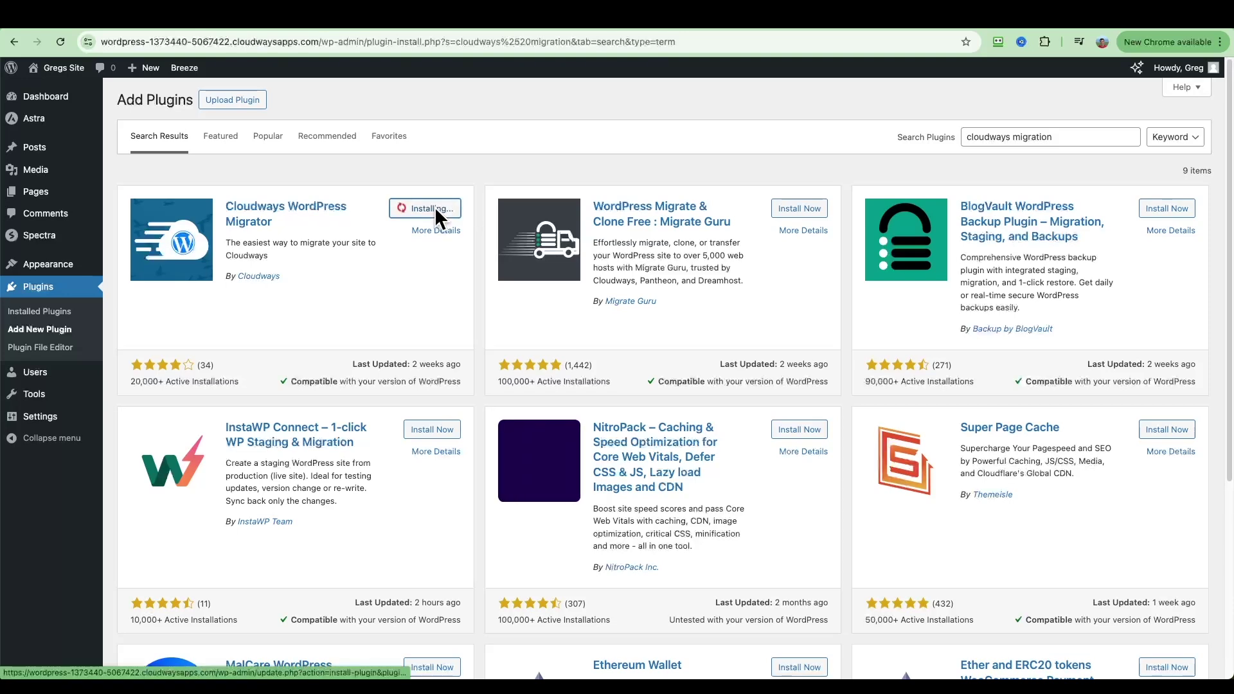
pyautogui.click(435, 209)
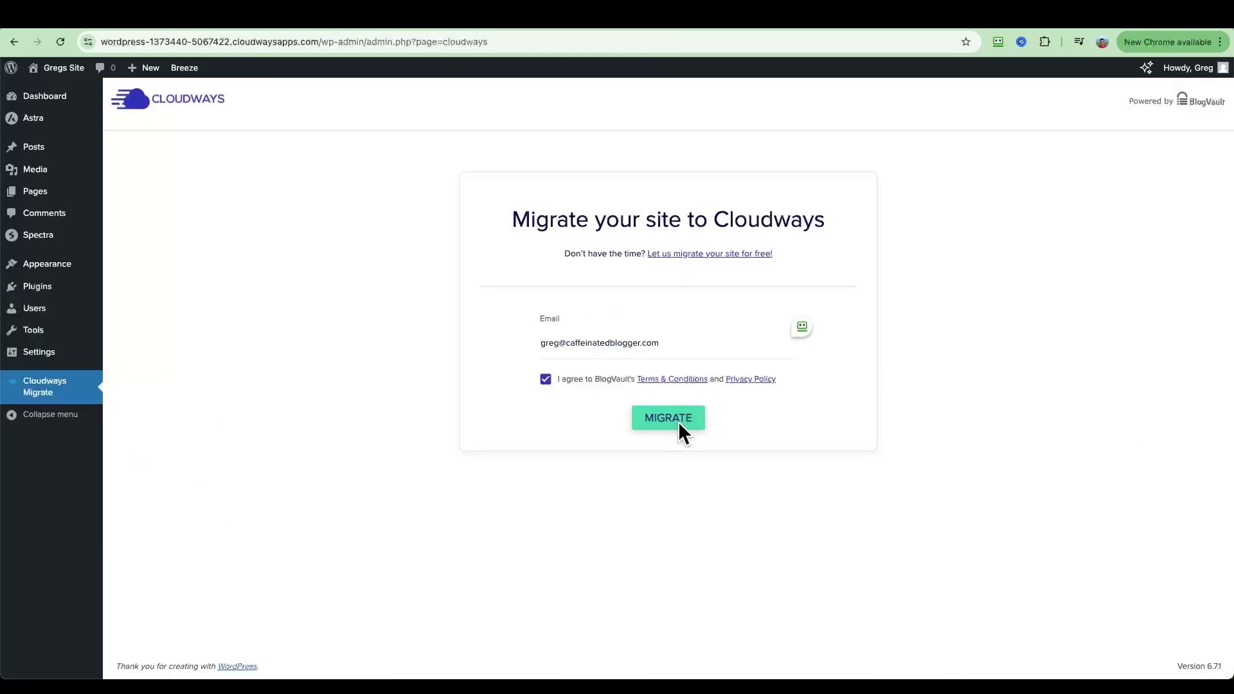
# Proceed to the plugin's Cloudways migration form and review its destination, SFTP, database and source site fields
pyautogui.click(668, 418)
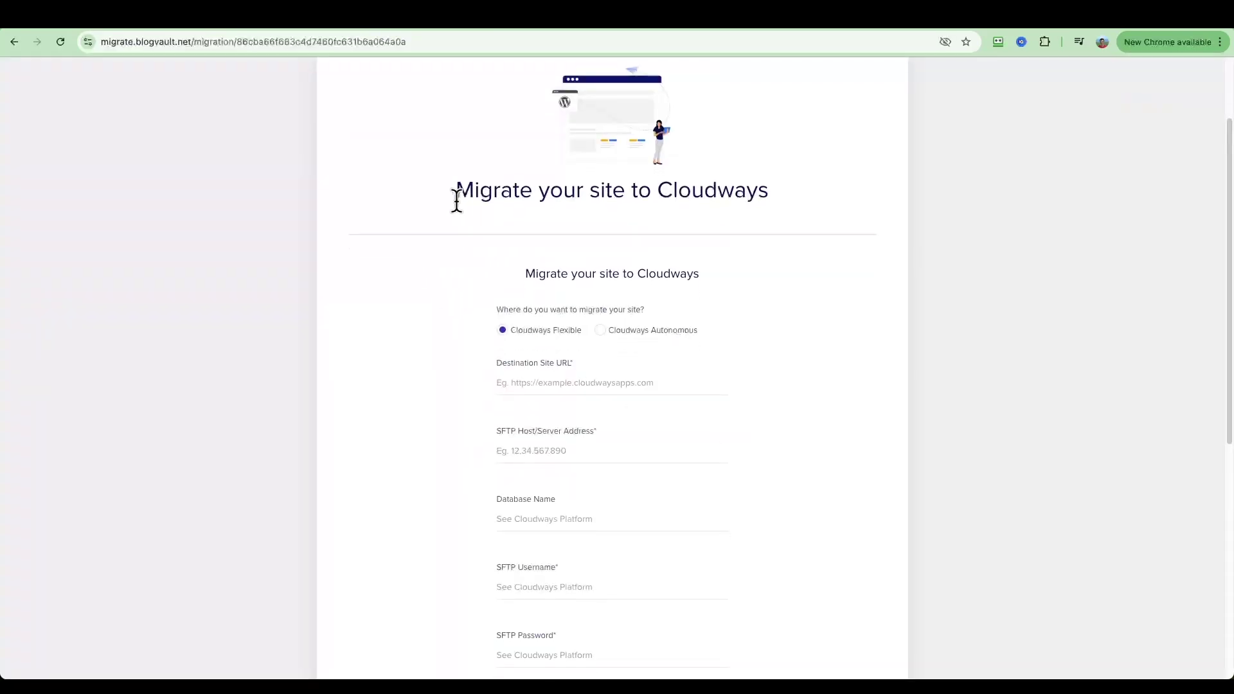
pyautogui.moveTo(505, 196); pyautogui.dragTo(624, 193)
pyautogui.moveTo(464, 264); pyautogui.dragTo(685, 271)
pyautogui.scroll(-2, 426, 275)
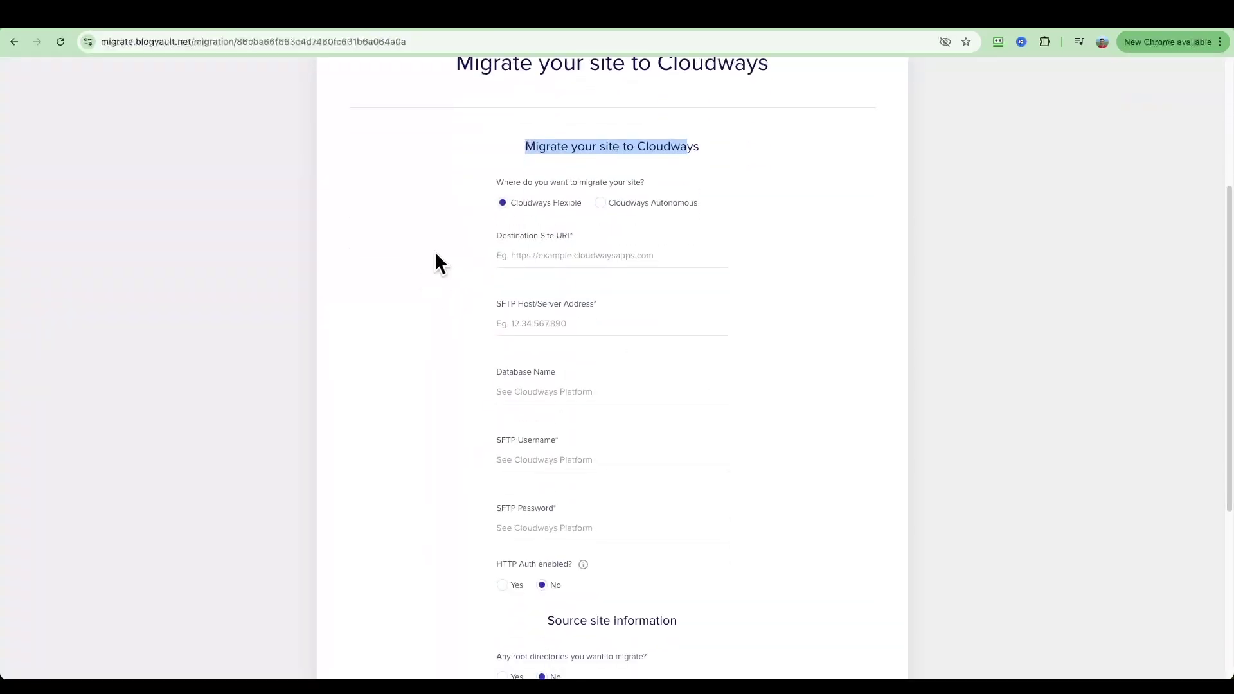
pyautogui.moveTo(729, 150); pyautogui.dragTo(539, 147)
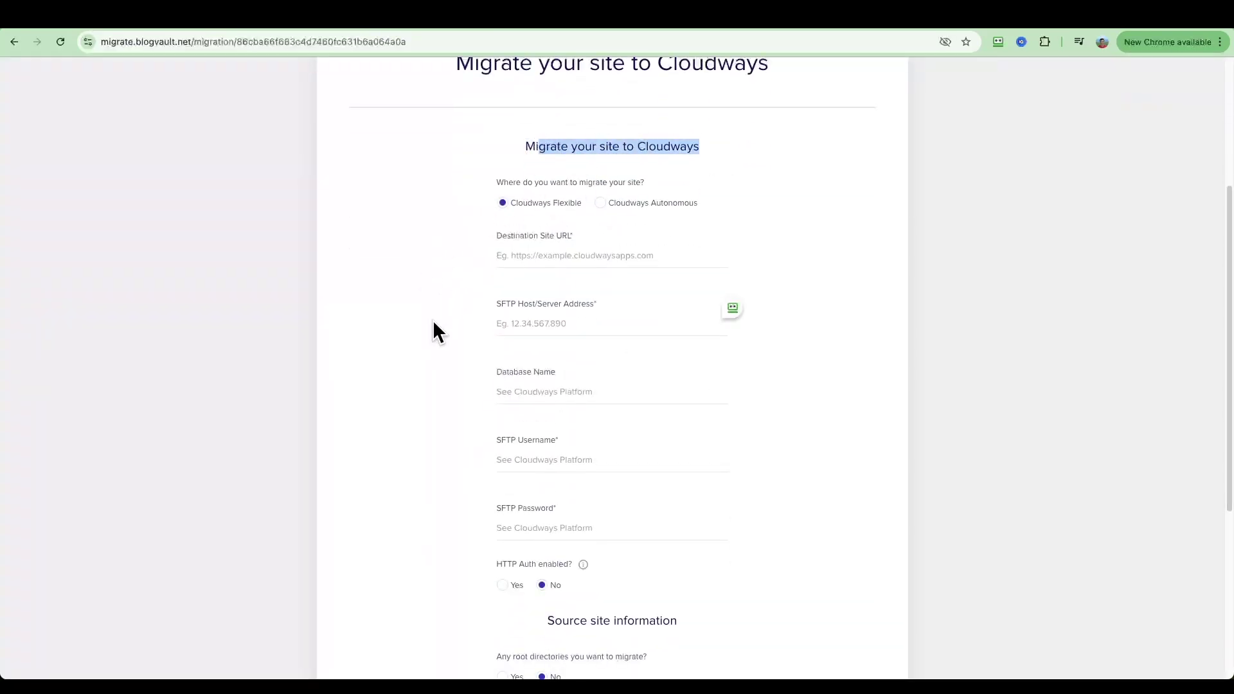
pyautogui.scroll(-5, 435, 331)
pyautogui.scroll(8, 474, 450)
pyautogui.scroll(1, 450, 444)
pyautogui.scroll(-4, 419, 434)
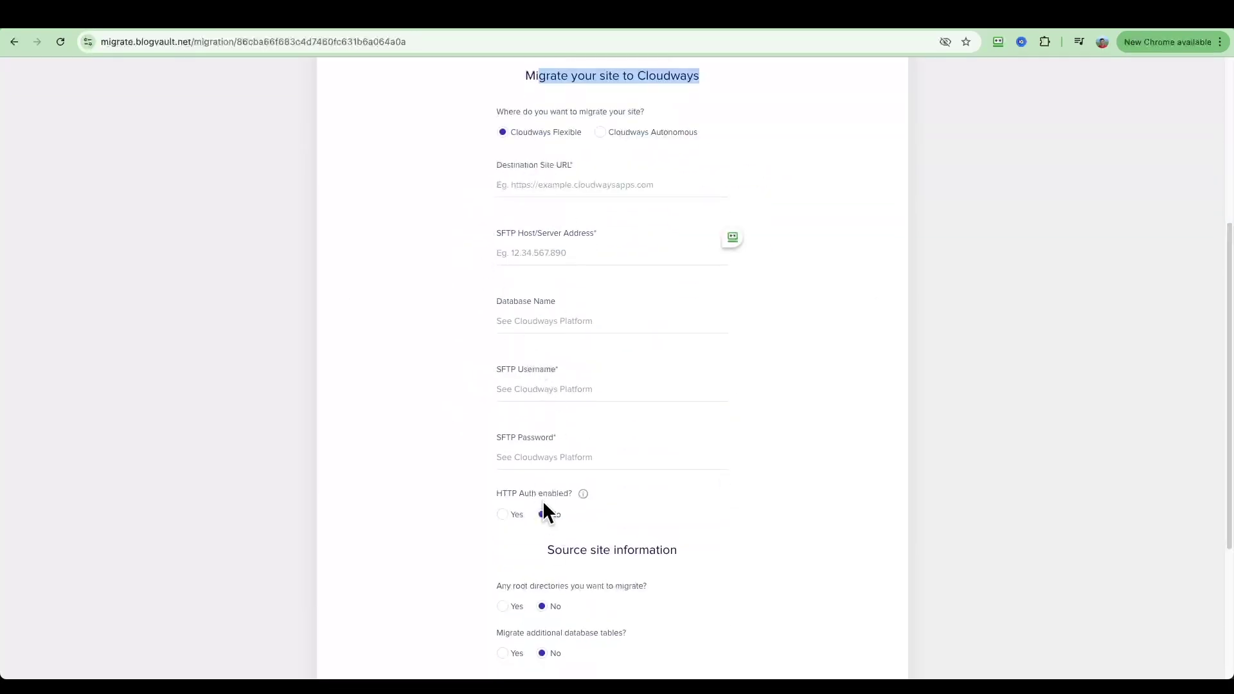
pyautogui.scroll(-4, 455, 340)
pyautogui.scroll(9, 517, 514)
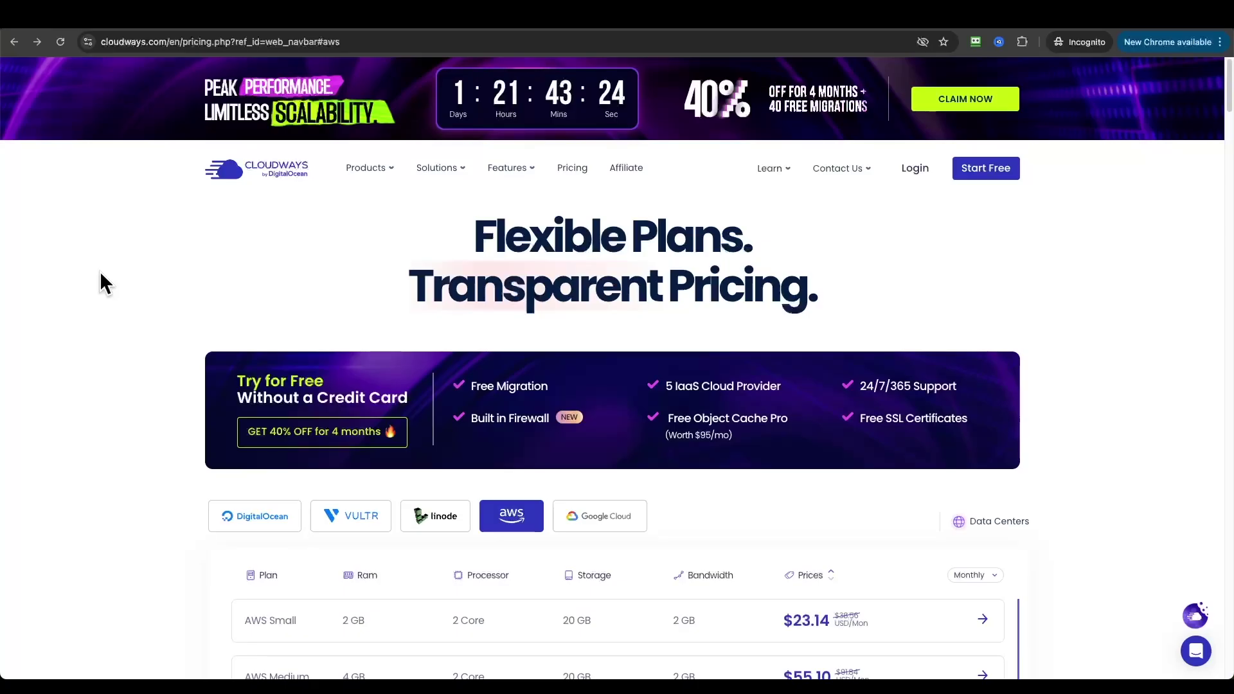
# Check the Free Migration offer on the Cloudways pricing page
pyautogui.scroll(-3, 98, 277)
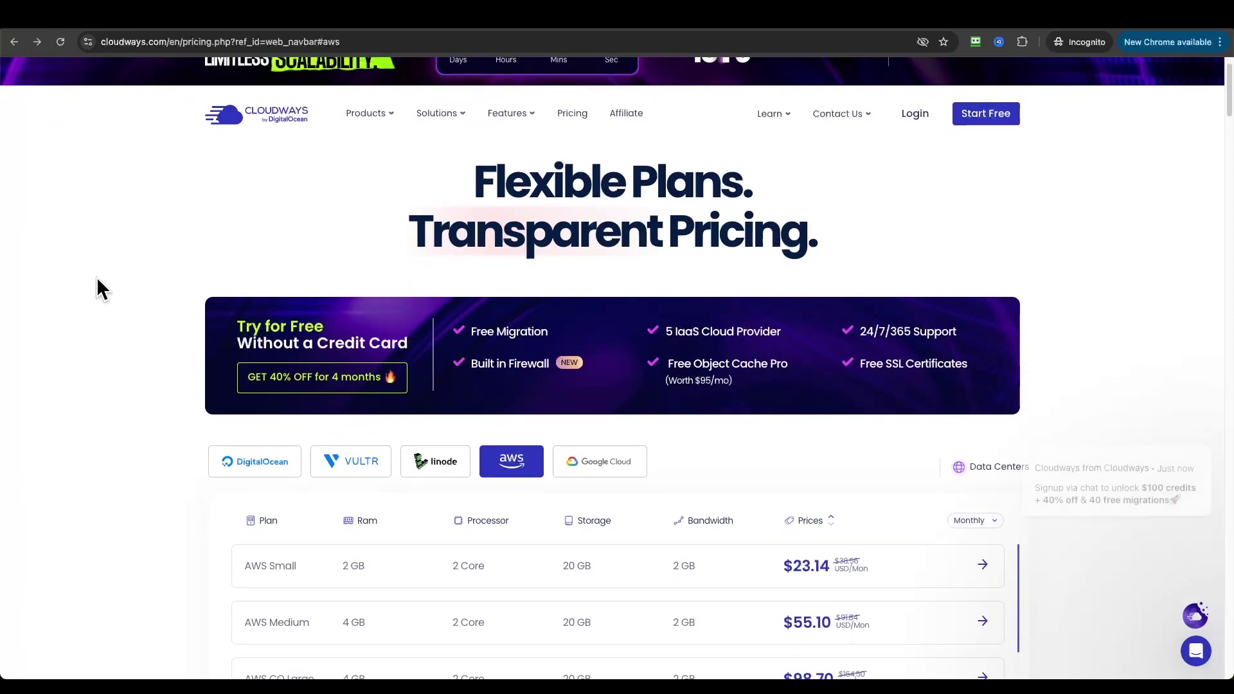
pyautogui.moveTo(469, 176)
pyautogui.mouseDown()
pyautogui.moveTo(558, 180)
pyautogui.moveTo(469, 184)
pyautogui.mouseUp()
pyautogui.click(573, 177)
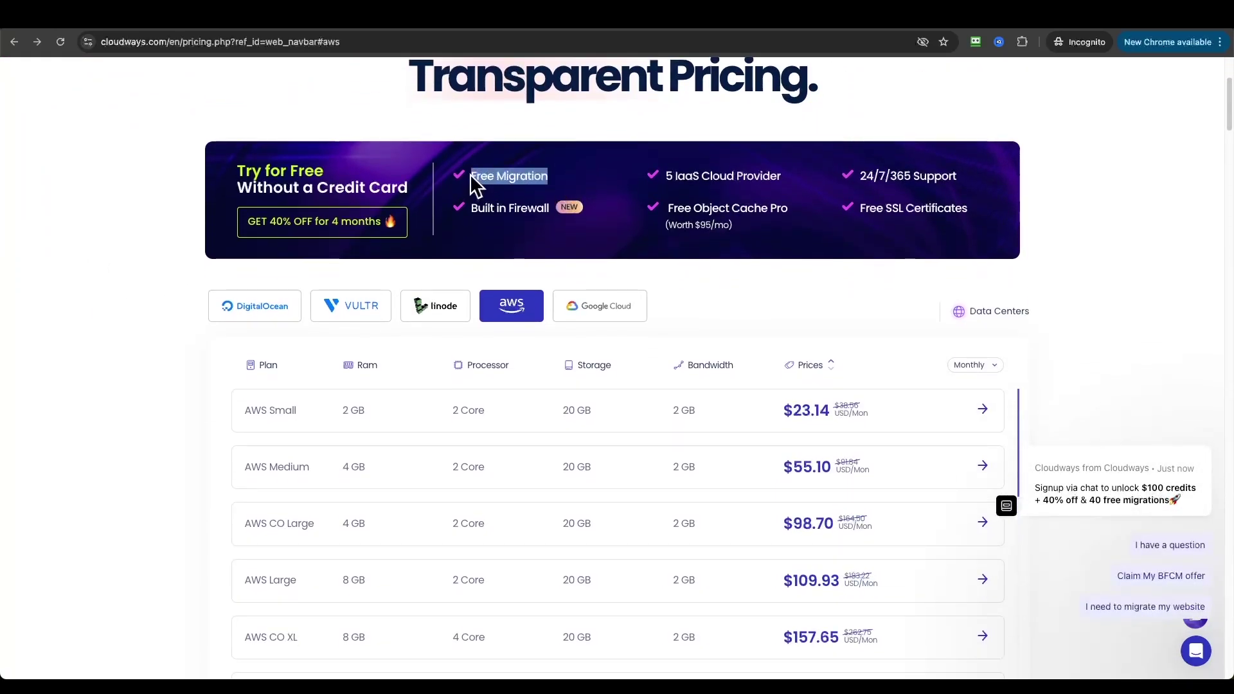
pyautogui.click(477, 183)
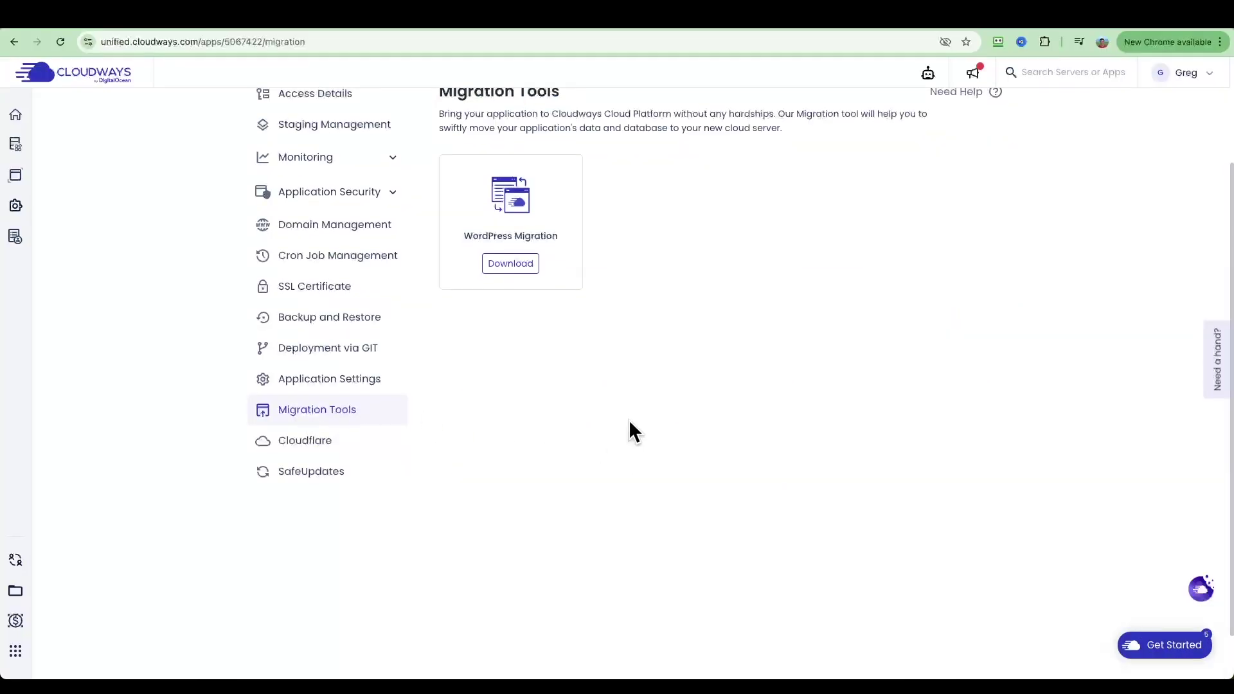
# From the application's Migration Tools page, request Technical Help in the support chat on DNS / Migration / Take website live, with the message "migrate"
pyautogui.scroll(3, 1109, 227)
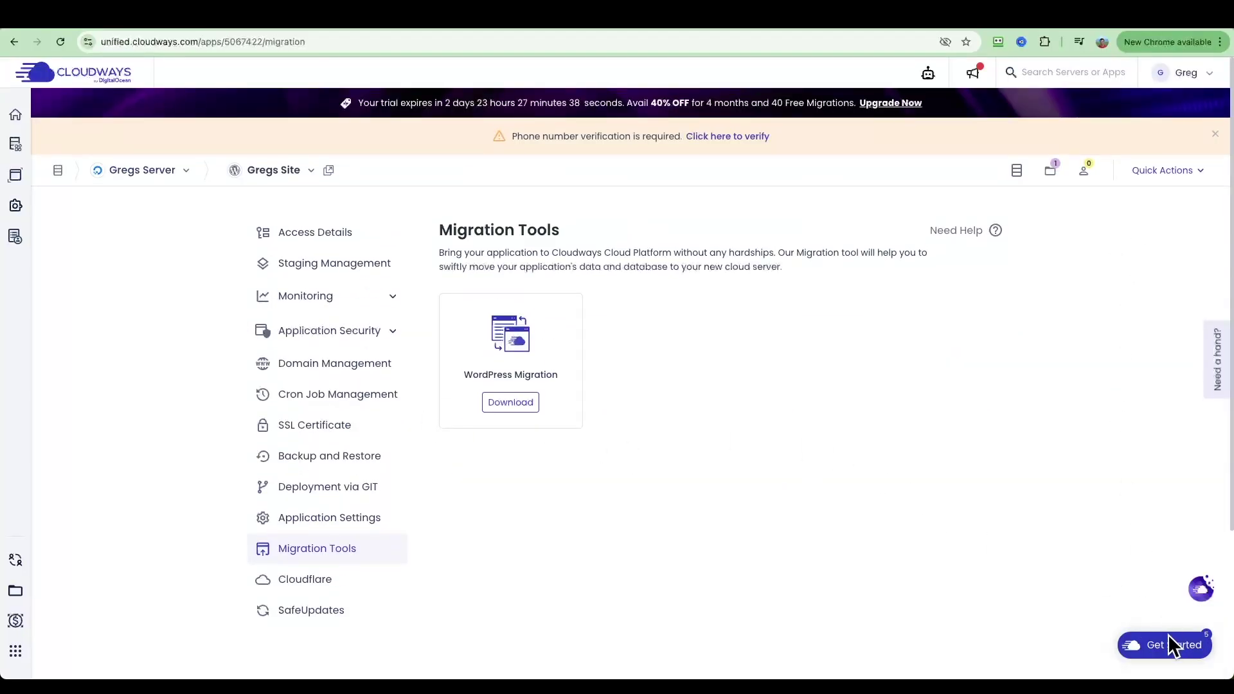
pyautogui.click(1219, 379)
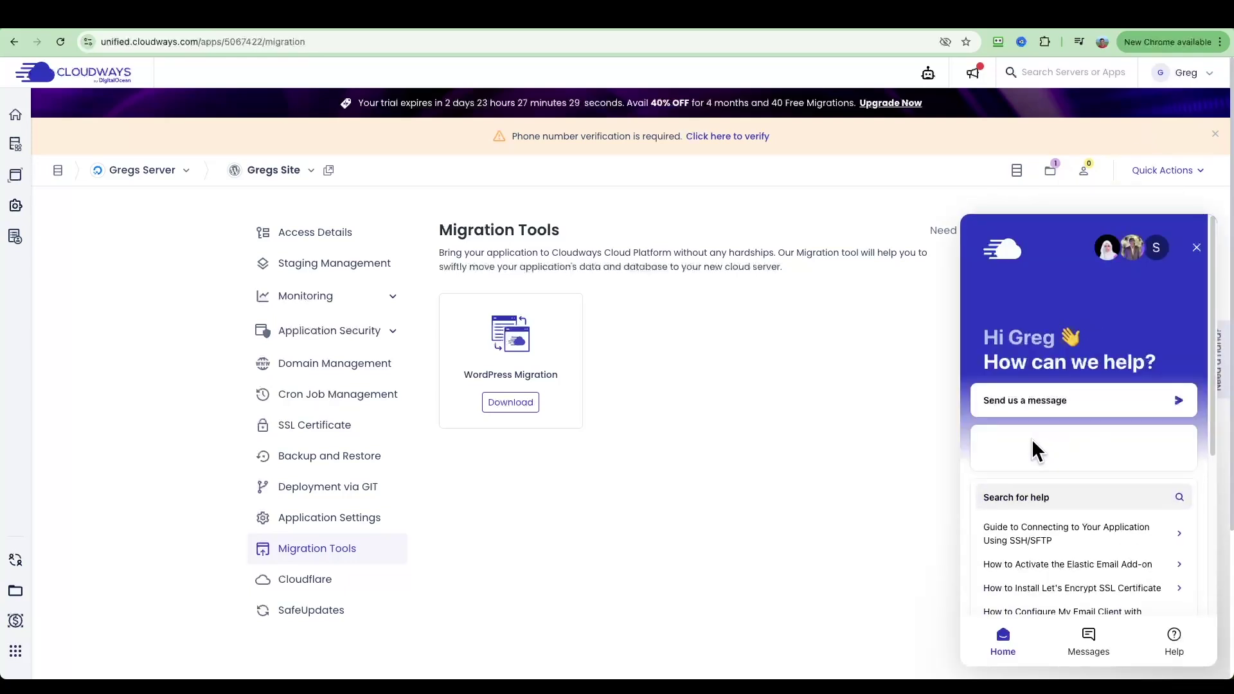
pyautogui.click(1074, 646)
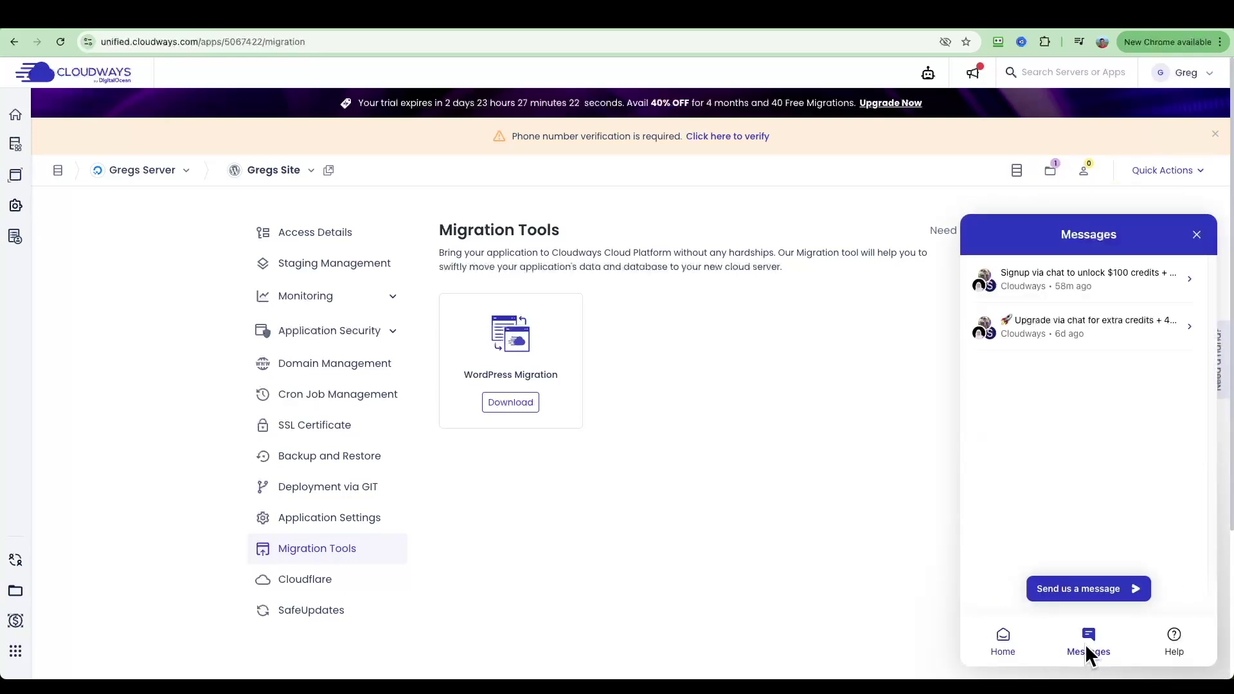
pyautogui.click(1080, 590)
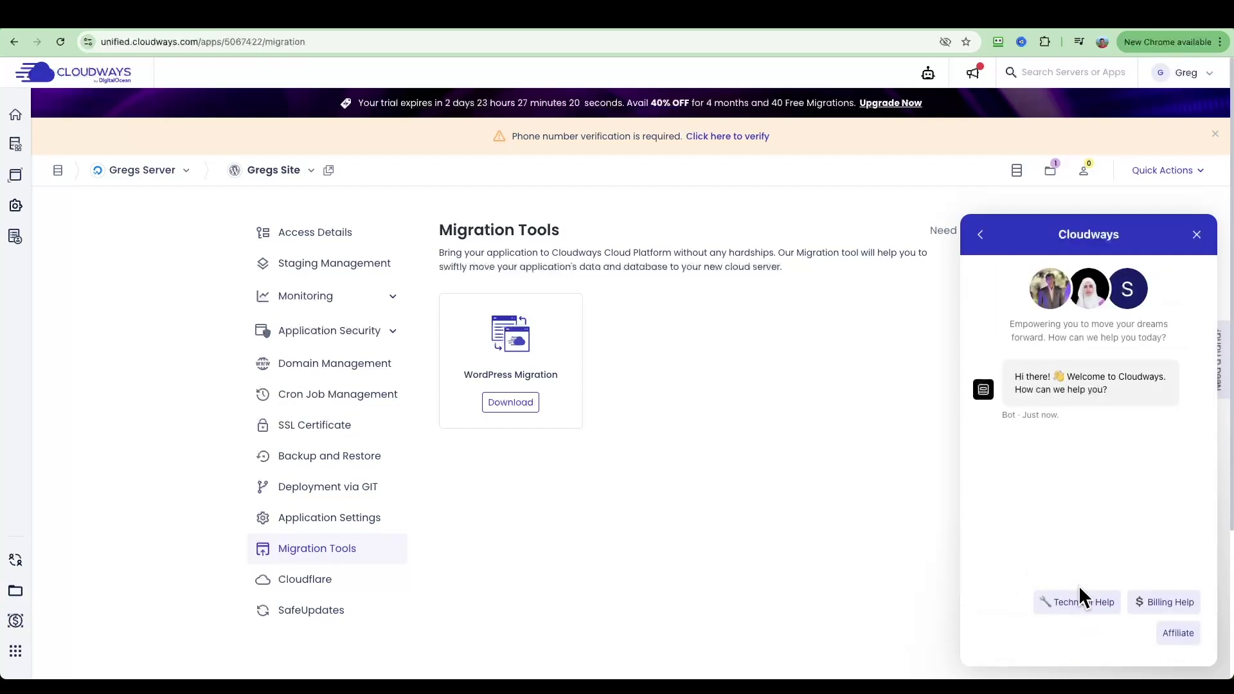
pyautogui.click(1096, 591)
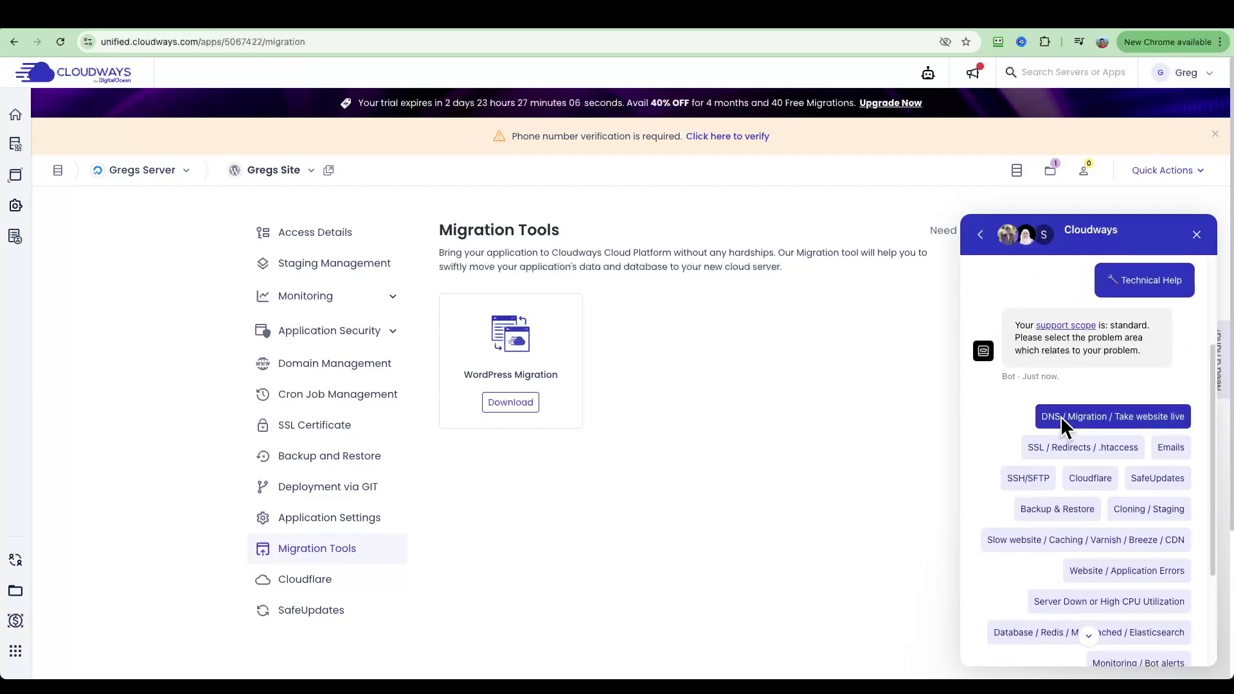
pyautogui.click(1127, 419)
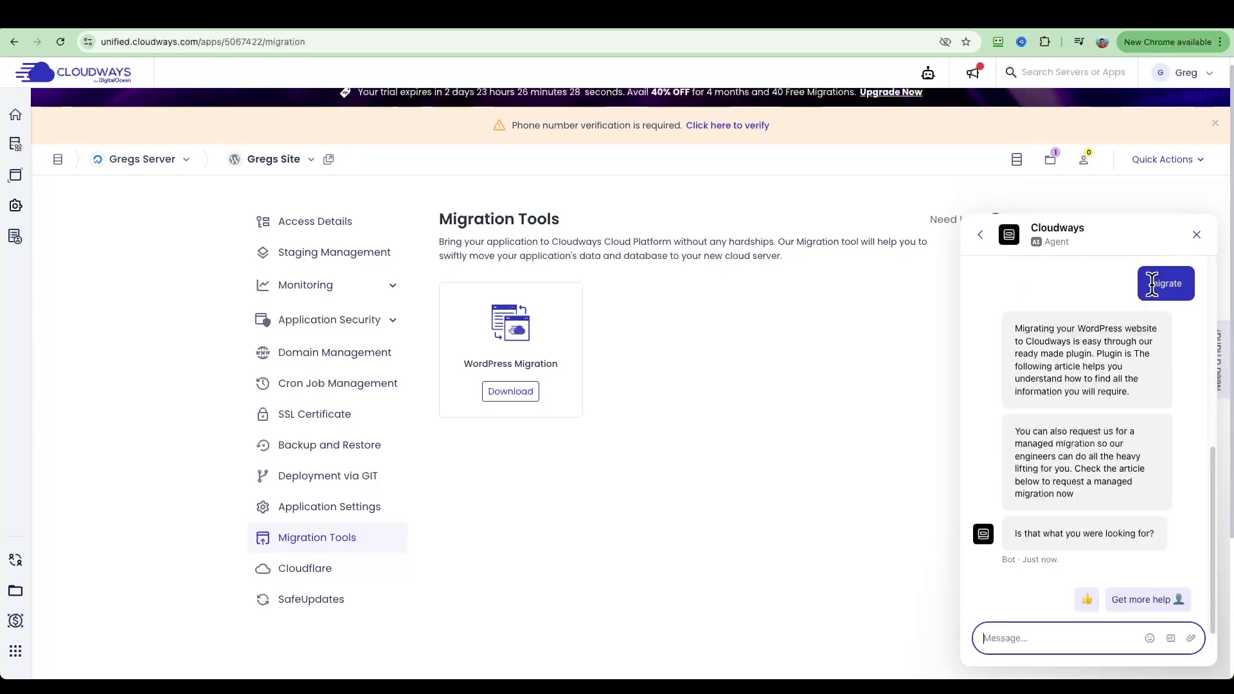
# Read the support chat's replies about the migration plugin and requesting a managed migration
pyautogui.moveTo(1166, 283); pyautogui.dragTo(1142, 305)
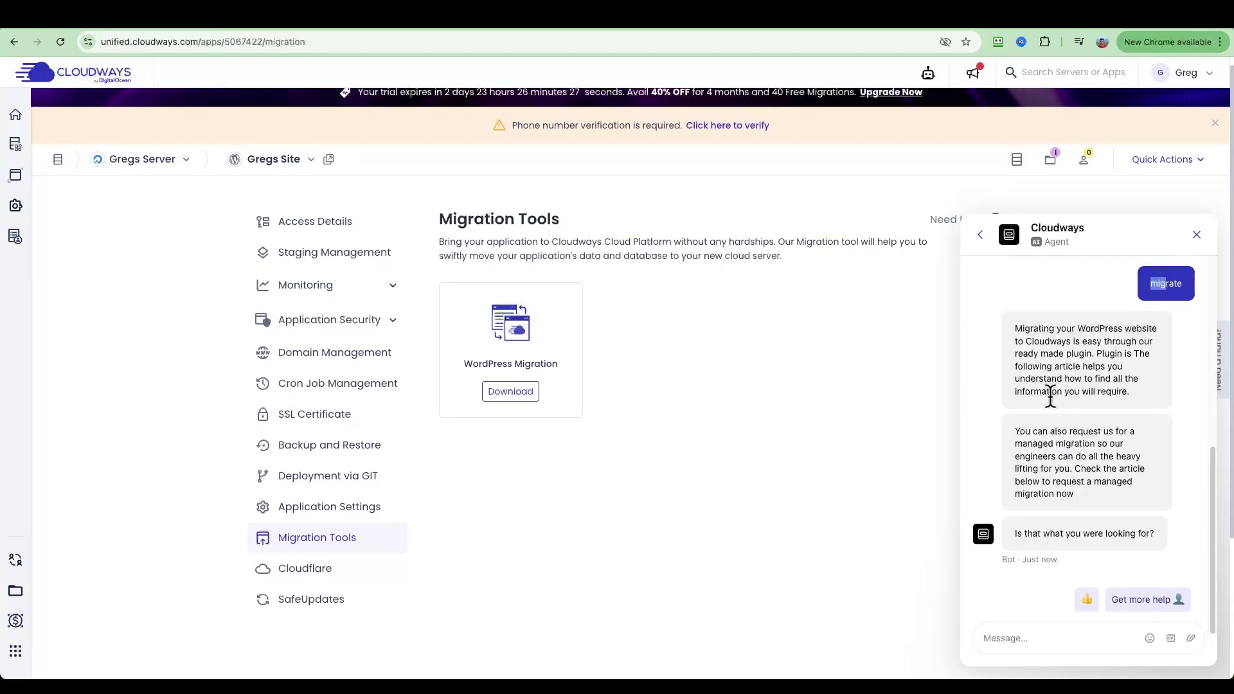
pyautogui.moveTo(1030, 439); pyautogui.dragTo(1005, 432)
pyautogui.click(1063, 484)
pyautogui.moveTo(1077, 466)
pyautogui.mouseDown()
pyautogui.moveTo(1088, 499)
pyautogui.moveTo(1077, 464)
pyautogui.mouseUp()
pyautogui.click(1088, 500)
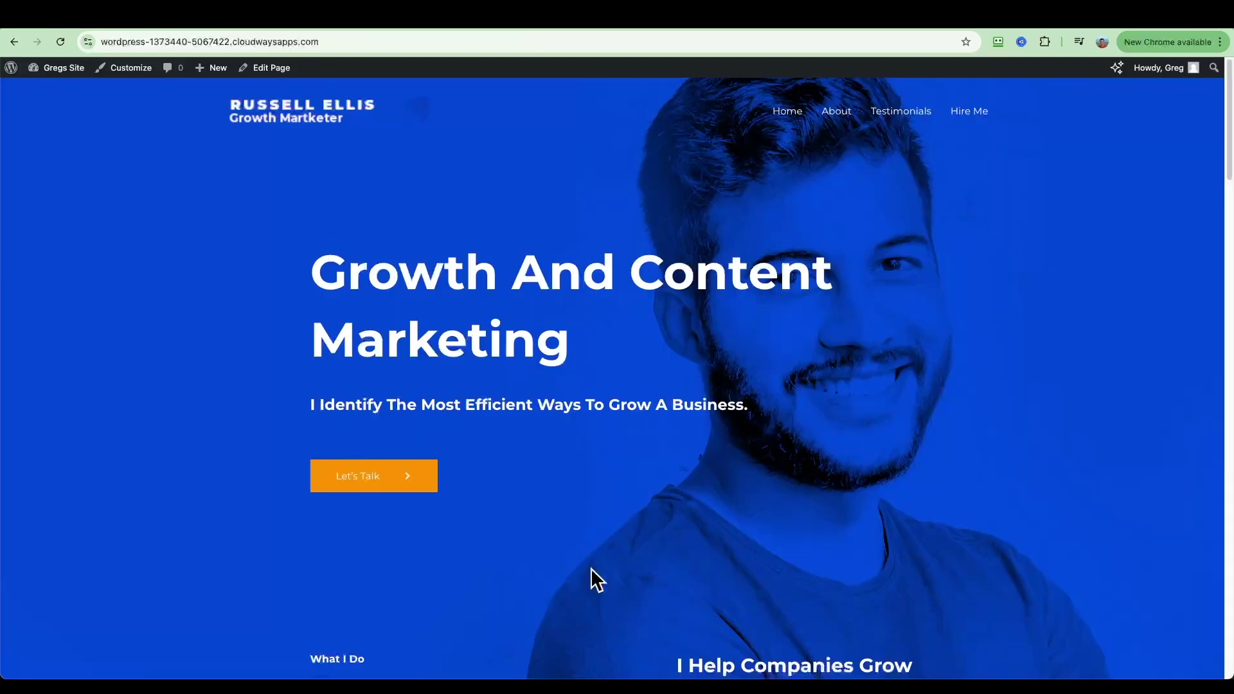
# Switch to the live WordPress site to look over its homepage and temporary cloudwaysapps.com address
pyautogui.scroll(-8, 495, 482)
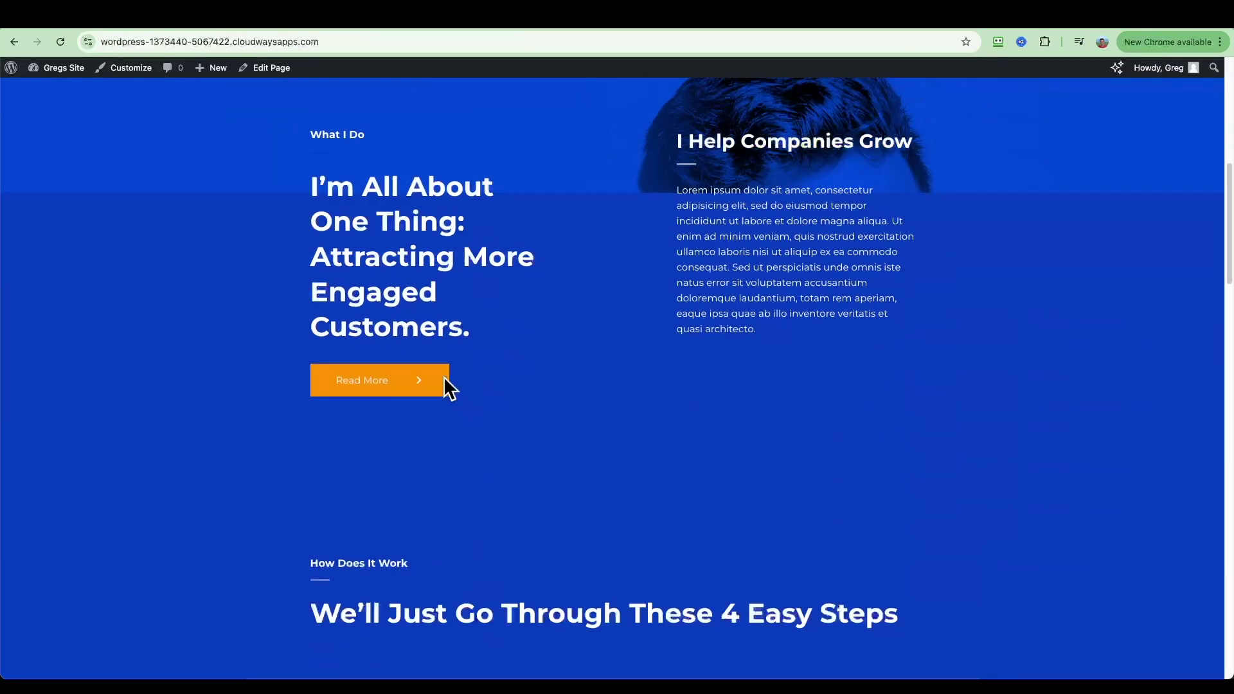
pyautogui.click(344, 45)
pyautogui.click(370, 42)
pyautogui.moveTo(408, 43); pyautogui.dragTo(125, 42)
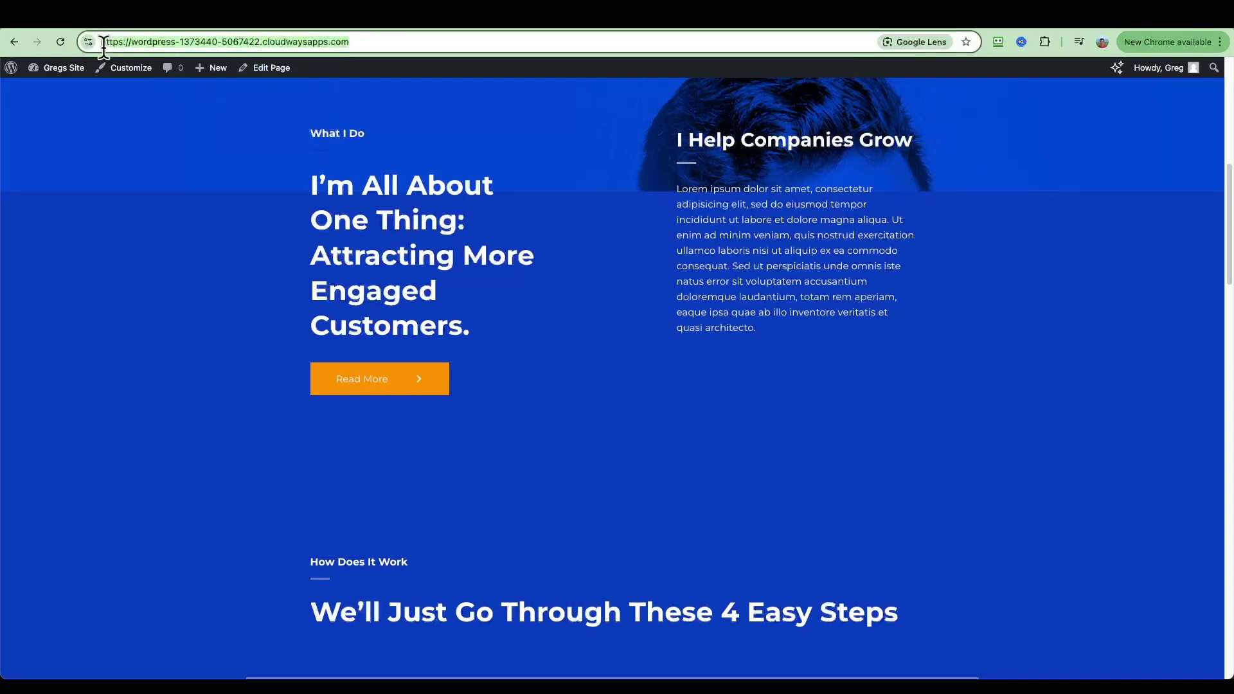
pyautogui.click(360, 42)
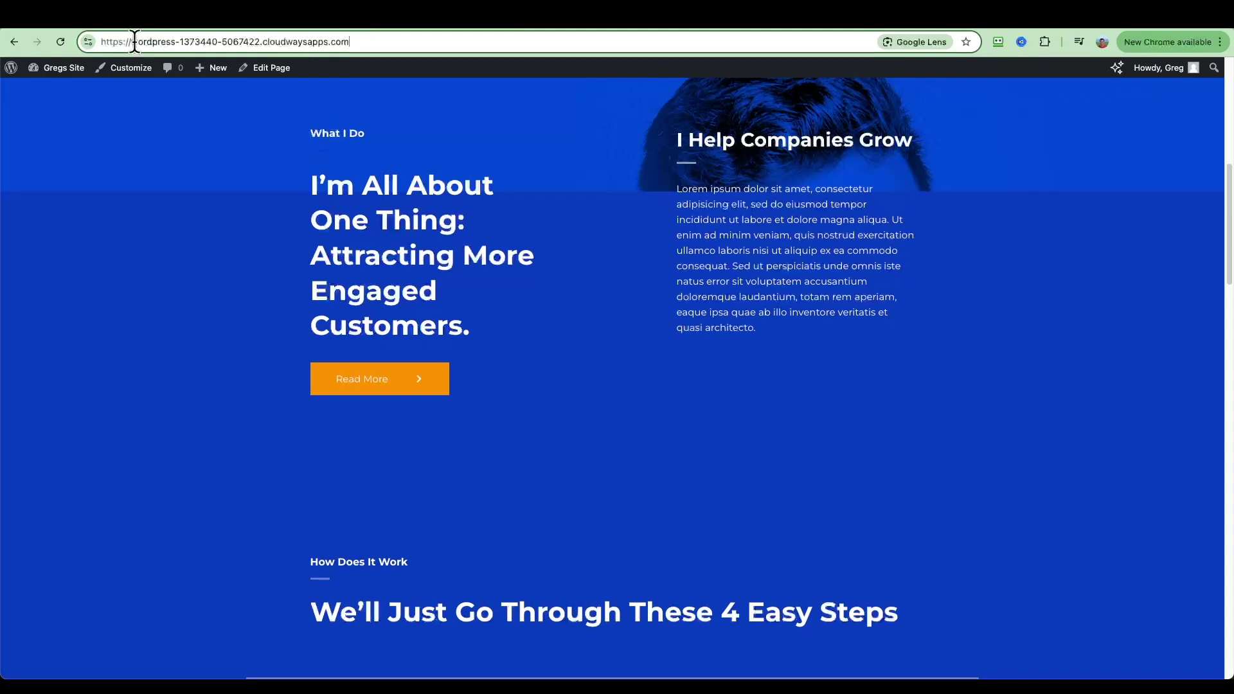
# Check the site's temporary address and switch to Shopify's list of best domain registrars to look at Namecheap
pyautogui.tripleClick(375, 43)
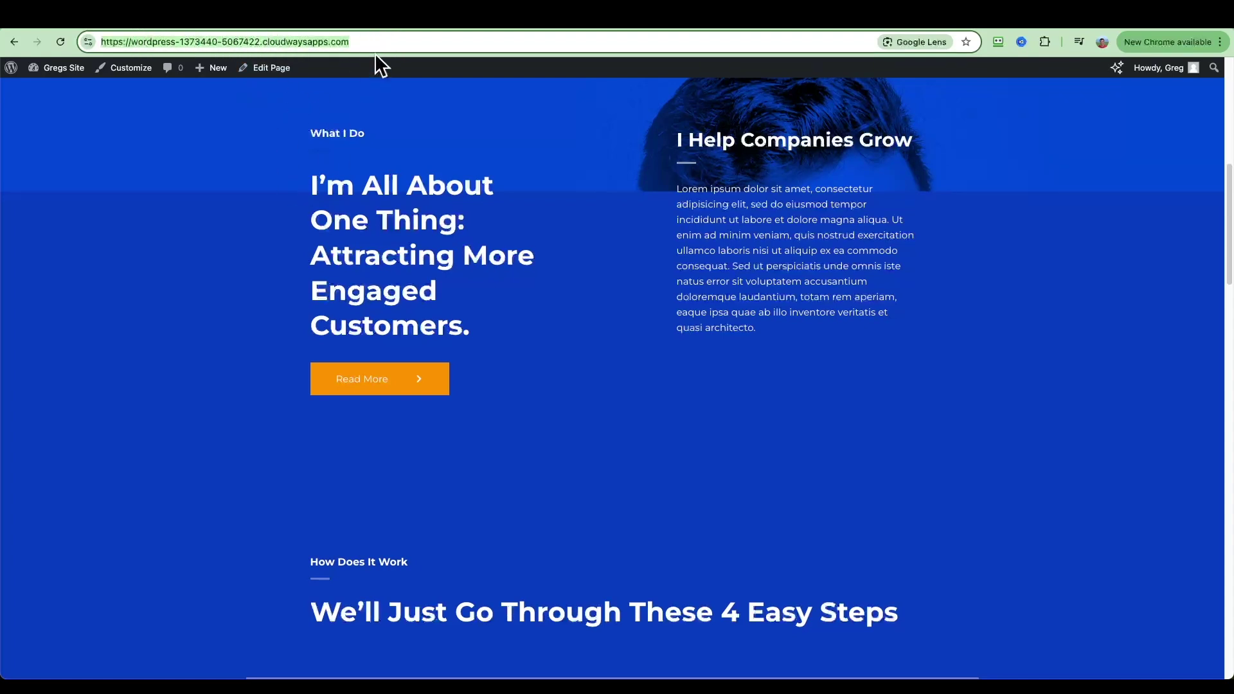
pyautogui.hotkey('ctrl', 'Tab')
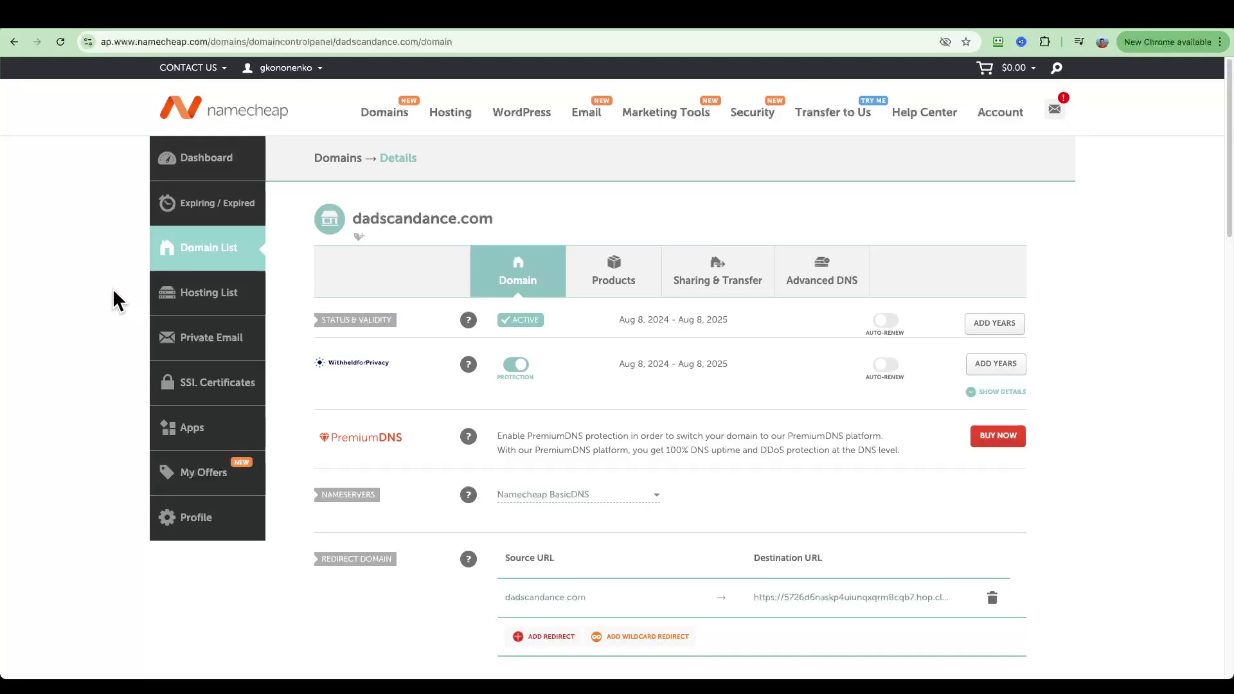
pyautogui.hotkey('ctrl', 'Tab')
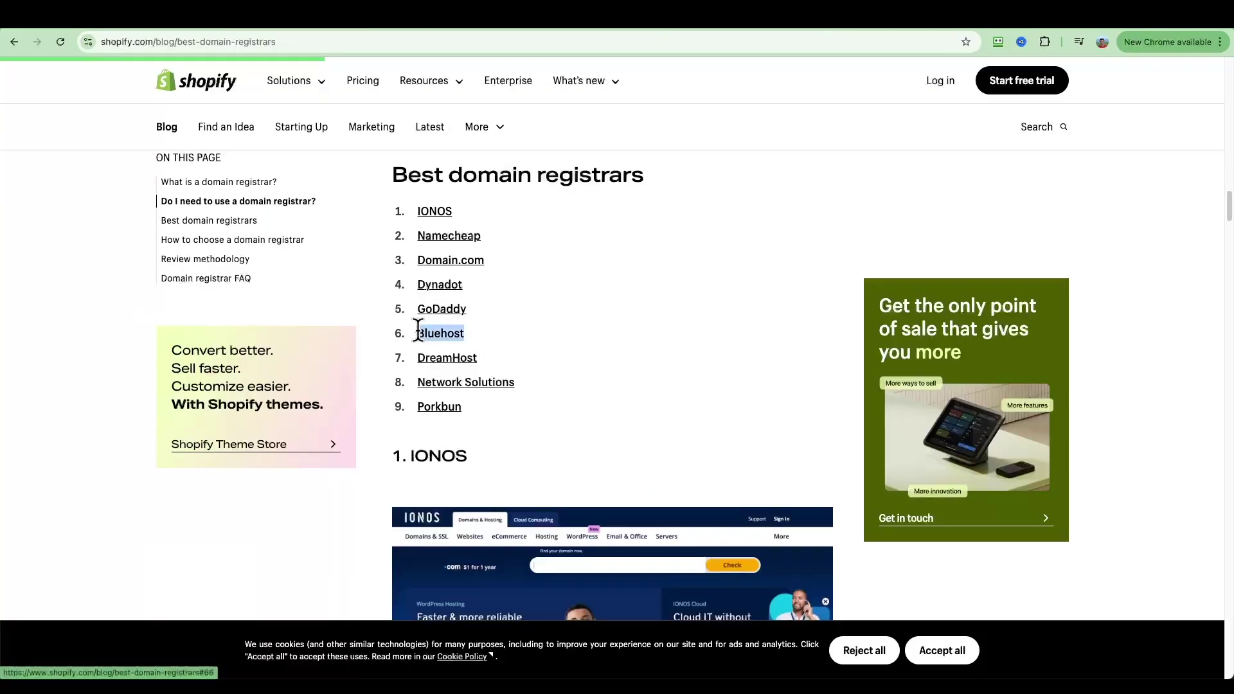
pyautogui.moveTo(481, 236); pyautogui.dragTo(425, 236)
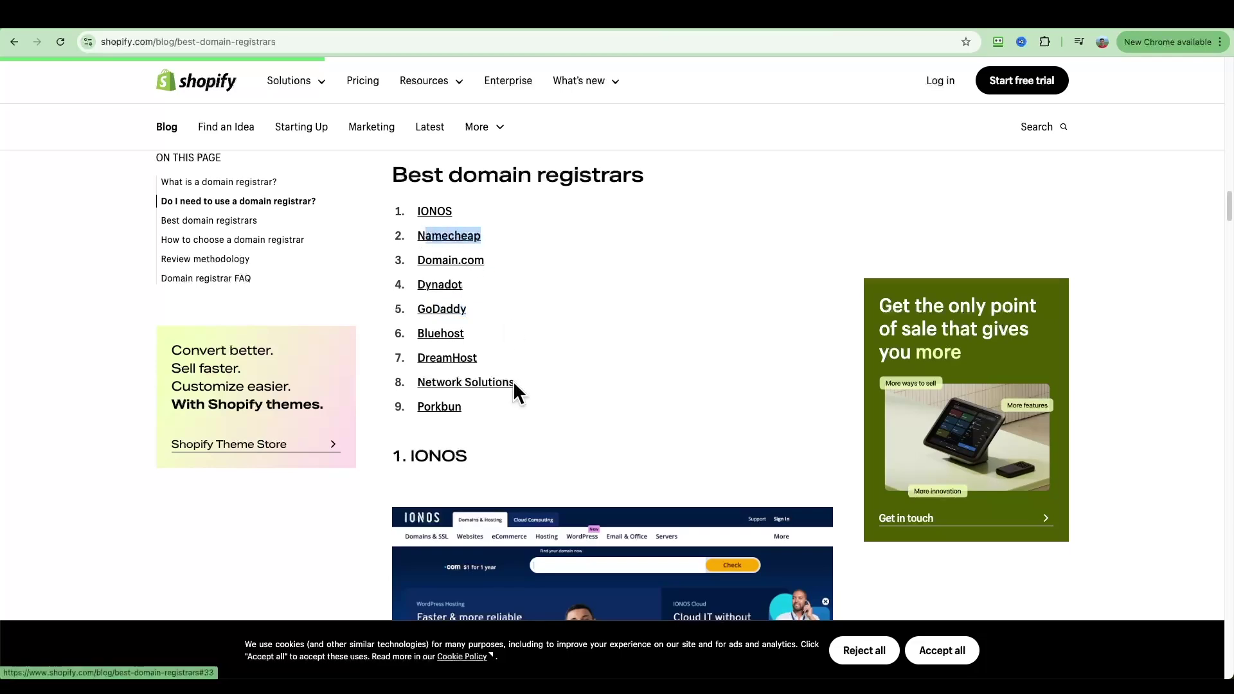
# Return to the Namecheap domain details page and look over the settings for dadscandance.com
pyautogui.hotkey('ctrl', 'shift', 'Tab')
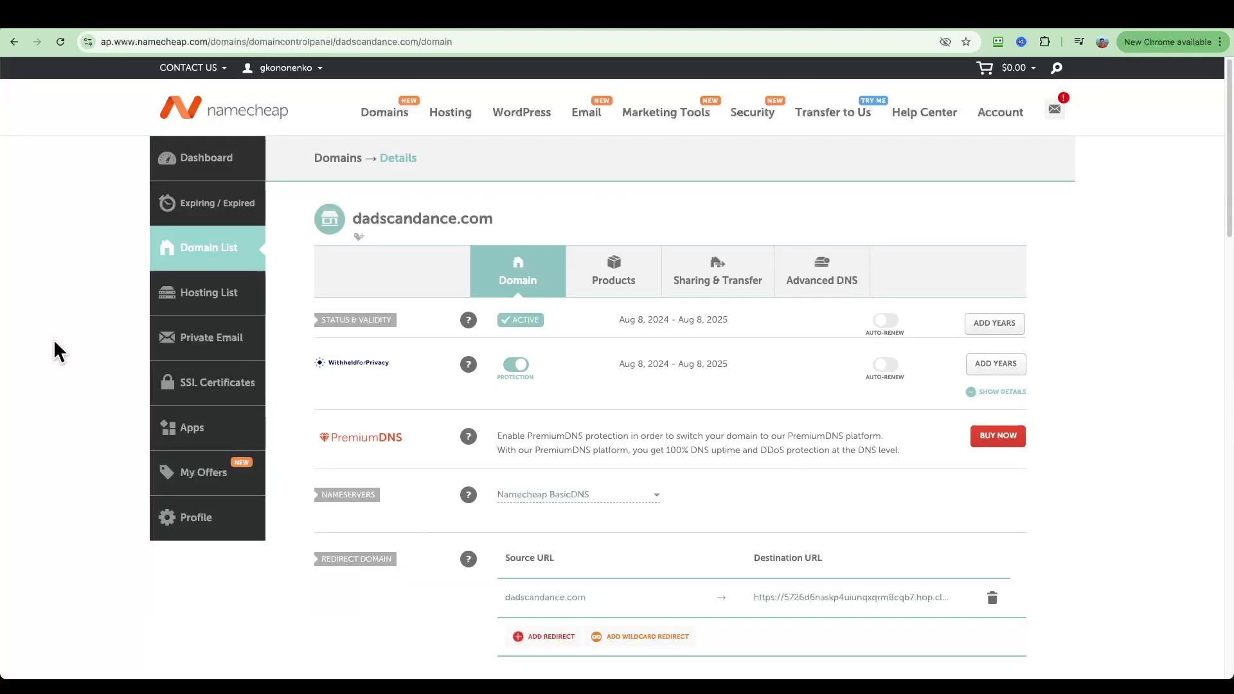
pyautogui.scroll(-1, 64, 335)
pyautogui.scroll(-1, 66, 339)
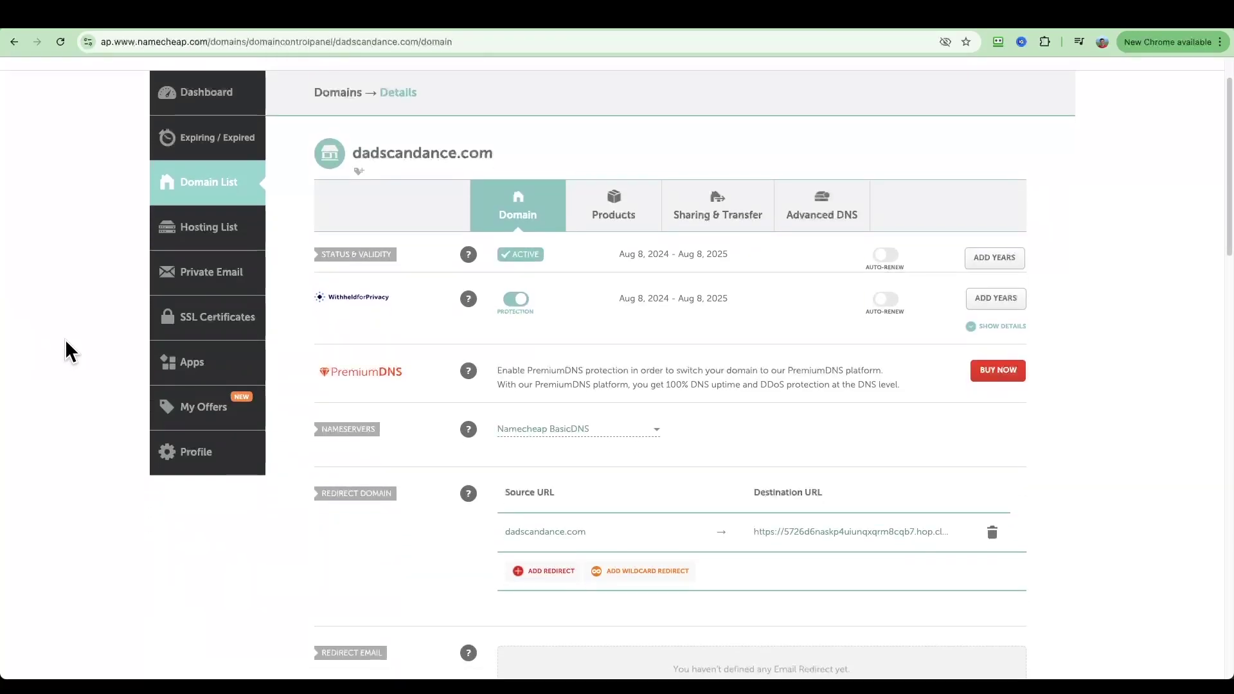
pyautogui.moveTo(500, 152); pyautogui.dragTo(388, 158)
# In the incognito Namecheap window, search for the domain dadscandj.com to check its availability
pyautogui.press('super+grave')
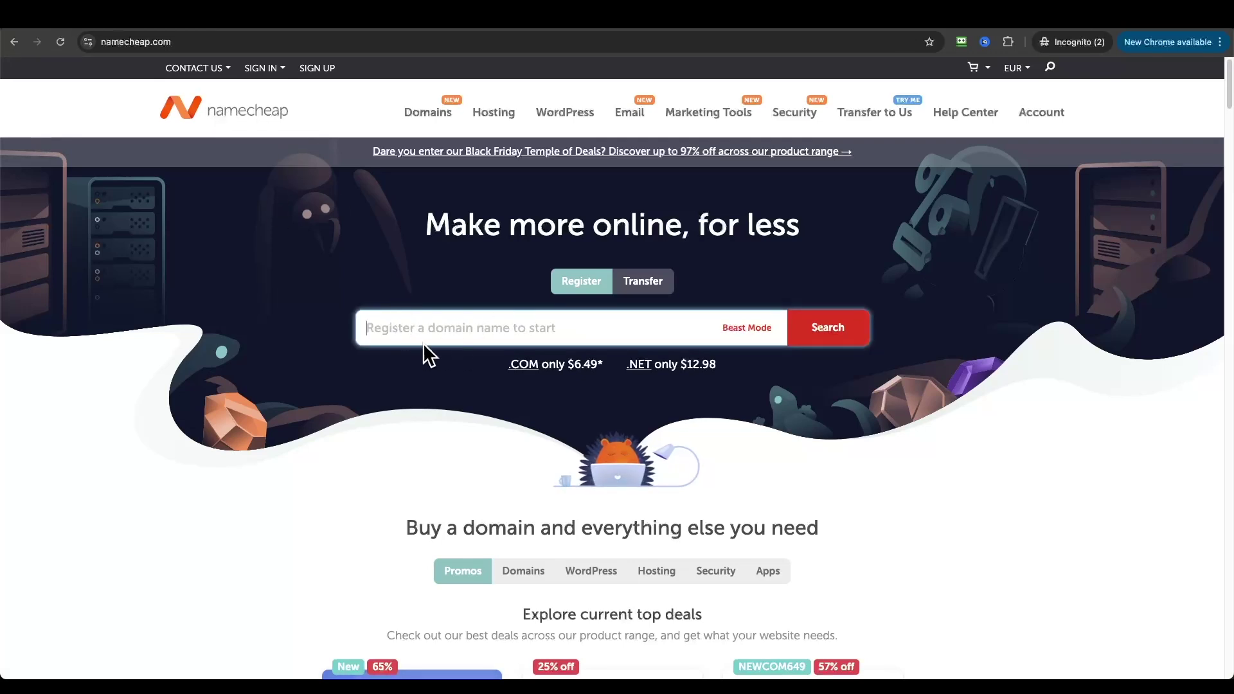
pyautogui.write('dadscandj.com')
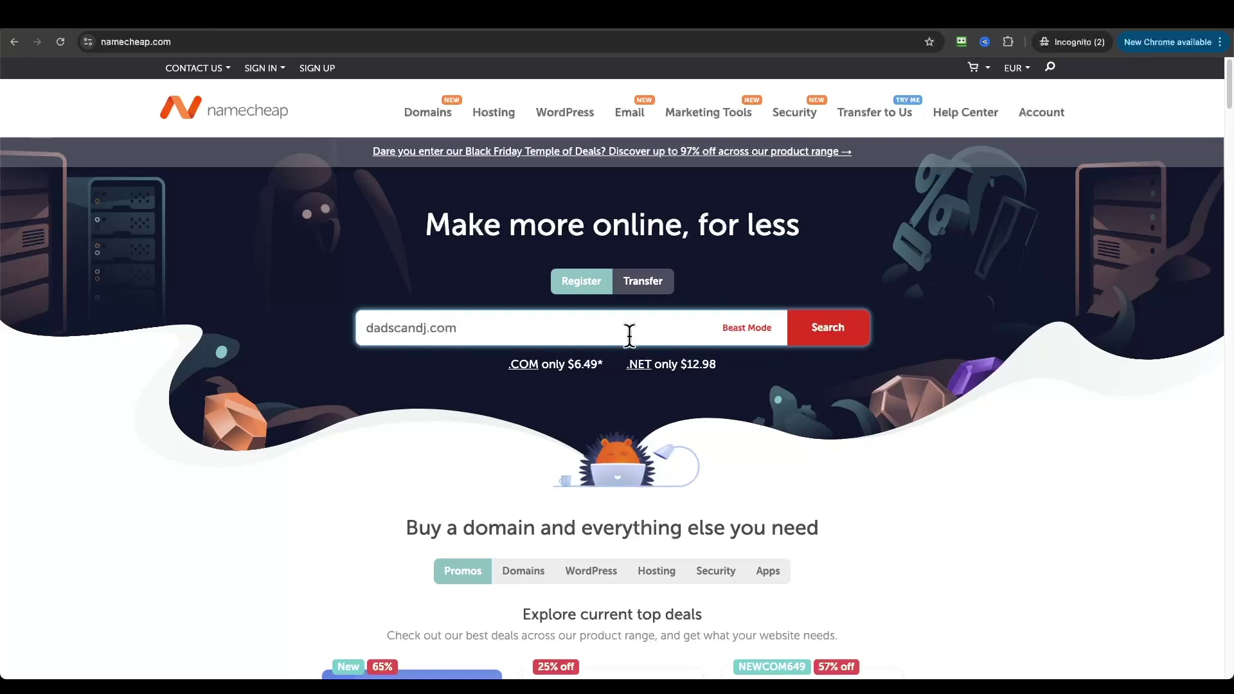
pyautogui.click(823, 340)
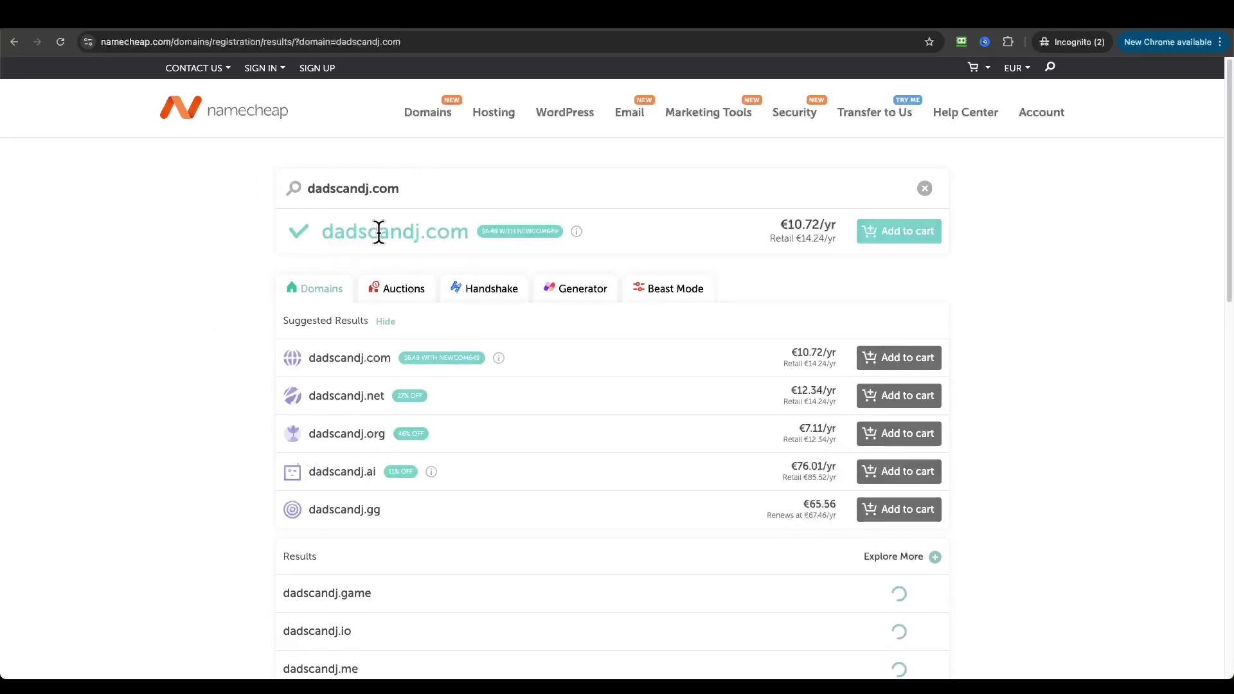
pyautogui.moveTo(450, 233); pyautogui.dragTo(358, 244)
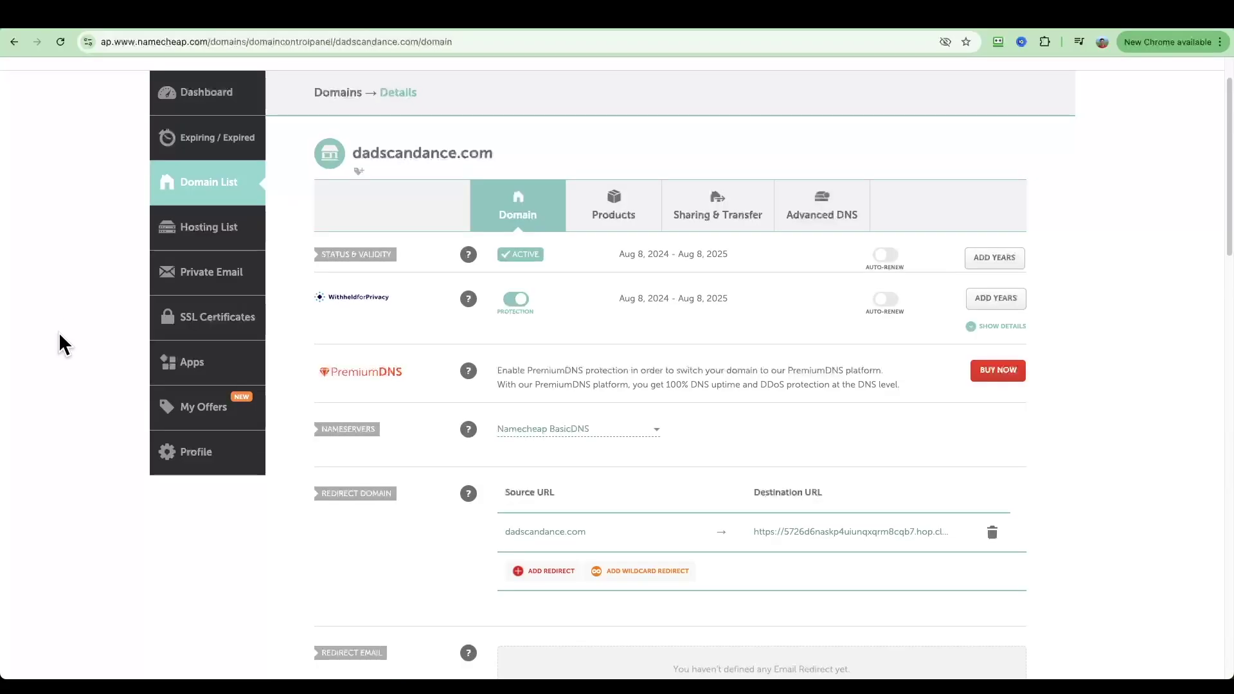
# Copy the domain name dadscandance.com from its Namecheap details page
pyautogui.scroll(1, 64, 343)
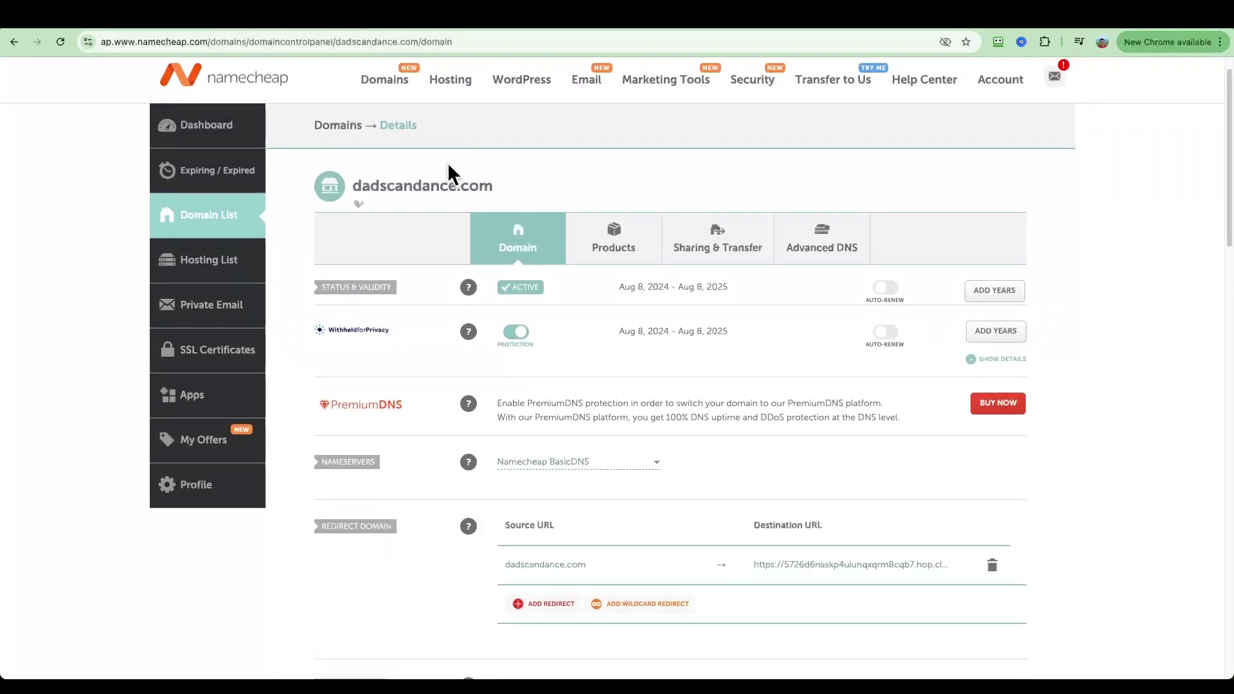
pyautogui.moveTo(536, 187); pyautogui.dragTo(348, 190)
pyautogui.hotkey('ctrl', 'c')
pyautogui.click(666, 185)
pyautogui.scroll(-1, 1086, 376)
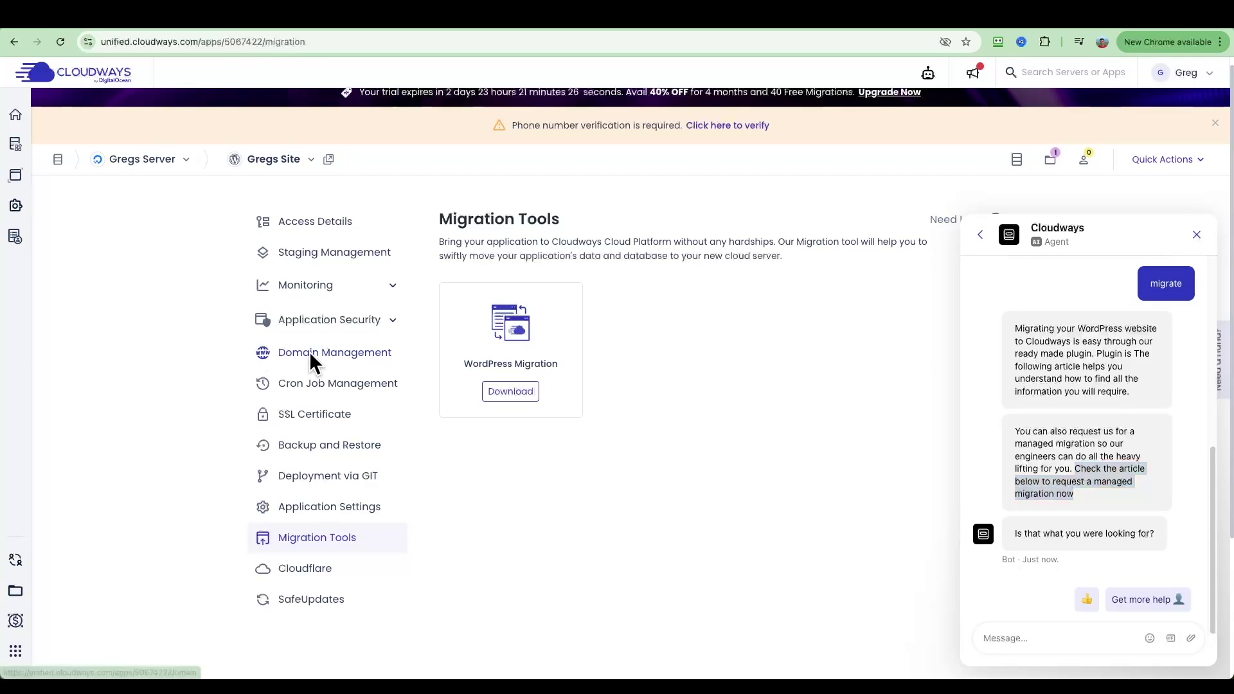
# In Cloudways, add dadscandance.com to Gregs Site under Domain Management without the wildcard option and save the change
pyautogui.click(315, 361)
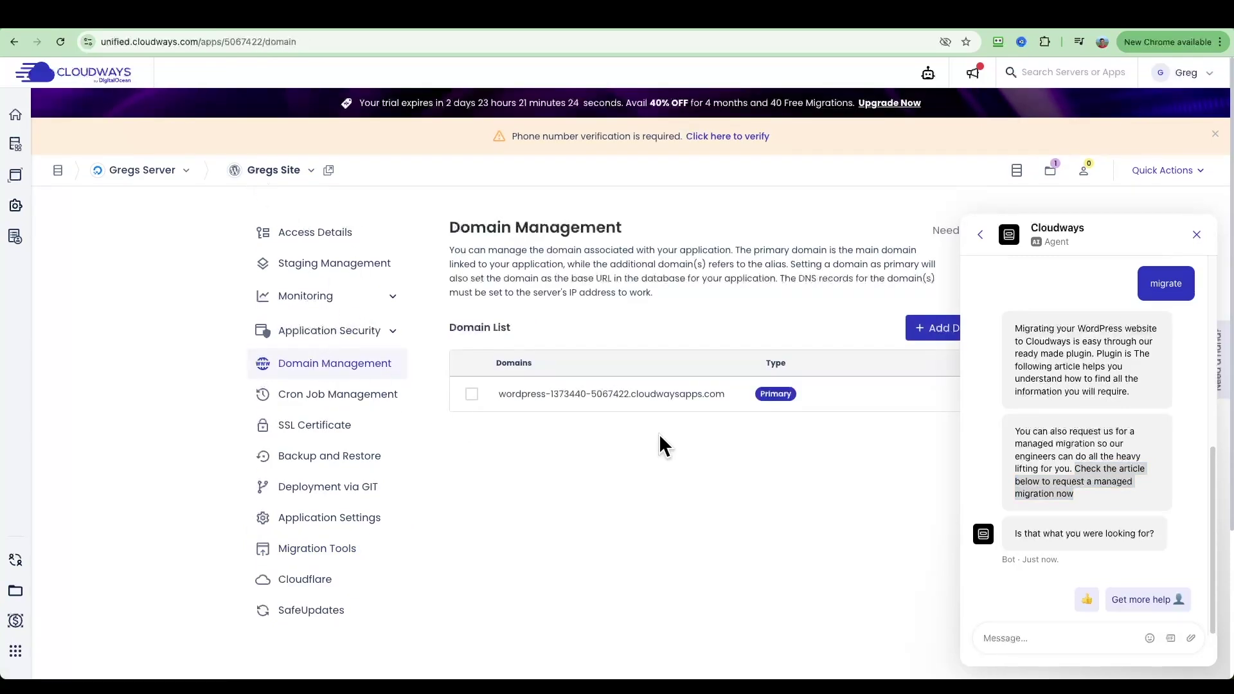
pyautogui.click(1197, 235)
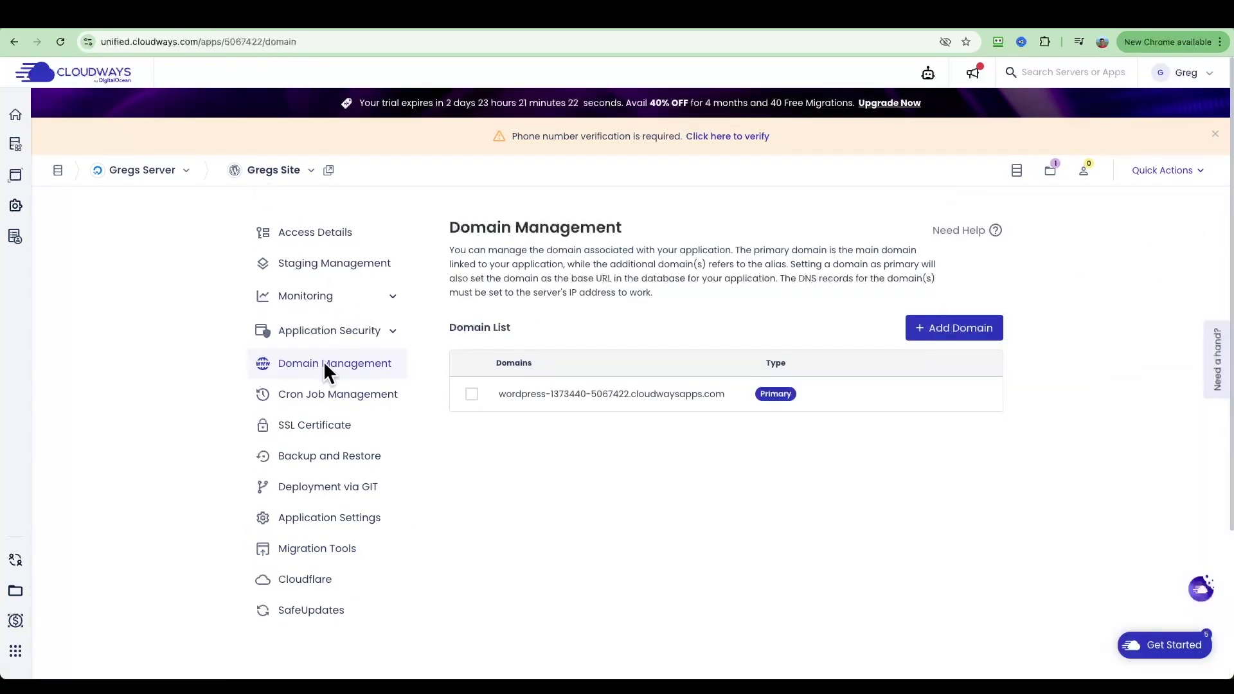
pyautogui.click(944, 333)
pyautogui.click(587, 317)
pyautogui.hotkey('ctrl', 'v')
pyautogui.moveTo(433, 321); pyautogui.dragTo(518, 320)
pyautogui.click(542, 322)
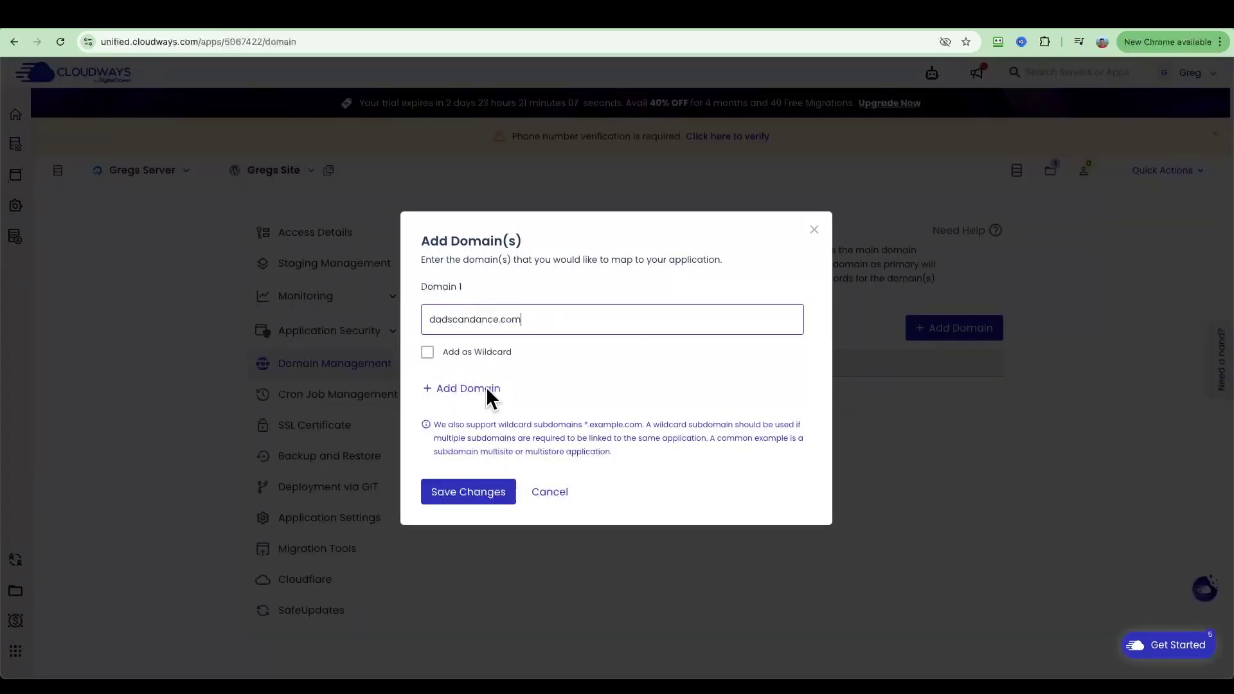
pyautogui.click(468, 491)
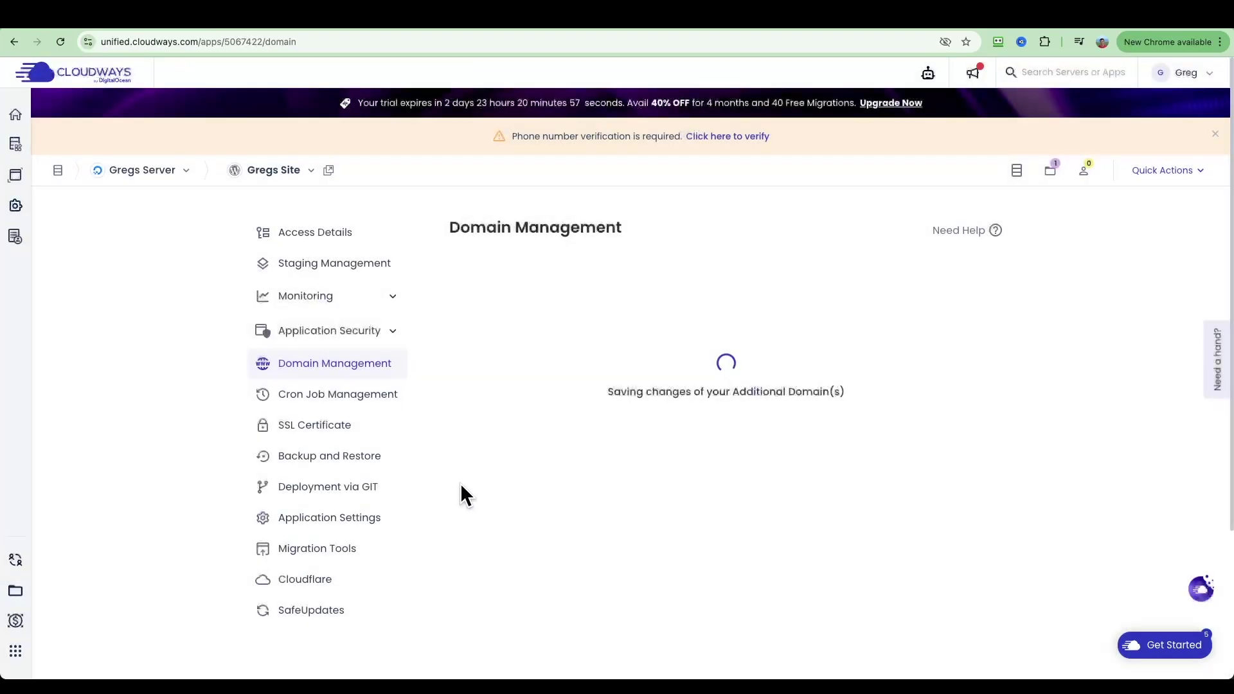
# Open the Master Credentials of Gregs Server and copy its public IP
pyautogui.click(152, 172)
pyautogui.click(149, 196)
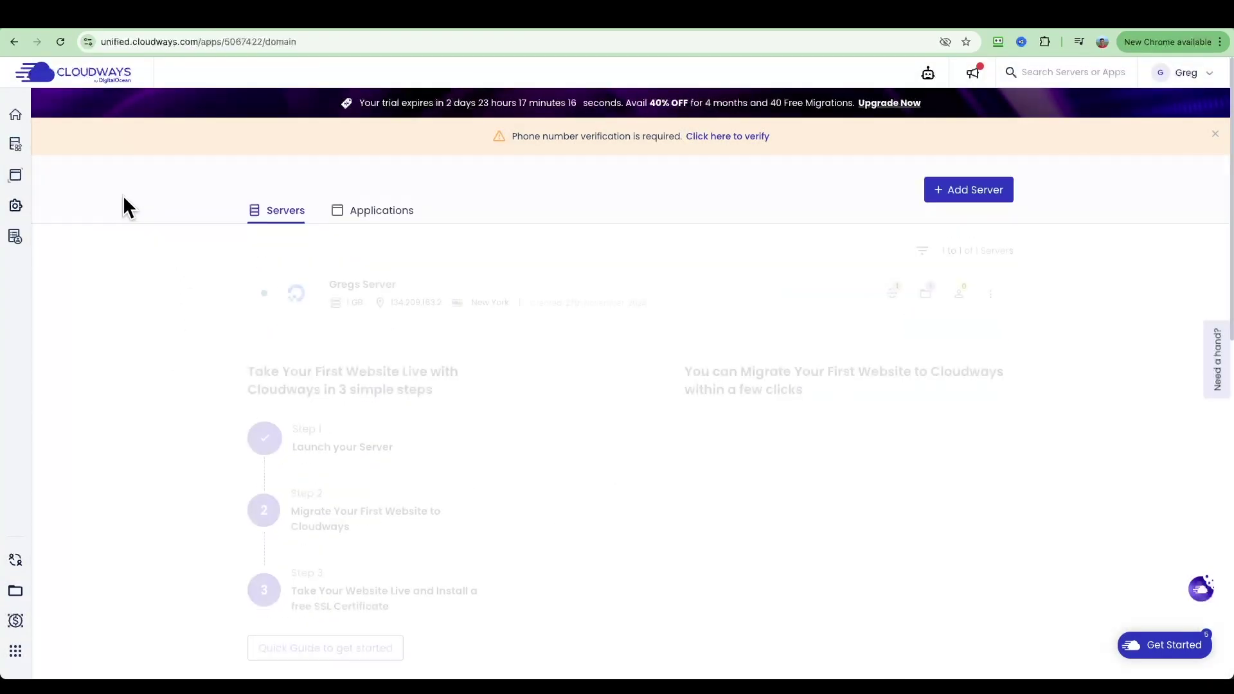
pyautogui.click(368, 292)
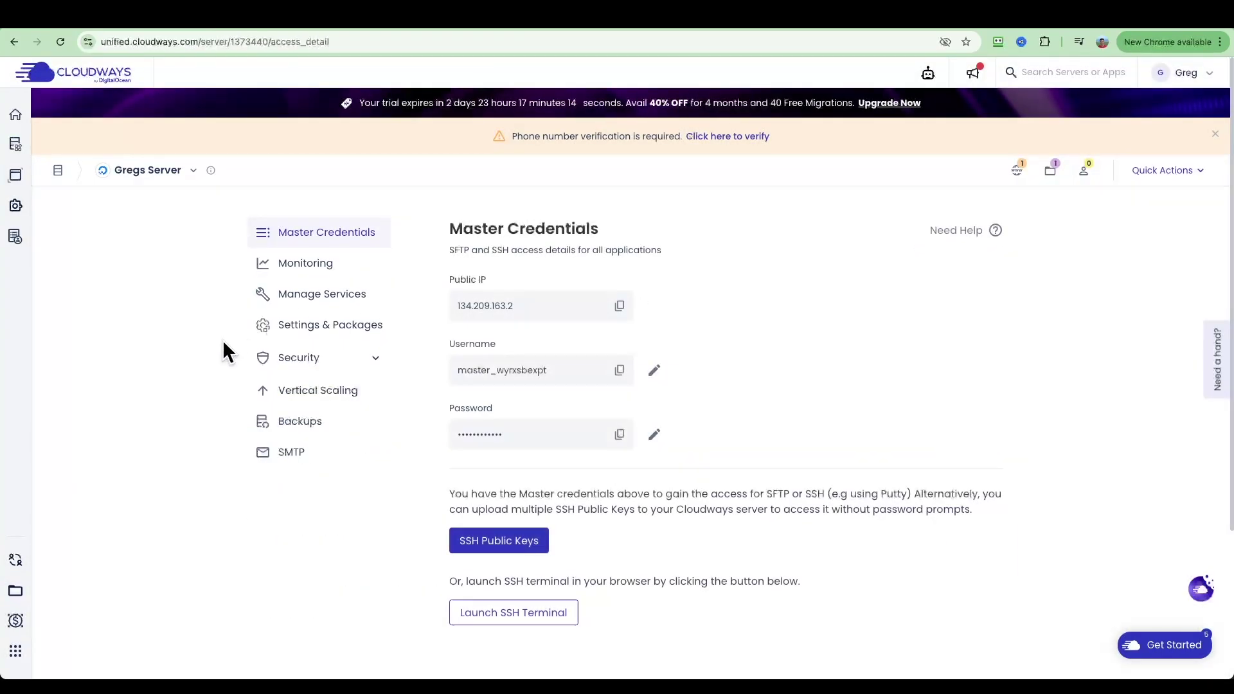
pyautogui.scroll(-1, 223, 334)
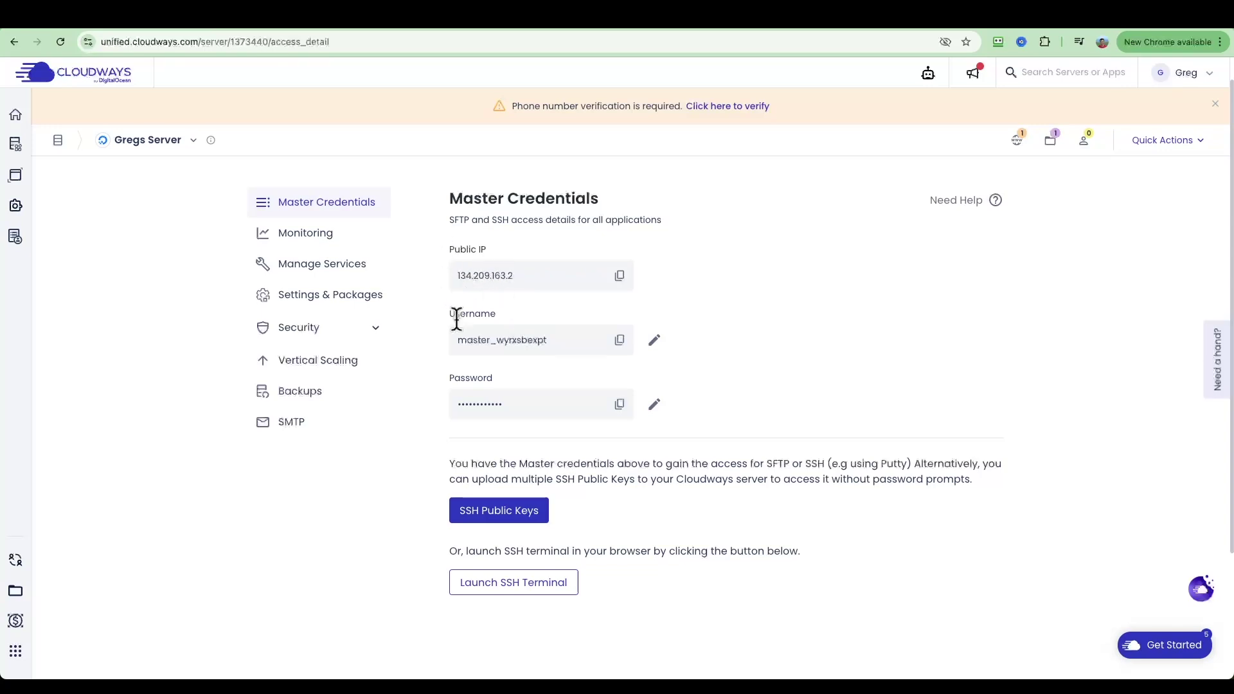
pyautogui.click(619, 276)
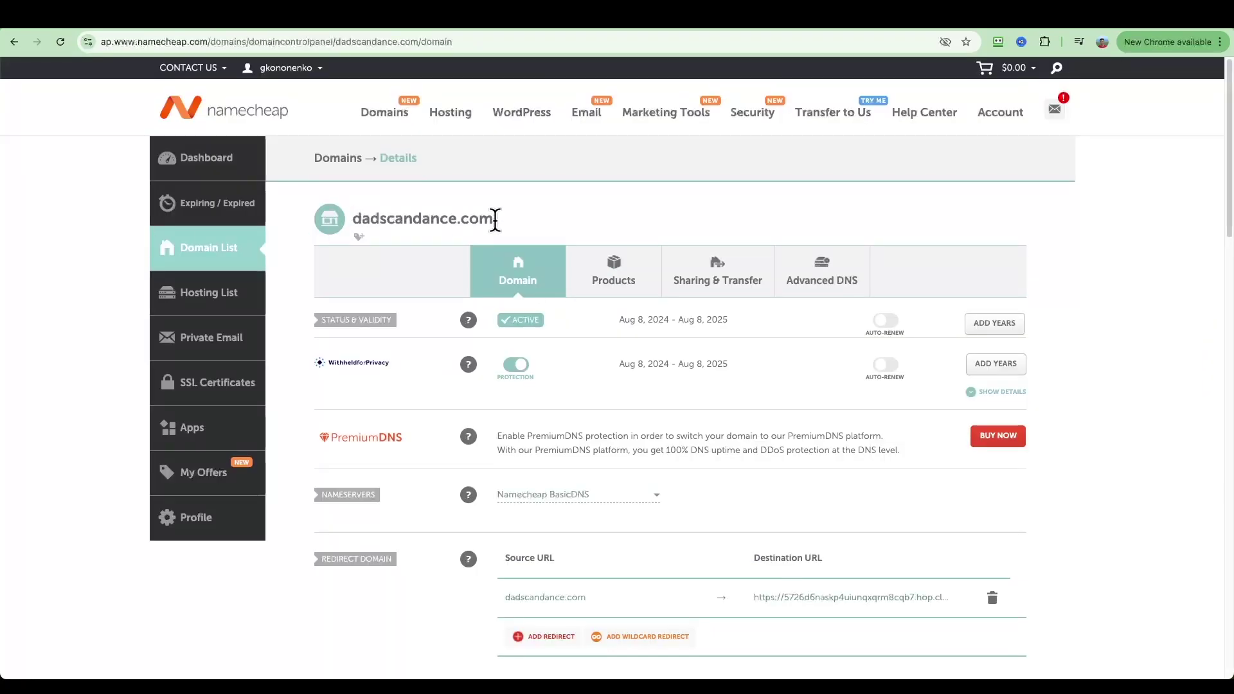
# In Namecheap, delete the existing domain redirect for dadscandance.com and confirm the removal
pyautogui.moveTo(495, 220); pyautogui.dragTo(352, 221)
pyautogui.scroll(-3, 583, 230)
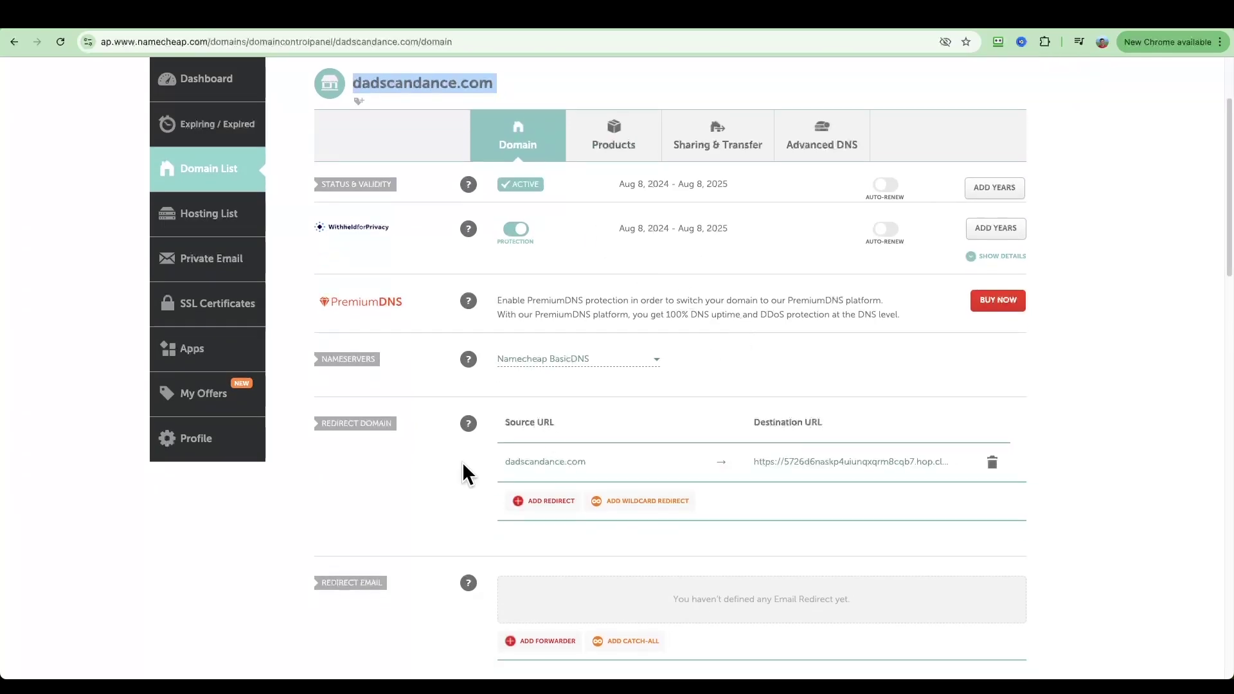
pyautogui.moveTo(468, 423)
pyautogui.click(990, 462)
pyautogui.click(942, 519)
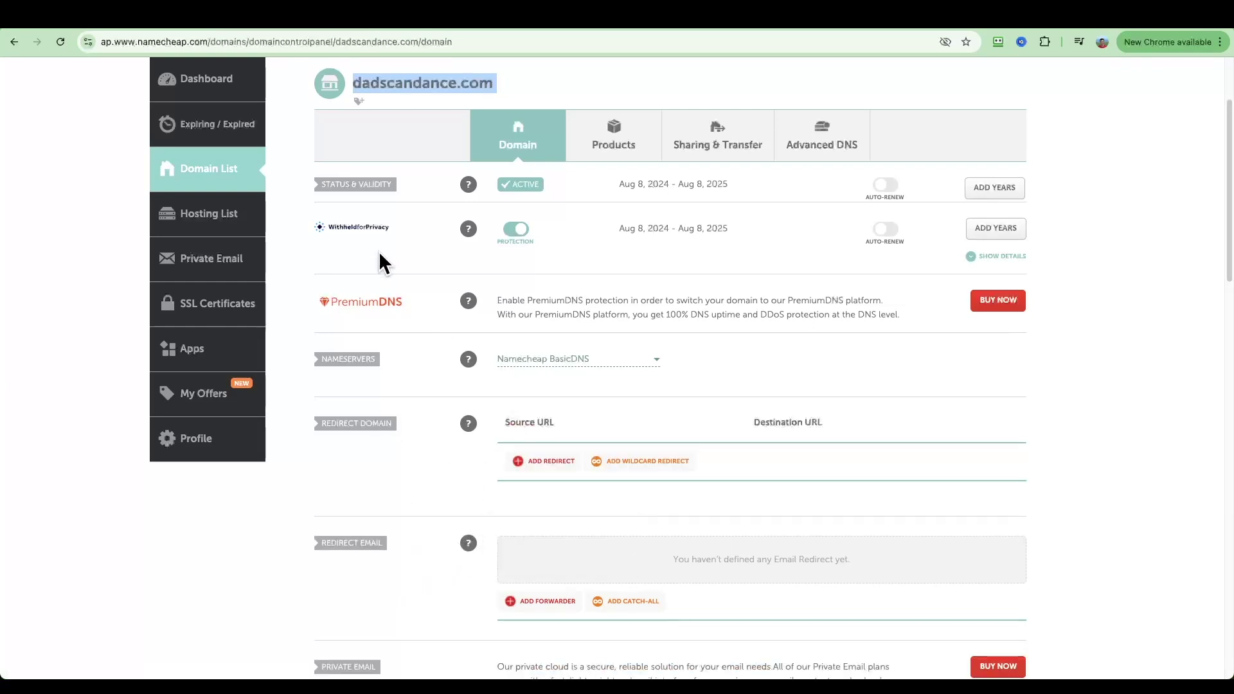
# In the Advanced DNS settings of dadscandance.com, delete the existing A record and the www CNAME record
pyautogui.click(837, 137)
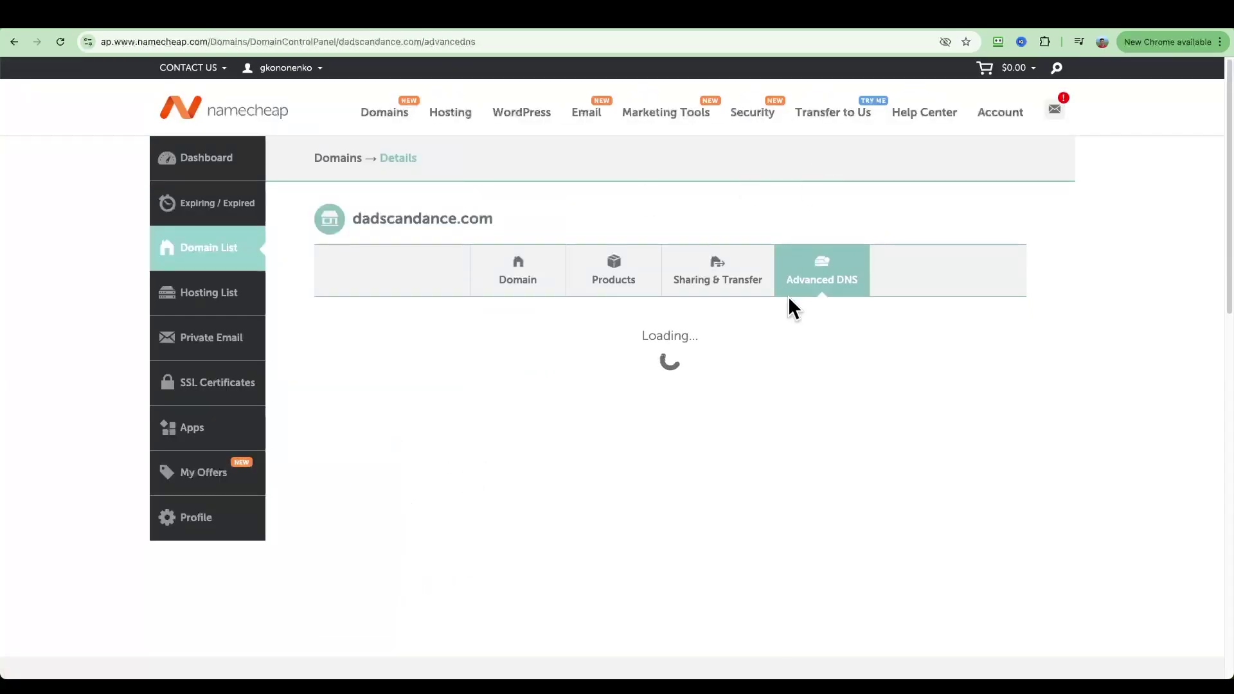
pyautogui.scroll(-3, 388, 425)
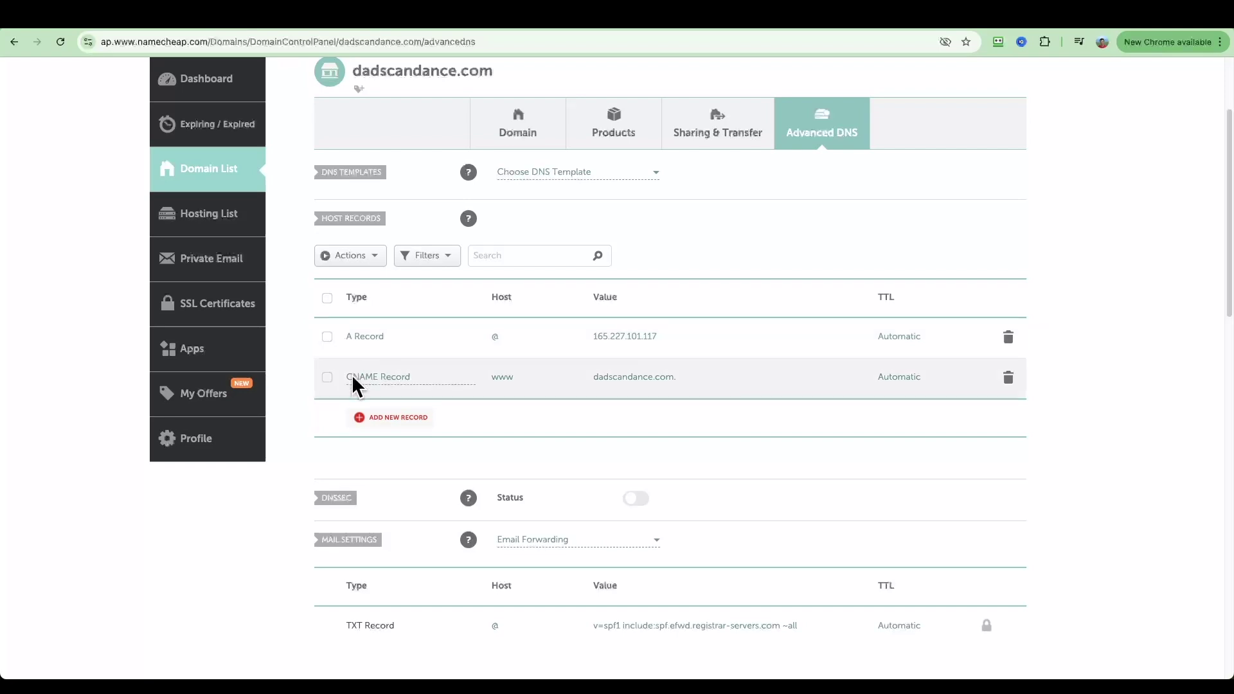
pyautogui.click(1006, 341)
pyautogui.click(983, 394)
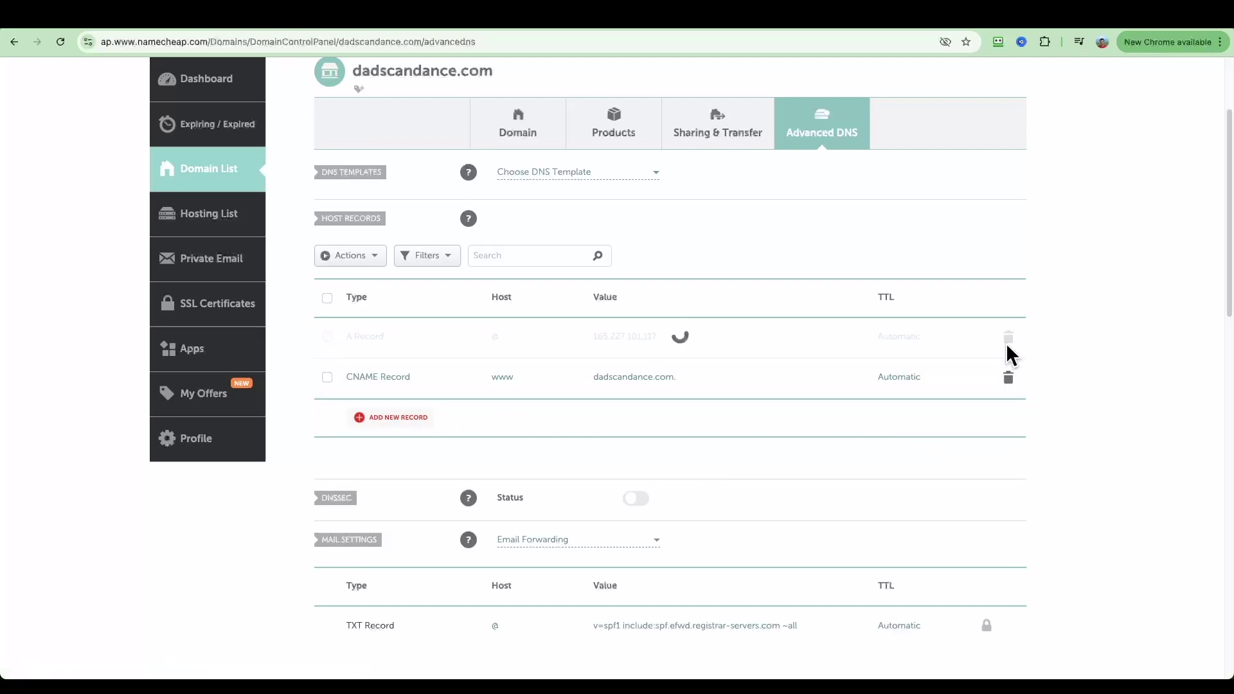
pyautogui.click(1008, 338)
pyautogui.click(949, 396)
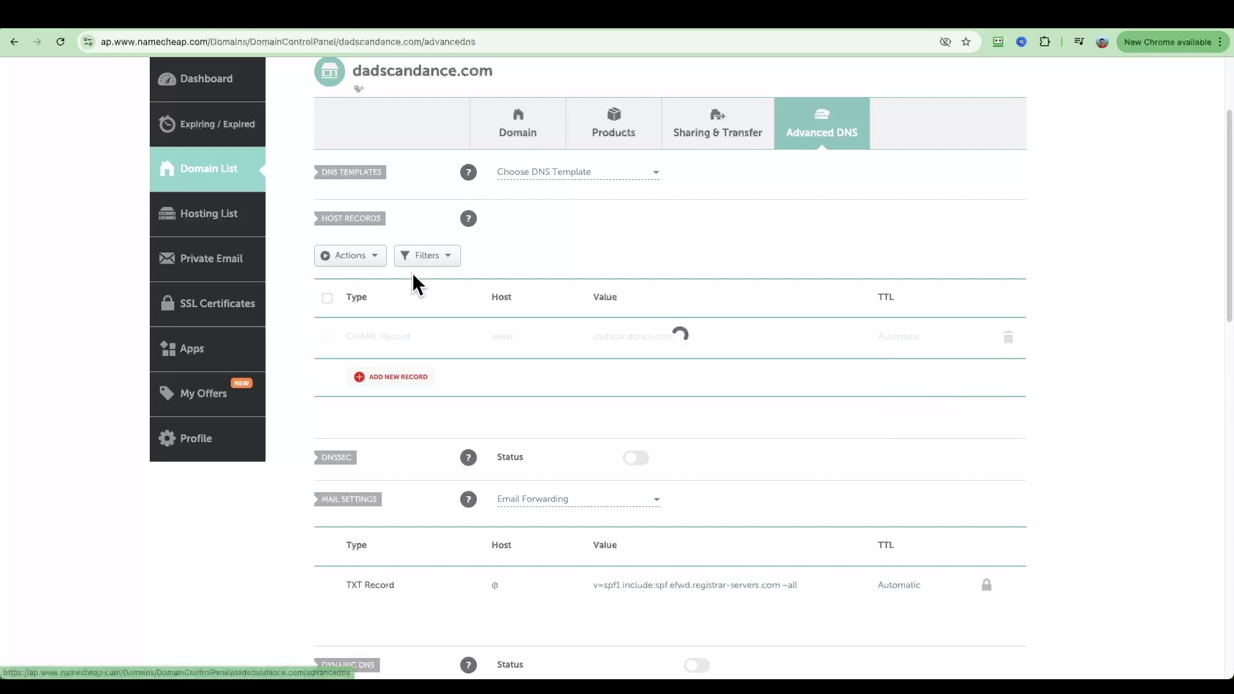
# Add and save a new A record with host @ and value 134.209.163.2
pyautogui.click(400, 376)
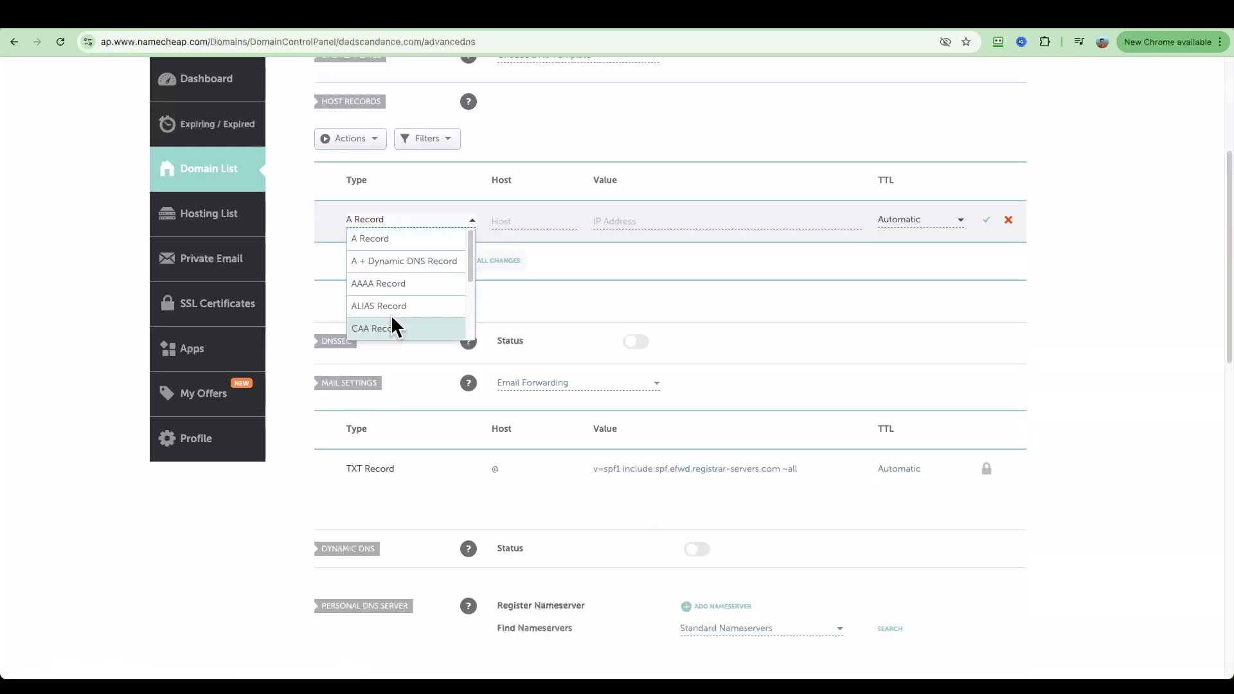
pyautogui.click(385, 241)
pyautogui.click(517, 221)
pyautogui.write('@')
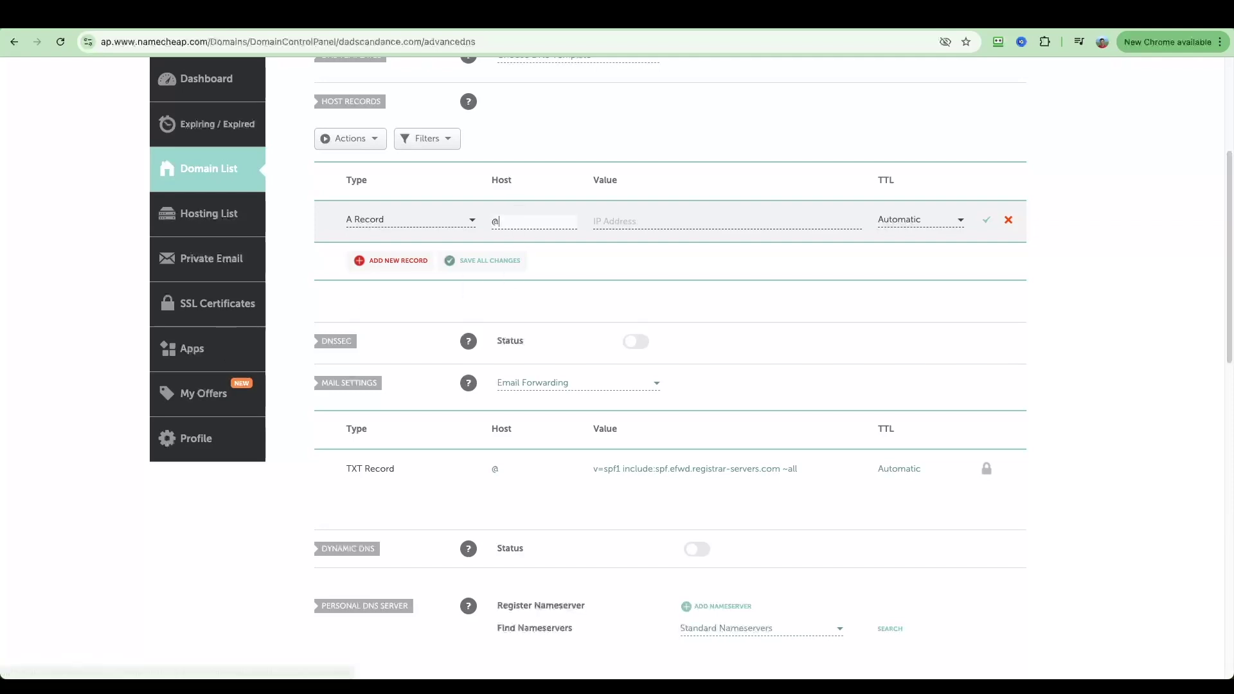
pyautogui.click(631, 219)
pyautogui.press('super+v')
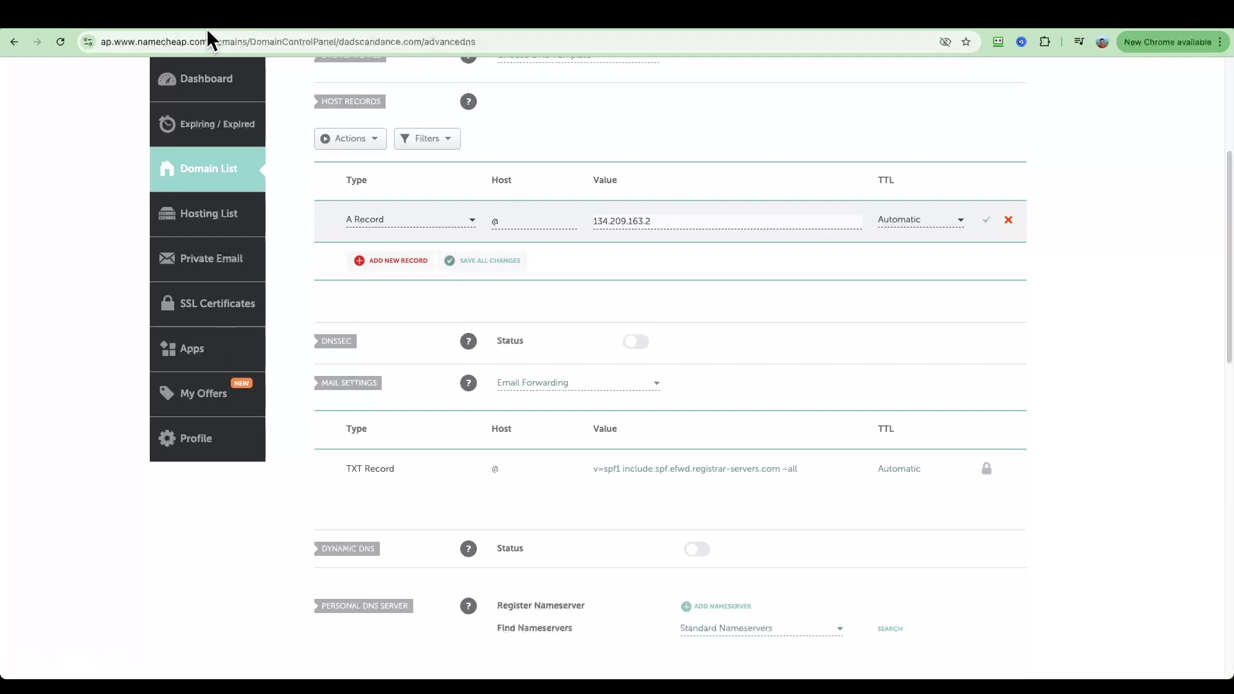
pyautogui.click(166, 31)
pyautogui.click(270, 30)
pyautogui.click(987, 220)
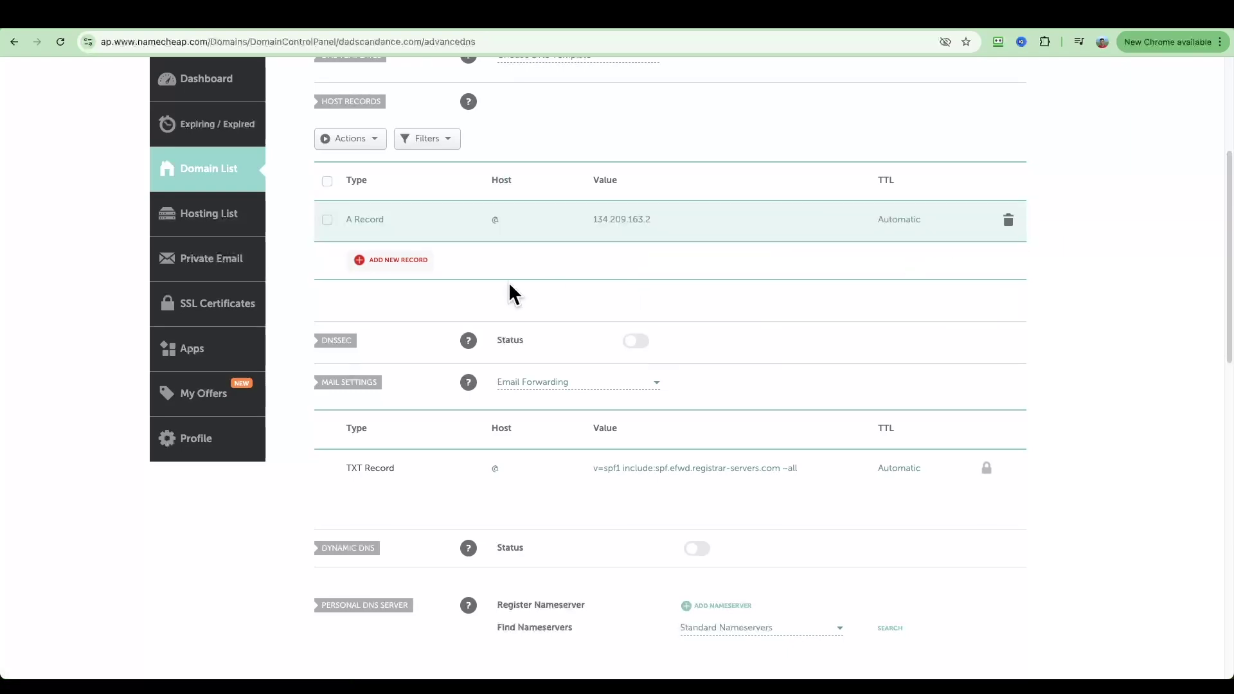
# Start a new CNAME record with host www in the Advanced DNS host records of dadscandance.com
pyautogui.click(384, 260)
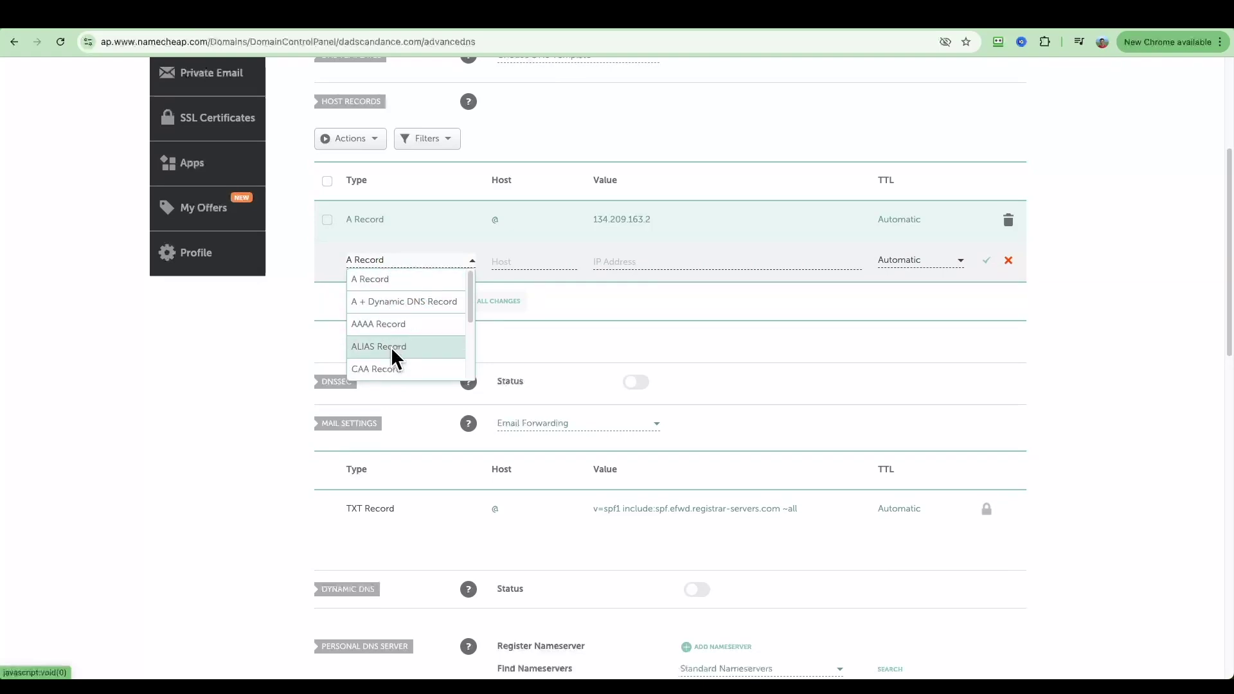
pyautogui.click(389, 373)
pyautogui.click(504, 264)
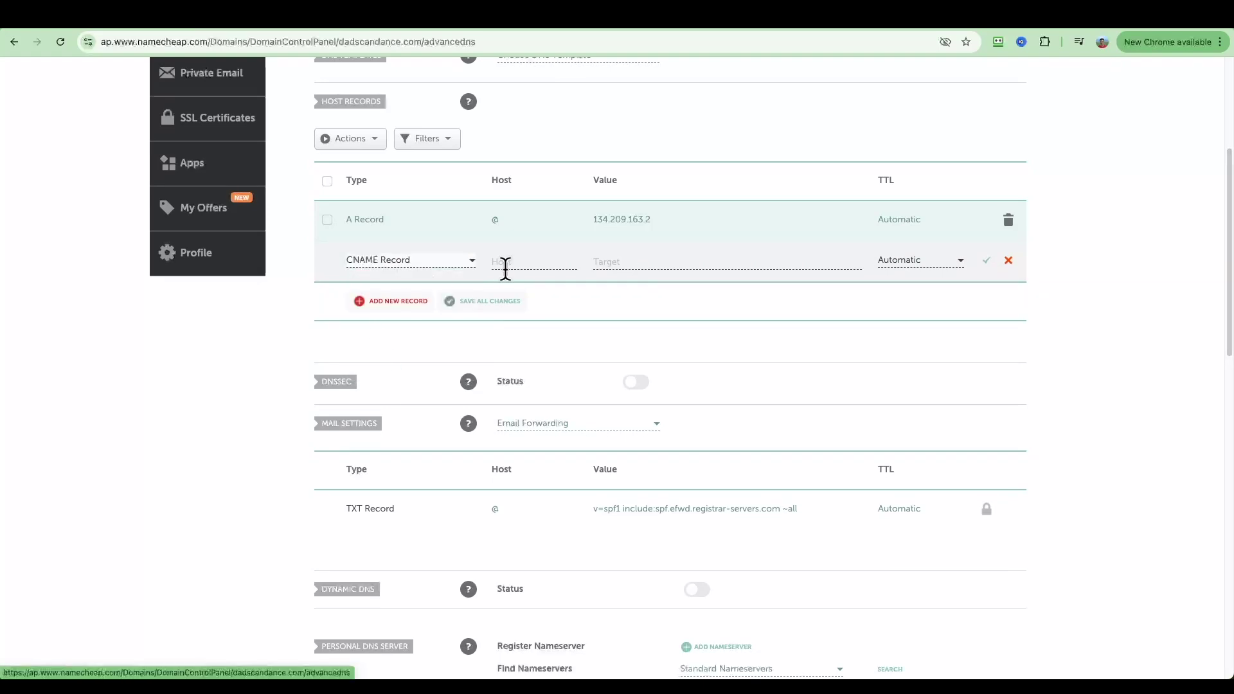
pyautogui.write('www')
pyautogui.scroll(3, 488, 329)
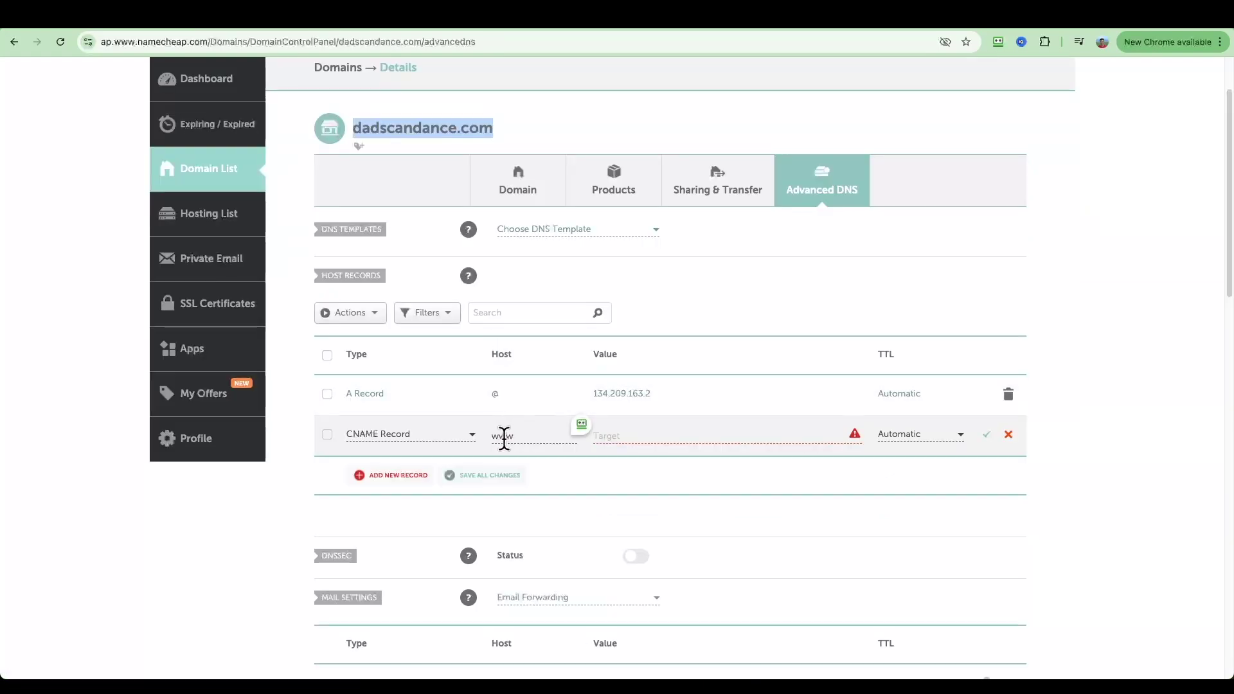
pyautogui.click(630, 435)
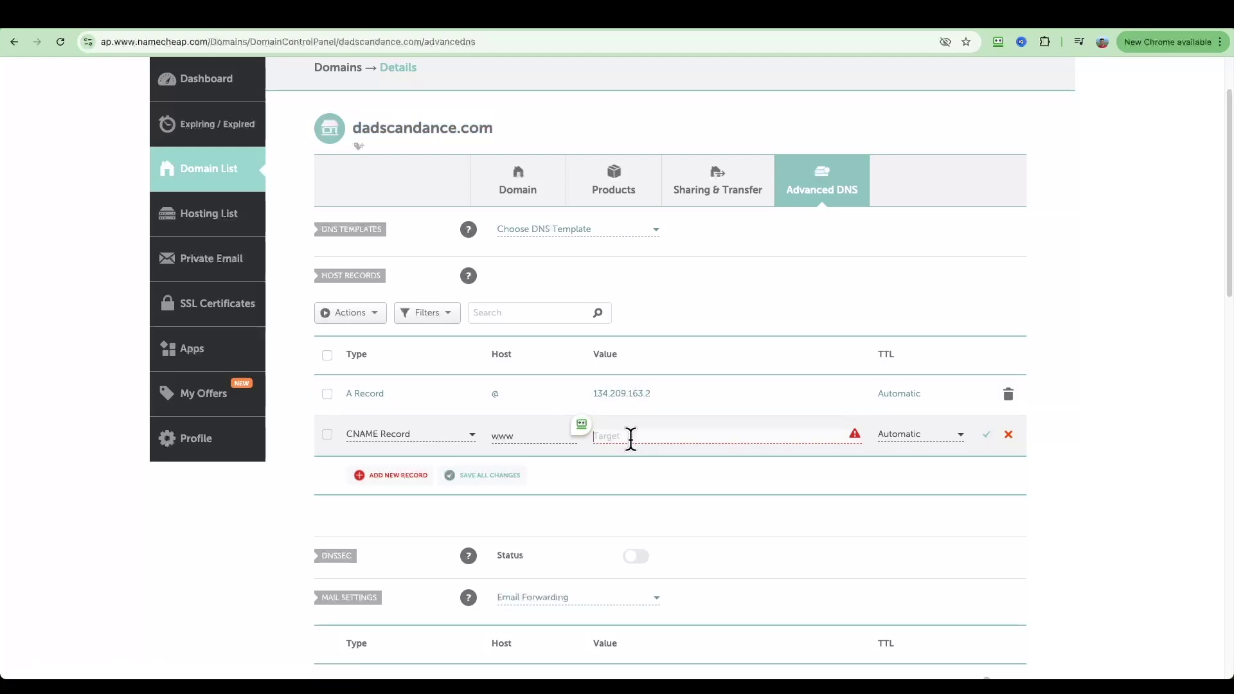
# Copy the domain name dadscandance.com from the page heading and paste it as the www CNAME record's target
pyautogui.moveTo(501, 130); pyautogui.dragTo(350, 128)
pyautogui.hotkey('ctrl', 'c')
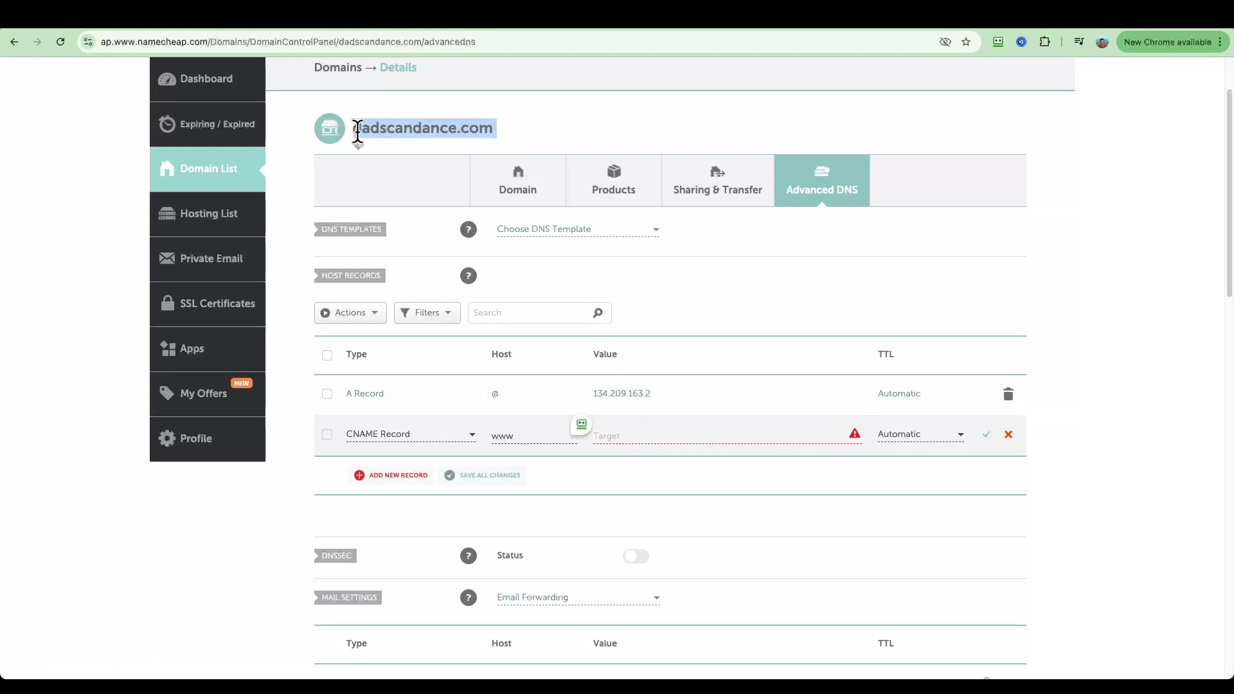
pyautogui.click(630, 436)
pyautogui.click(791, 465)
pyautogui.click(710, 432)
pyautogui.hotkey('ctrl', 'v')
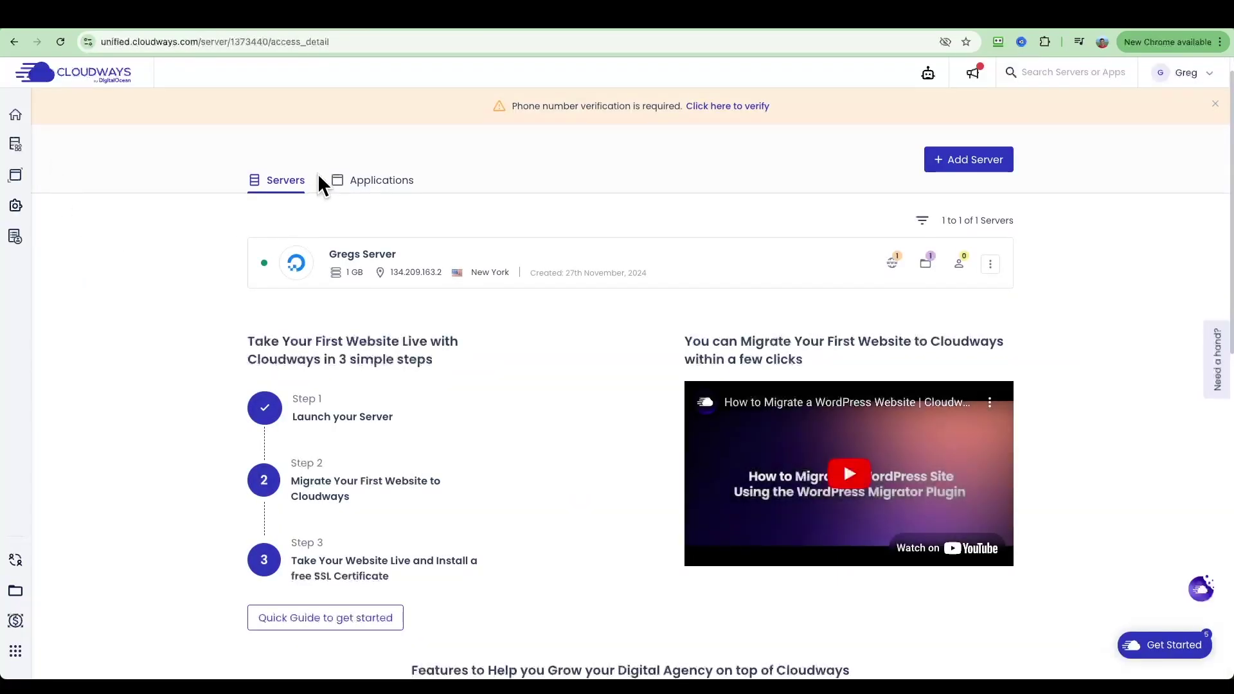
# Switch to Cloudways, open the Gregs Site application, and go to its Domain Management page
pyautogui.click(401, 180)
pyautogui.click(337, 283)
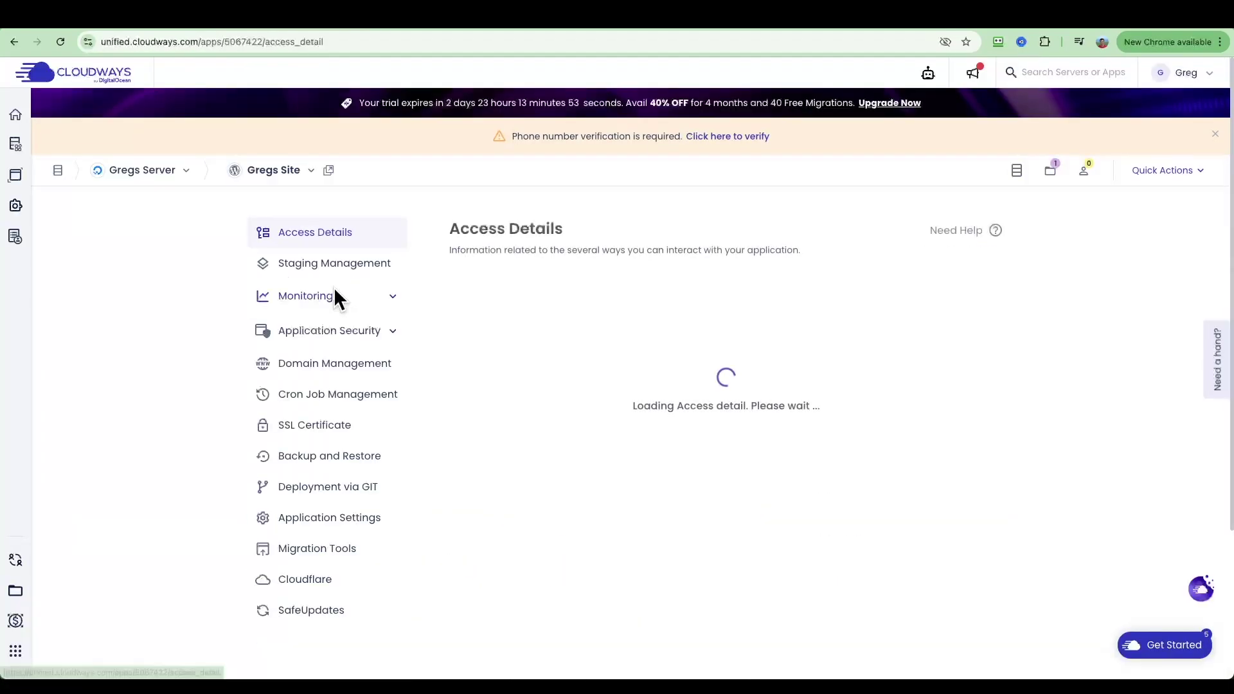
pyautogui.scroll(-1, 175, 467)
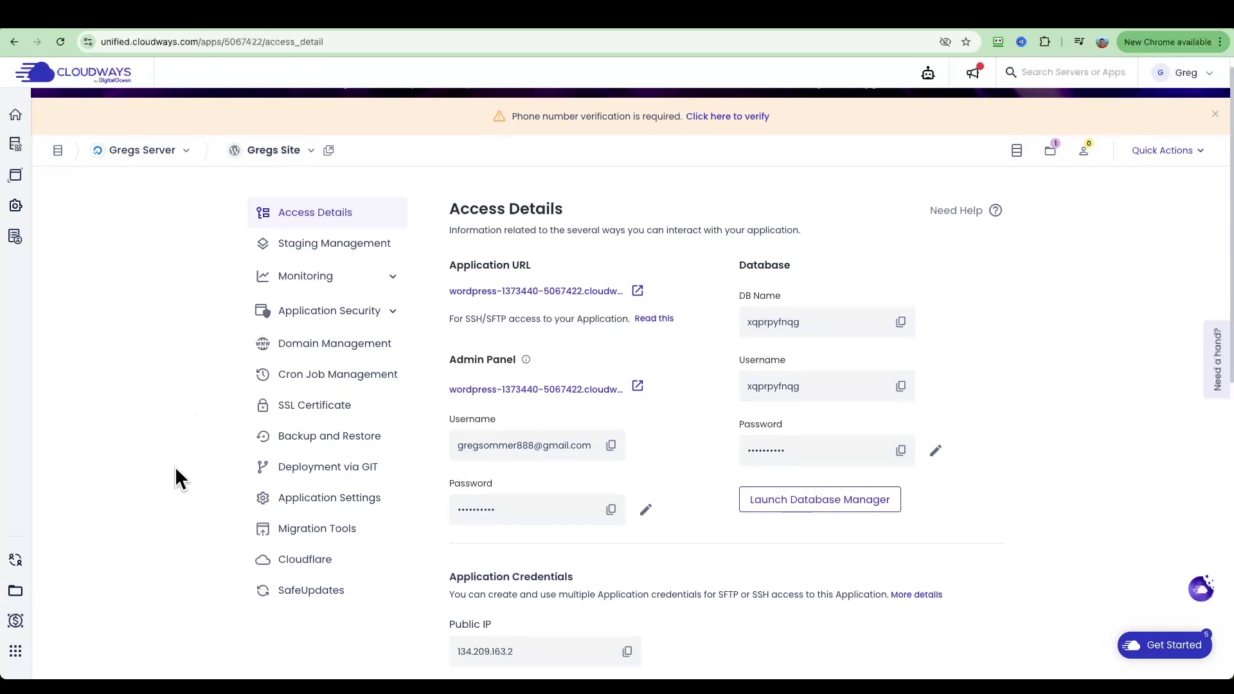
pyautogui.click(329, 341)
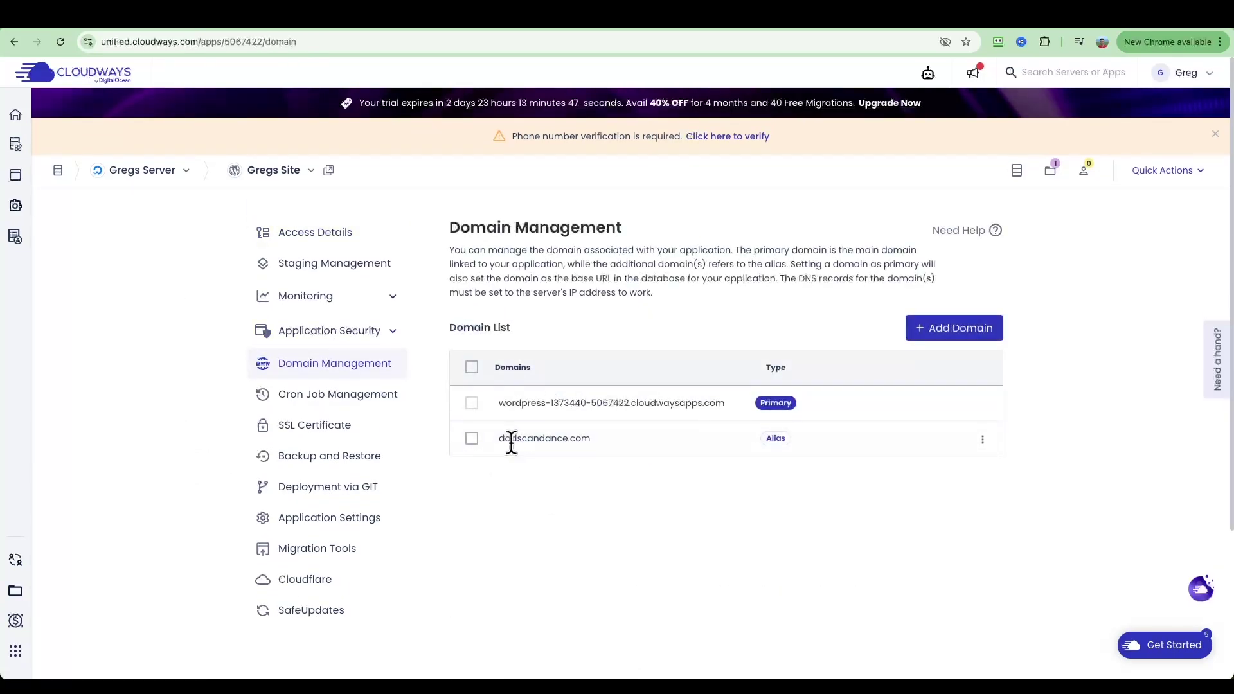
pyautogui.moveTo(595, 440); pyautogui.dragTo(499, 439)
pyautogui.click(803, 440)
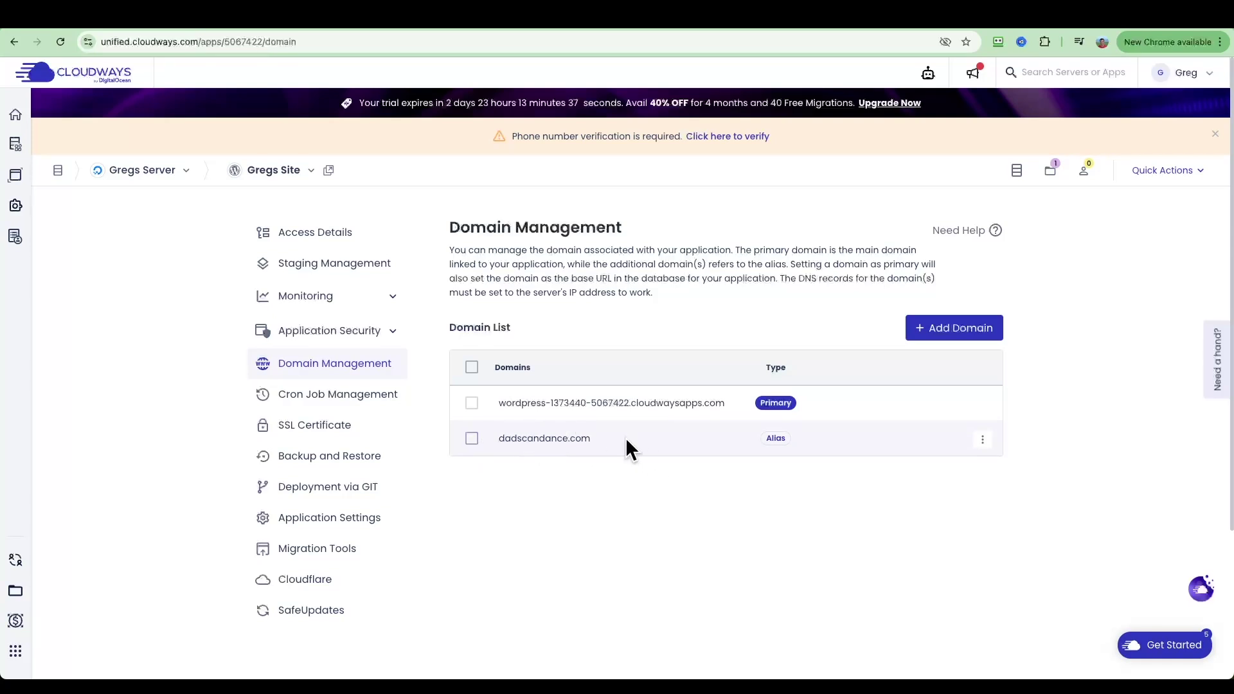
# Make dadscandance.com the primary domain of Gregs Site and confirm the change
pyautogui.click(982, 439)
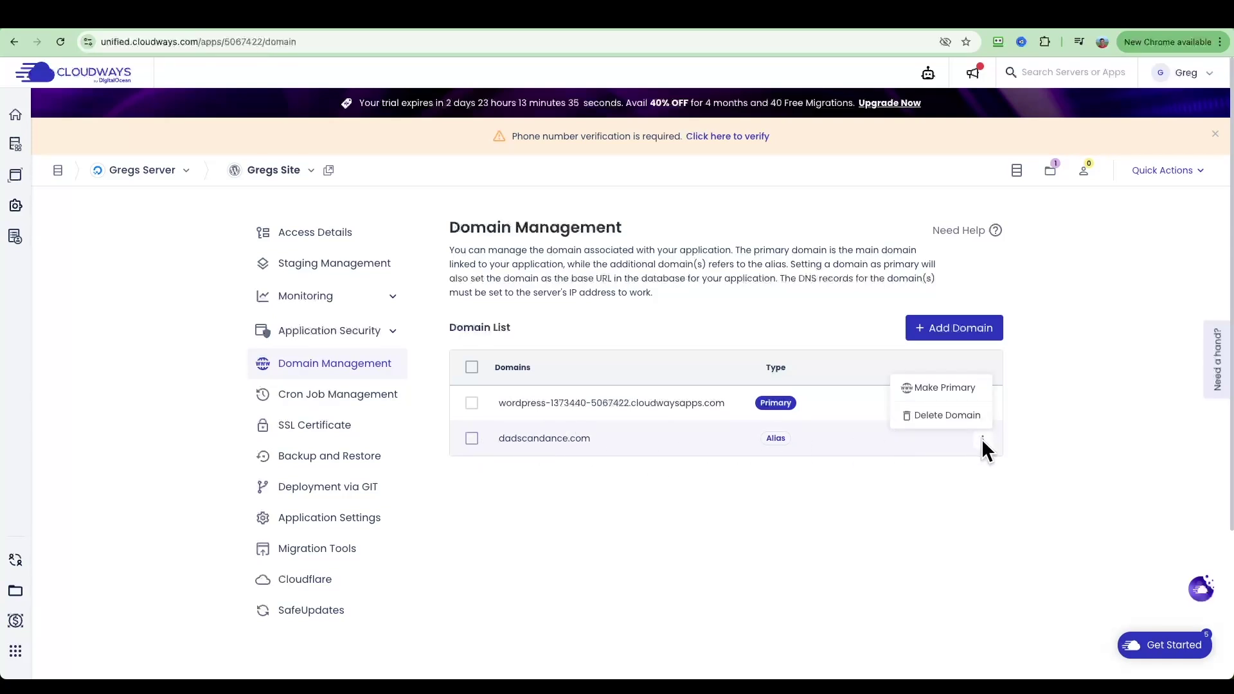
pyautogui.click(959, 391)
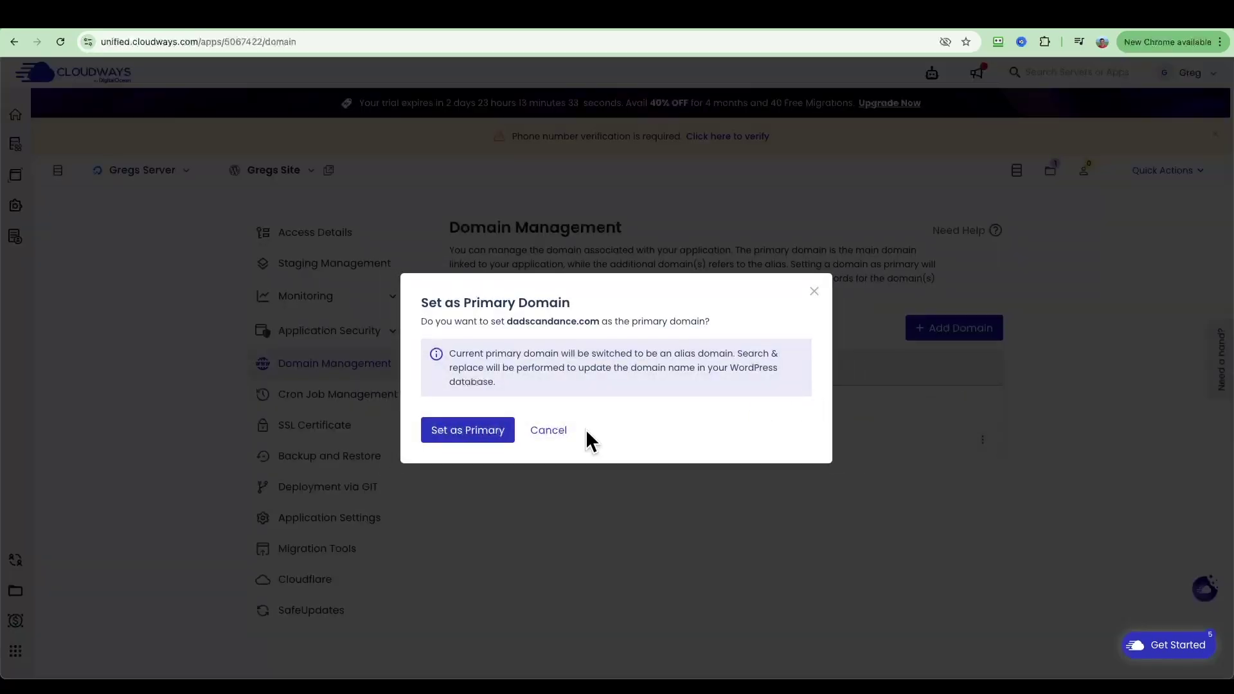
pyautogui.click(455, 432)
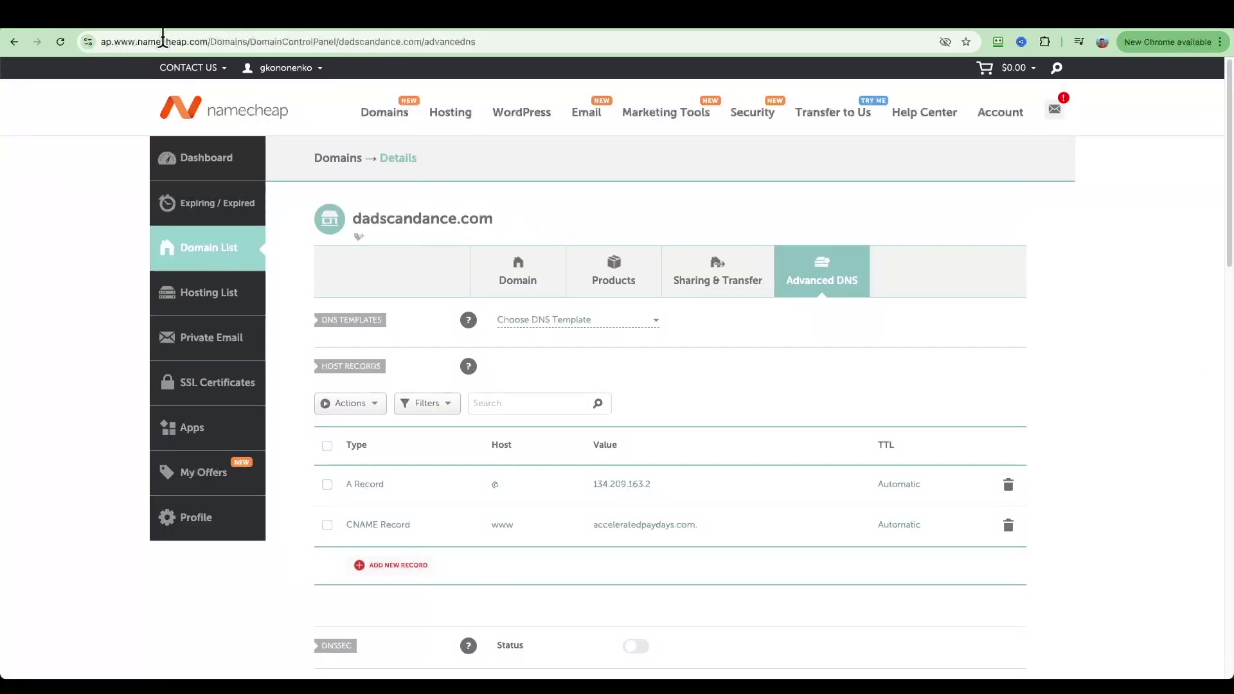
pyautogui.click(138, 28)
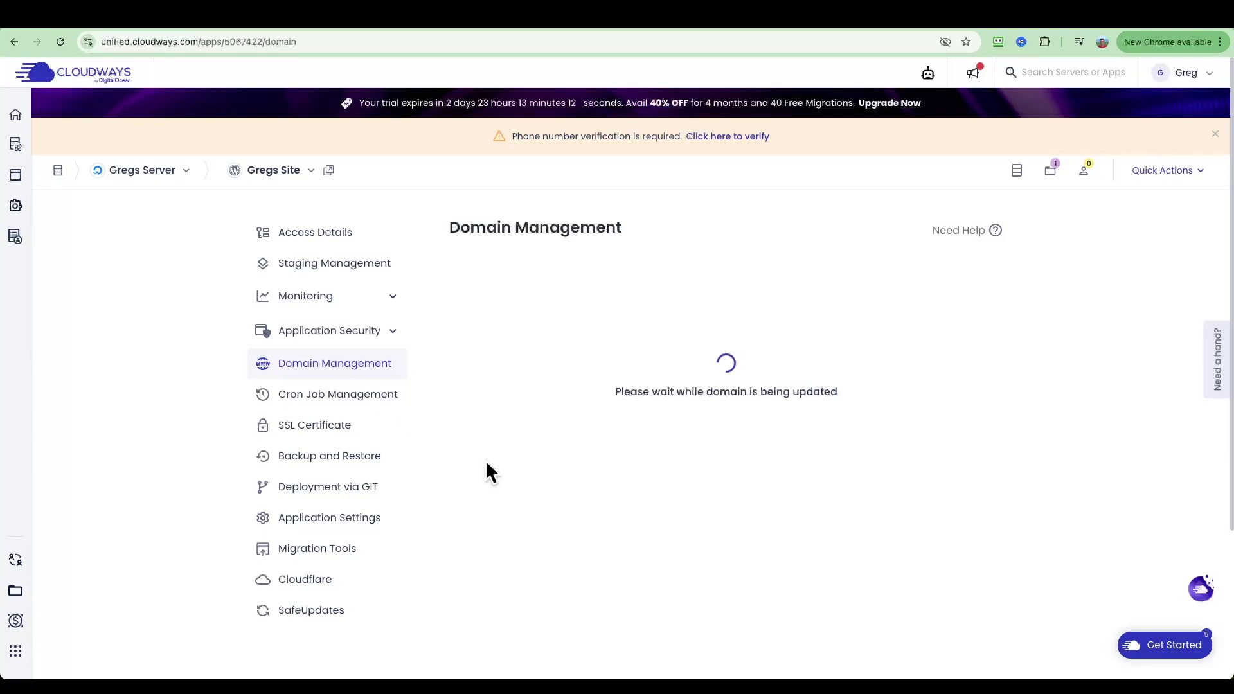
pyautogui.click(670, 28)
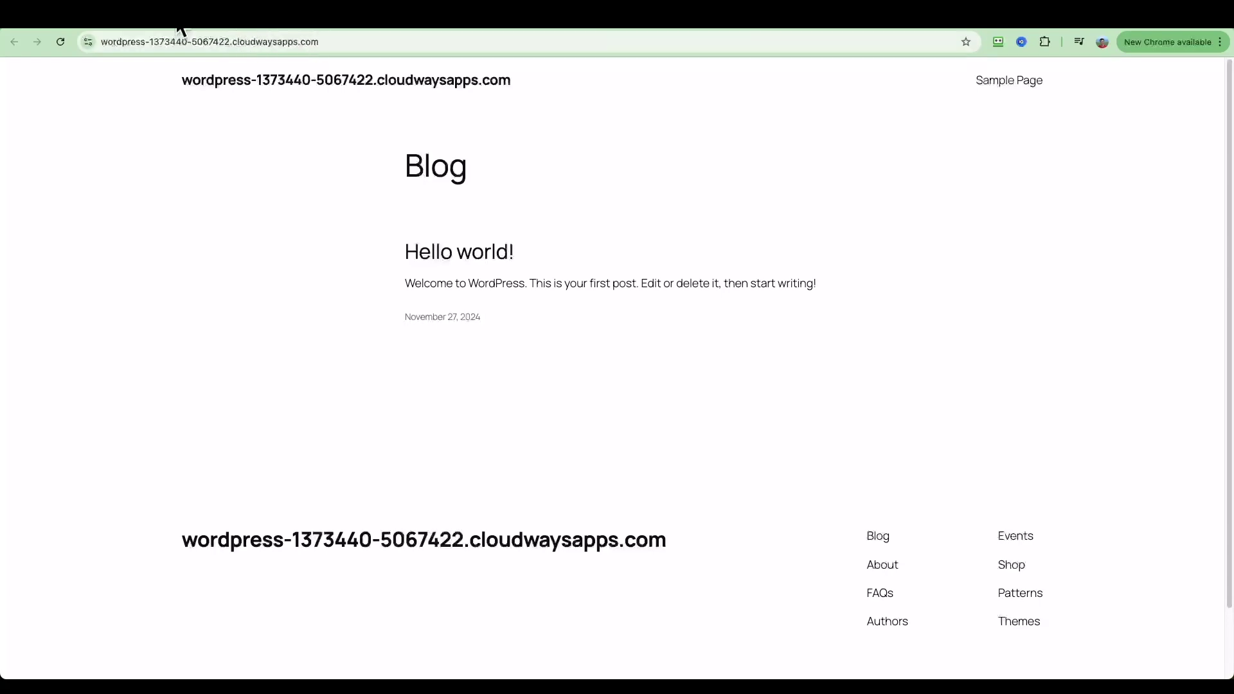
pyautogui.click(146, 29)
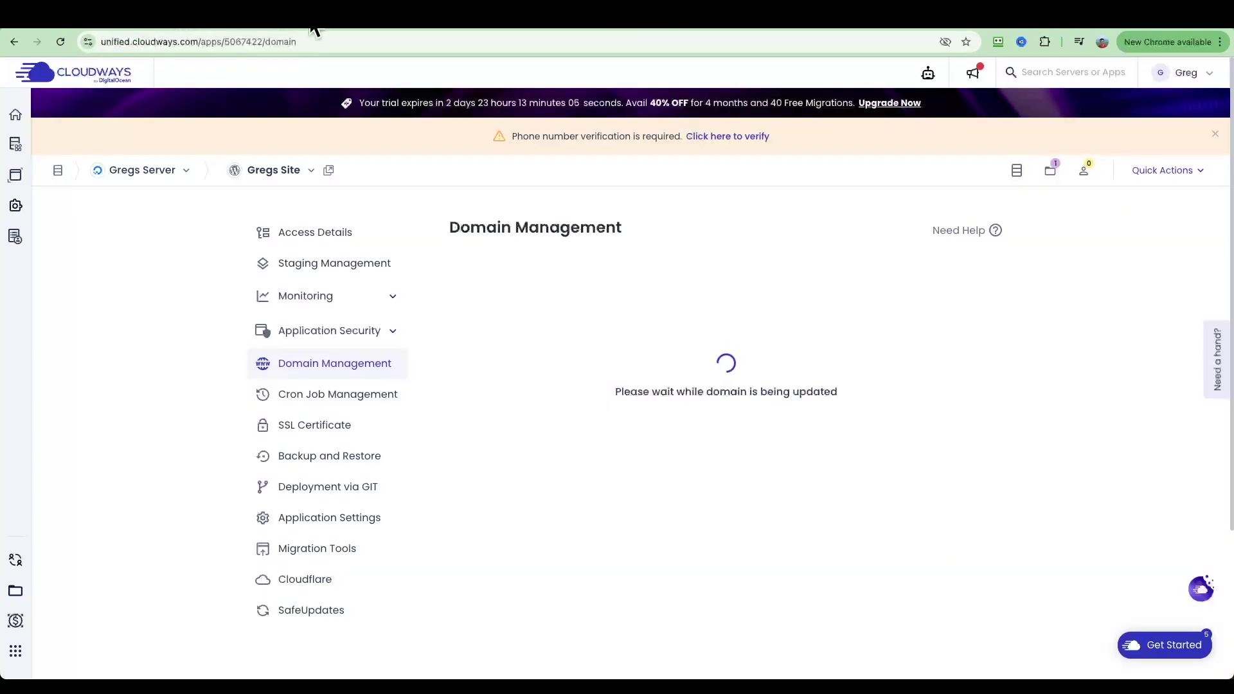
pyautogui.click(239, 28)
pyautogui.moveTo(514, 209); pyautogui.dragTo(350, 218)
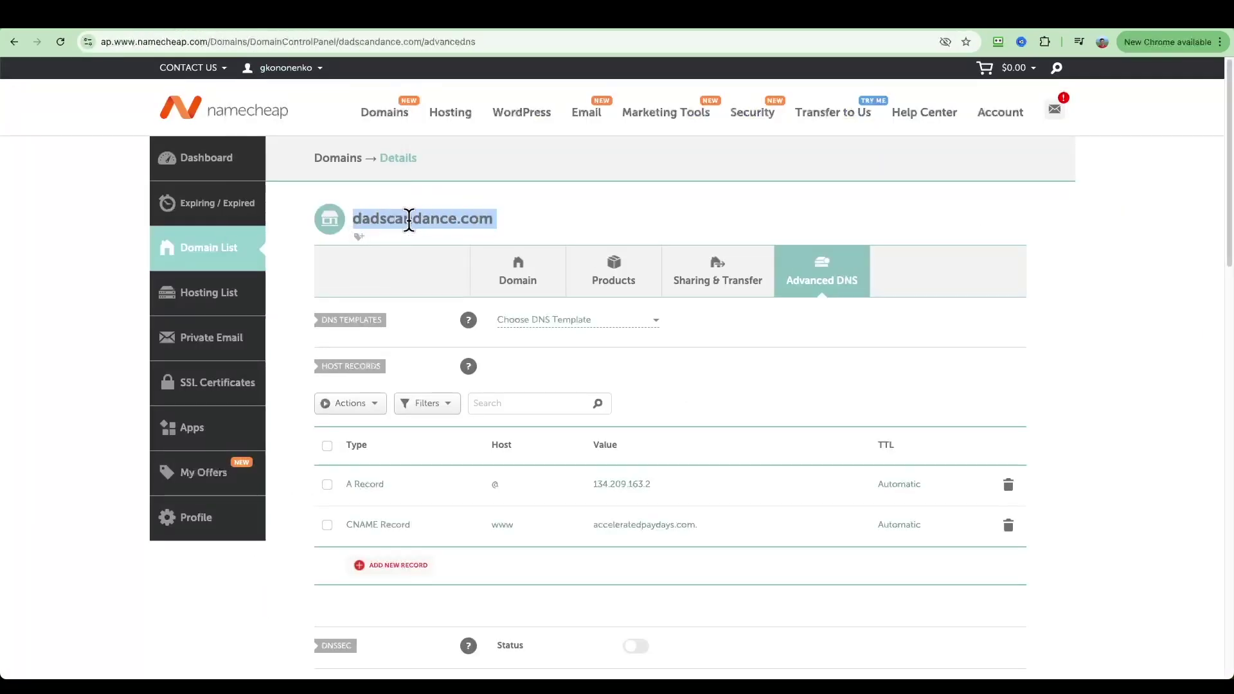
pyautogui.click(147, 30)
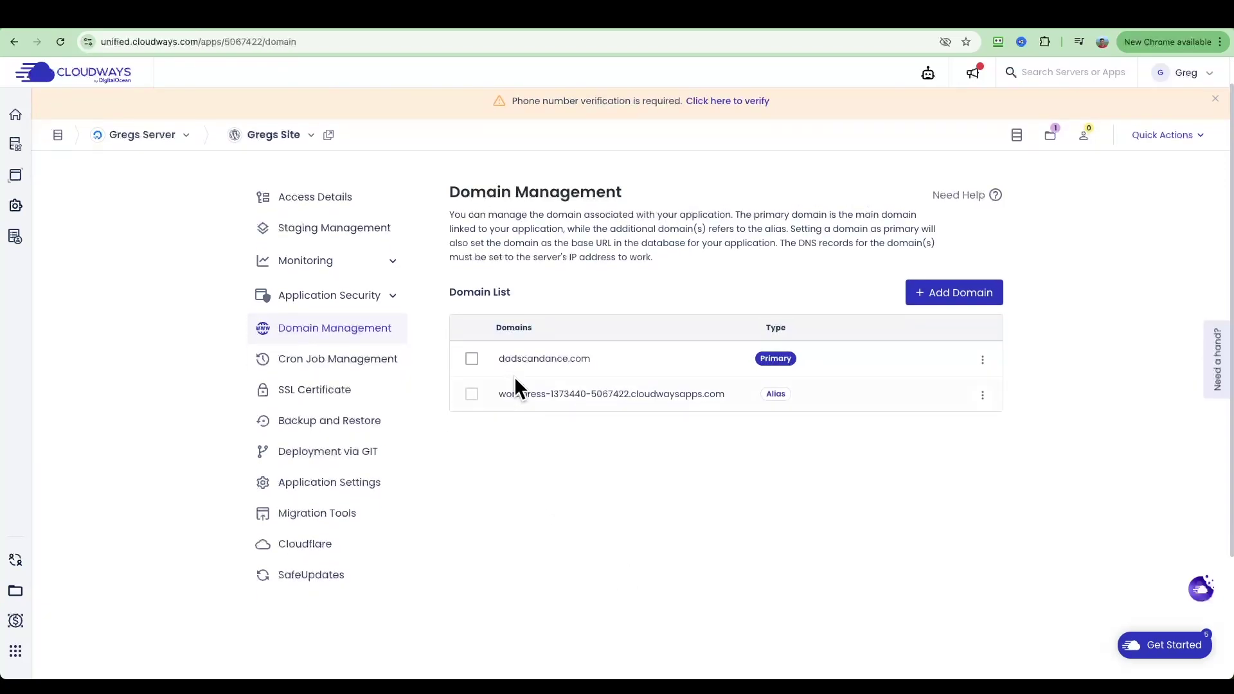
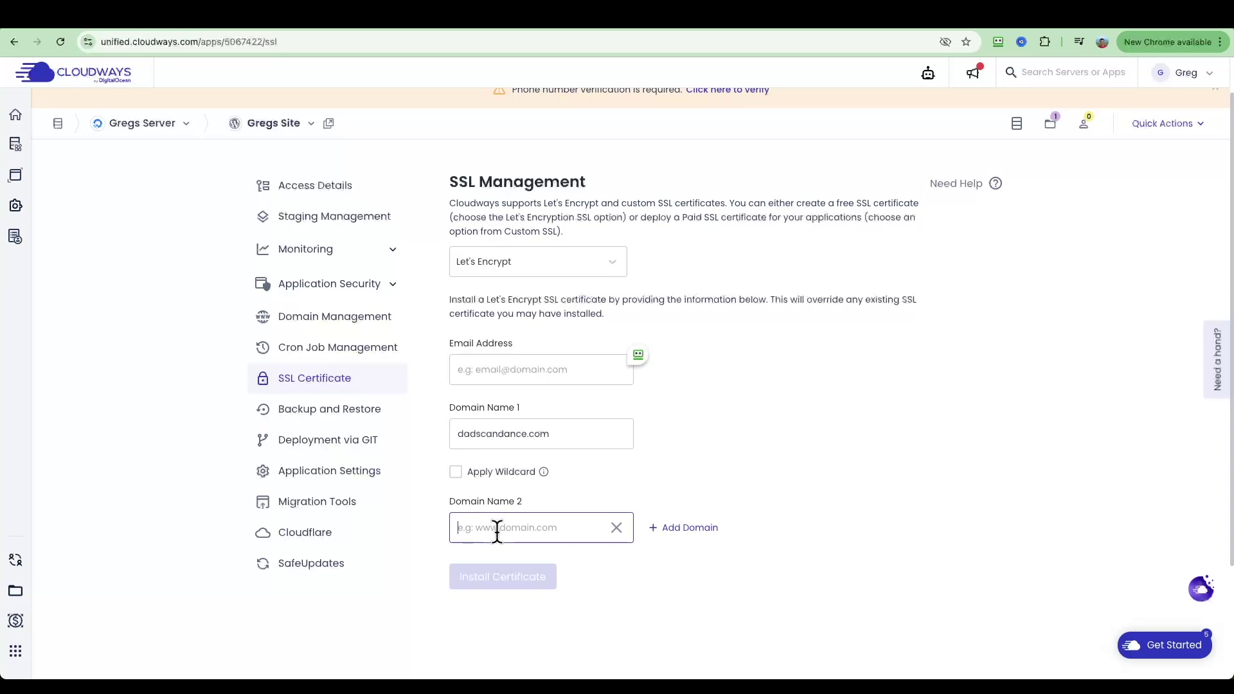
pyautogui.write('www.dadscandance.com')
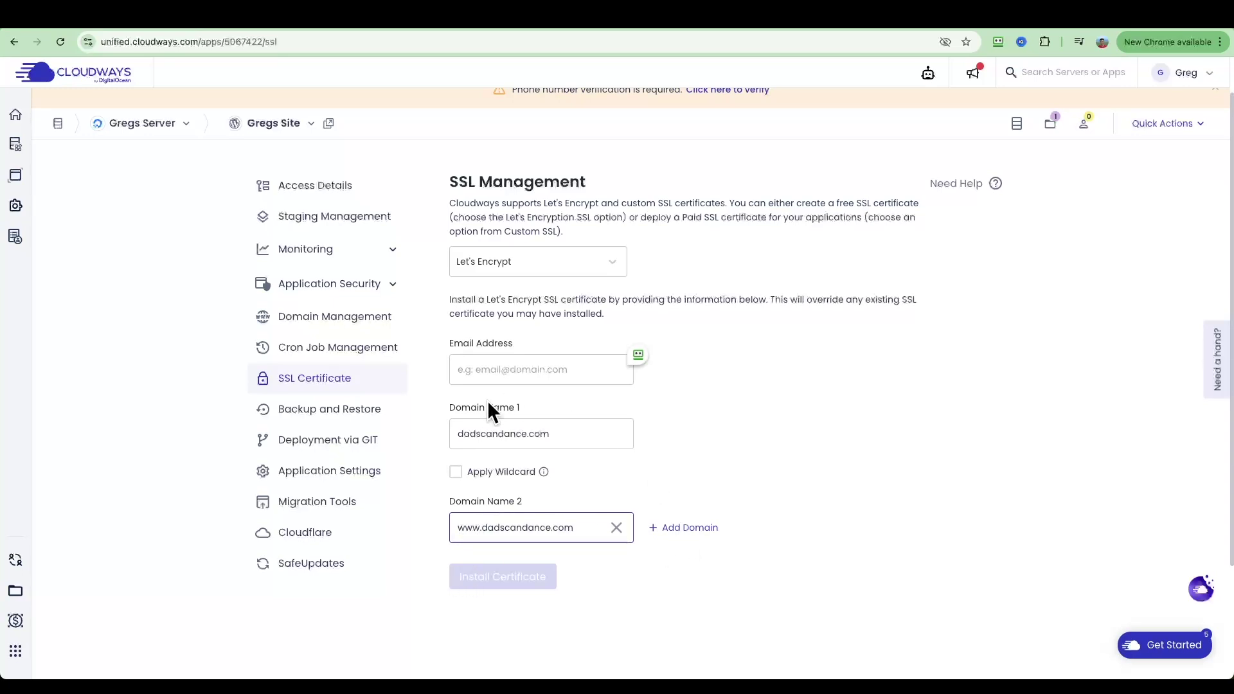
pyautogui.scroll(-2, 738, 578)
pyautogui.click(512, 369)
pyautogui.hotkey('ctrl', 'v')
pyautogui.click(594, 434)
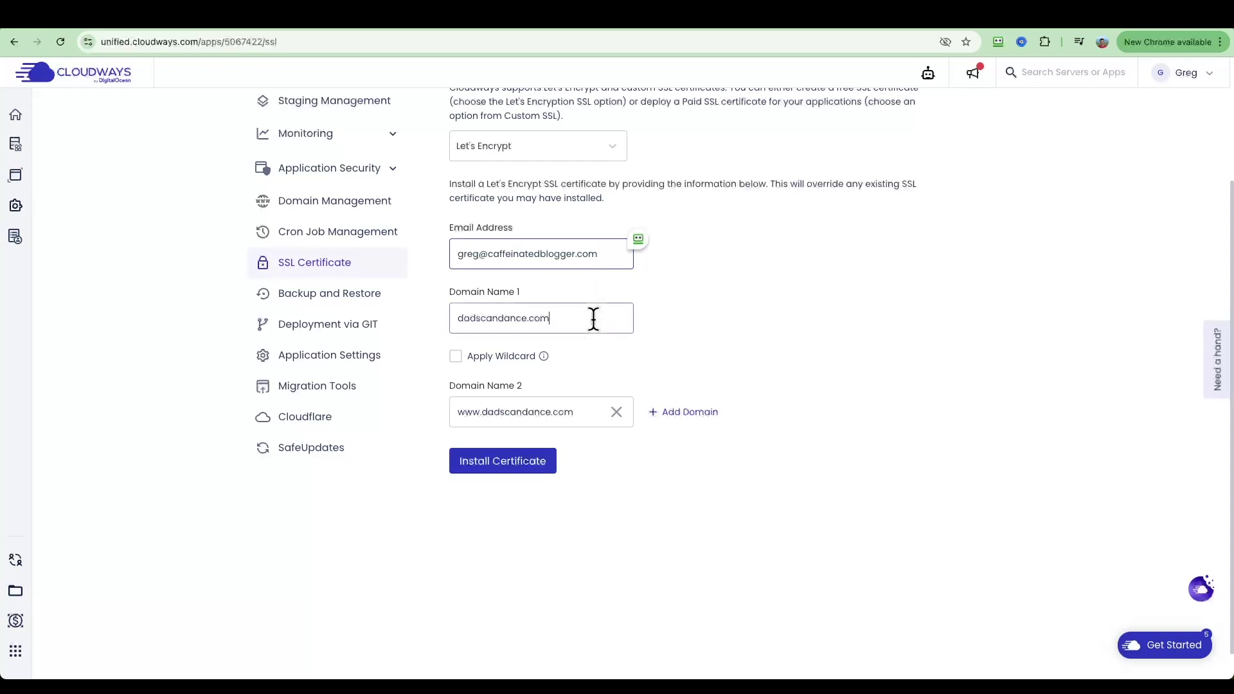
pyautogui.click(476, 461)
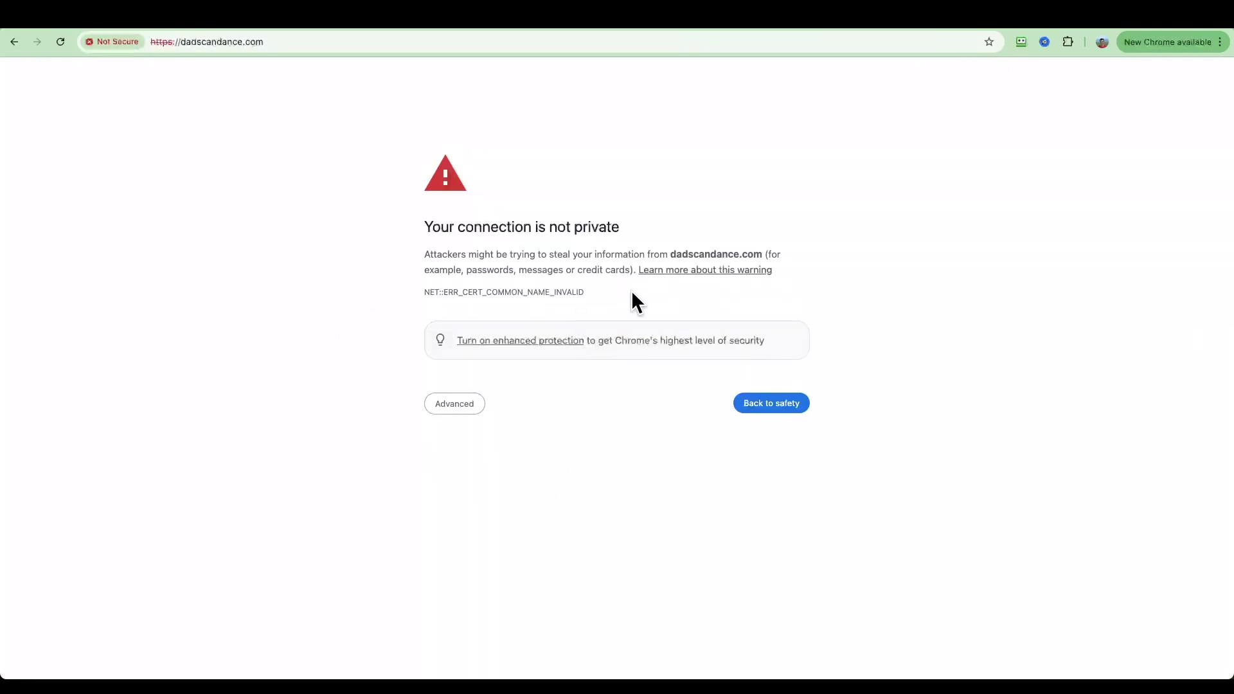
pyautogui.moveTo(632, 292); pyautogui.dragTo(595, 293)
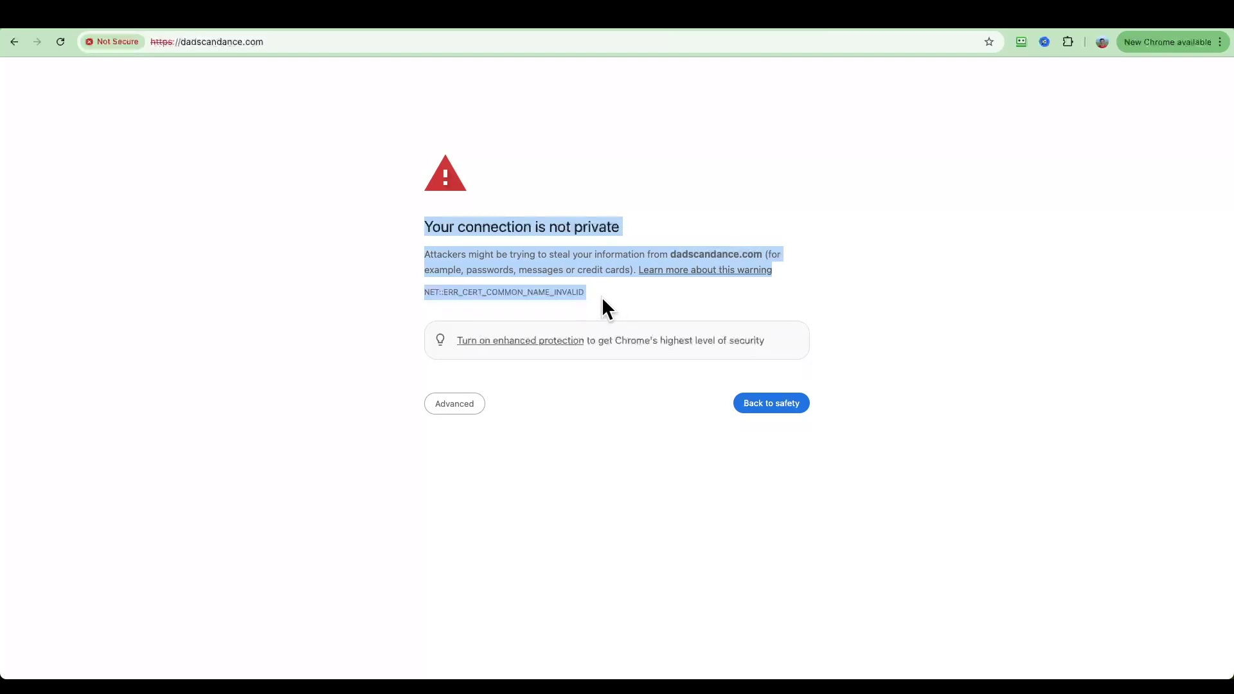
pyautogui.click(601, 296)
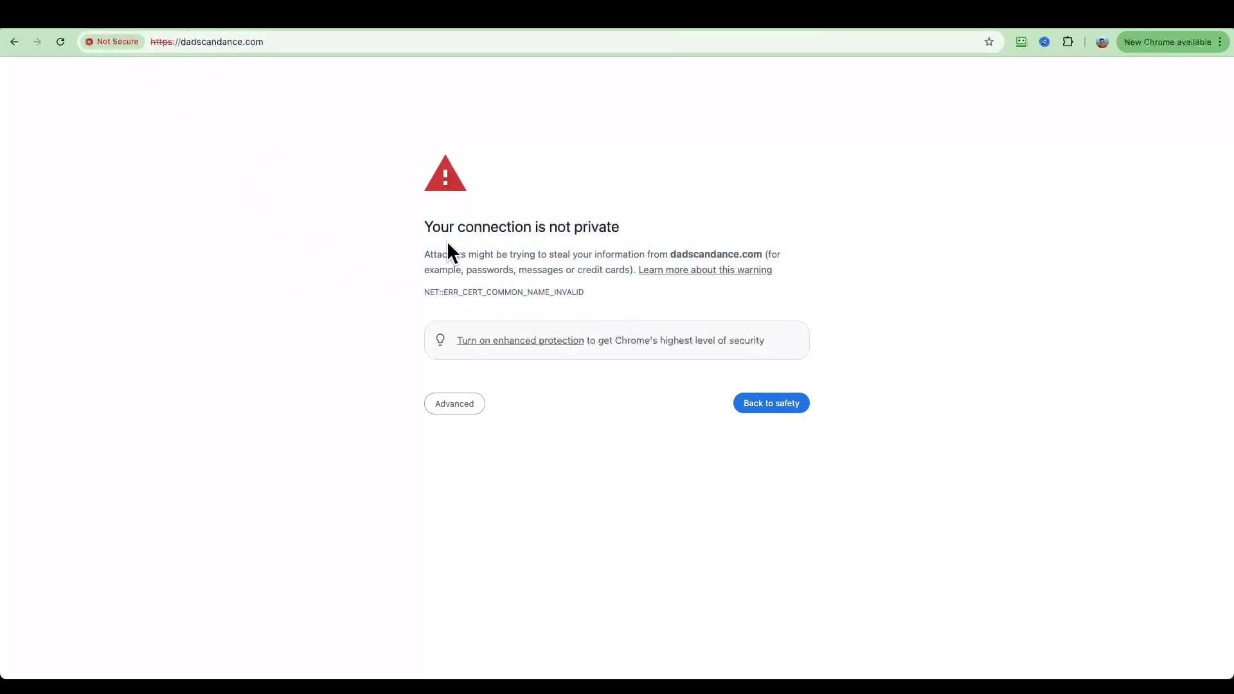
pyautogui.moveTo(423, 226); pyautogui.dragTo(642, 243)
pyautogui.click(611, 243)
pyautogui.moveTo(615, 297)
pyautogui.mouseDown()
pyautogui.moveTo(441, 221)
pyautogui.moveTo(421, 243)
pyautogui.moveTo(574, 254)
pyautogui.moveTo(613, 283)
pyautogui.mouseUp()
pyautogui.click(613, 283)
pyautogui.click(612, 284)
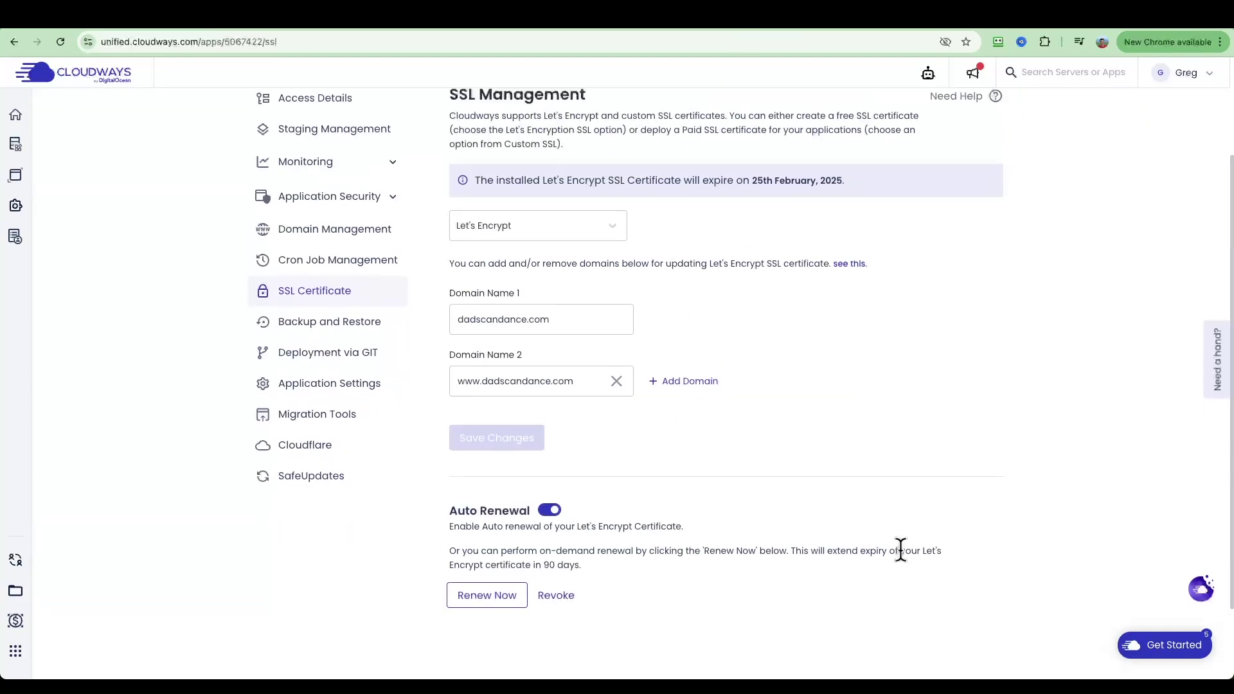
# Review the installed Let's Encrypt certificate's expiry notice and renewal settings in Cloudways SSL Management
pyautogui.moveTo(476, 282); pyautogui.dragTo(794, 284)
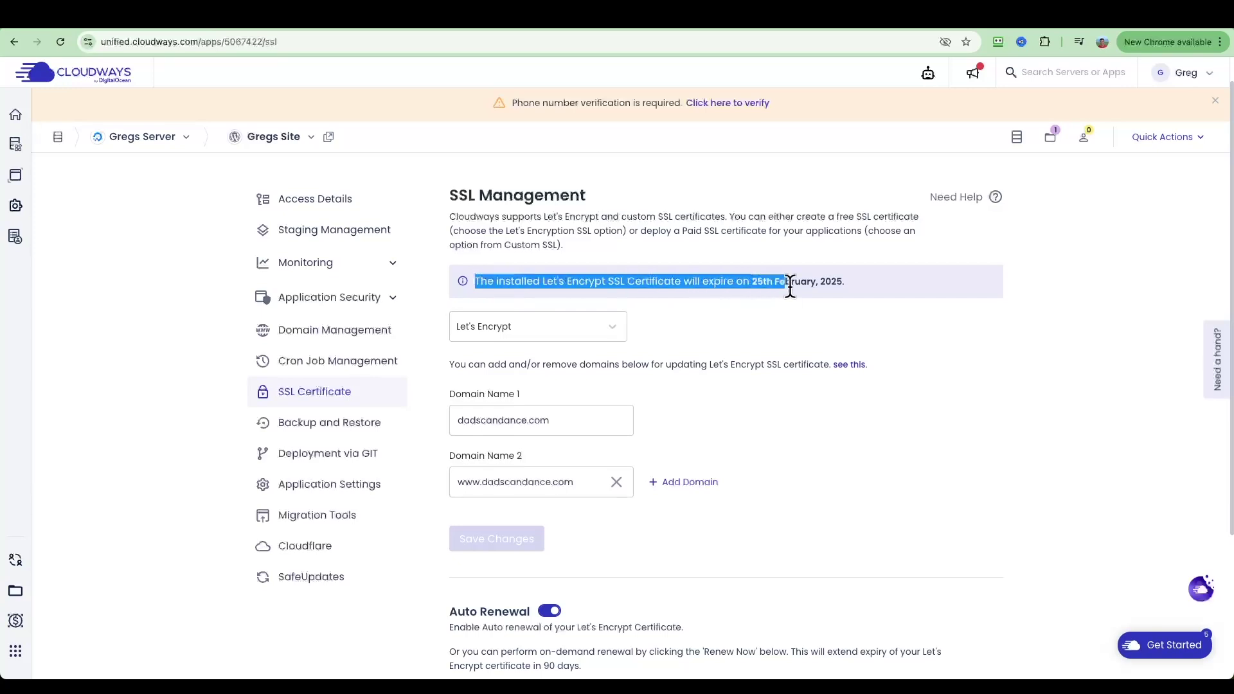
pyautogui.click(855, 284)
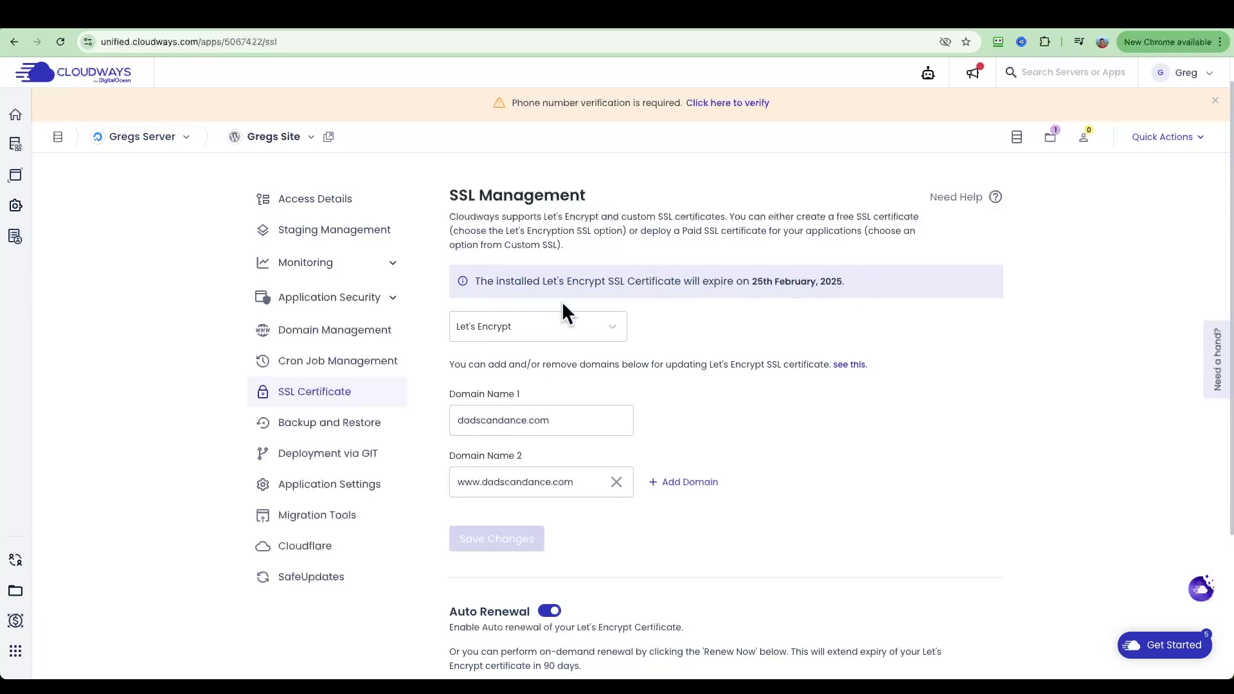
pyautogui.scroll(-3, 562, 308)
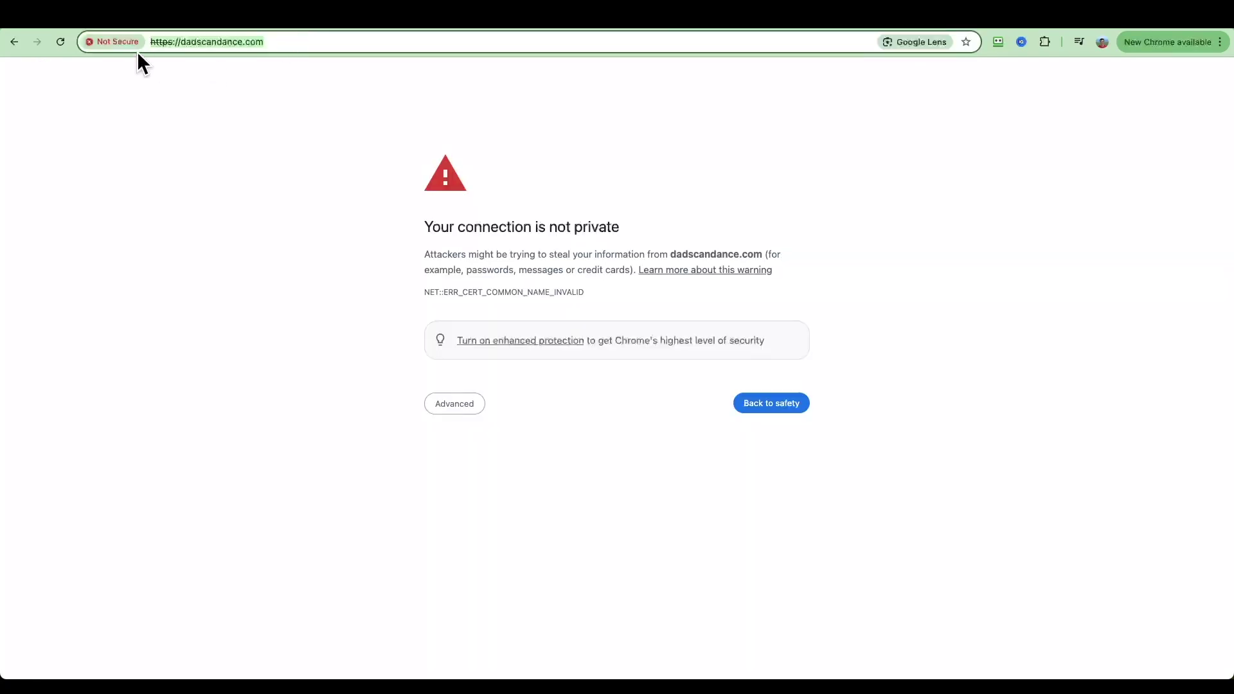
pyautogui.click(305, 43)
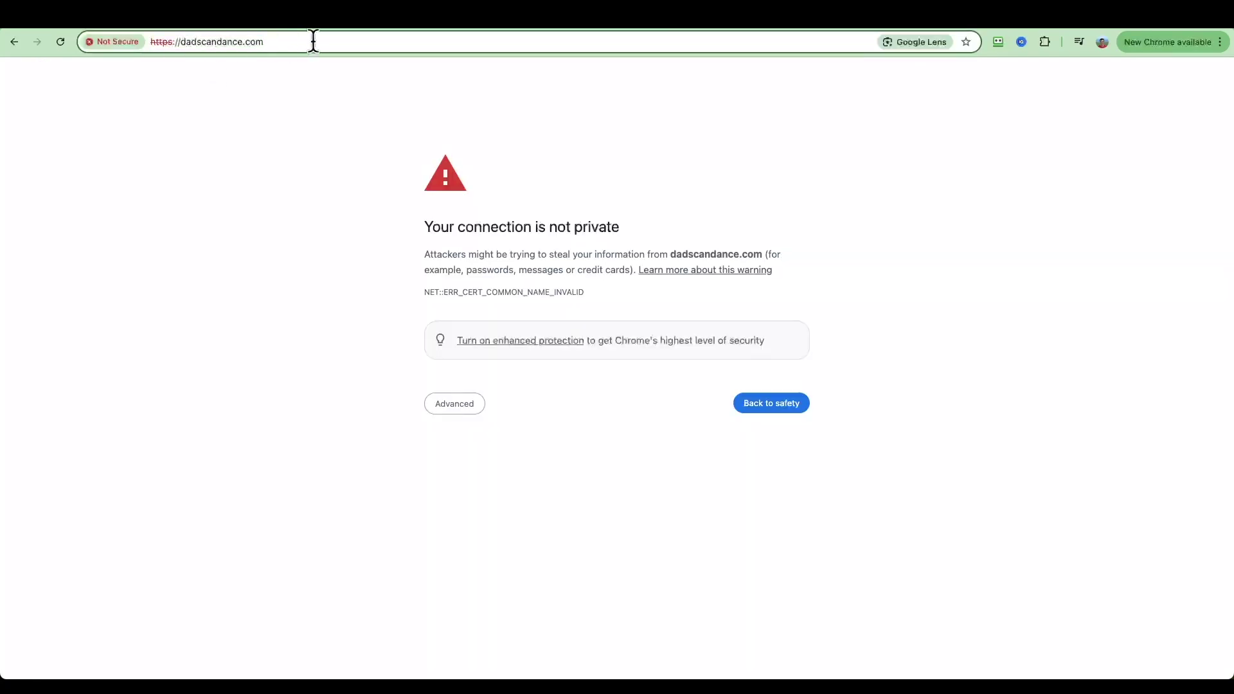
pyautogui.press('Return')
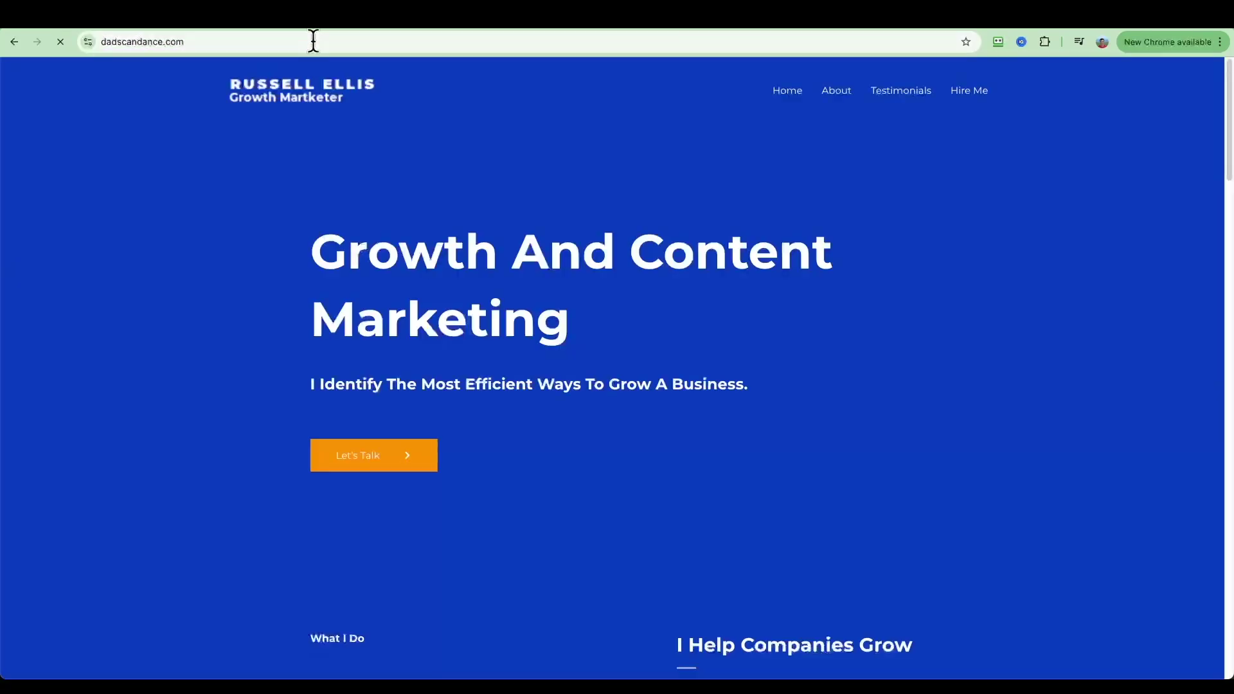
pyautogui.scroll(-20, 298, 267)
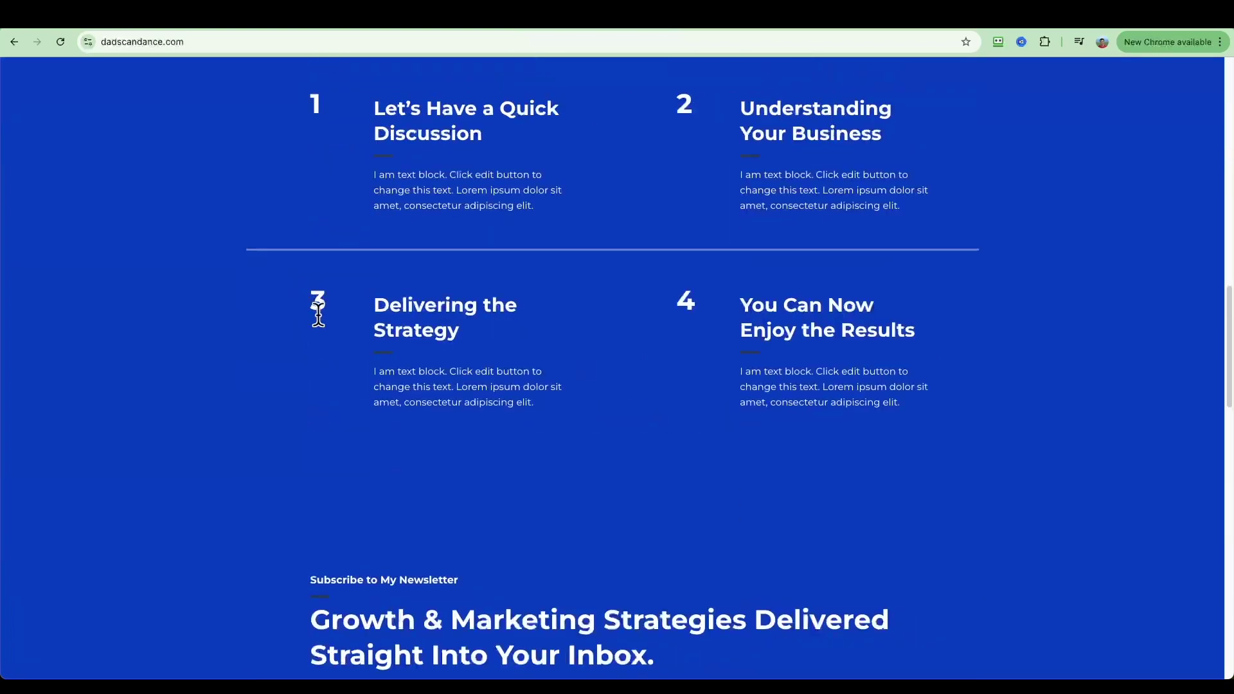
pyautogui.scroll(20, 345, 358)
pyautogui.scroll(4, 345, 358)
pyautogui.click(224, 40)
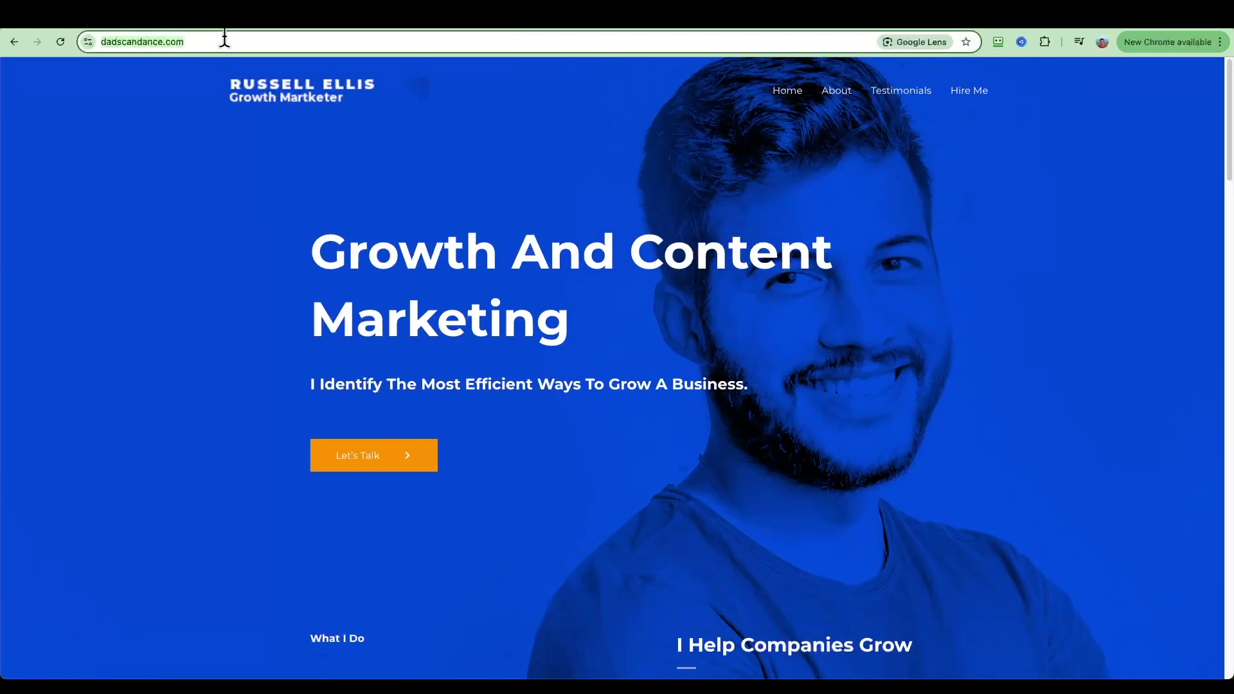
pyautogui.click(224, 40)
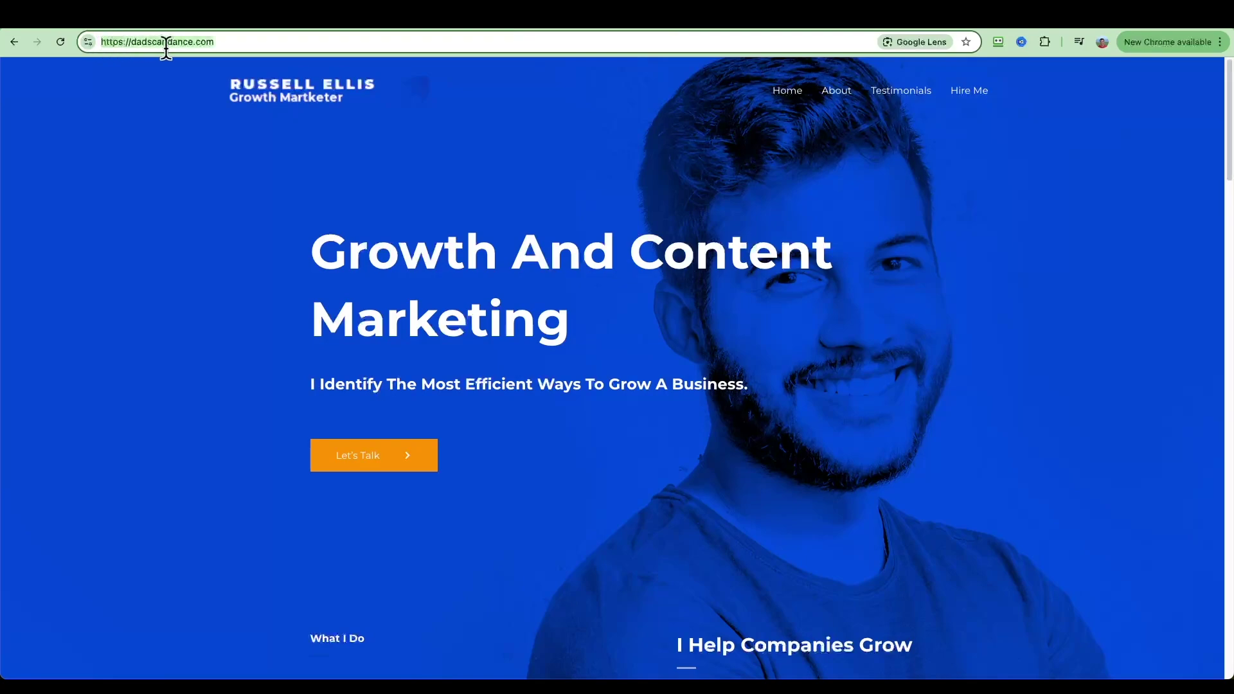
pyautogui.click(159, 172)
# View the live site's About and Testimonials pages and return to Home
pyautogui.click(840, 97)
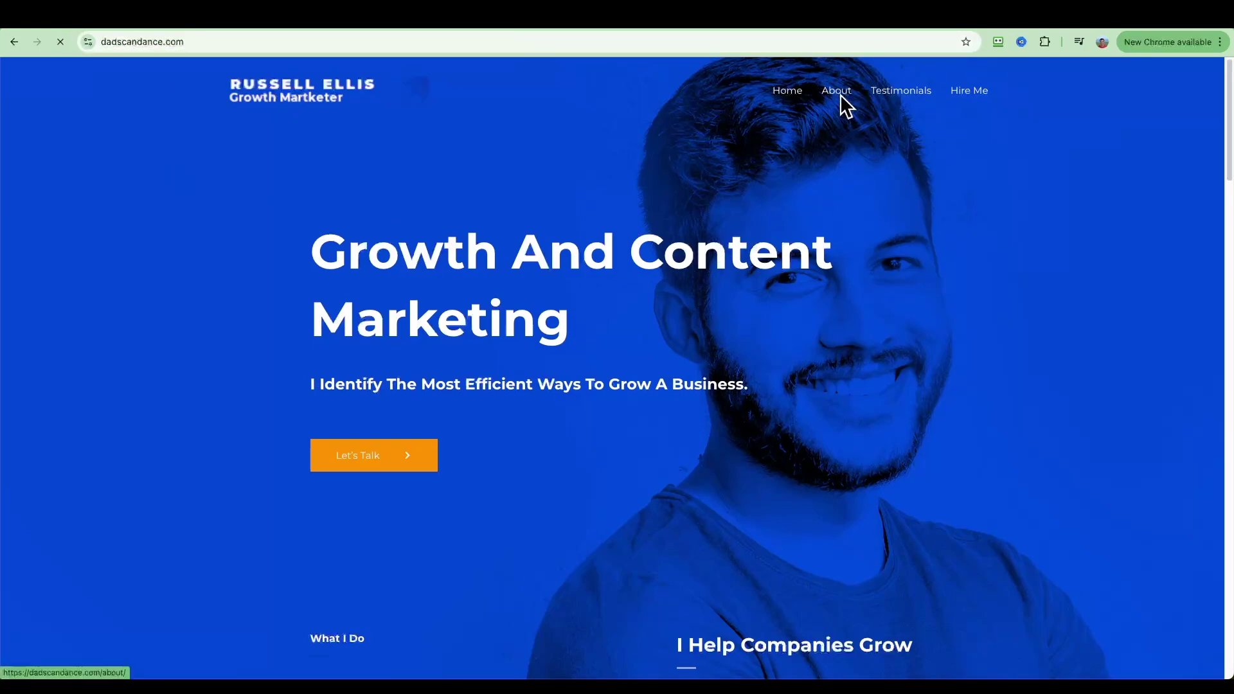
pyautogui.scroll(-10, 887, 262)
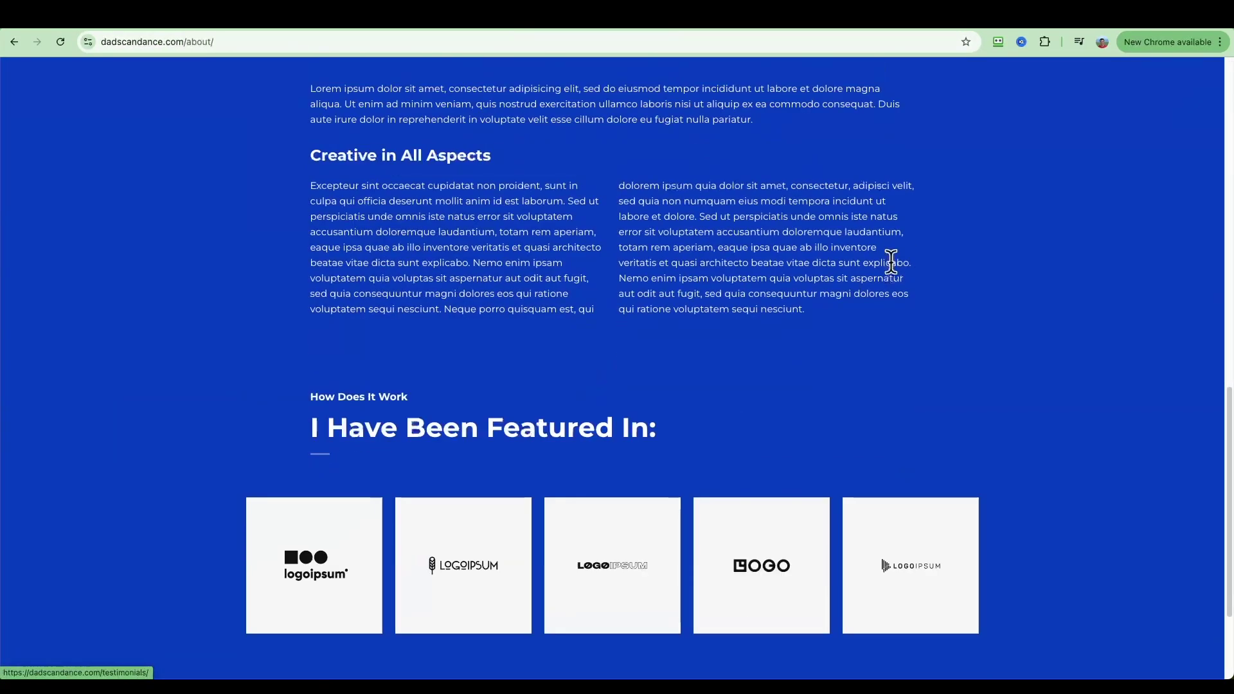
pyautogui.scroll(15, 907, 398)
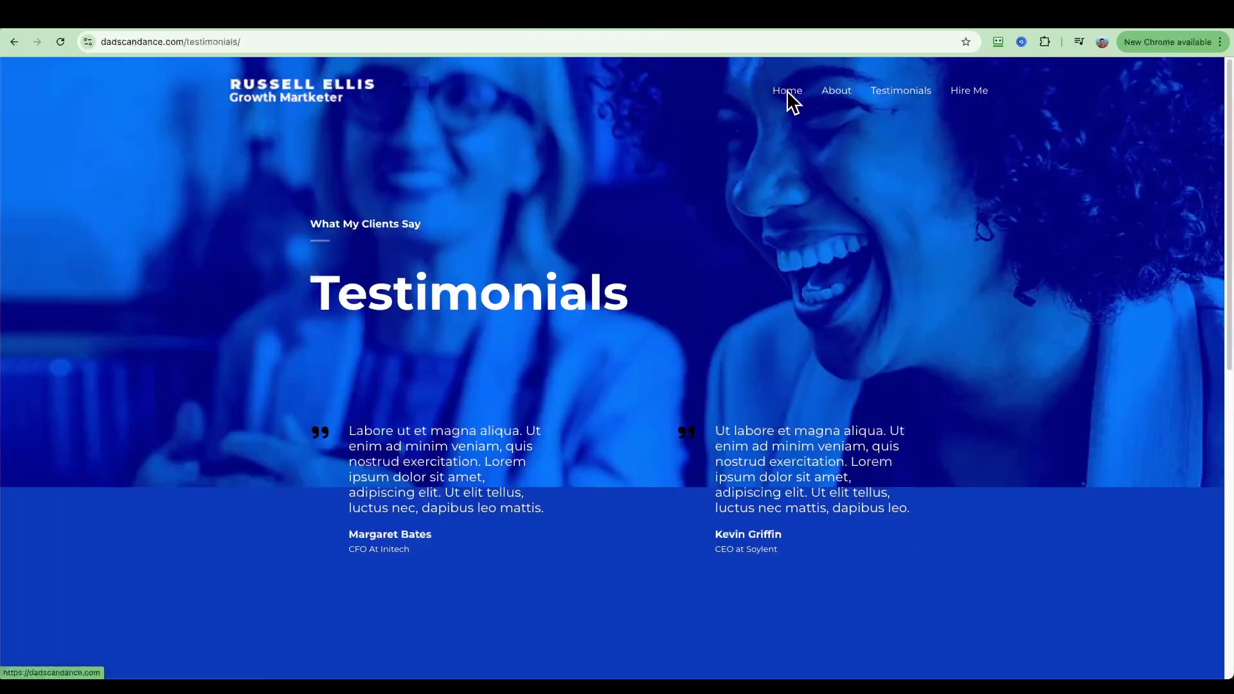
pyautogui.click(787, 90)
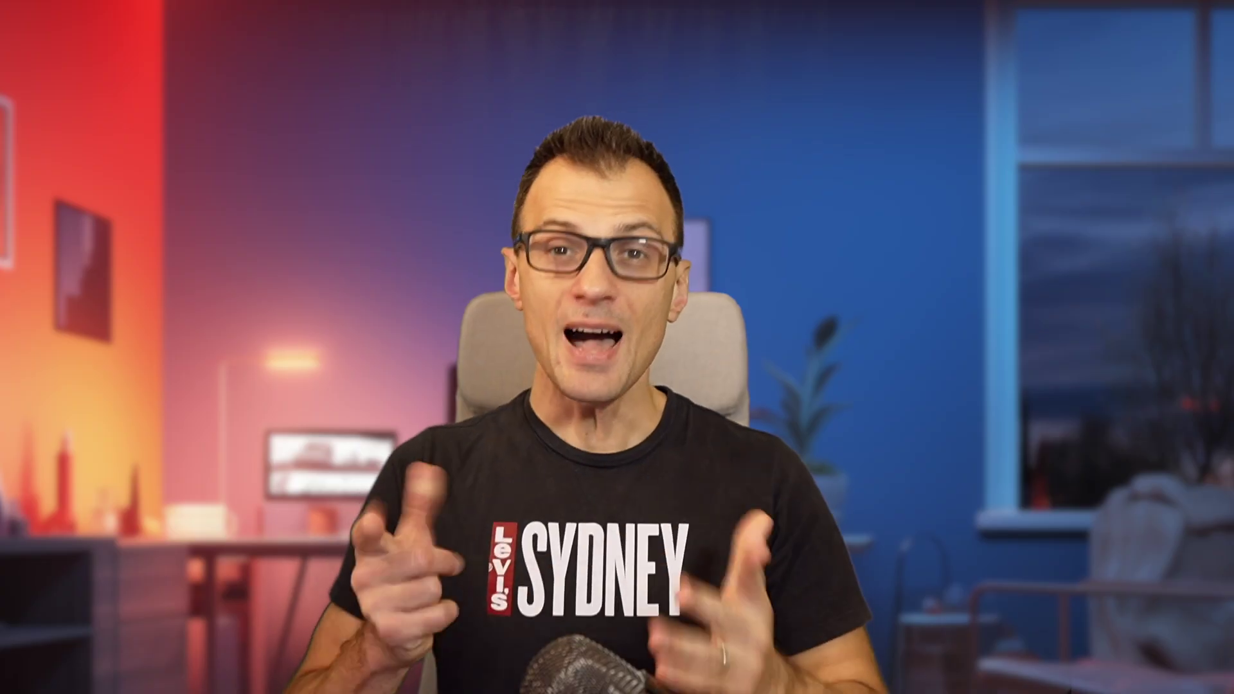